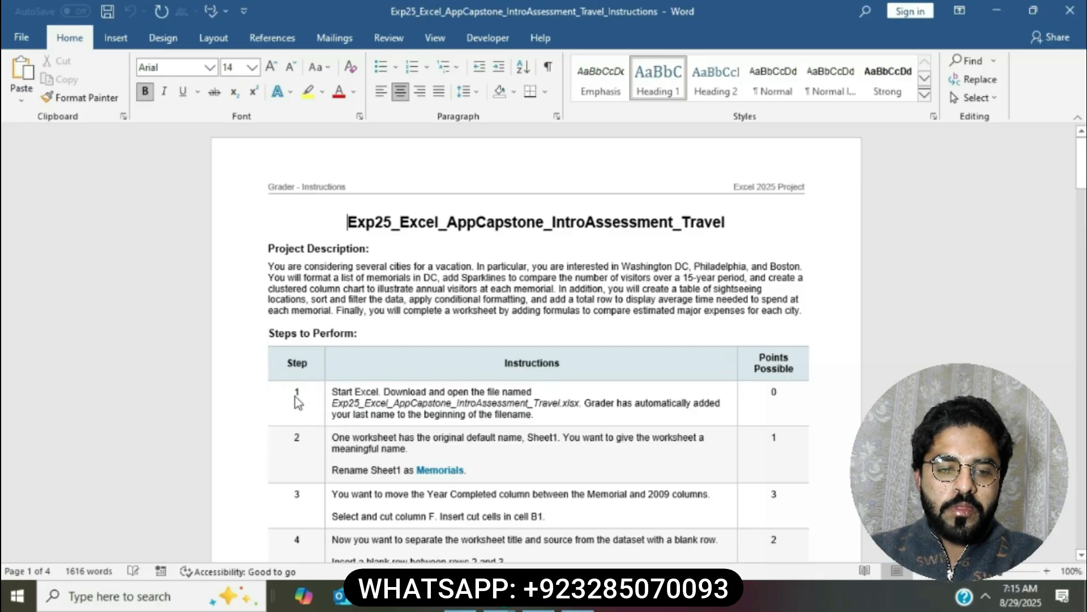
Set the text of the instructions table, from step 1 through the end of the document, to font size 12
click(367, 396)
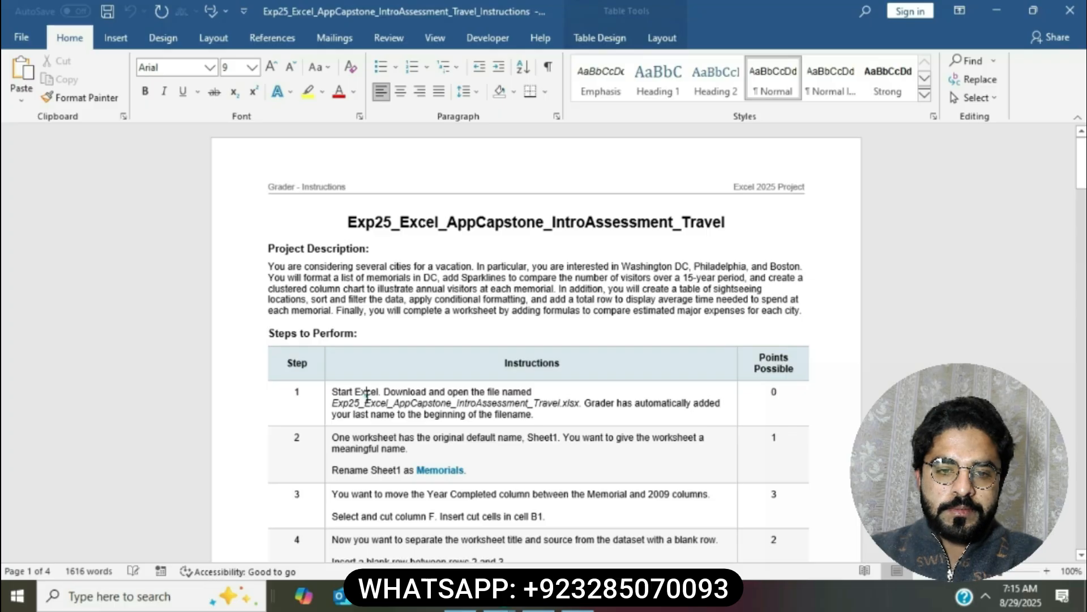
scroll(334, 380, down, 2)
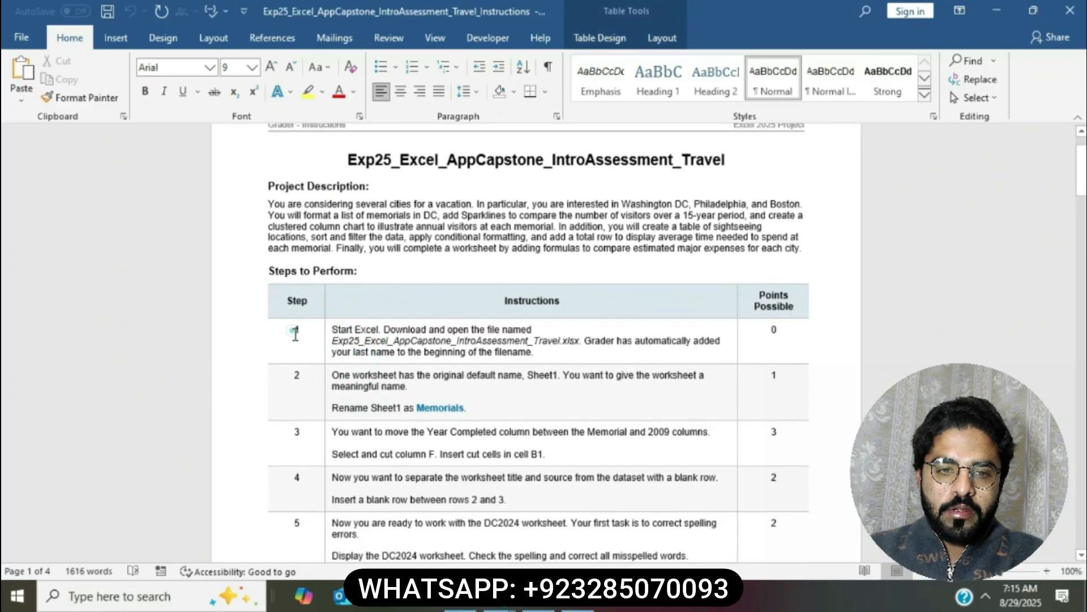
drag(295, 334, 488, 389)
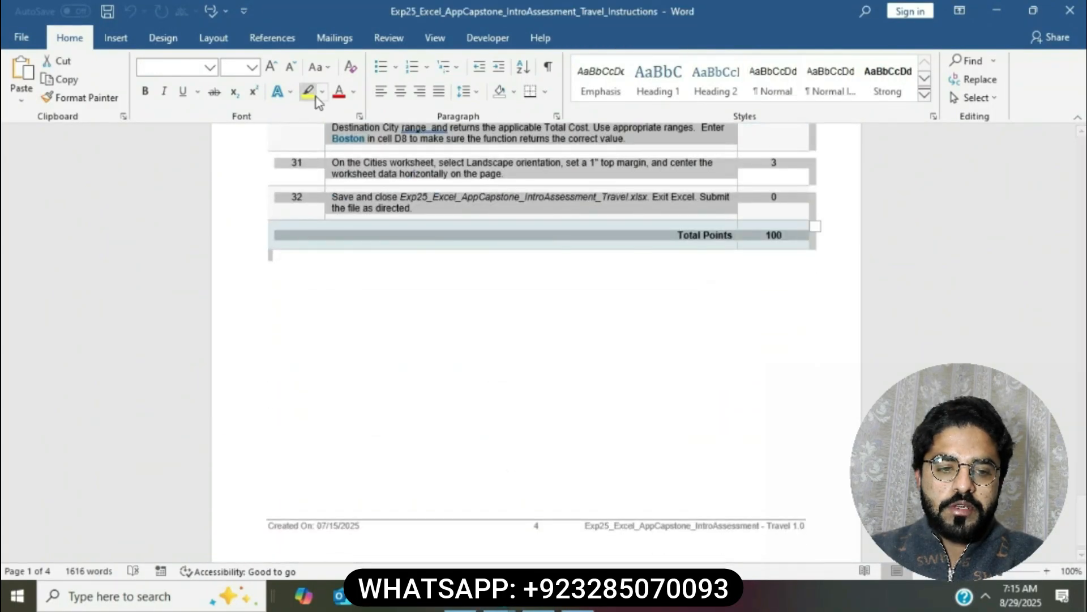
click(252, 67)
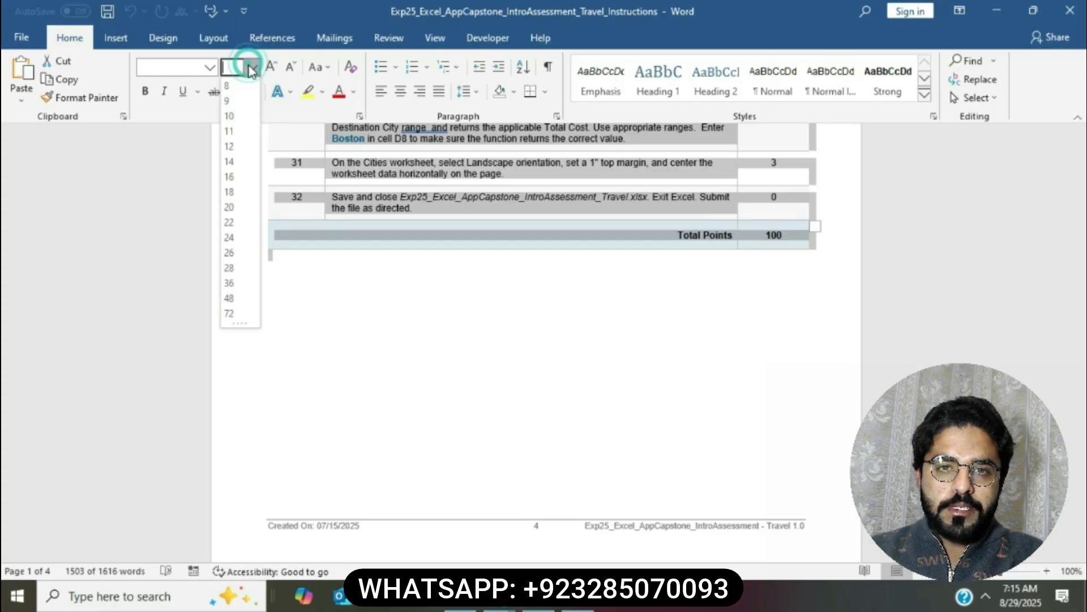
click(228, 145)
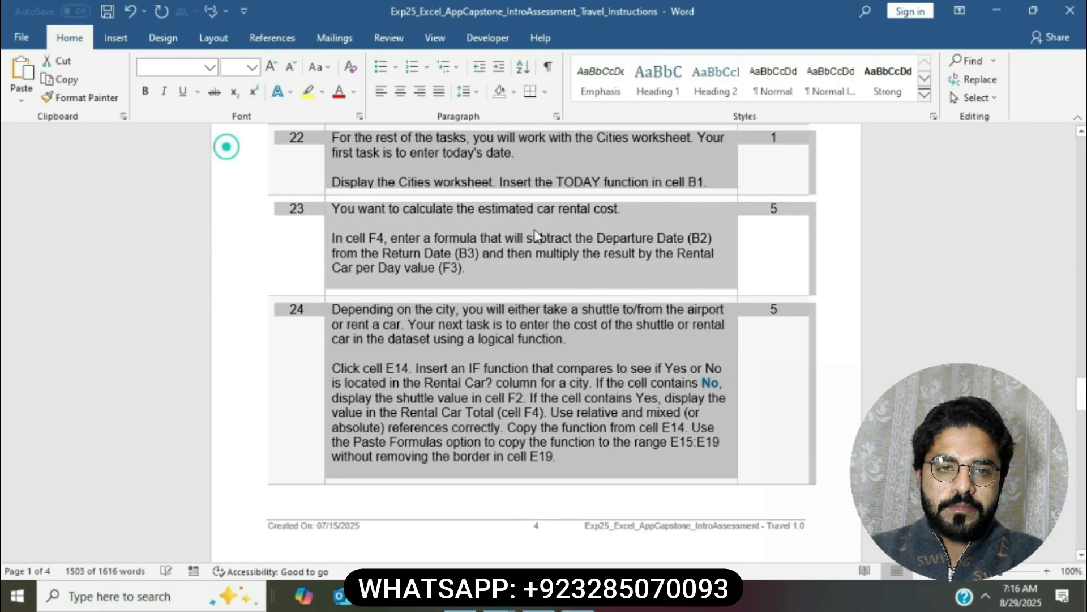
click(534, 230)
Highlight the document title Exp25_Excel_AppCapstone_IntroAssessment_Travel in yellow
scroll(534, 230, up, 4)
scroll(534, 231, up, 20)
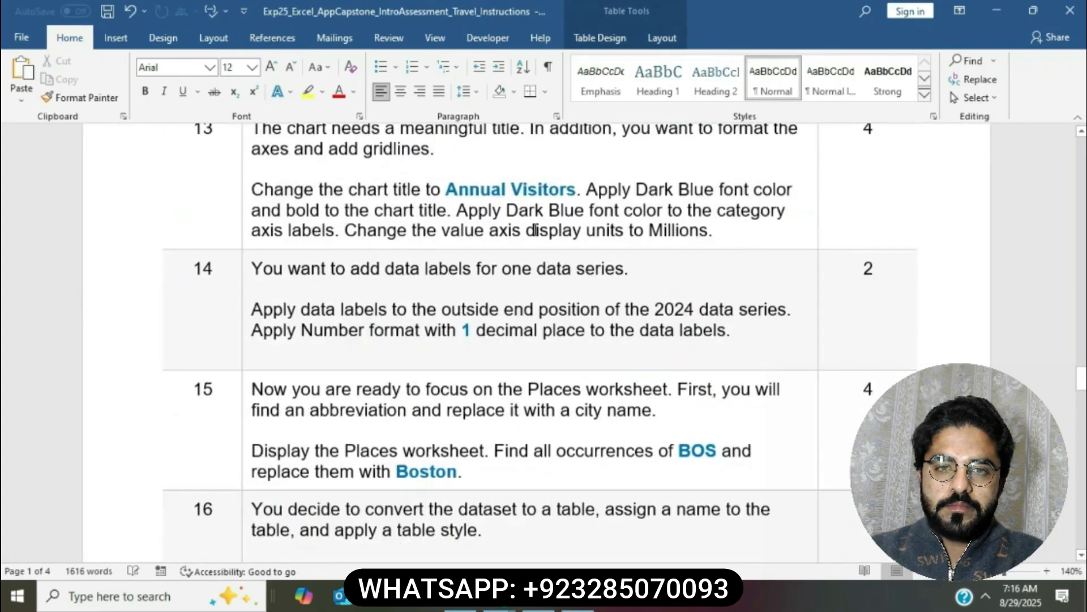
scroll(534, 229, up, 10)
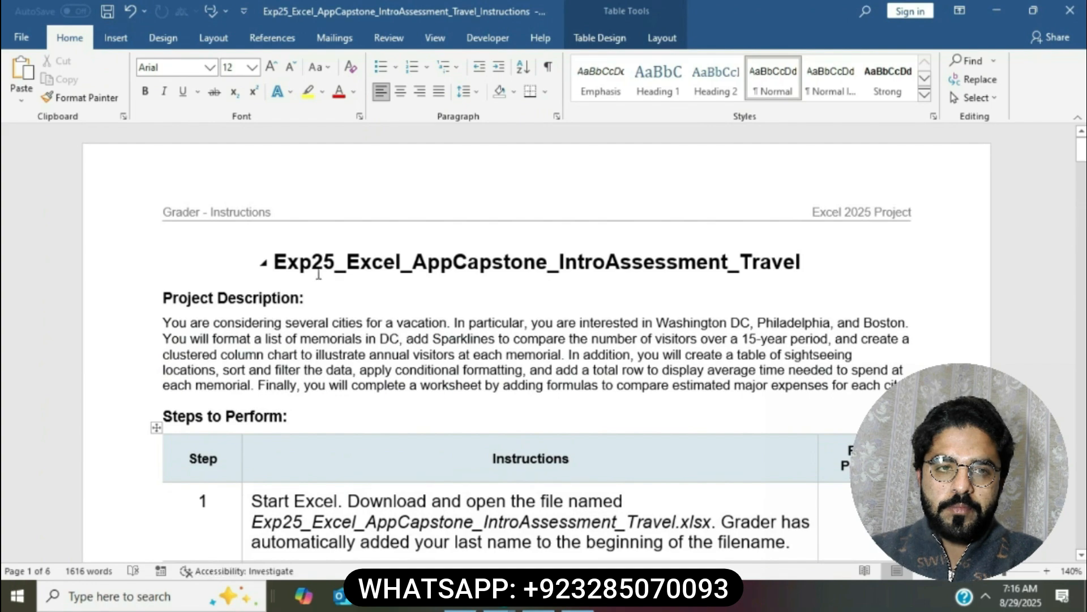
drag(277, 262, 810, 261)
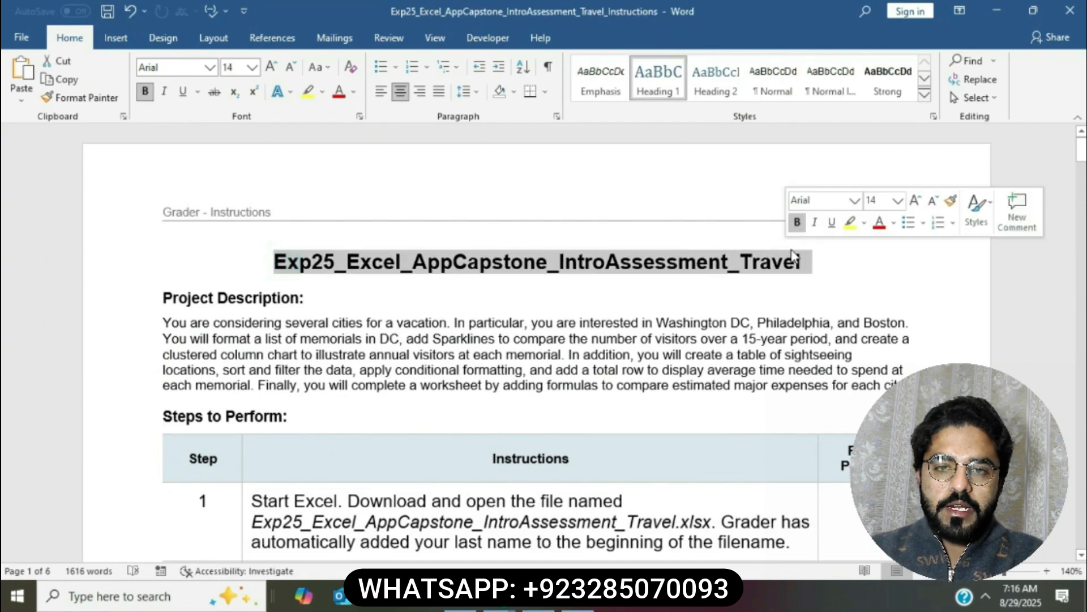
click(852, 223)
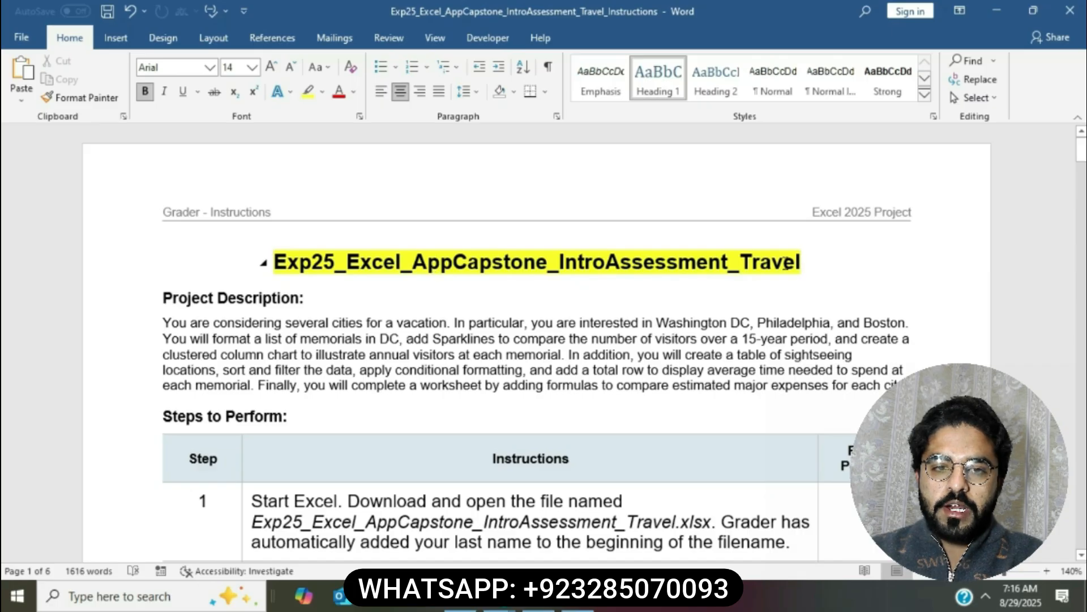
Highlight the step 1 instructions about downloading and opening the Excel file in yellow
scroll(786, 263, down, 3)
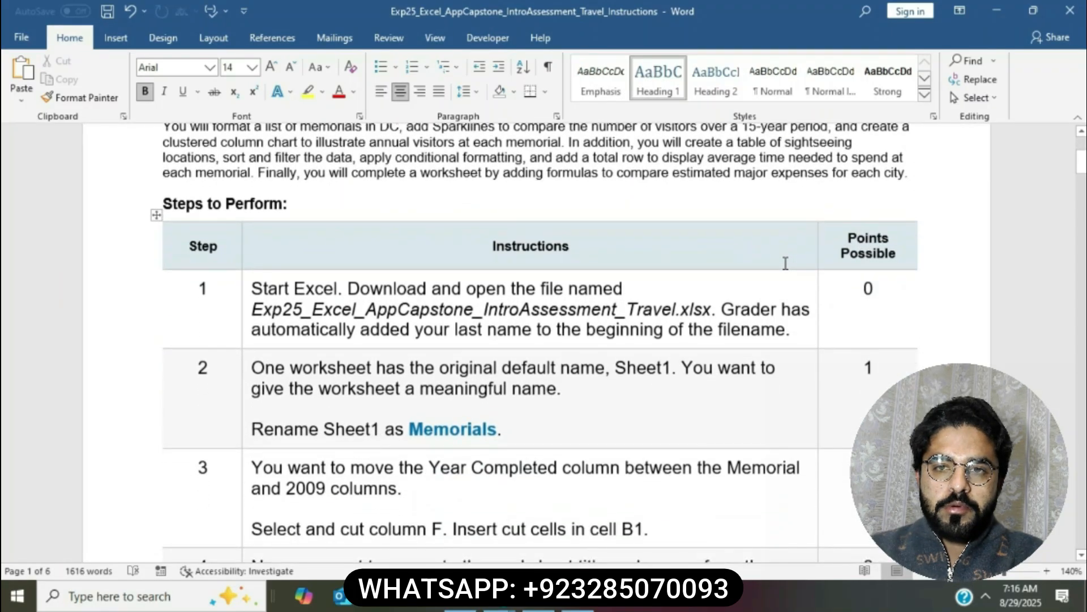
scroll(785, 266, down, 1)
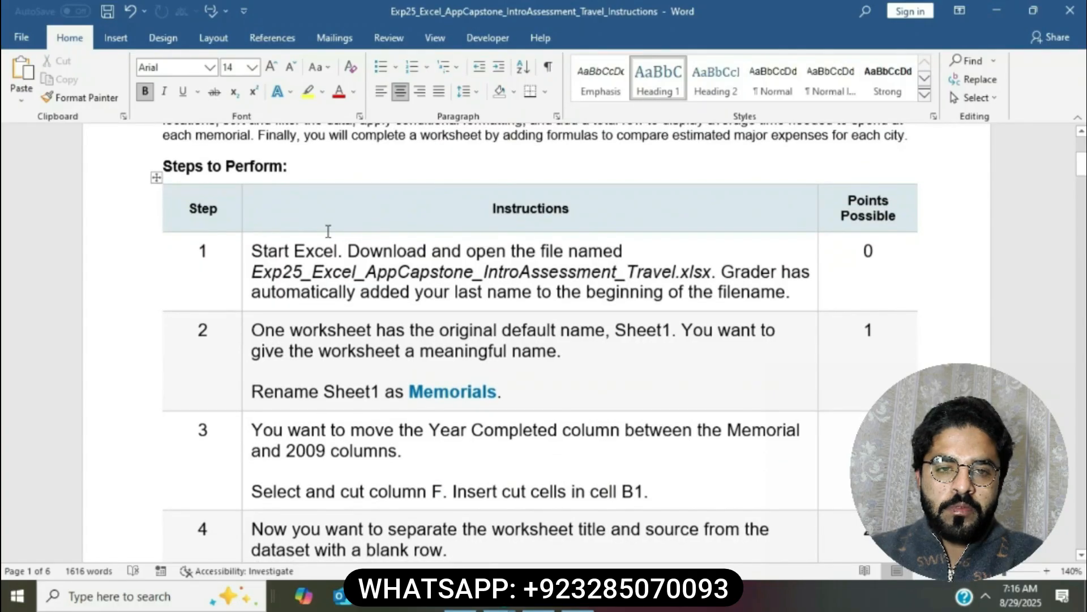
click(245, 256)
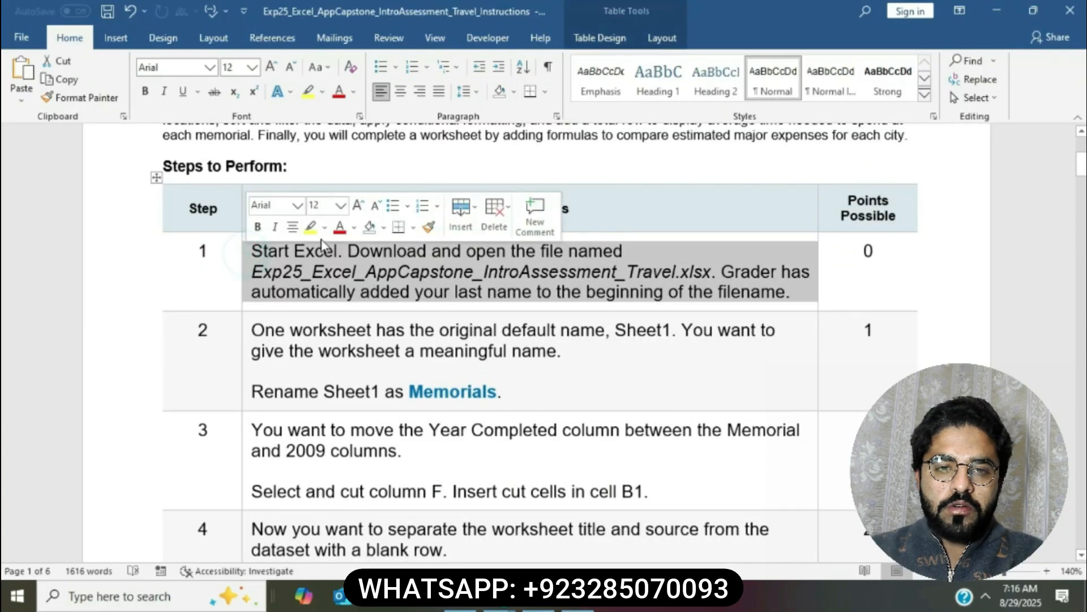
click(311, 230)
click(348, 250)
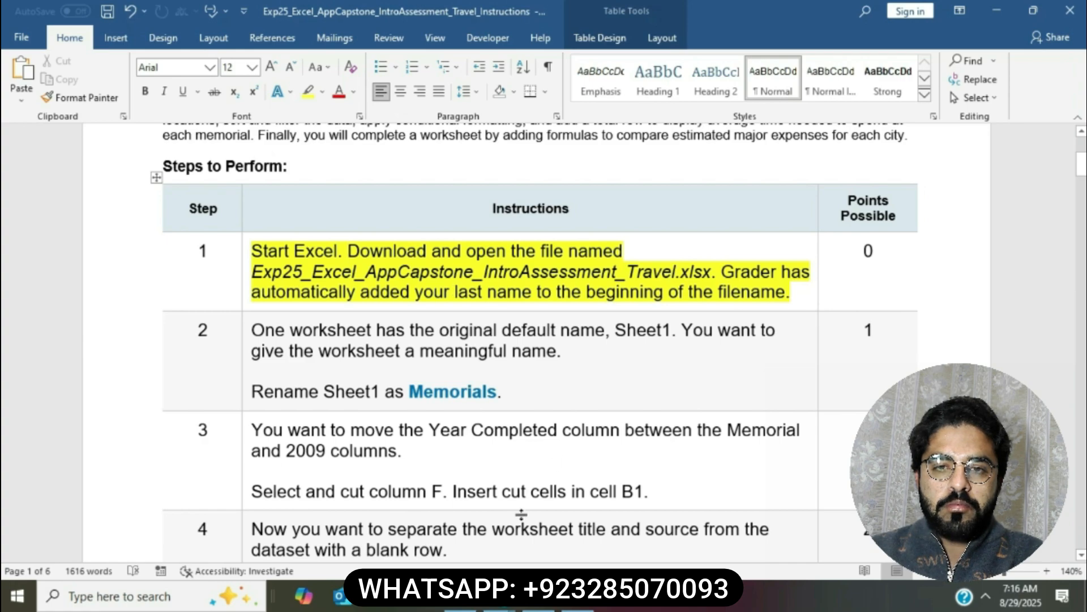
Switch to File Explorer, open the Exp25_Excel_AppCapstone_IntroAssessment_Travel workbook from Downloads, and enable editing in a maximized window
click(475, 606)
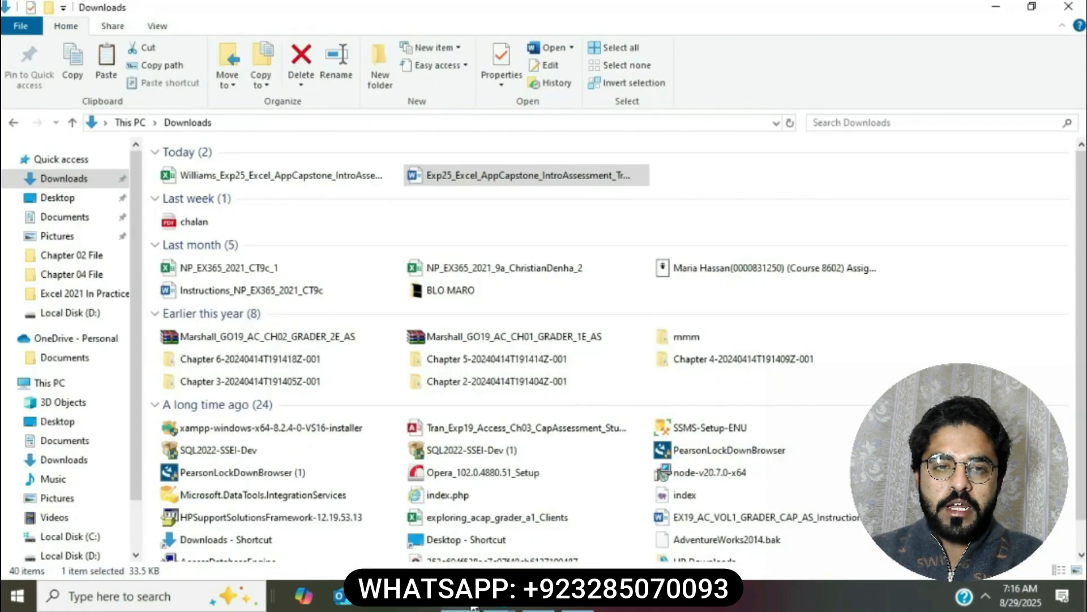
double_click(290, 176)
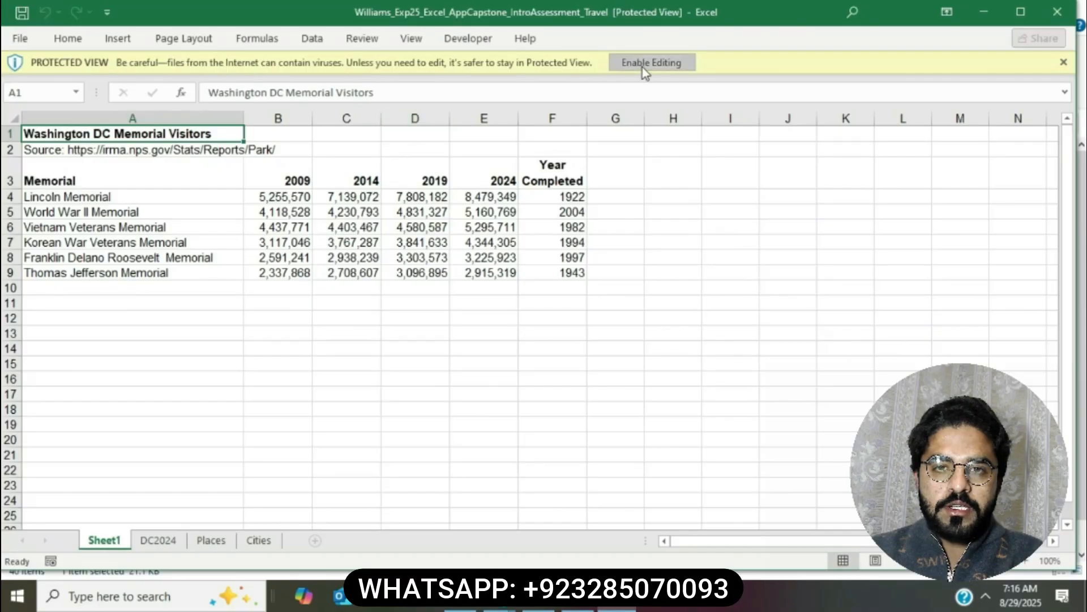
click(642, 64)
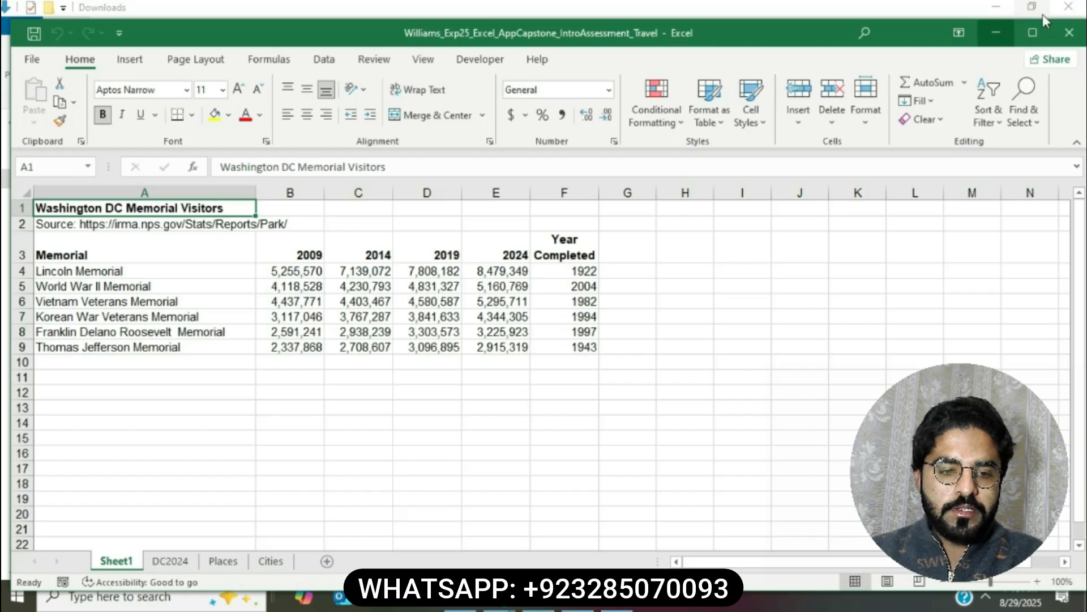
click(1032, 33)
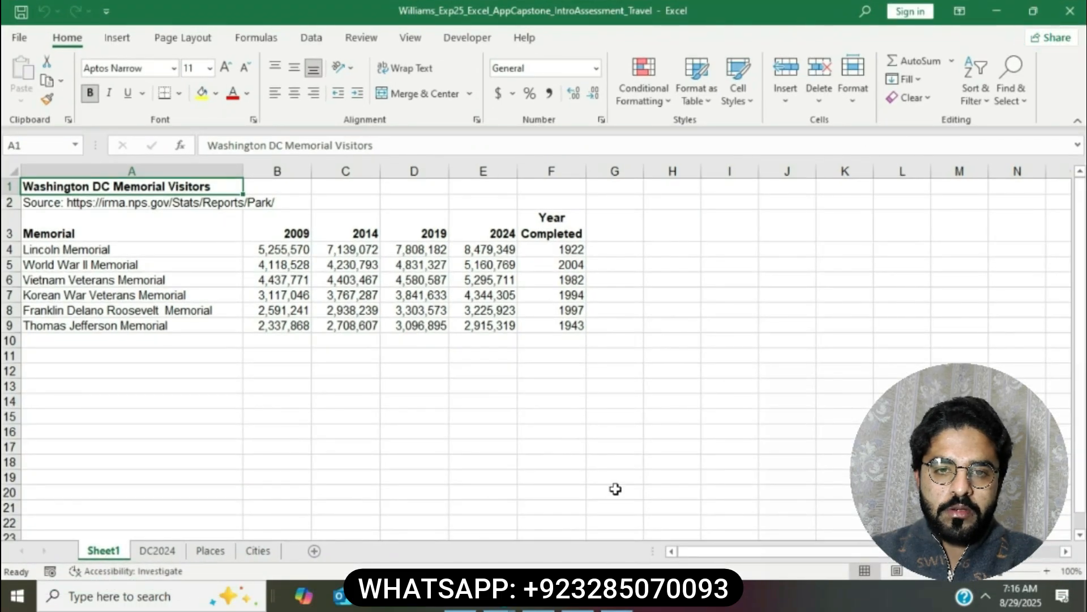
Switch to the Word instructions, highlight the step 2 text in yellow, and select its sentence about renaming Sheet1
click(578, 597)
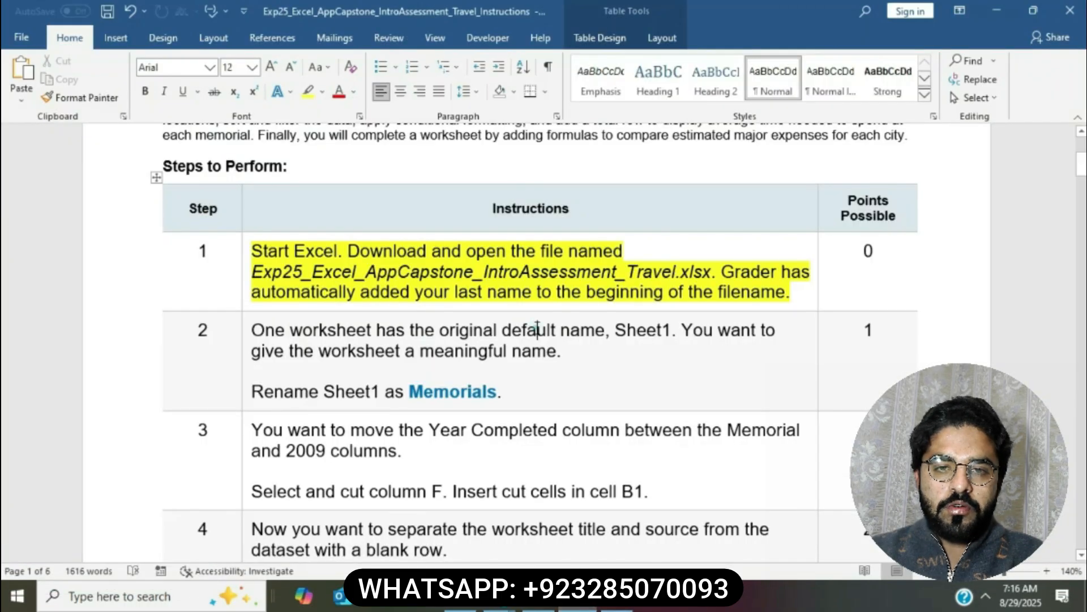
scroll(537, 328, down, 3)
click(248, 216)
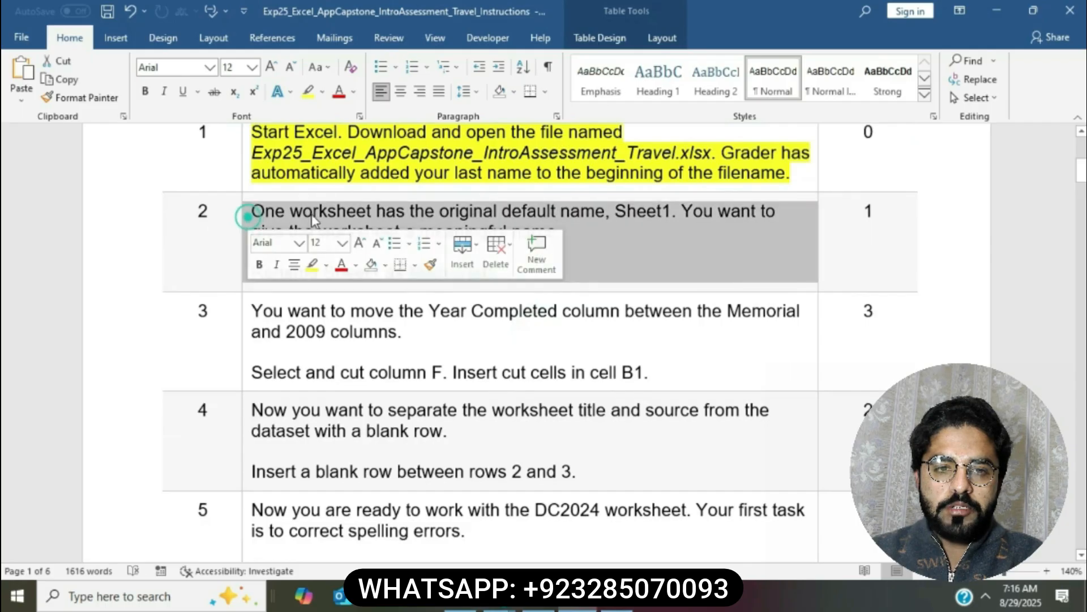
click(311, 264)
click(535, 199)
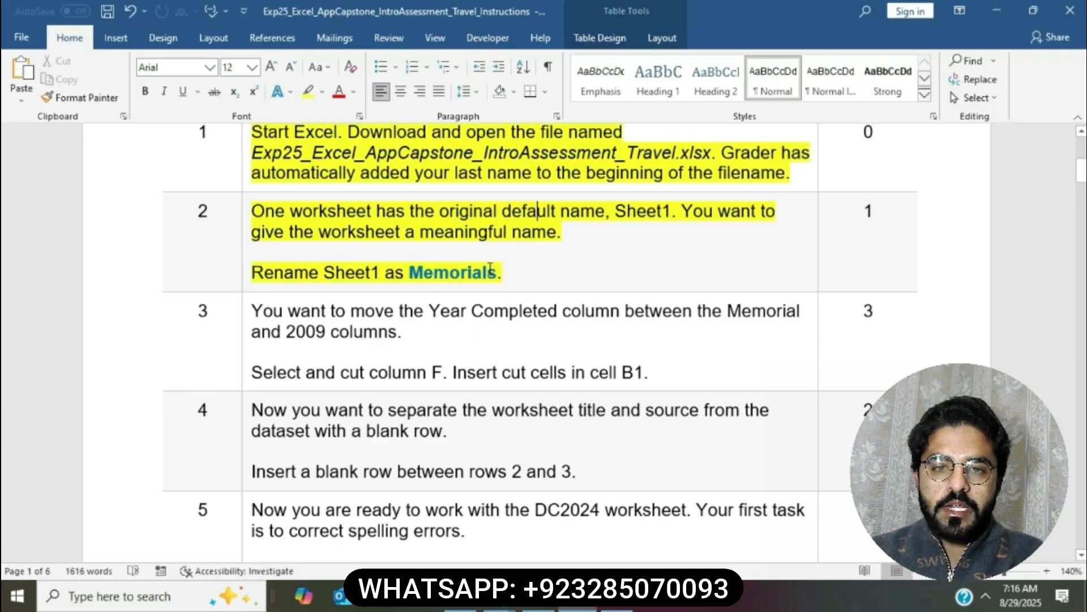
drag(253, 273, 492, 273)
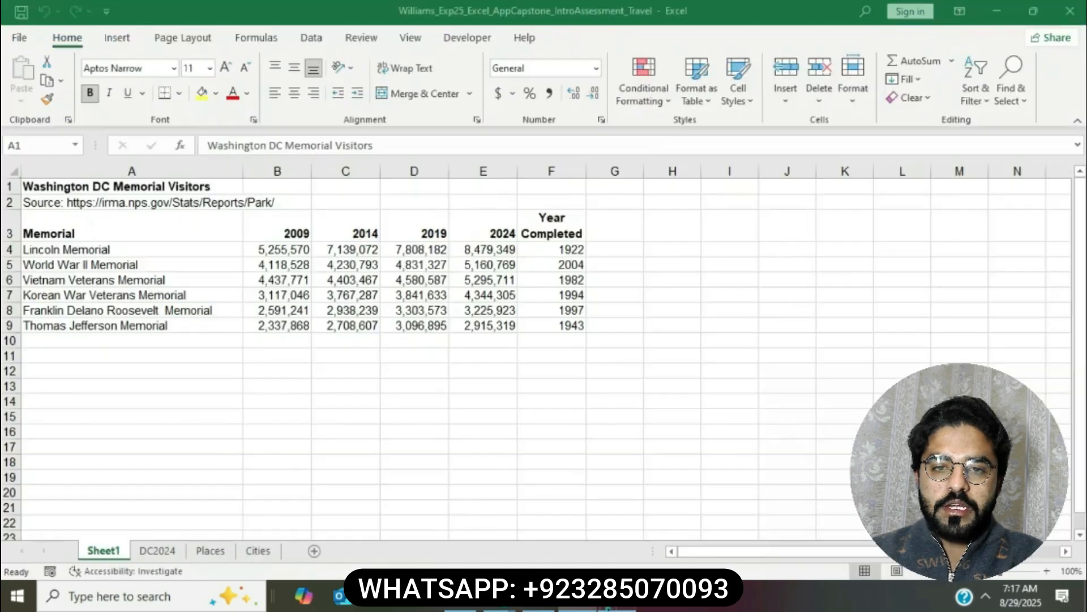
Switch to the Excel workbook and rename the Sheet1 worksheet as Memorials
click(617, 597)
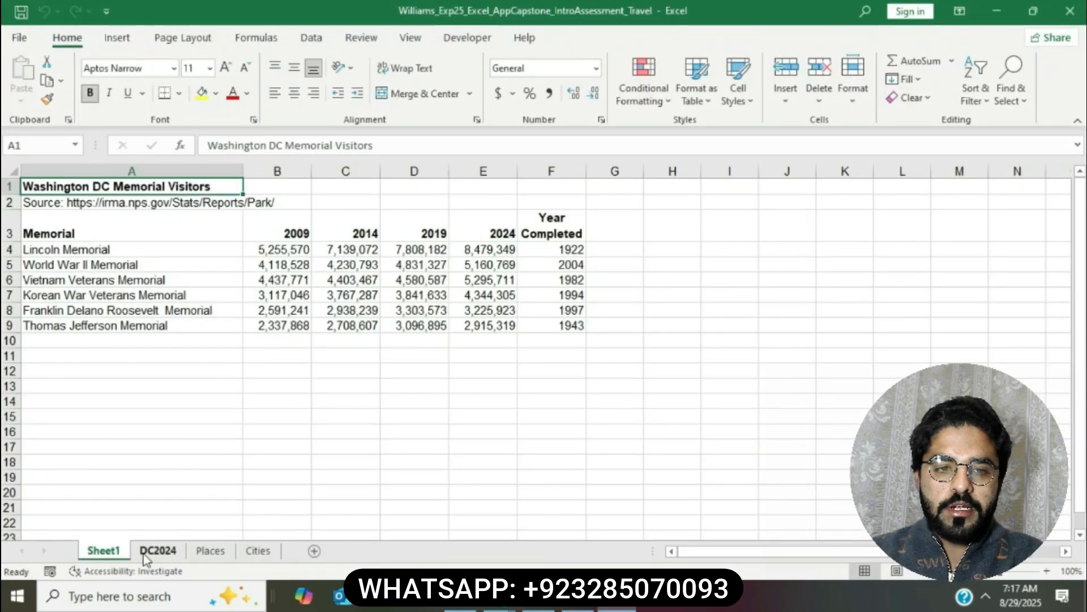
right_click(126, 551)
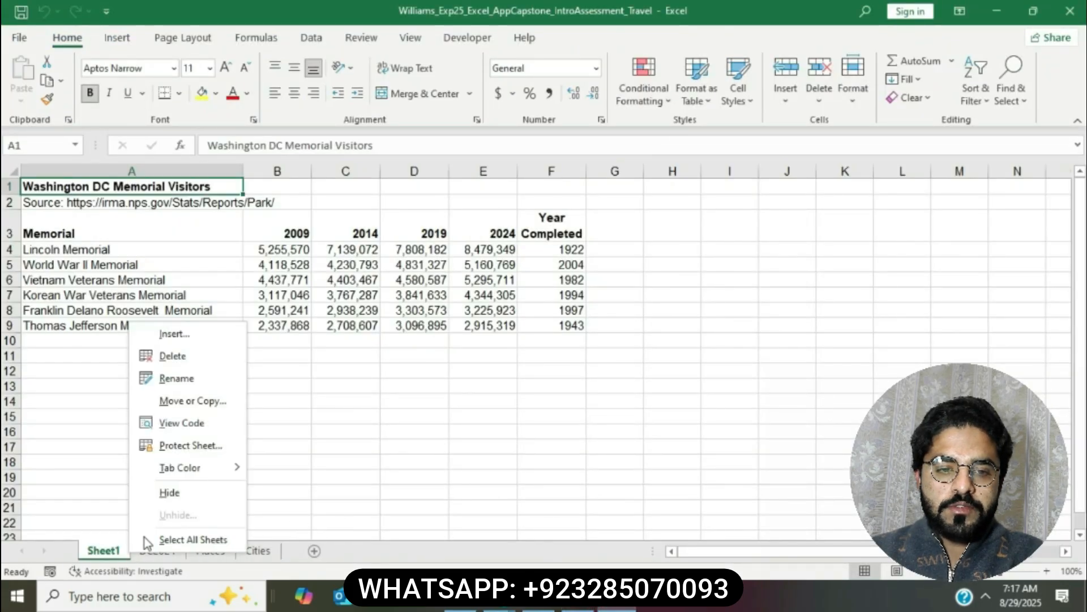
click(190, 373)
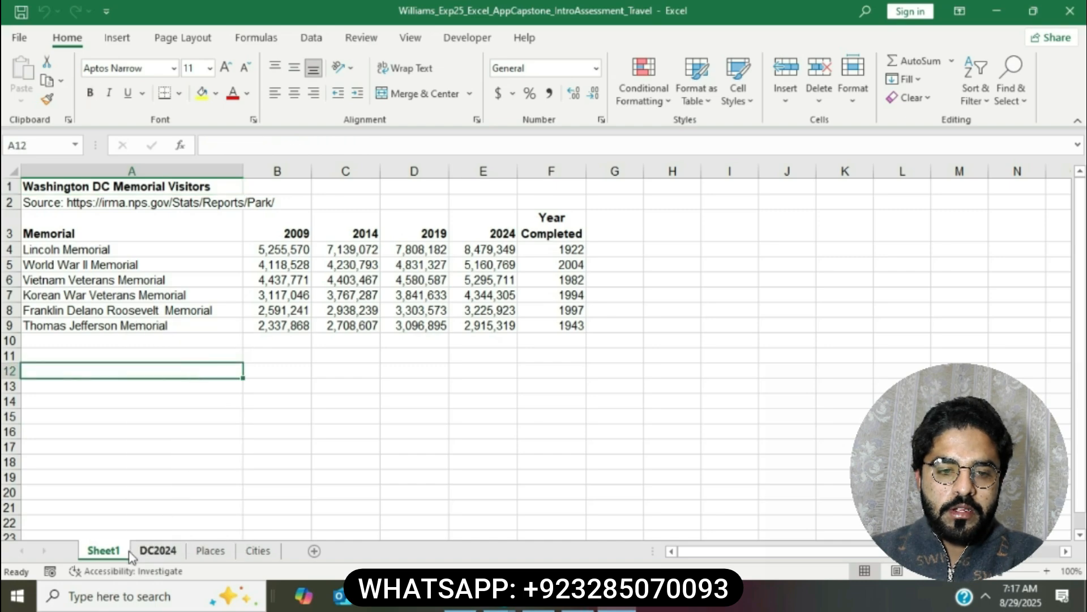
right_click(126, 555)
click(194, 387)
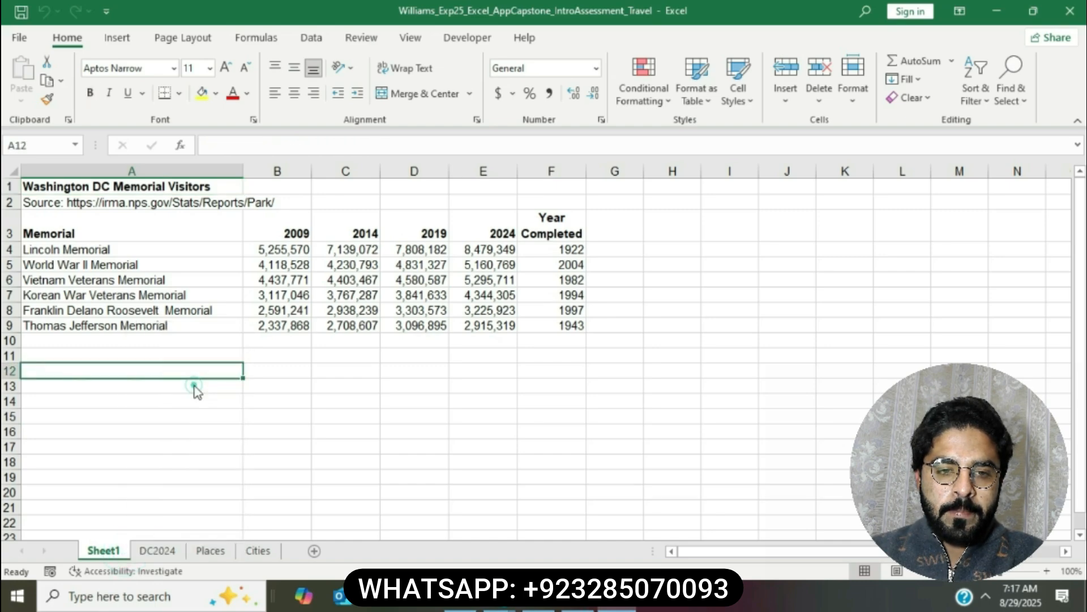
text(M)
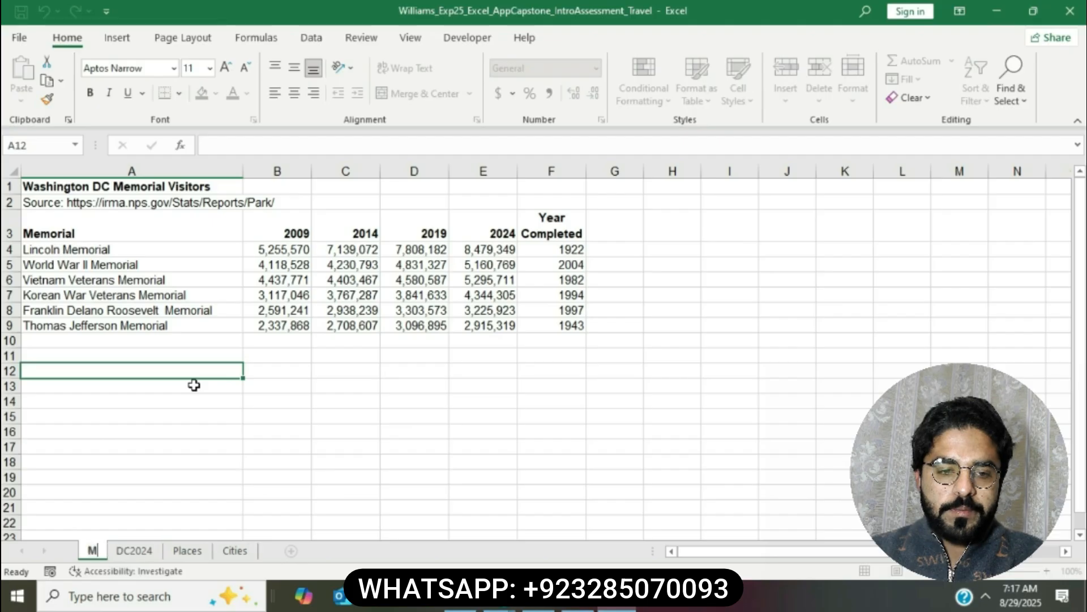
text(emoria)
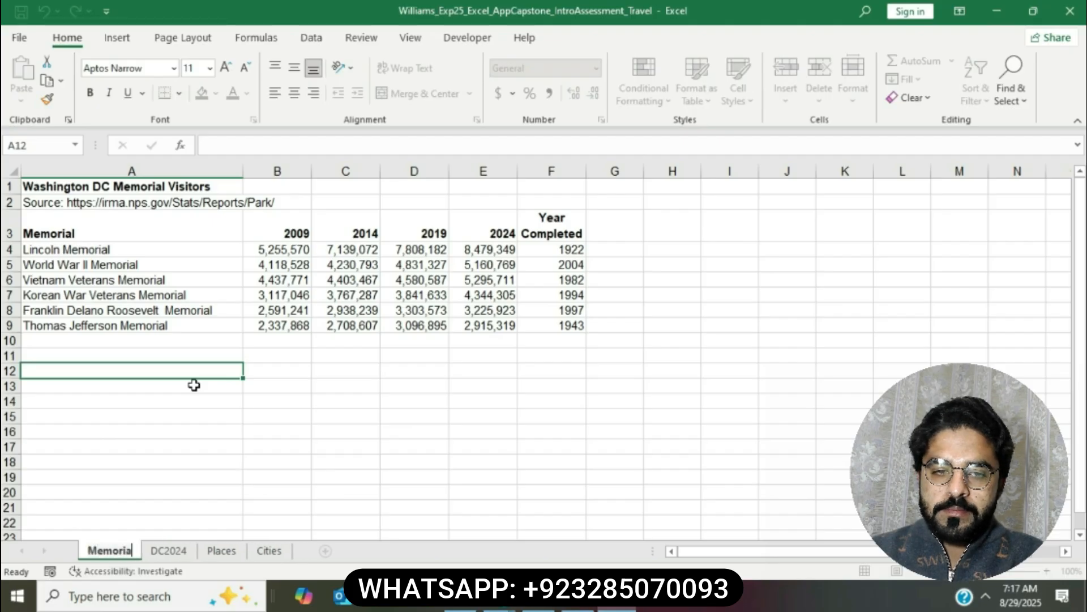
text(ls)
click(360, 451)
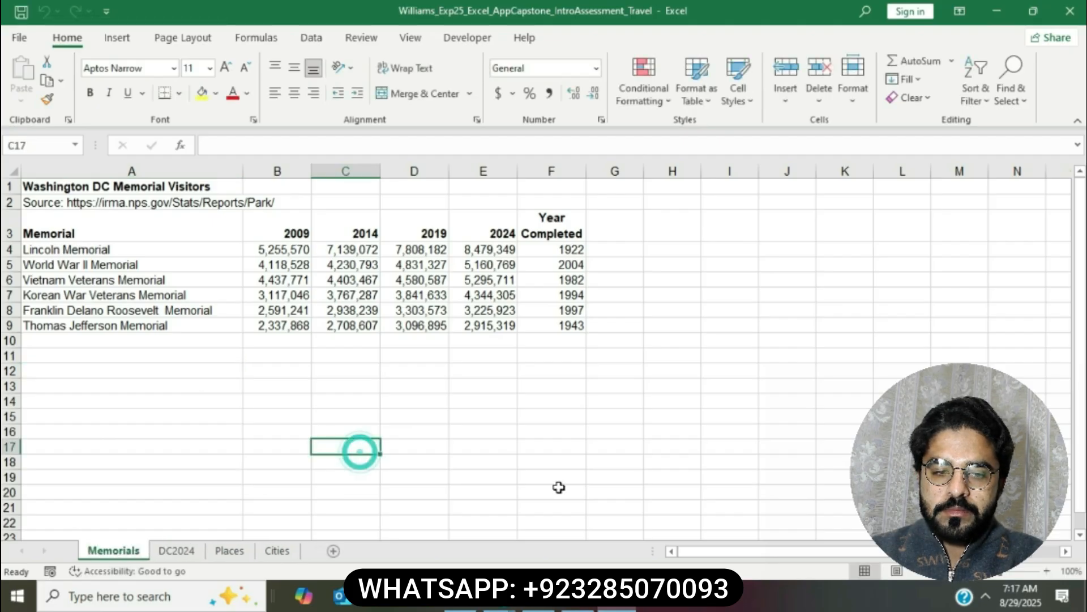
Switch to the Word instructions and highlight the step 3 text about moving the Year Completed column in yellow
click(578, 596)
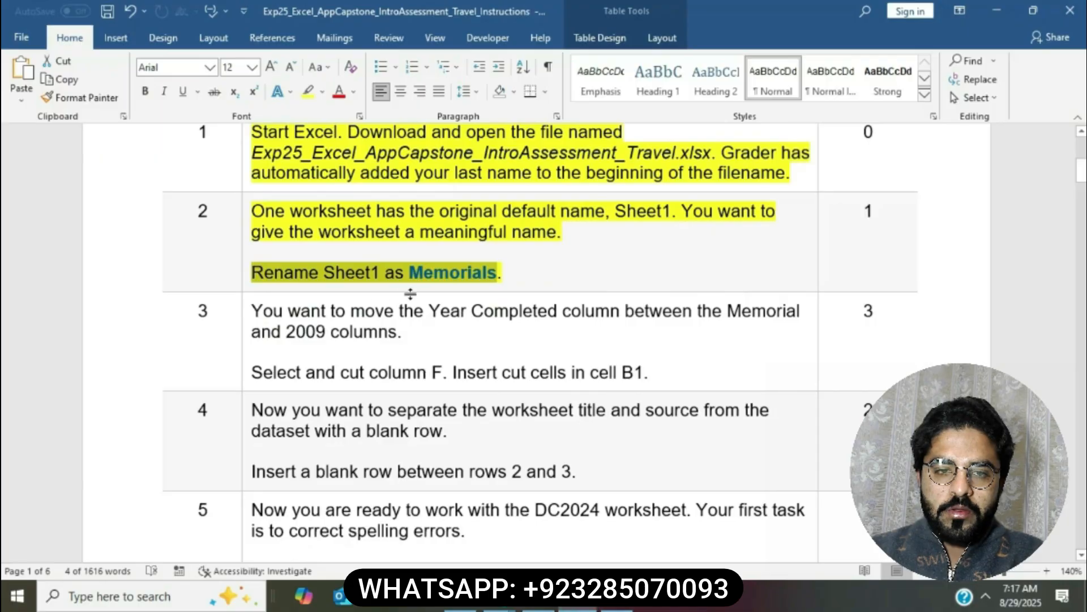
click(489, 283)
scroll(490, 285, down, 2)
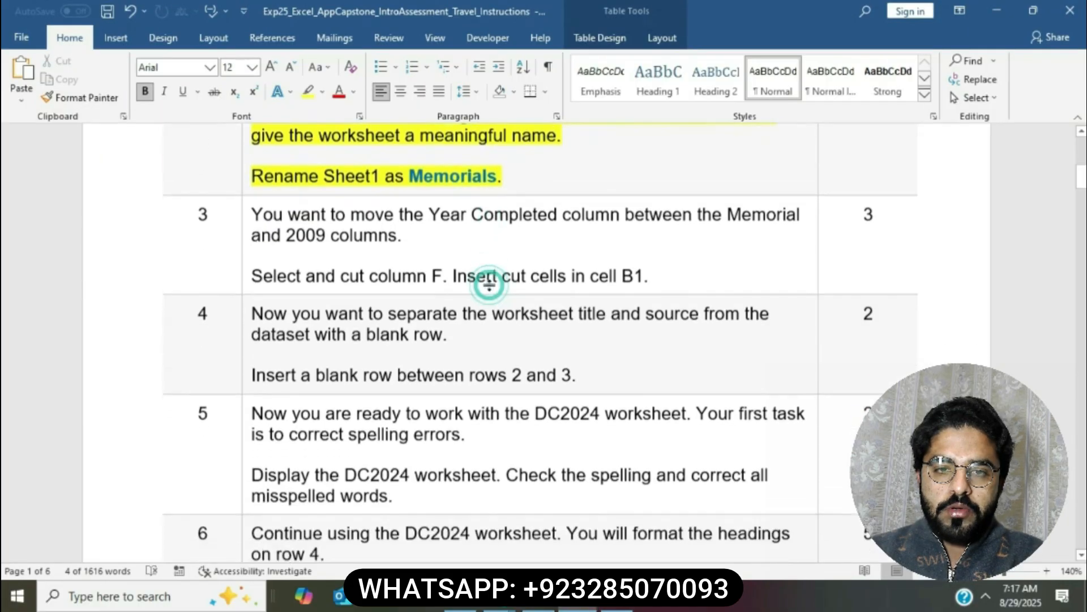
click(246, 208)
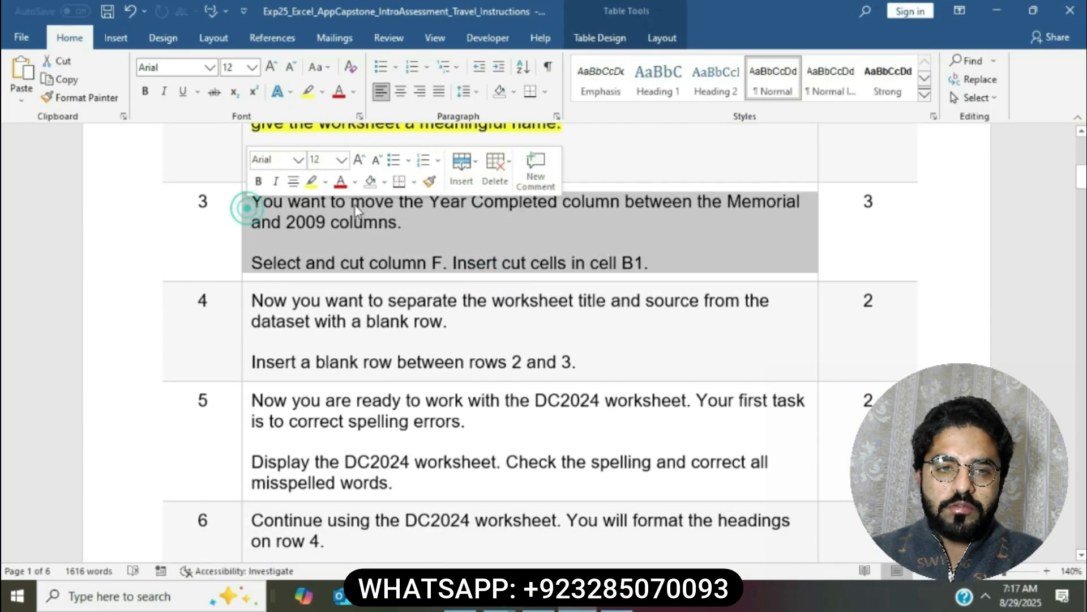
click(311, 181)
click(344, 221)
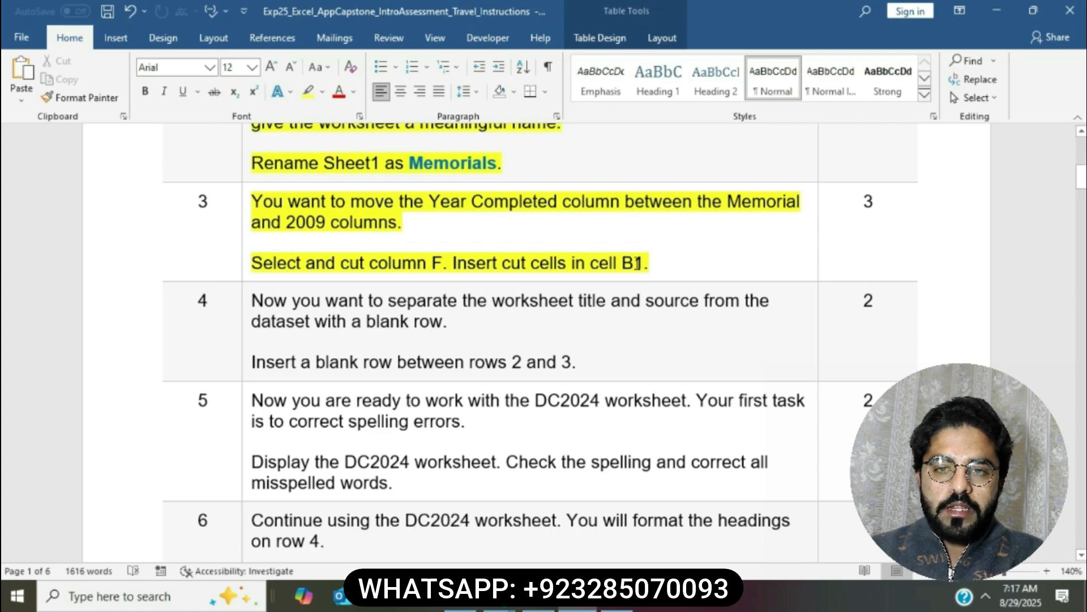
Select the step 3 words "Select and cut column F" for reference, and switch to the Excel workbook
drag(257, 264, 431, 264)
click(253, 264)
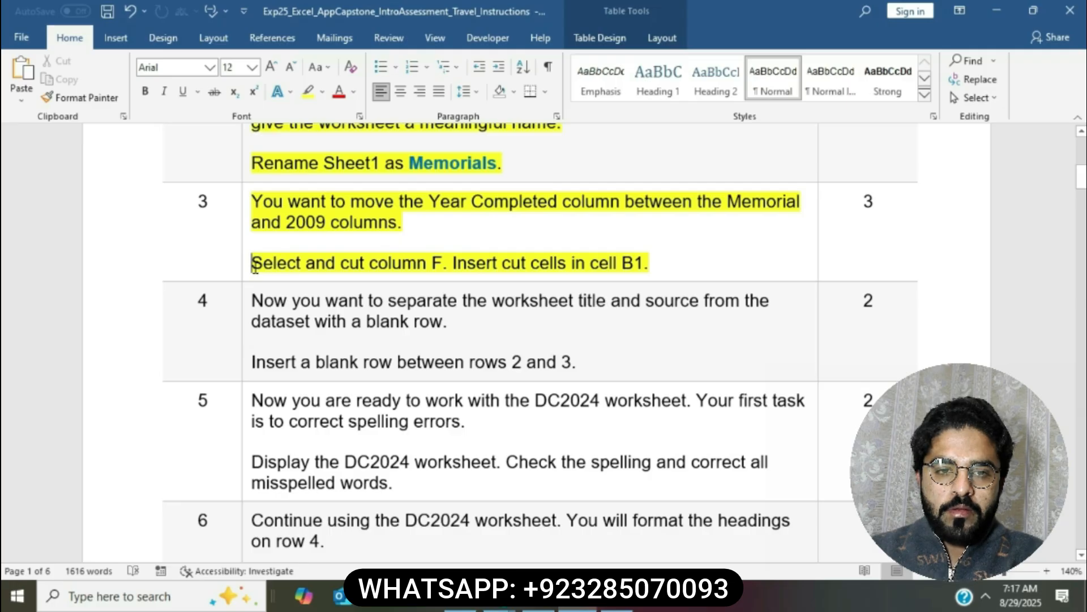
drag(254, 265, 443, 261)
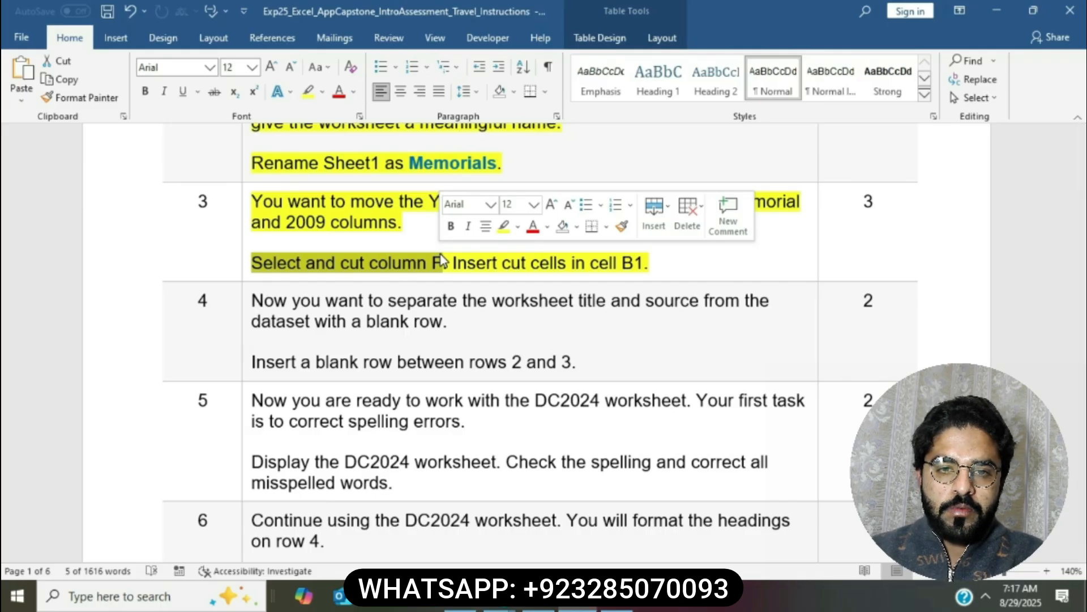
key(alt+Tab)
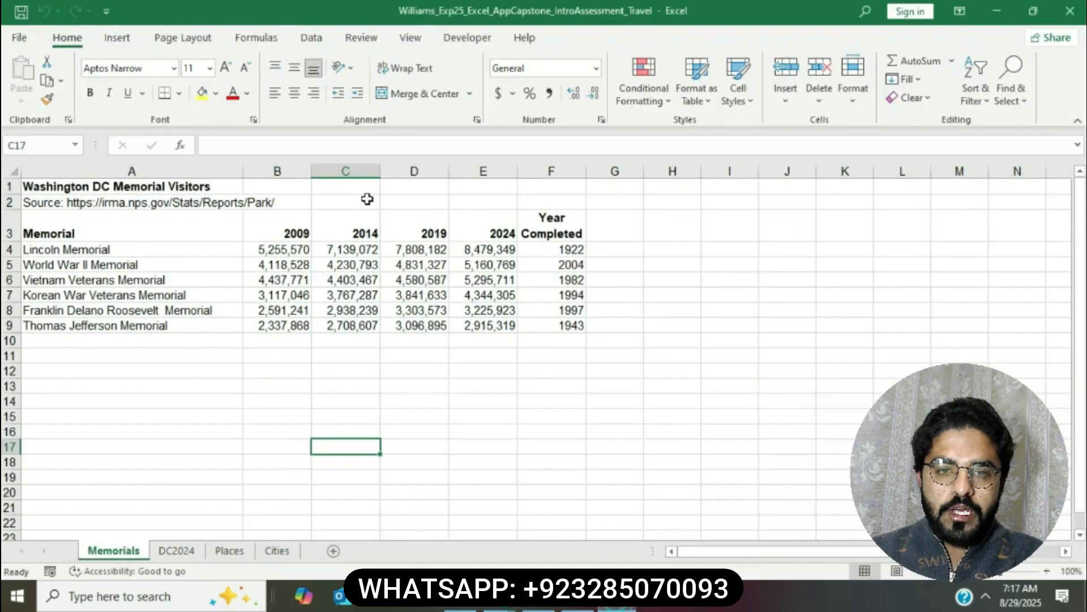
Cut column F, select the step 3 sentence about cell B1 in Word for reference, and insert the cut cells at B1 in Excel
click(548, 171)
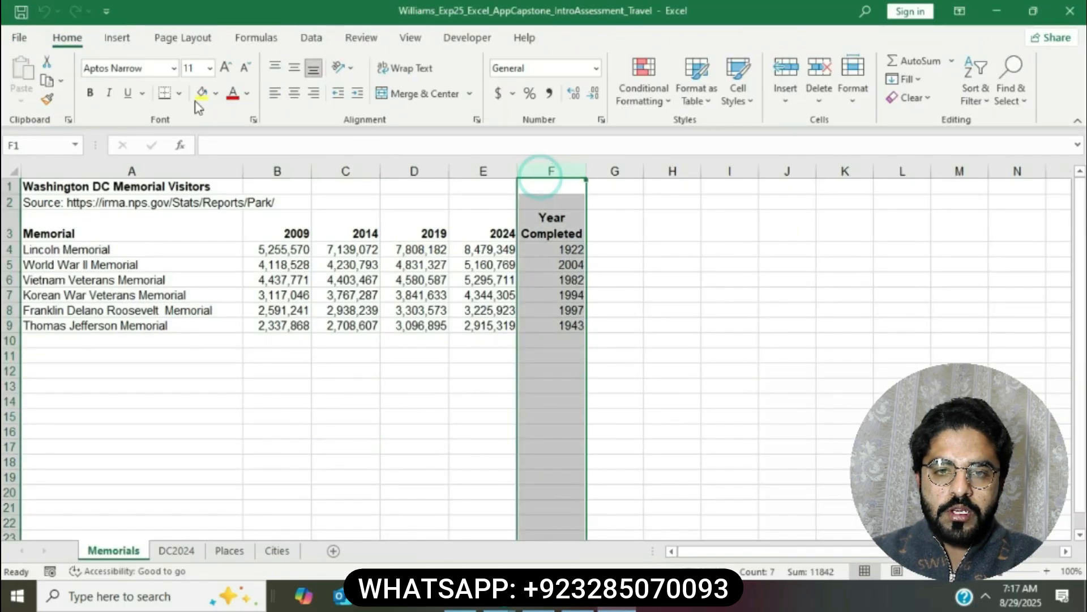
click(48, 62)
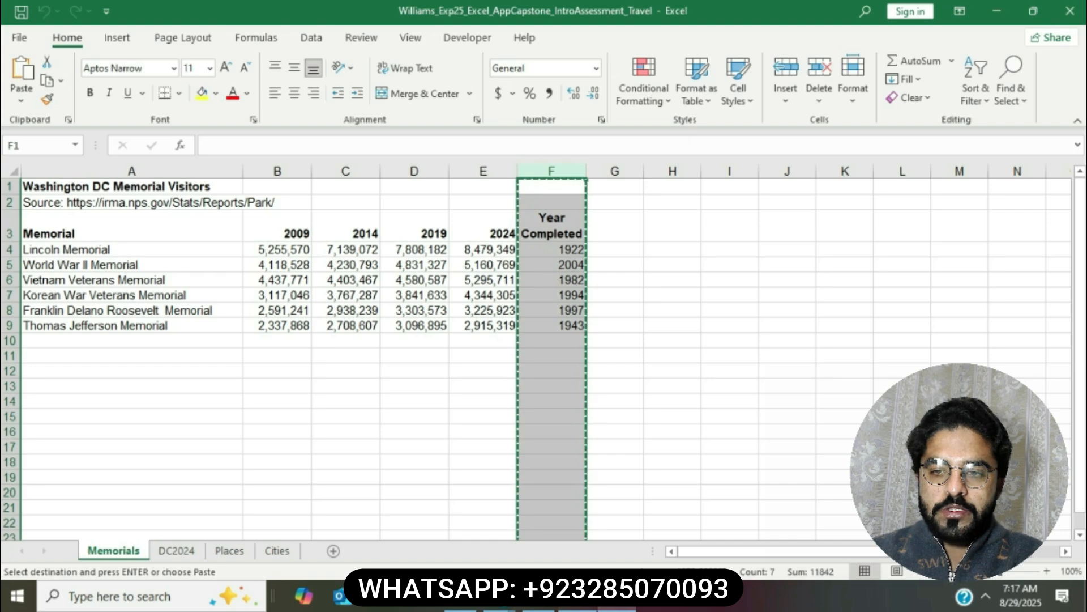
key(alt+Tab)
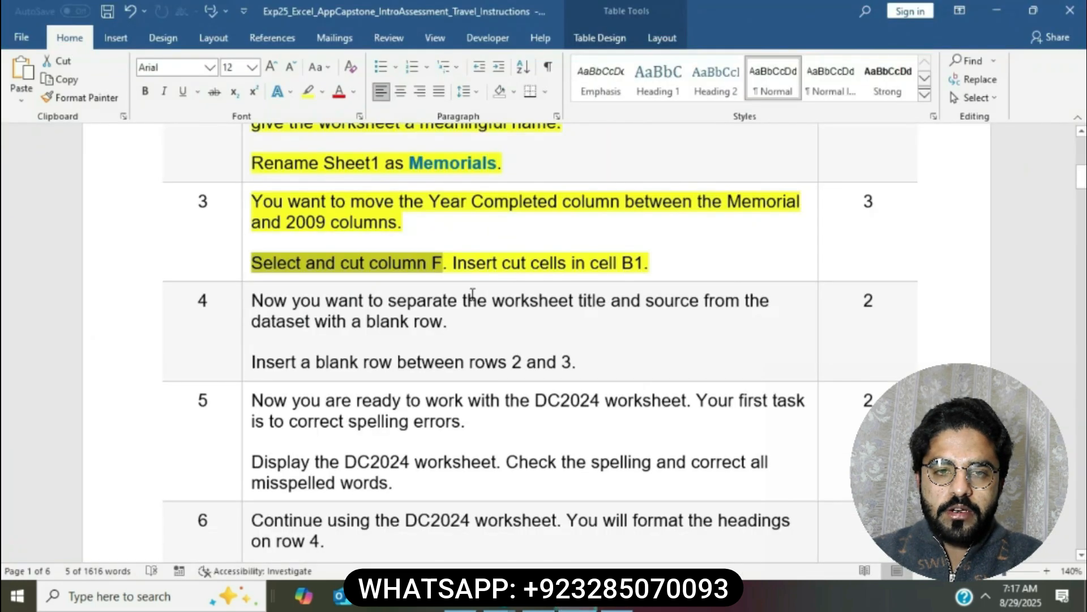
drag(455, 264, 648, 264)
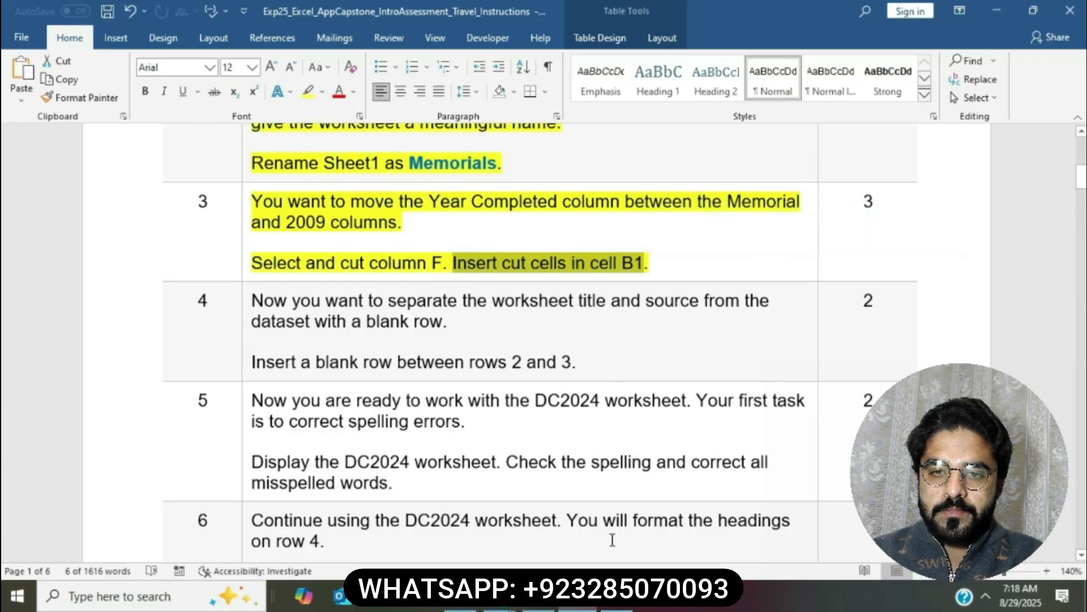
click(623, 606)
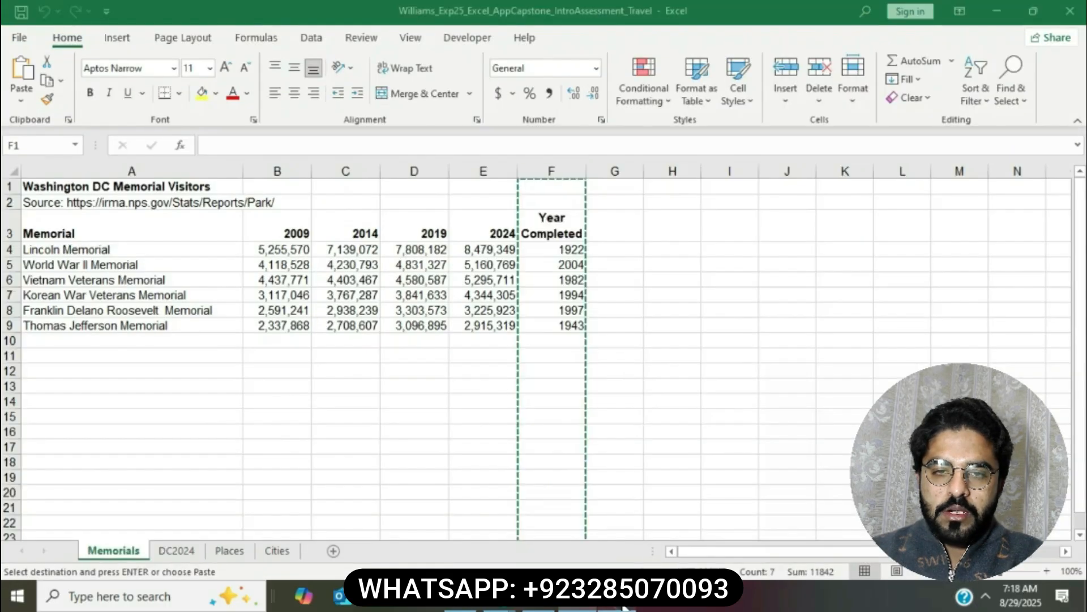
right_click(280, 190)
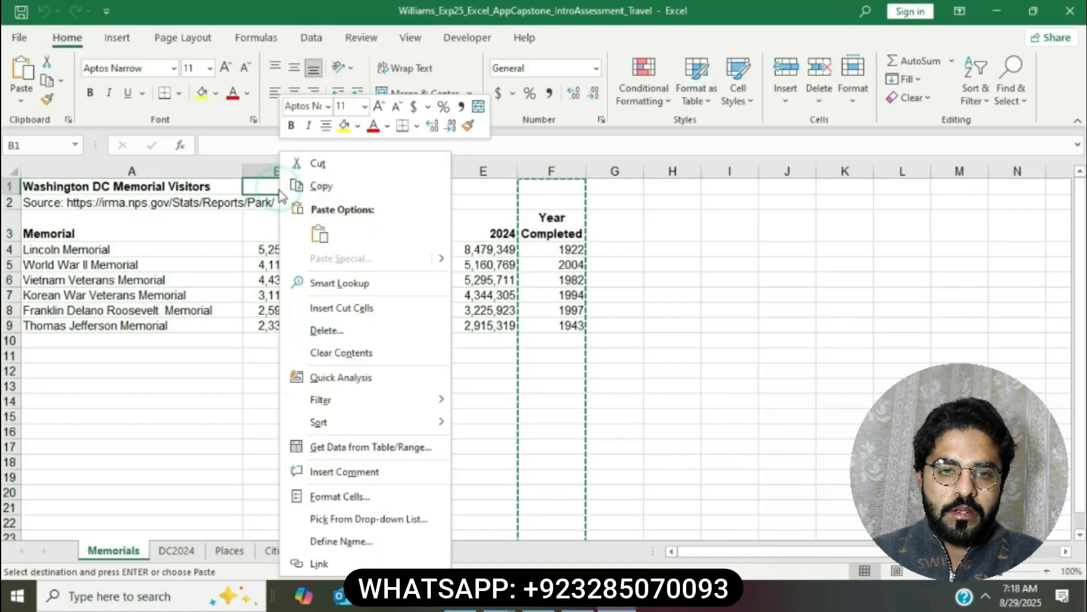
click(355, 309)
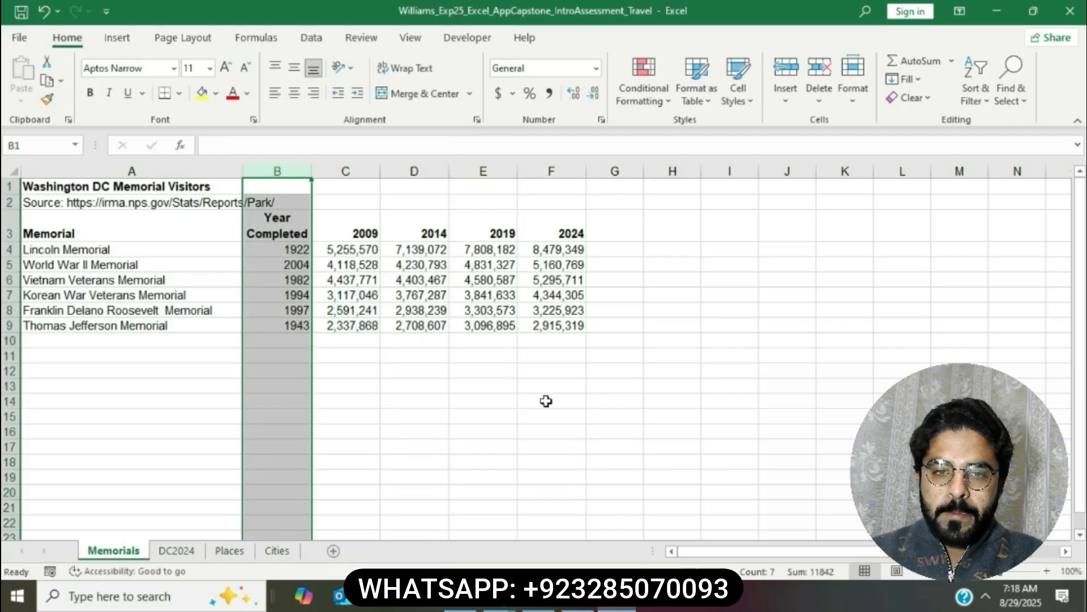
Switch to the Word instructions, highlight the step 4 text in yellow, and select its sentence about inserting a blank row between rows 2 and 3
key(alt+Tab)
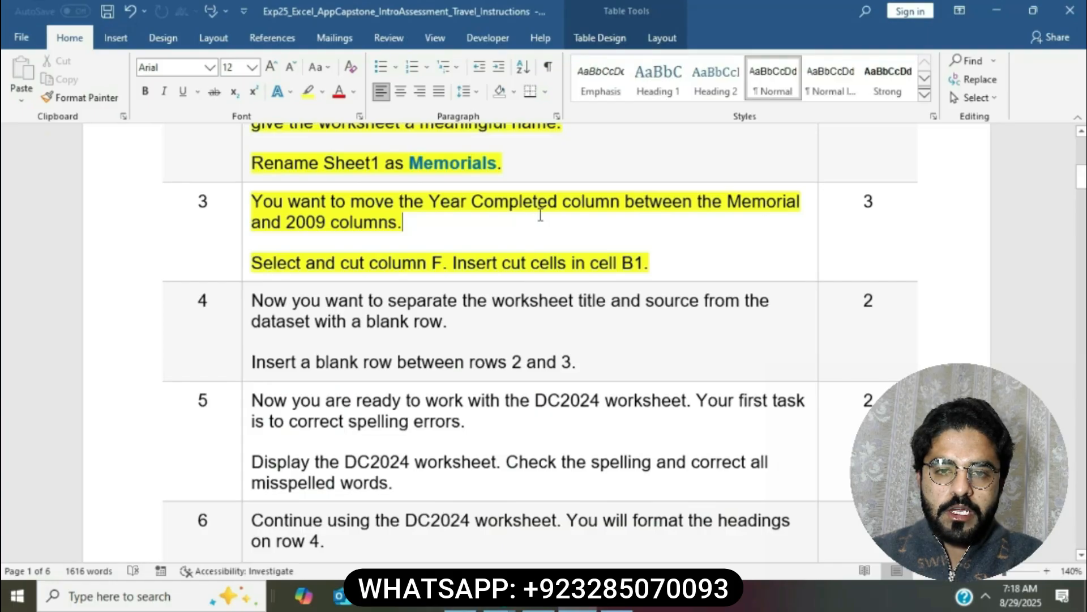
scroll(509, 239, down, 3)
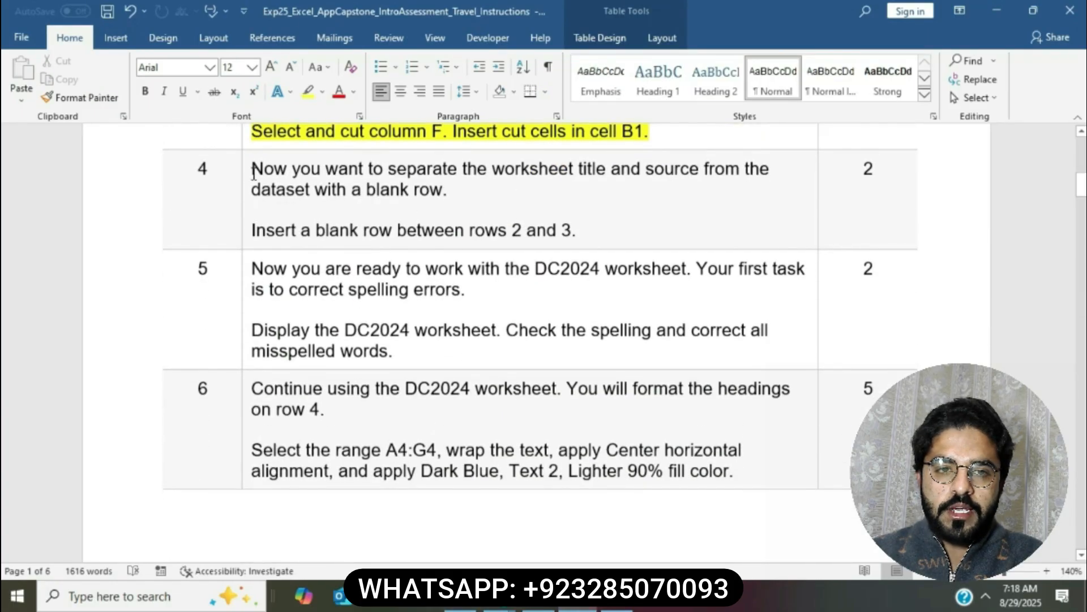
click(248, 175)
click(313, 146)
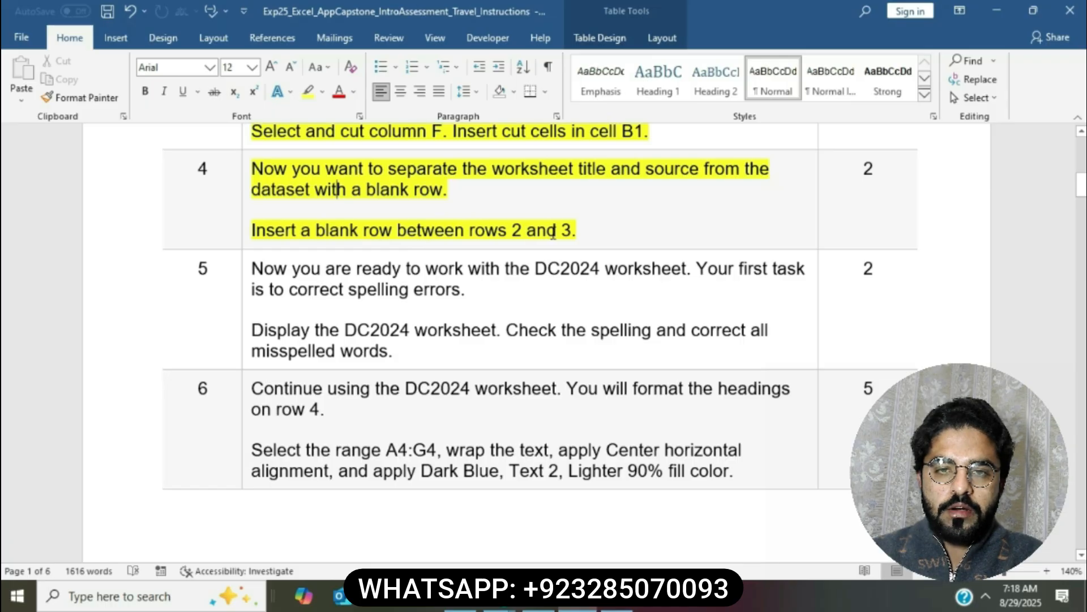
drag(254, 230, 566, 233)
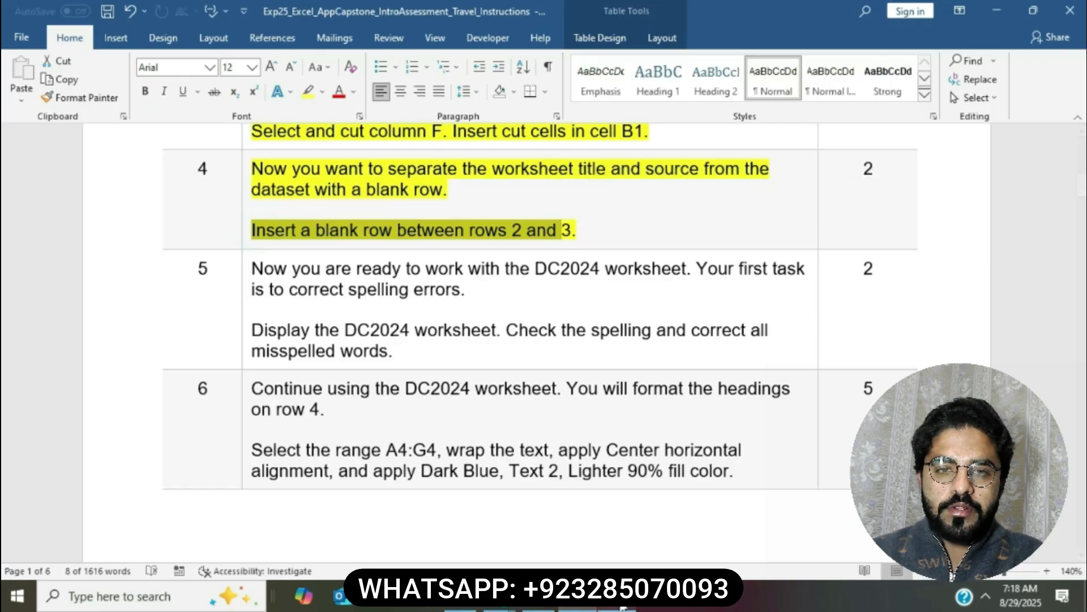
Switch to the Excel workbook and insert a blank row between rows 2 and 3 of the Memorials worksheet
click(623, 606)
key(ctrl+space)
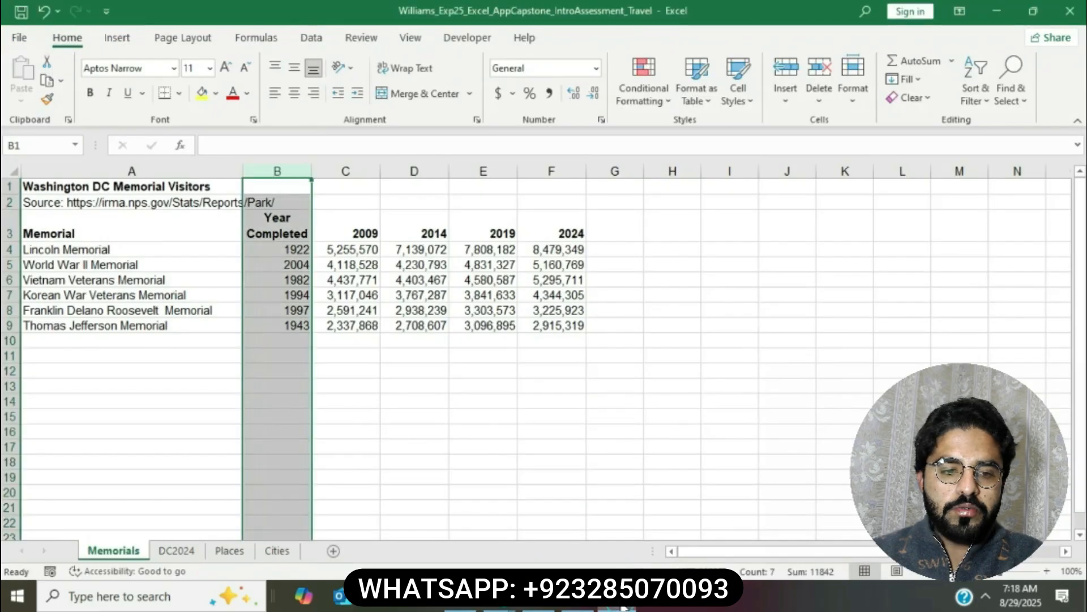
click(14, 227)
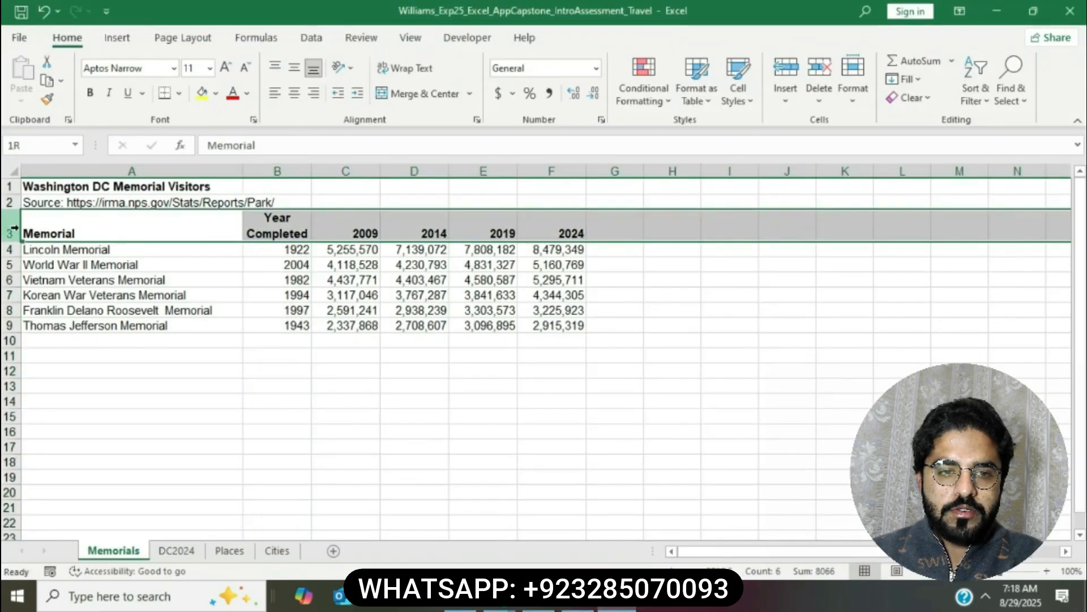
right_click(14, 228)
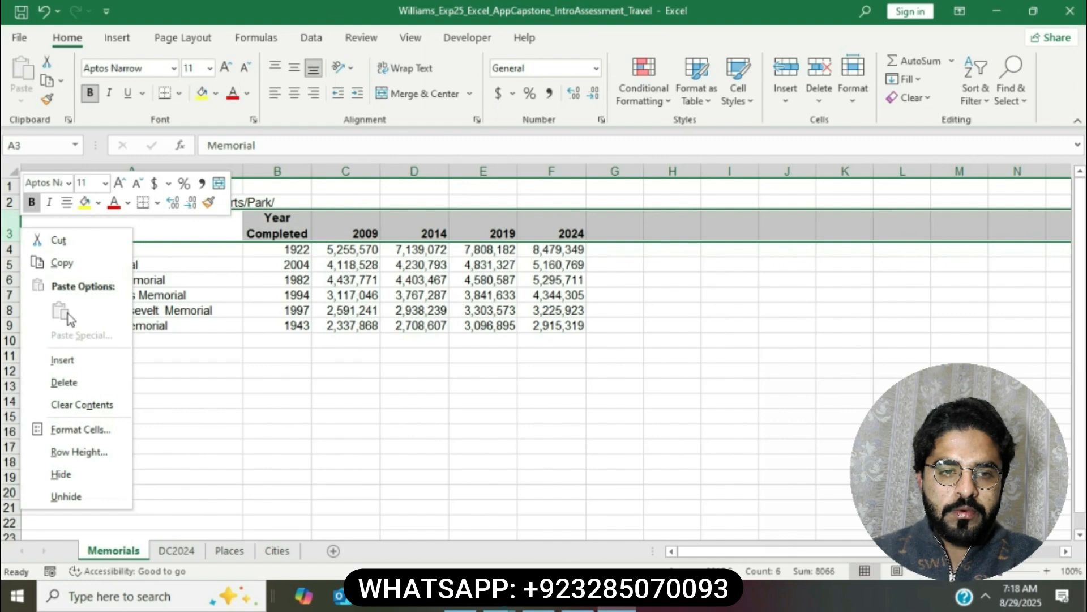
click(62, 360)
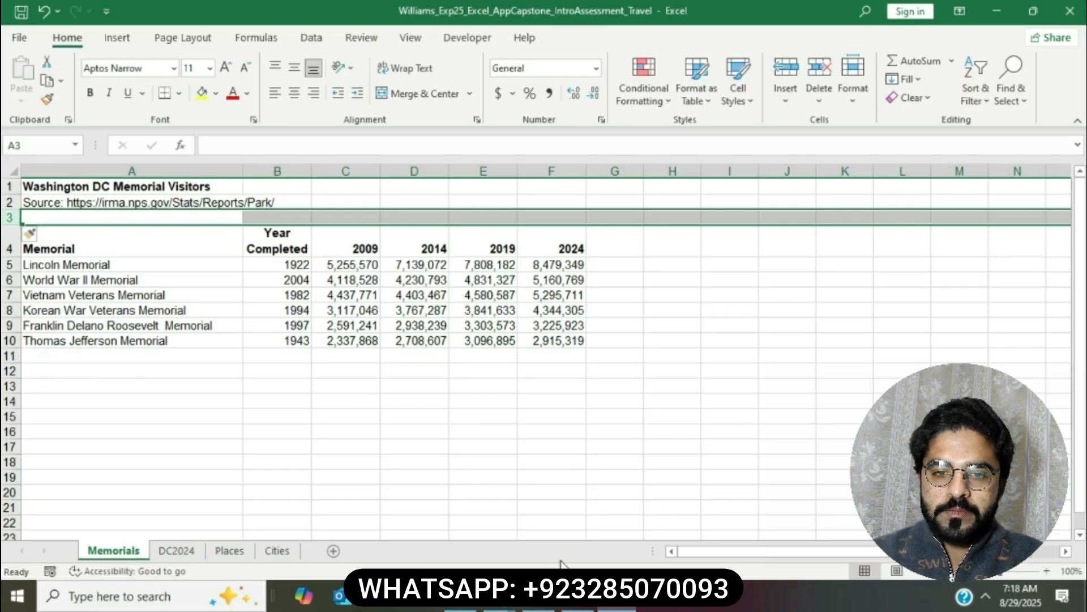
Switch to the Word instructions, highlight the step 5 text in yellow, and select the words "Display the DC2024 worksheet" for reference
key(alt+Tab)
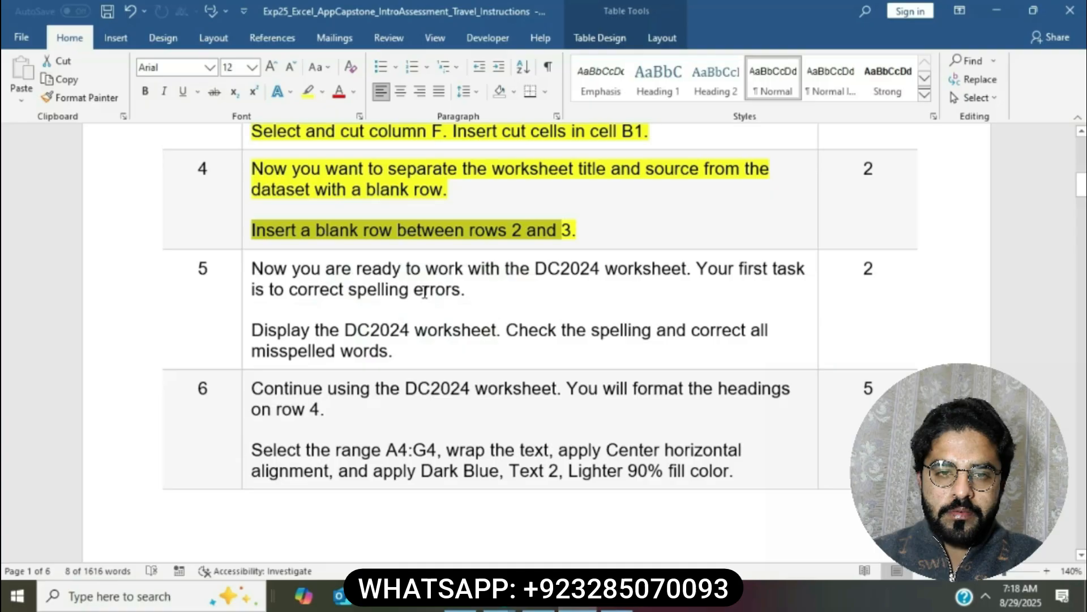
click(471, 230)
scroll(475, 243, down, 2)
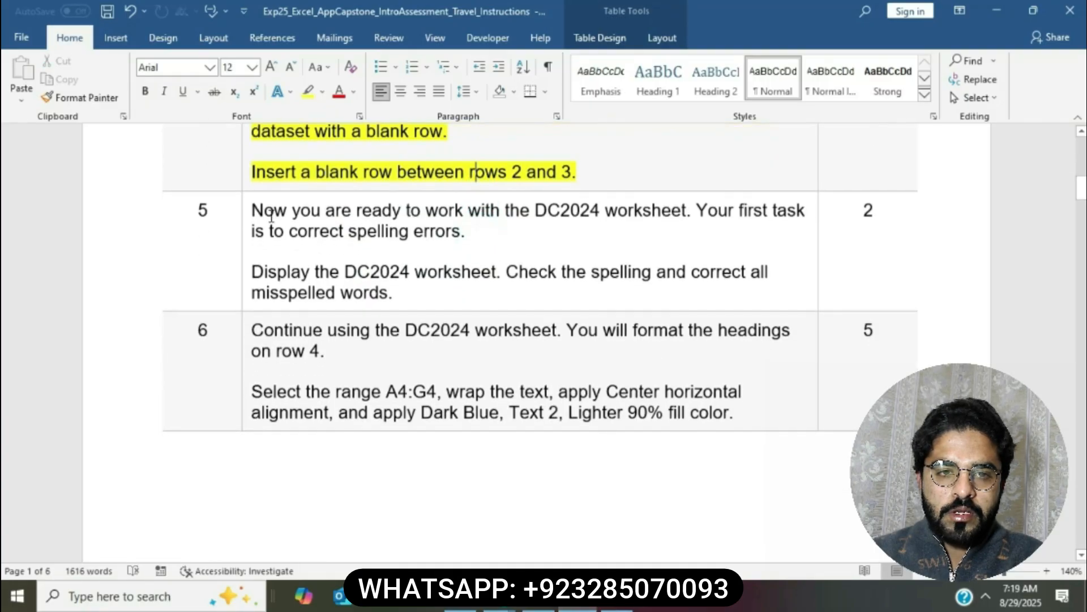
click(247, 213)
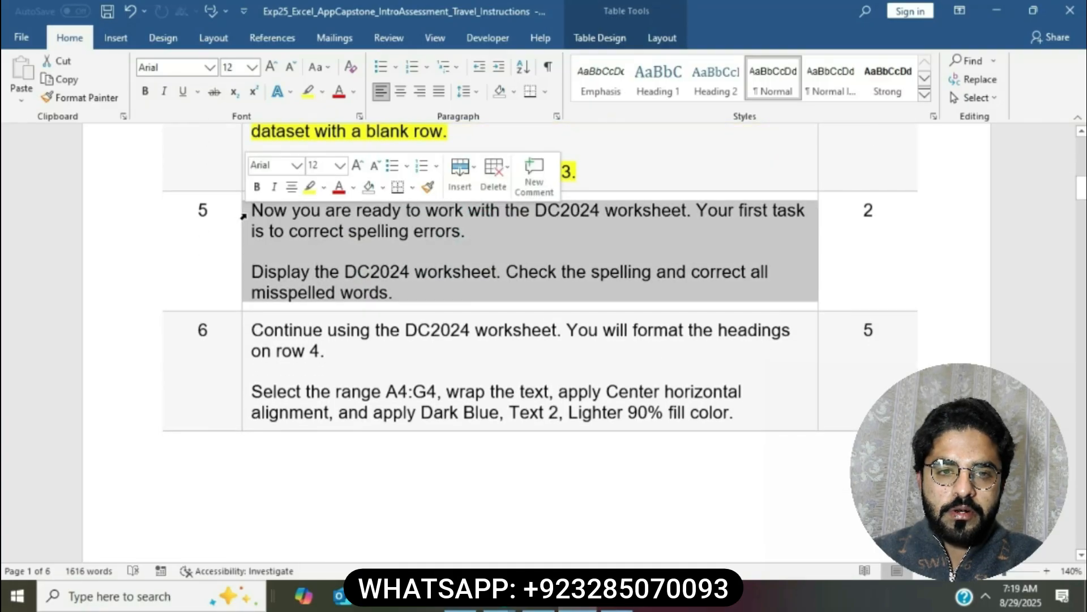
click(309, 188)
click(400, 250)
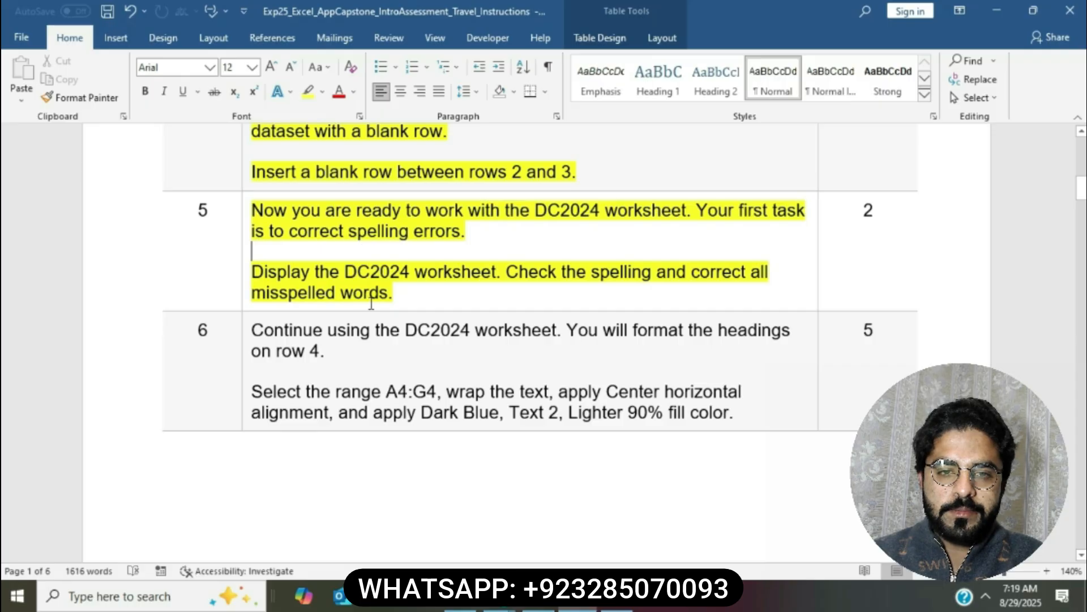
drag(256, 275, 497, 274)
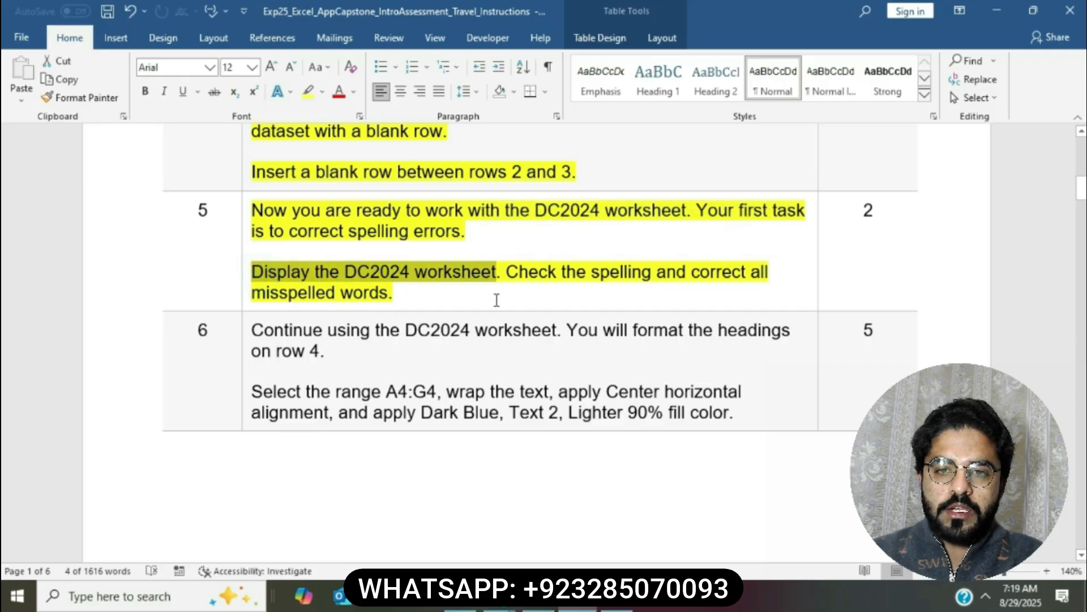
Display the DC2024 worksheet in Excel, and select the step 5 sentence about checking the spelling in the Word instructions
click(617, 598)
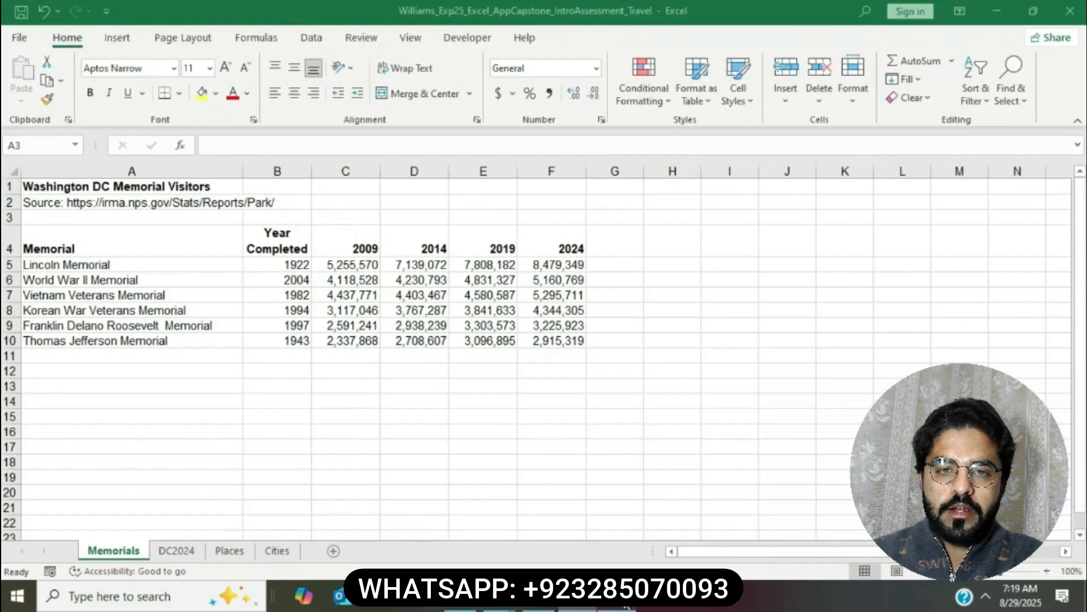
click(189, 550)
key(alt+Tab)
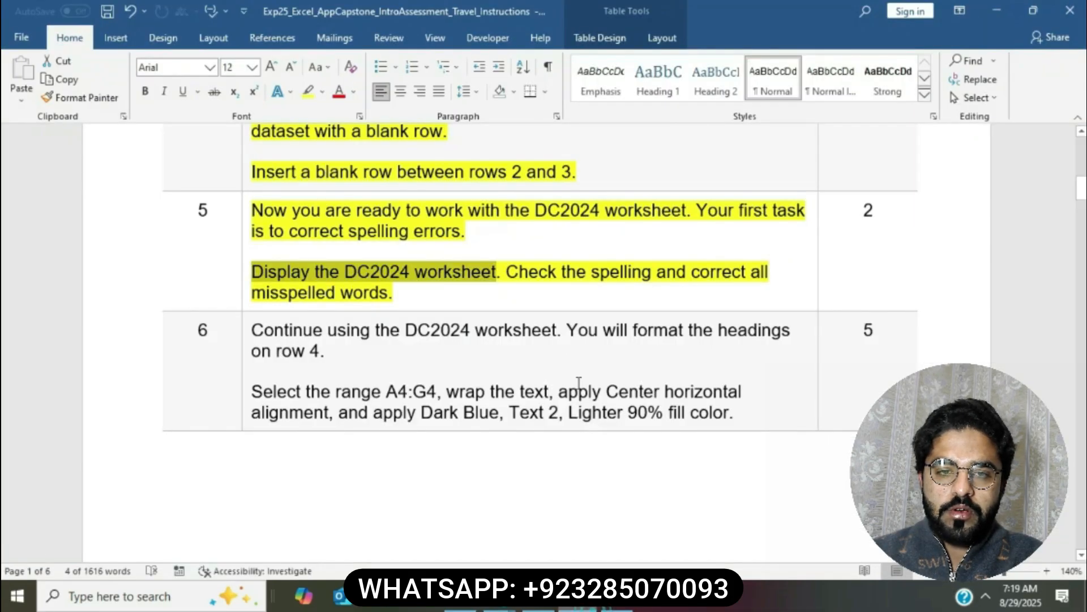
drag(512, 276, 761, 286)
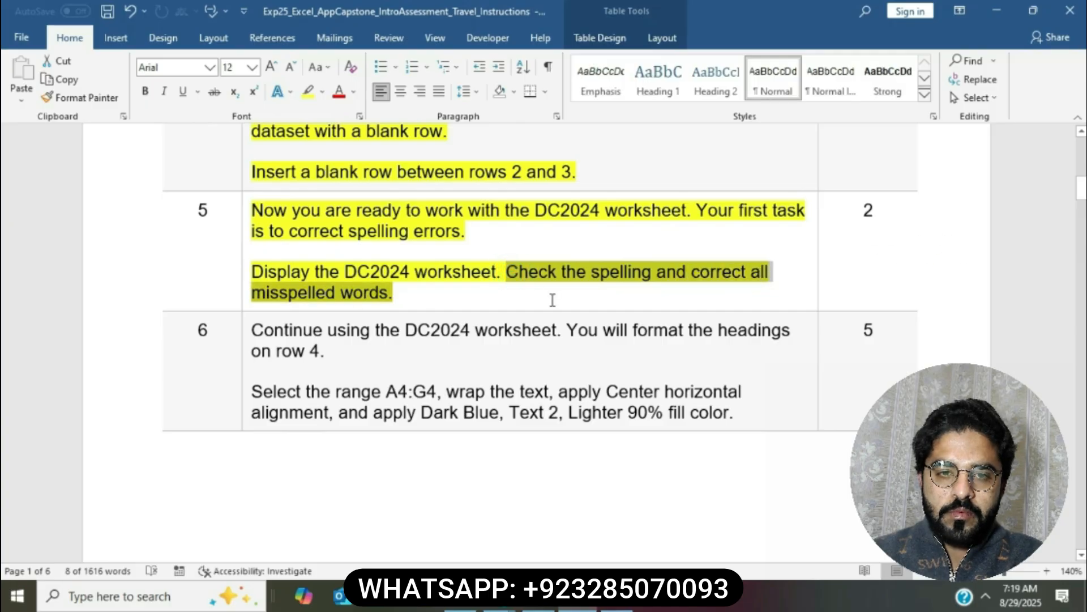
Switch to Excel and run the spelling check on the DC2024 worksheet twice, continuing from the beginning of the sheet each time
key(alt+Tab)
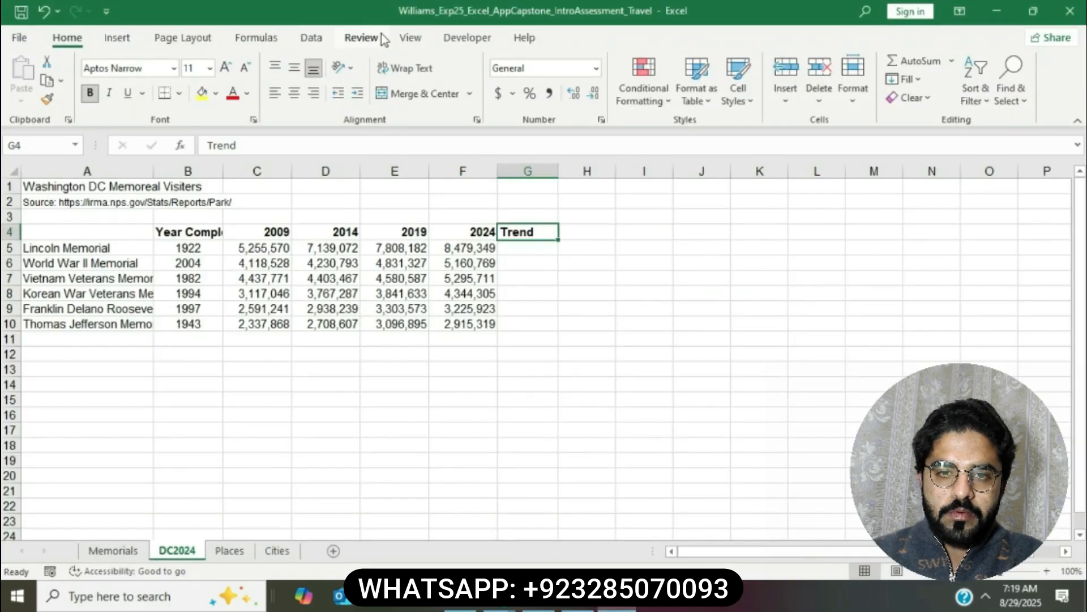
click(361, 37)
click(38, 81)
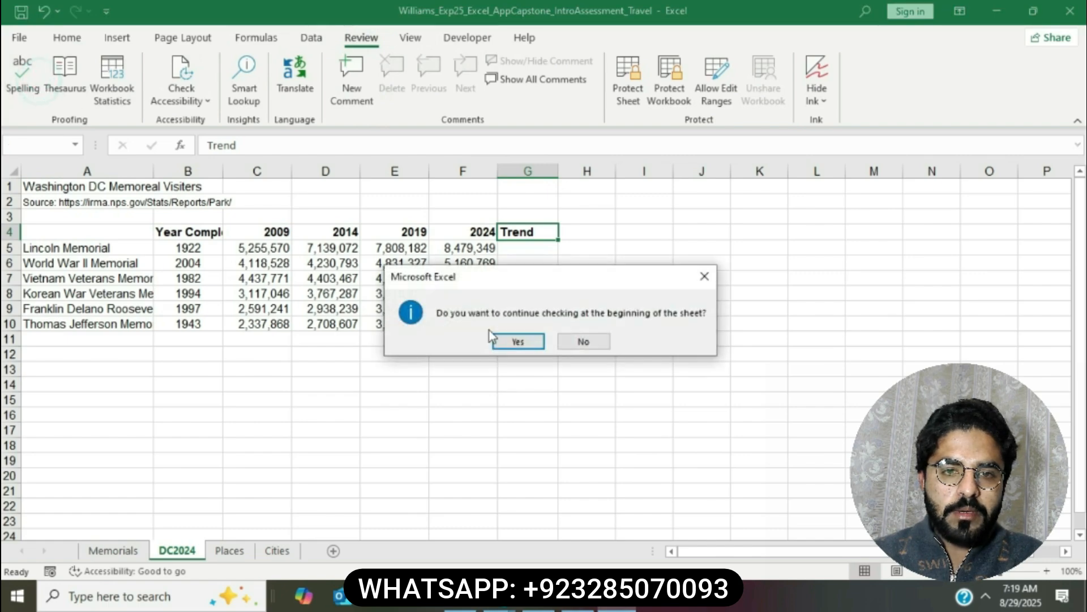
click(518, 342)
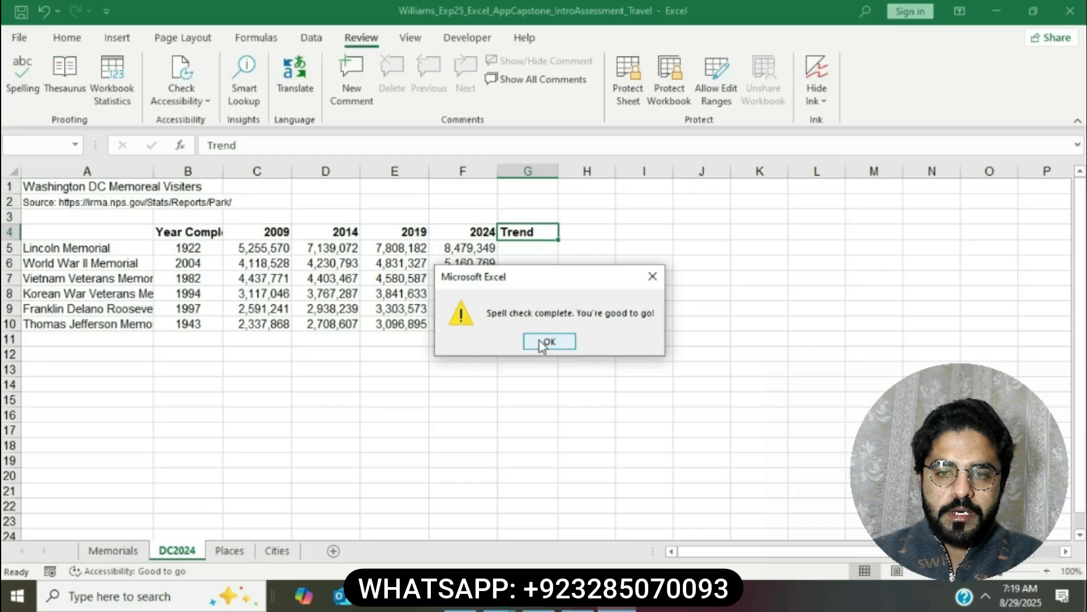
click(548, 341)
click(539, 338)
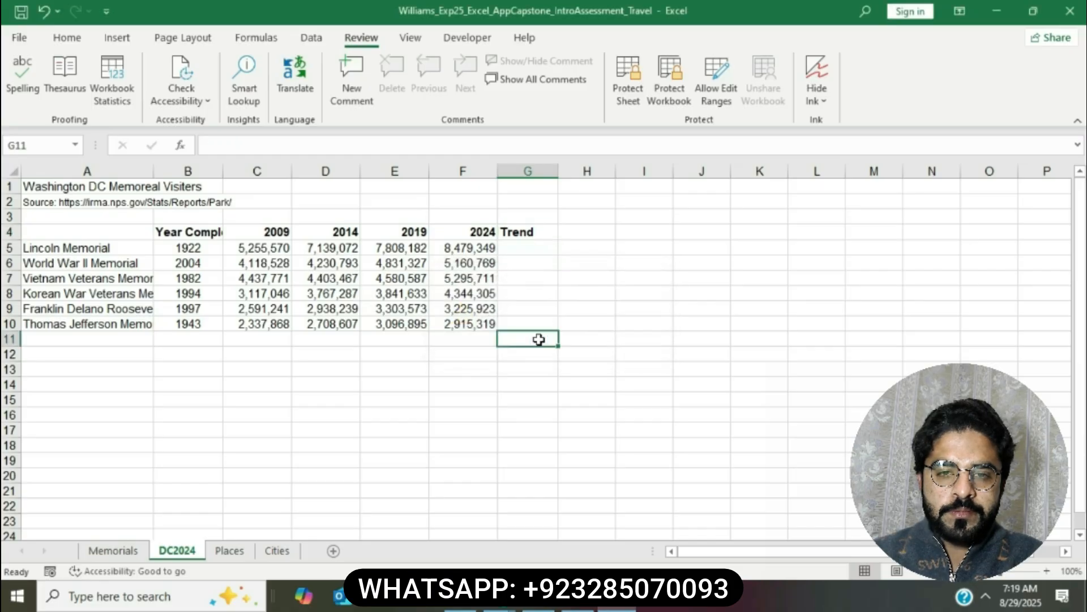
click(22, 73)
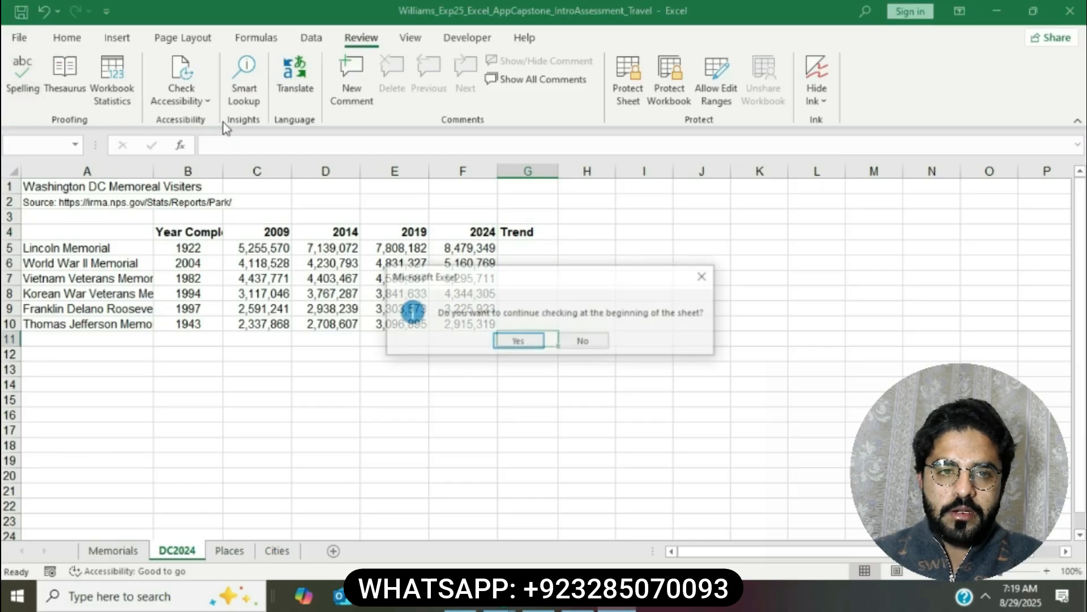
click(502, 346)
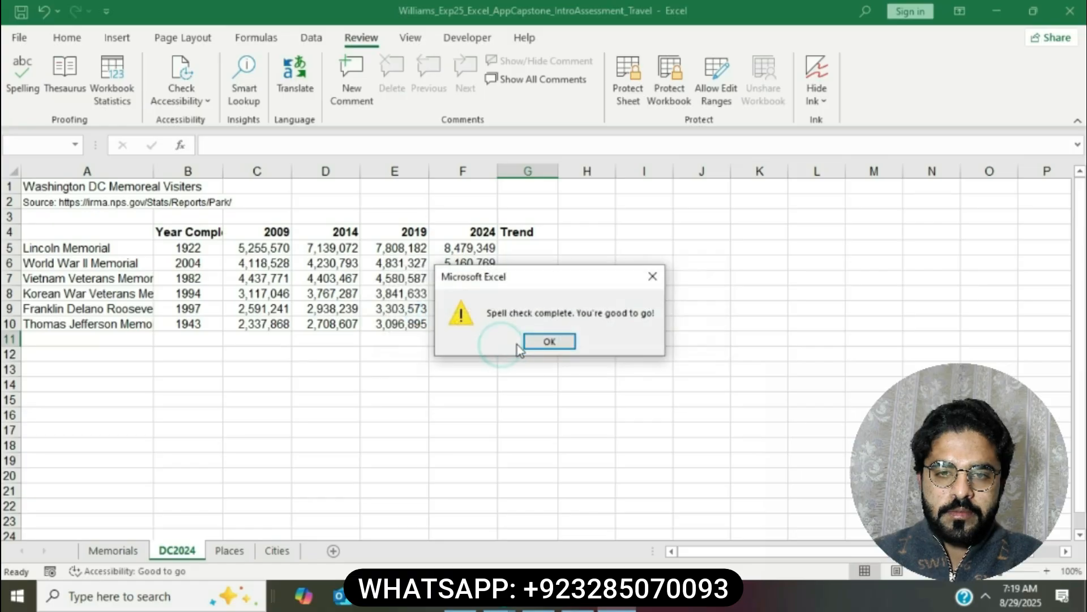
click(539, 339)
Switch to the Word instructions, highlight the step 6 text in yellow, and select its range reference A4:G4
key(alt+Tab)
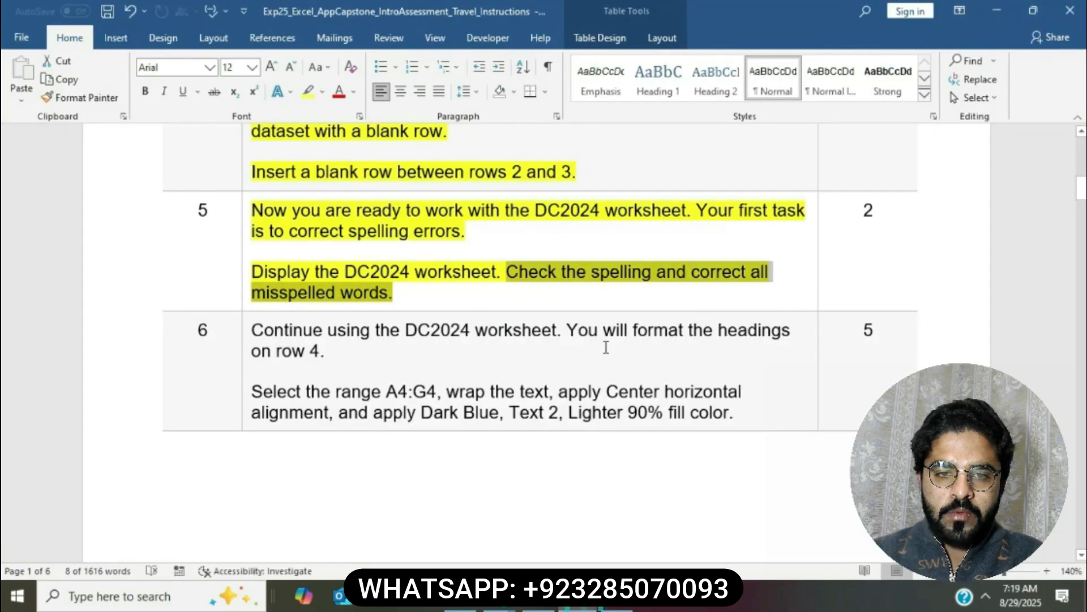
click(606, 345)
scroll(605, 345, down, 2)
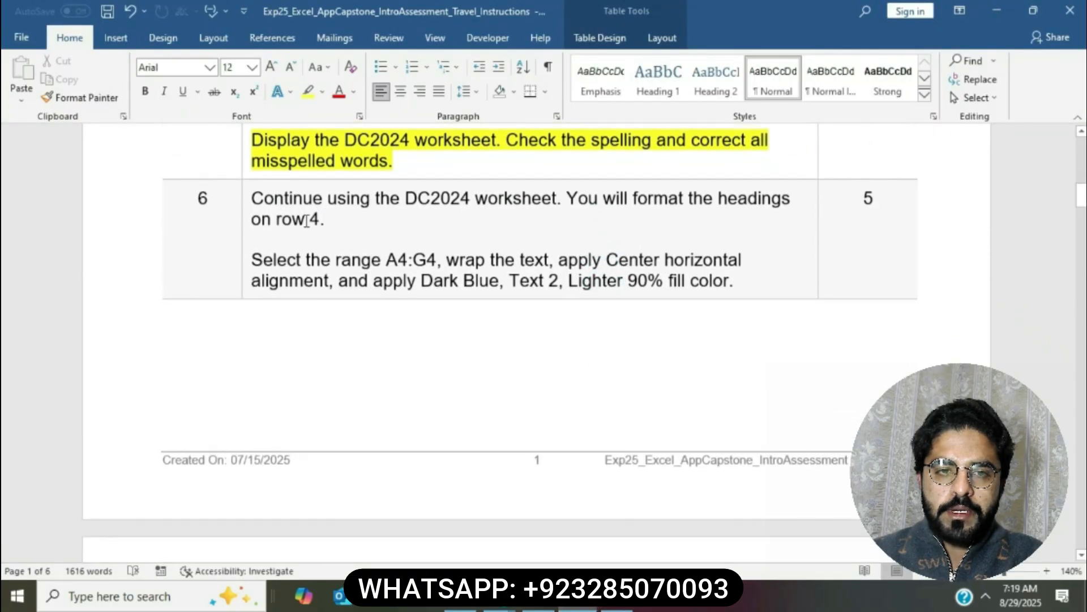
click(247, 203)
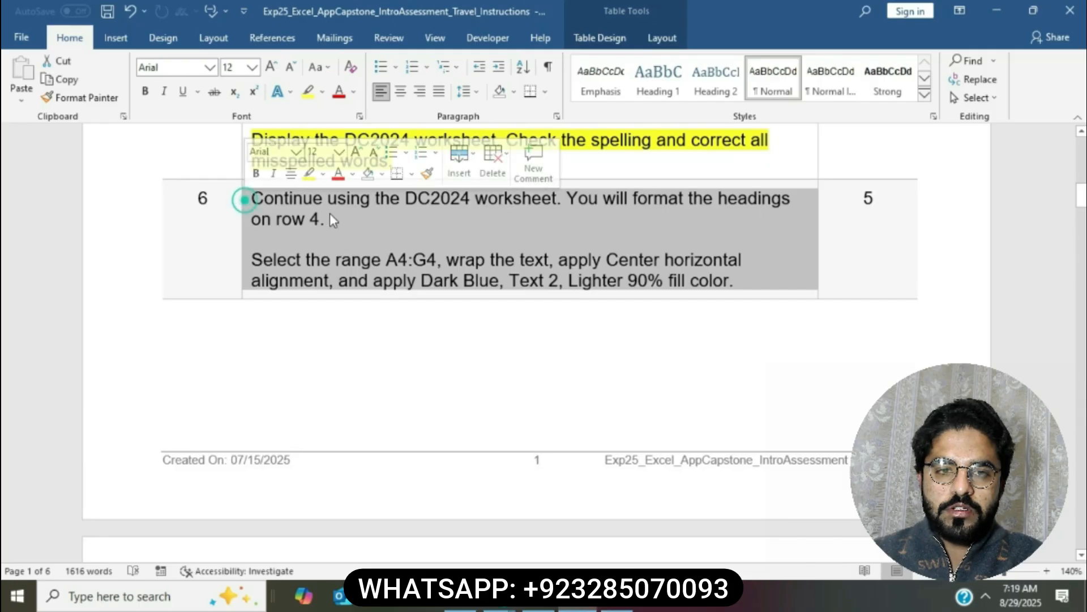
click(309, 173)
click(339, 220)
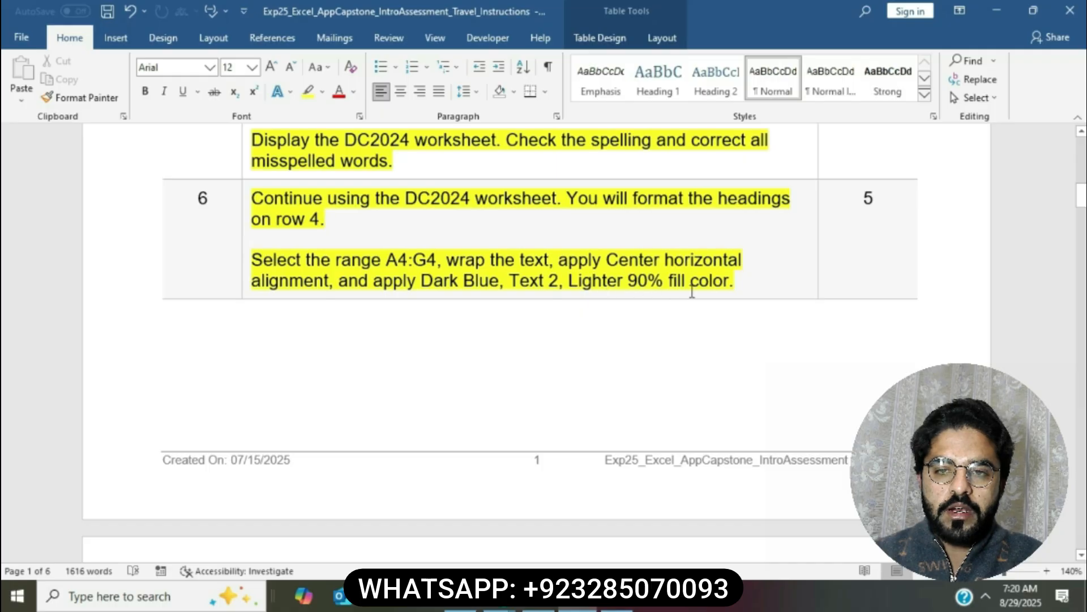
click(262, 260)
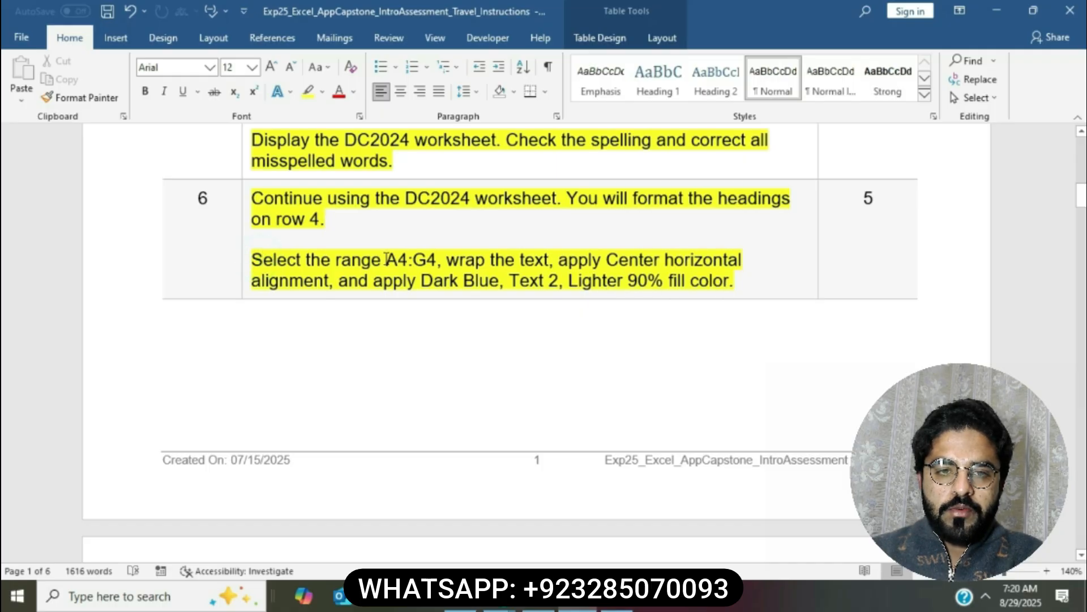
drag(385, 259, 433, 256)
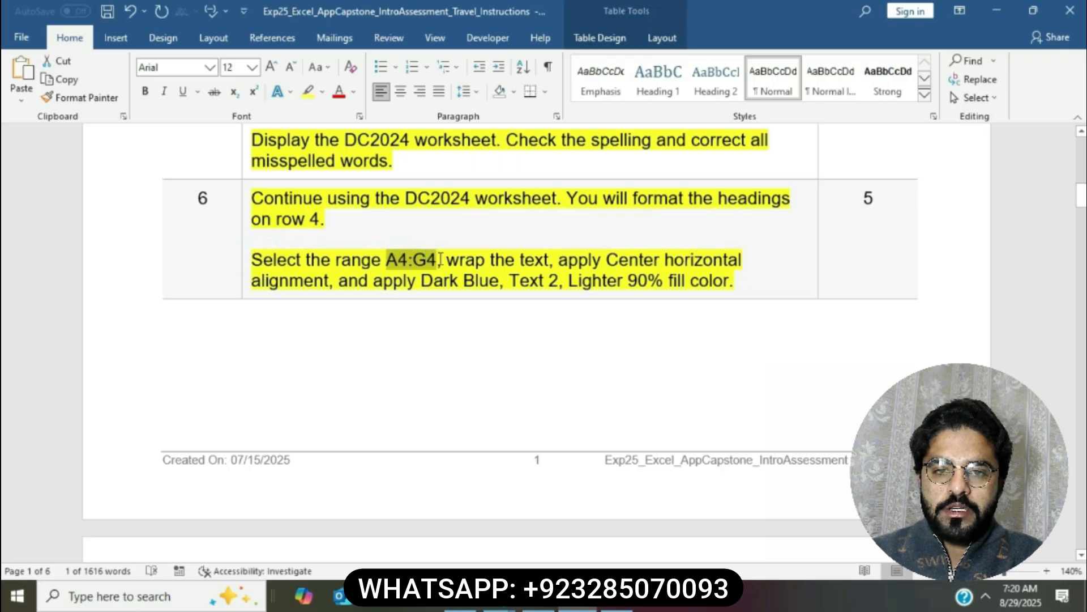
Switch to Excel and select the heading range A4:G4 on the DC2024 worksheet
click(627, 607)
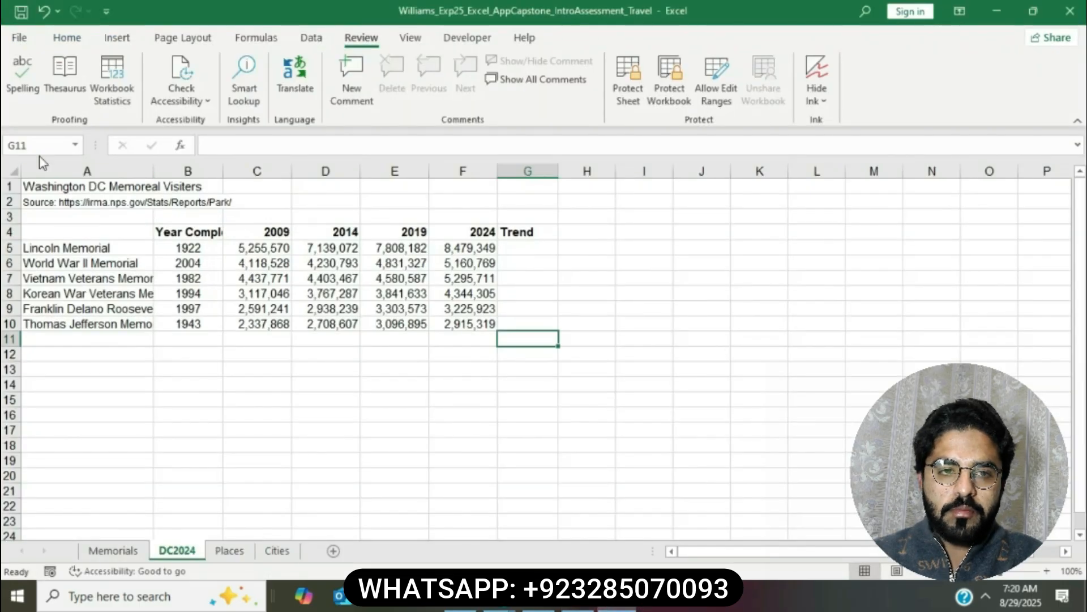
click(40, 149)
text(A4:G4)
key(Return)
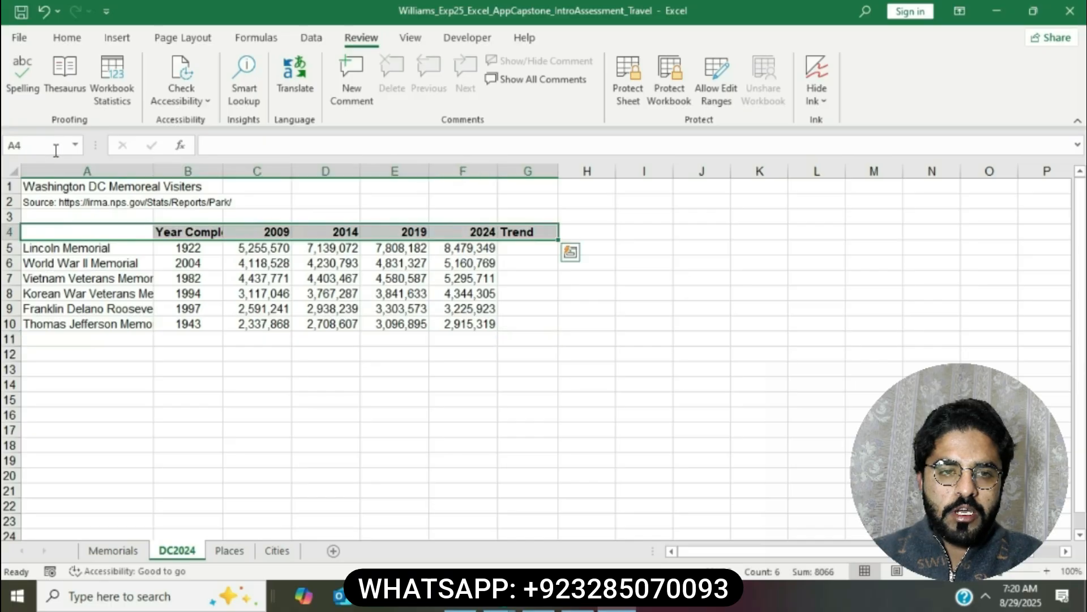
Select the words "wrap the text" in the Word instructions, and wrap the text in A4:G4 in Excel
click(589, 608)
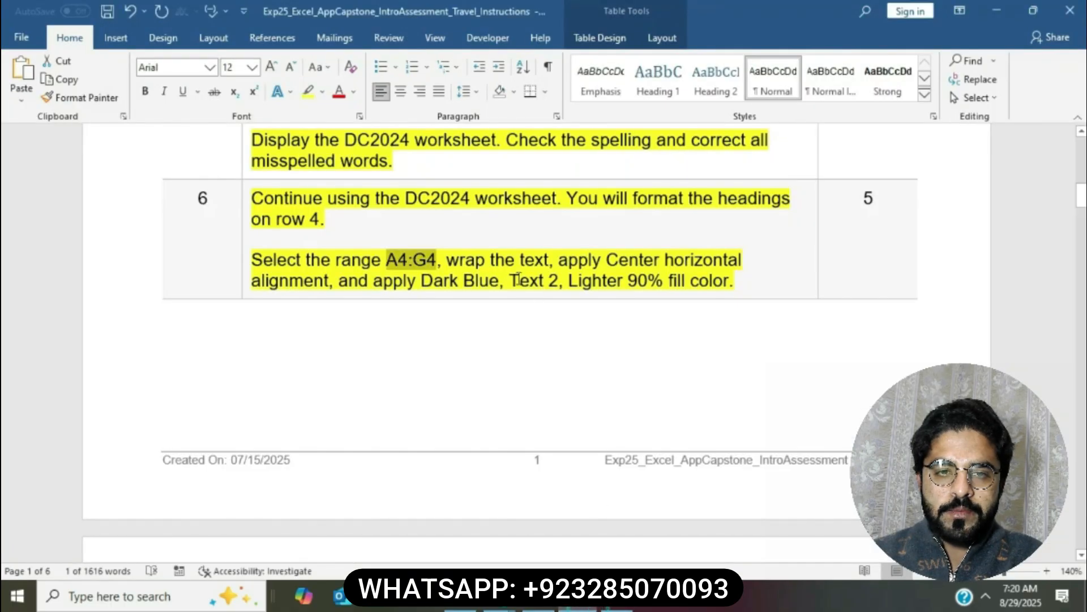
drag(447, 261, 486, 259)
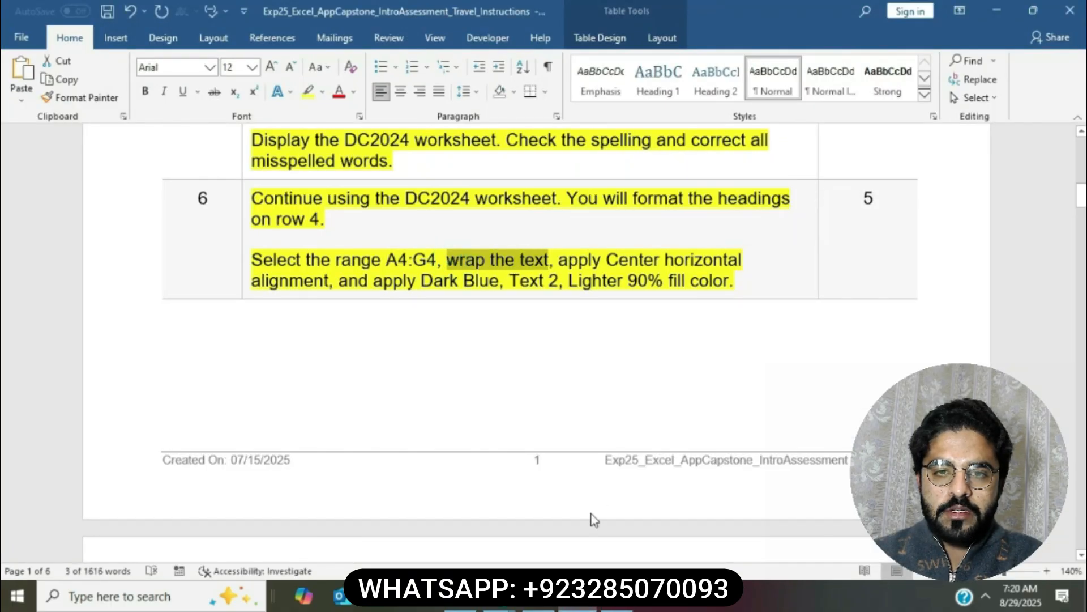
key(alt+Tab)
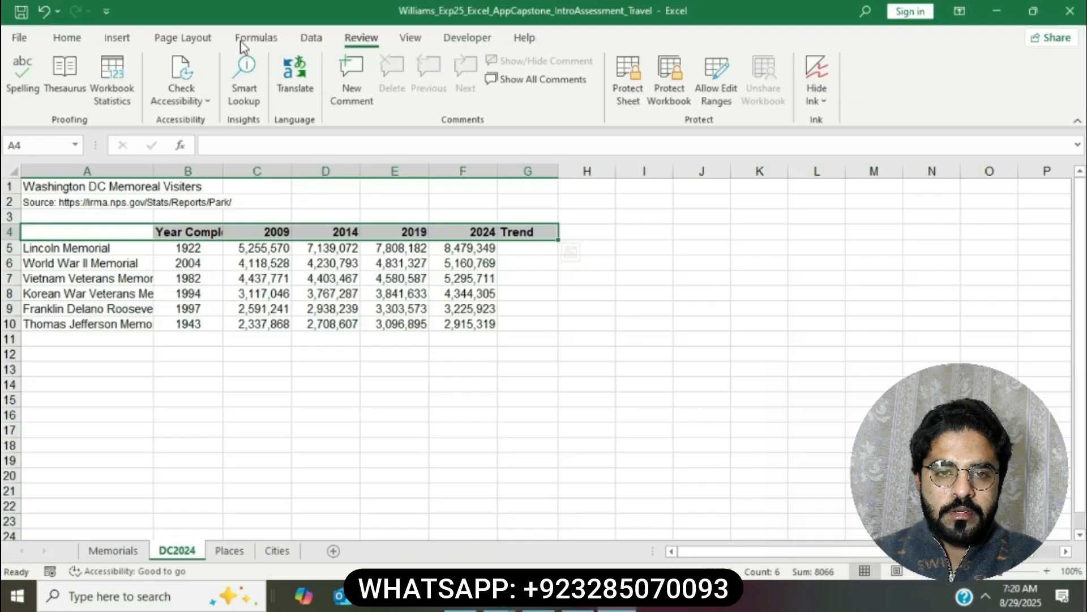
click(67, 39)
click(400, 71)
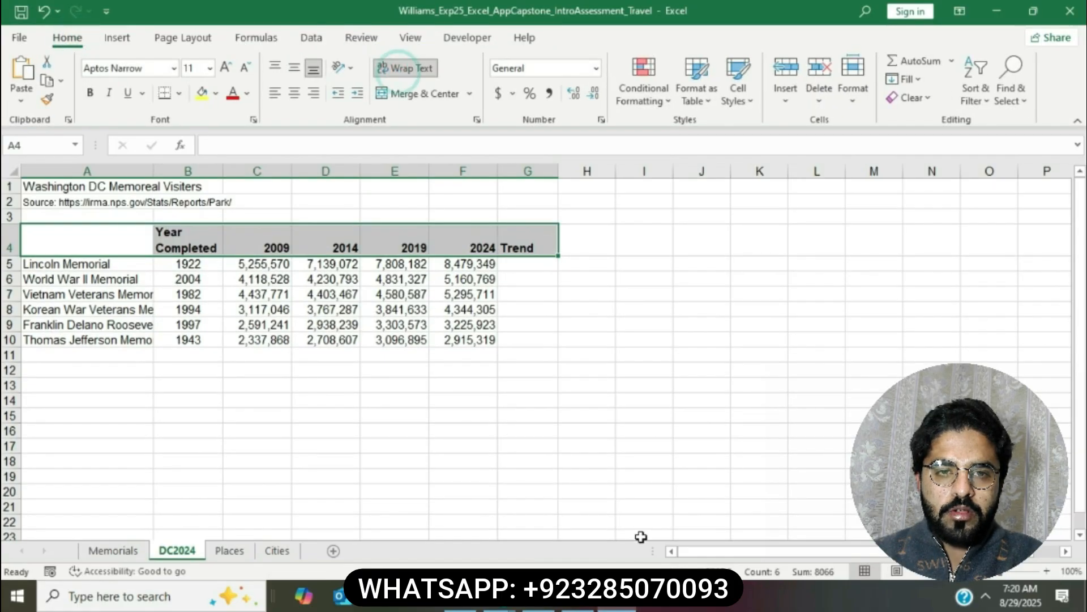
Select the Center horizontal alignment phrase in the Word instructions, and center the headings in A4:G4 horizontally in Excel
key(alt+Tab)
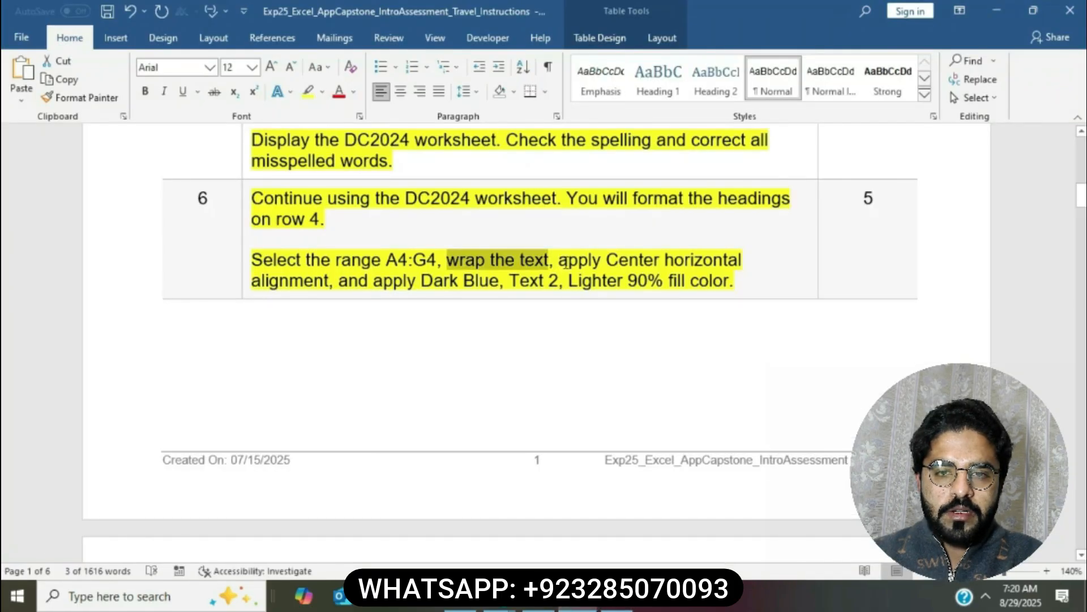
drag(561, 261, 335, 281)
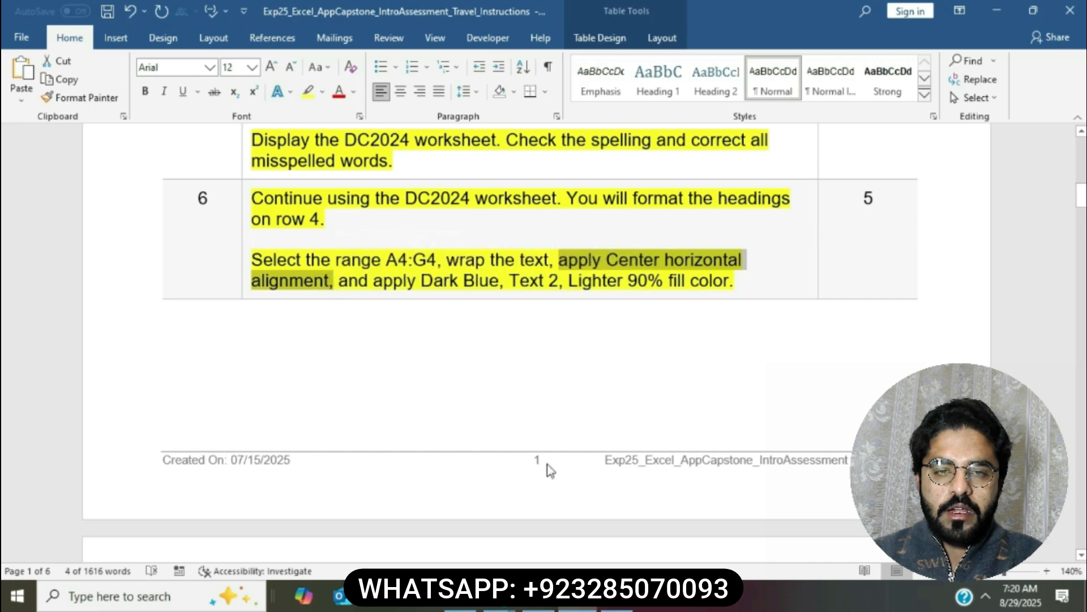
key(alt+Tab)
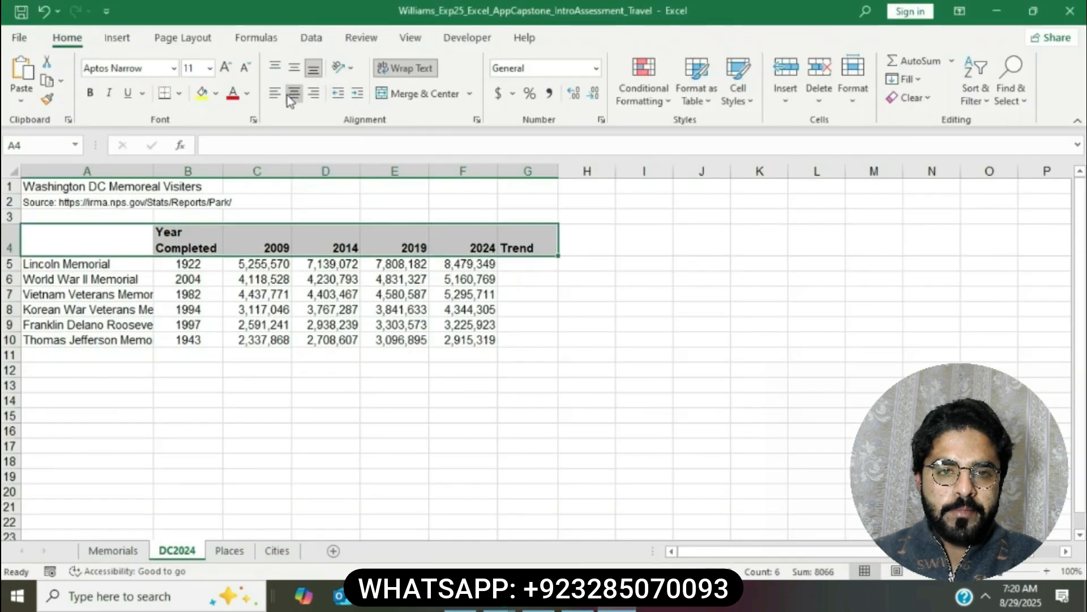
click(288, 94)
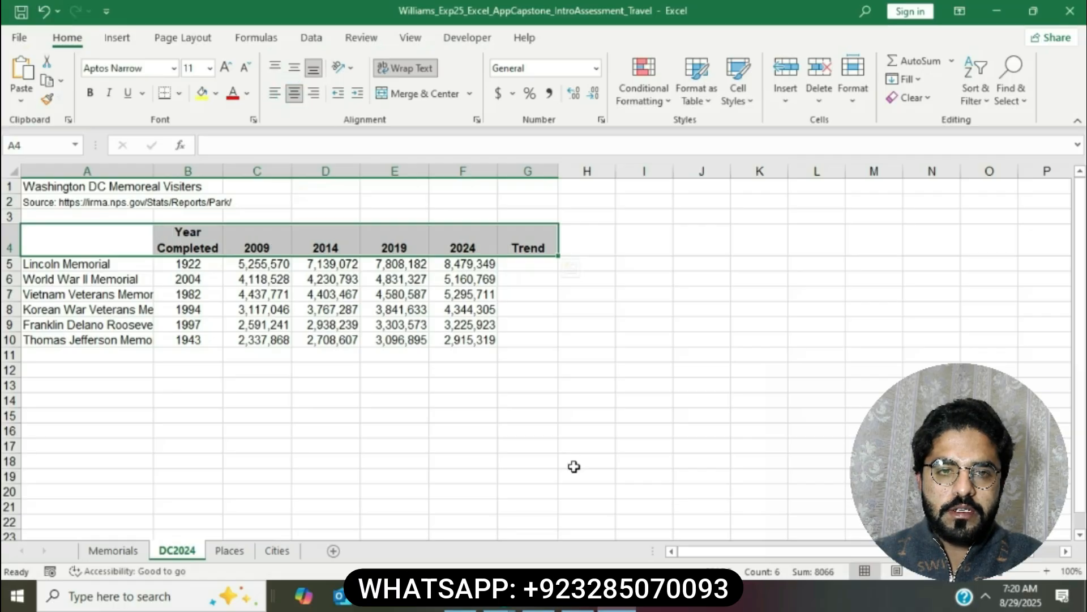
Select the fill color phrase in the Word instructions, and apply the Dark Blue, Text 2, Lighter 90% fill to A4:G4 in Excel
click(578, 601)
drag(559, 260, 731, 281)
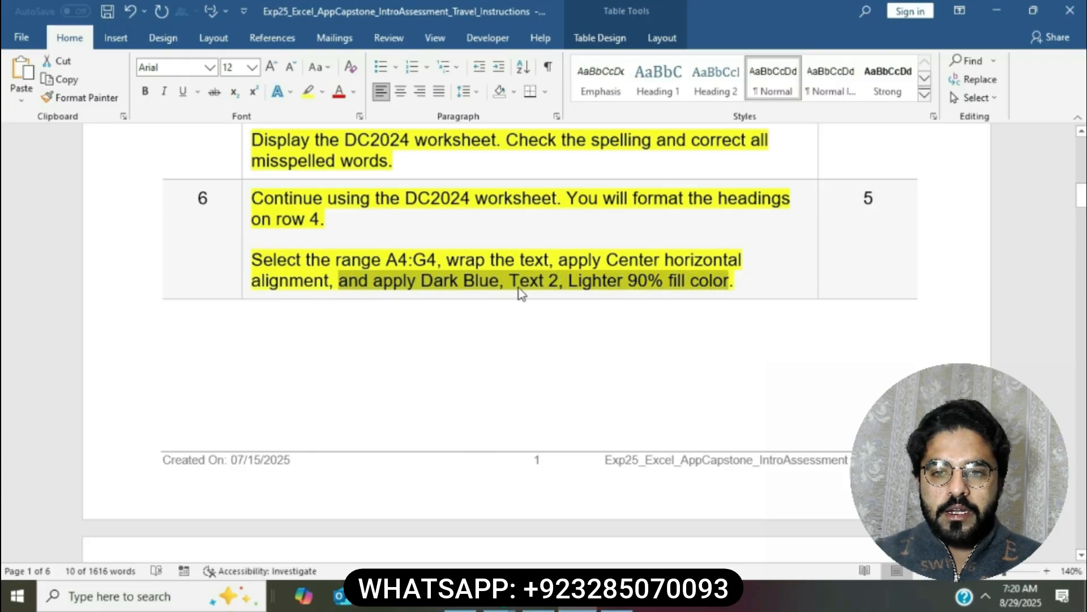
mouse_move(629, 607)
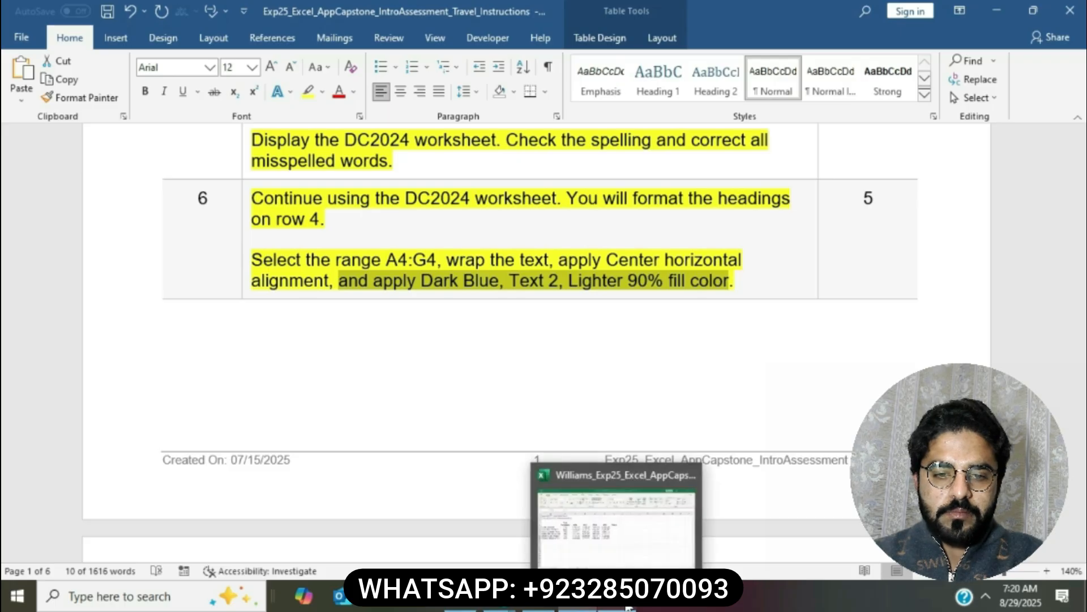
click(618, 510)
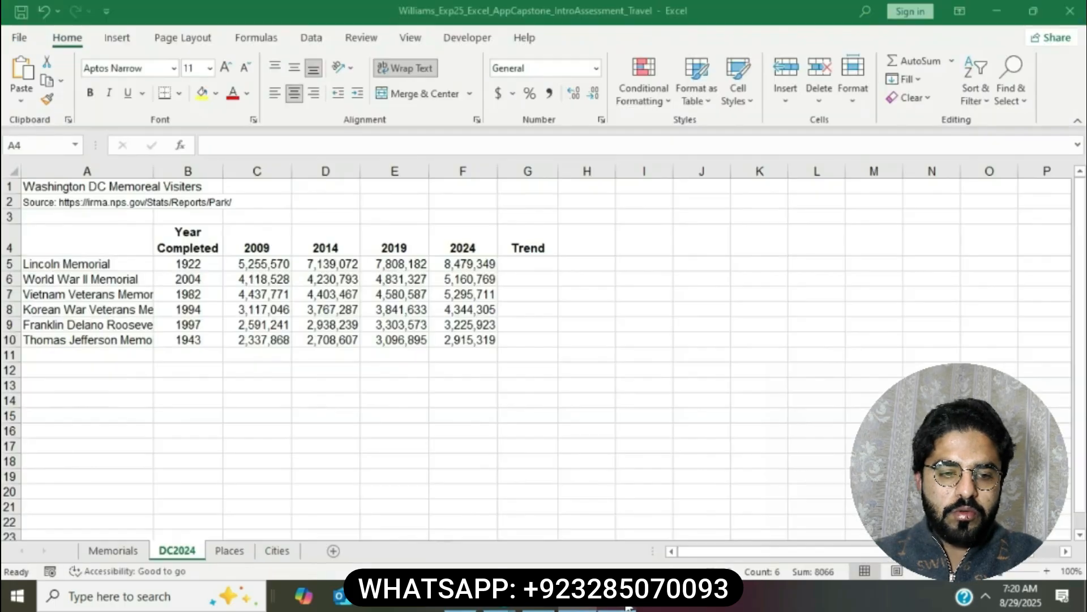
click(216, 93)
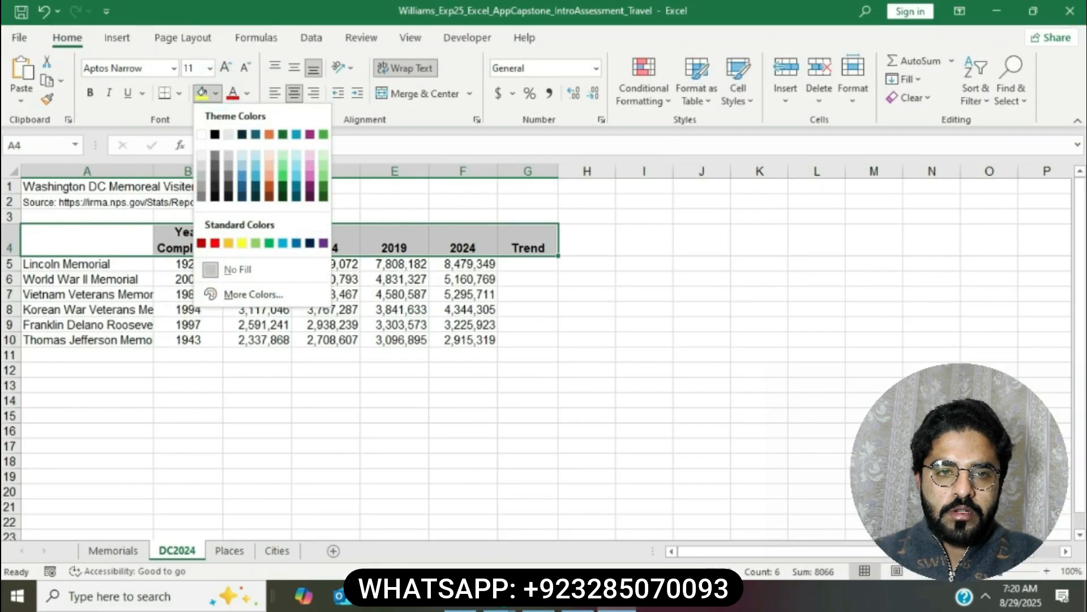
click(578, 607)
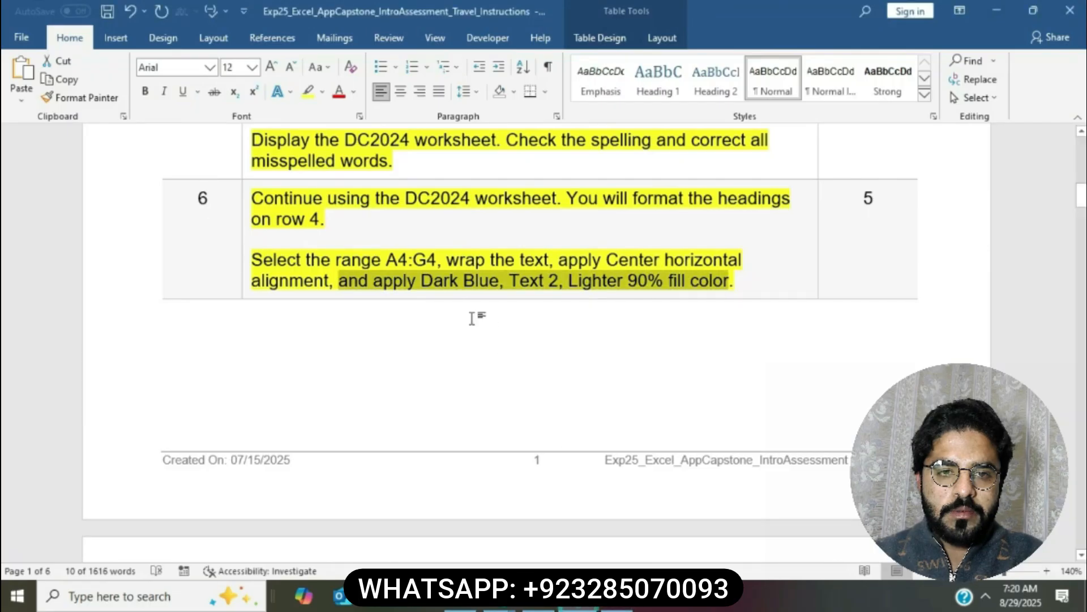
click(616, 605)
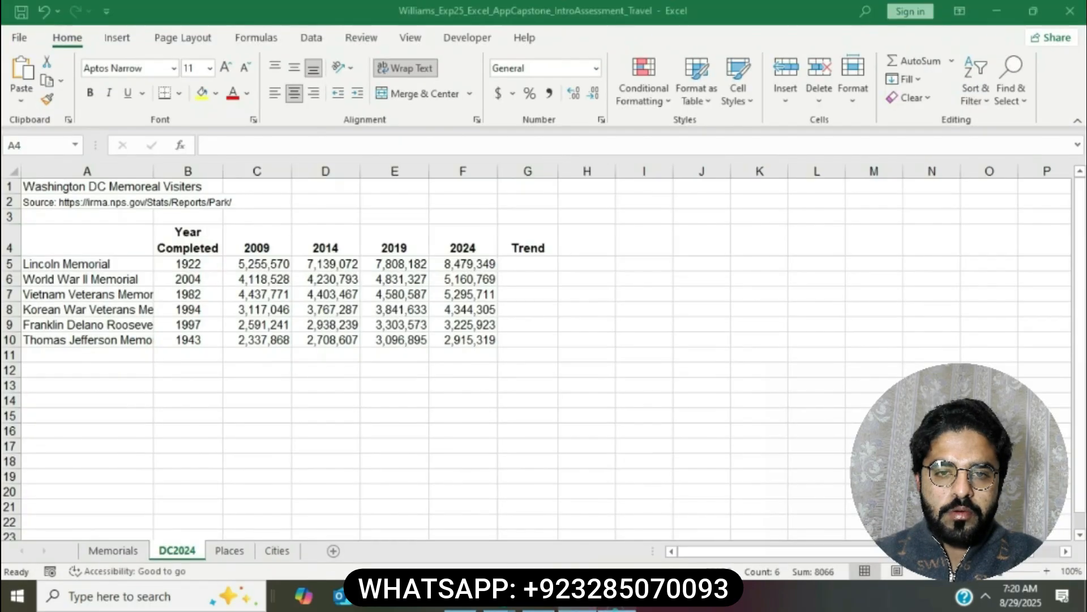
click(215, 94)
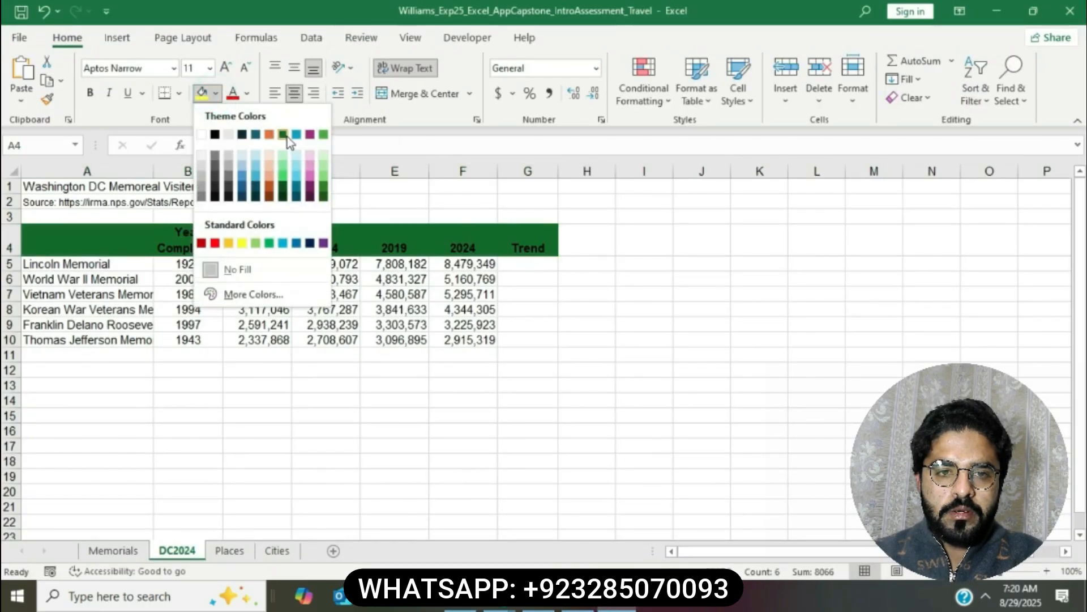
click(219, 96)
click(218, 97)
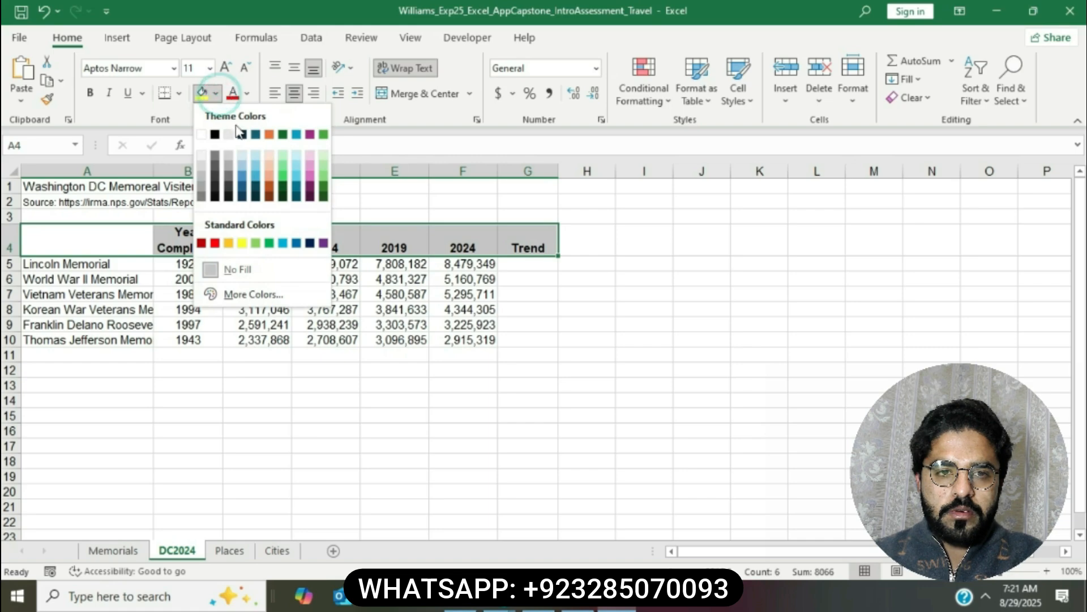
click(242, 156)
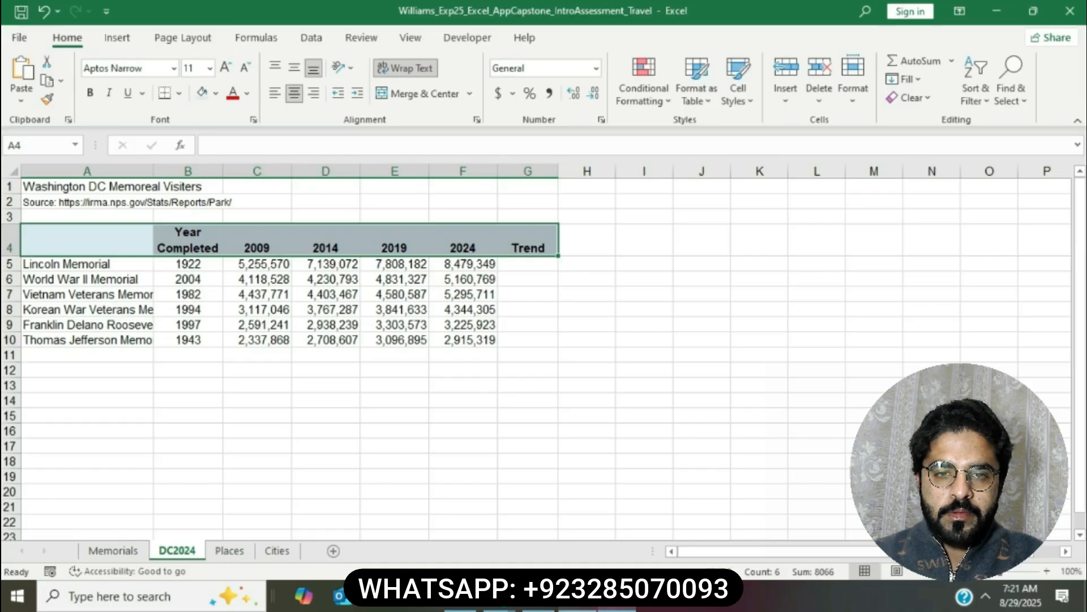
Switch to the Word instructions, highlight the step 7 text in yellow, and select "Merge and center the title in the range A1:G1"
key(alt+Tab)
click(554, 260)
scroll(552, 266, down, 8)
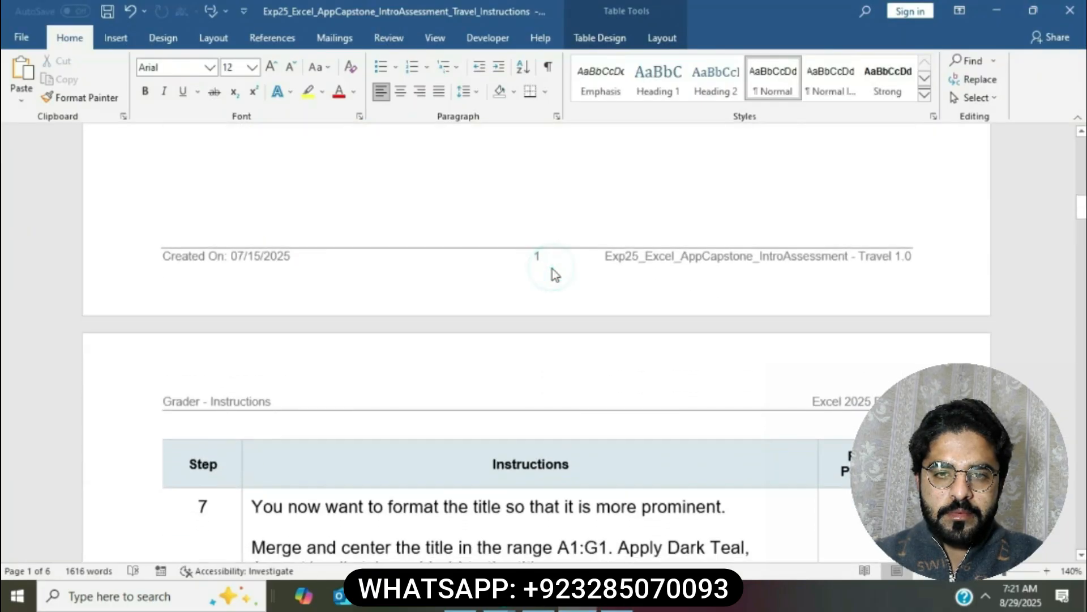
click(246, 272)
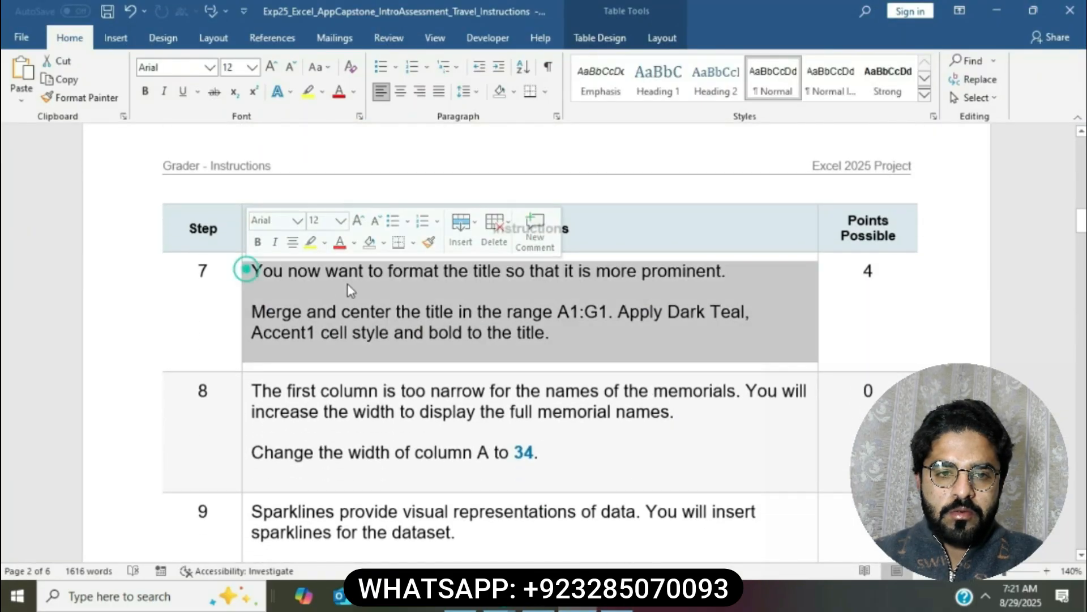
click(311, 242)
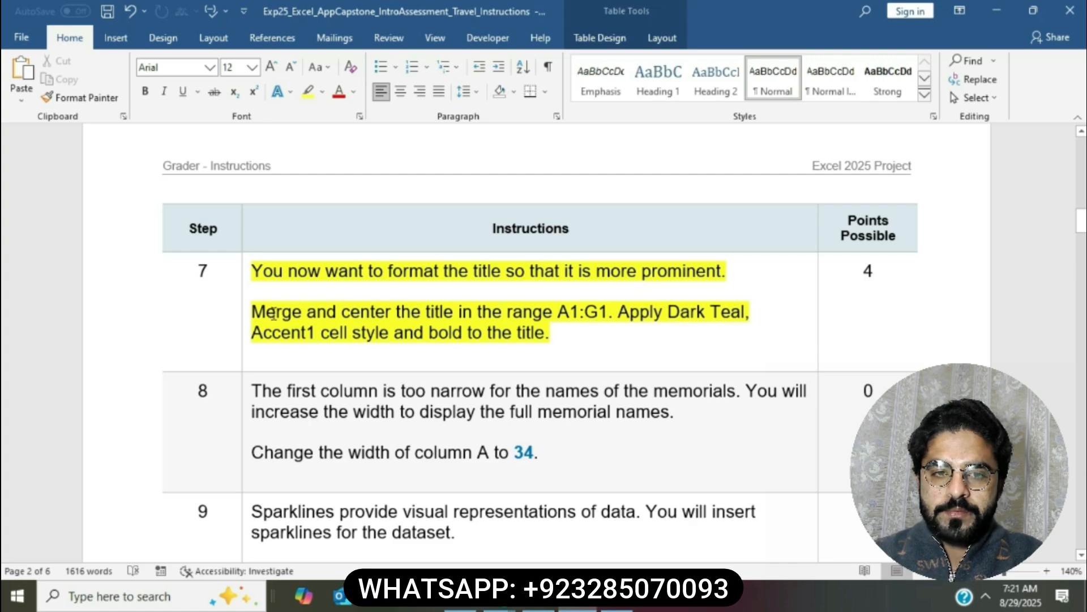
drag(253, 312, 609, 314)
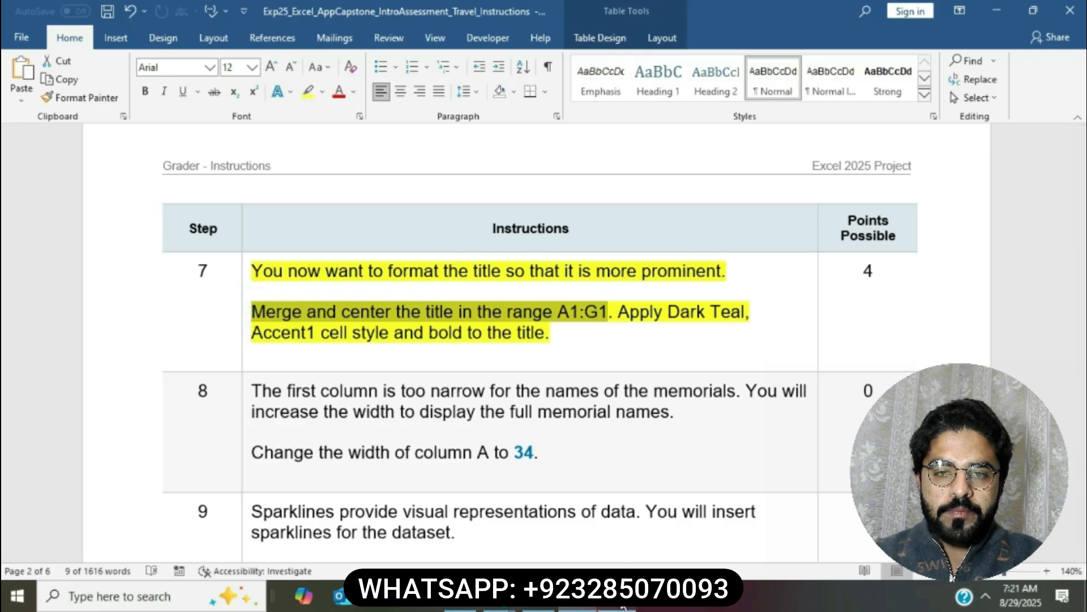
Switch to Excel and merge and center the title across A1:G1 on the DC2024 worksheet
key(alt+Tab)
drag(62, 187, 519, 187)
click(472, 94)
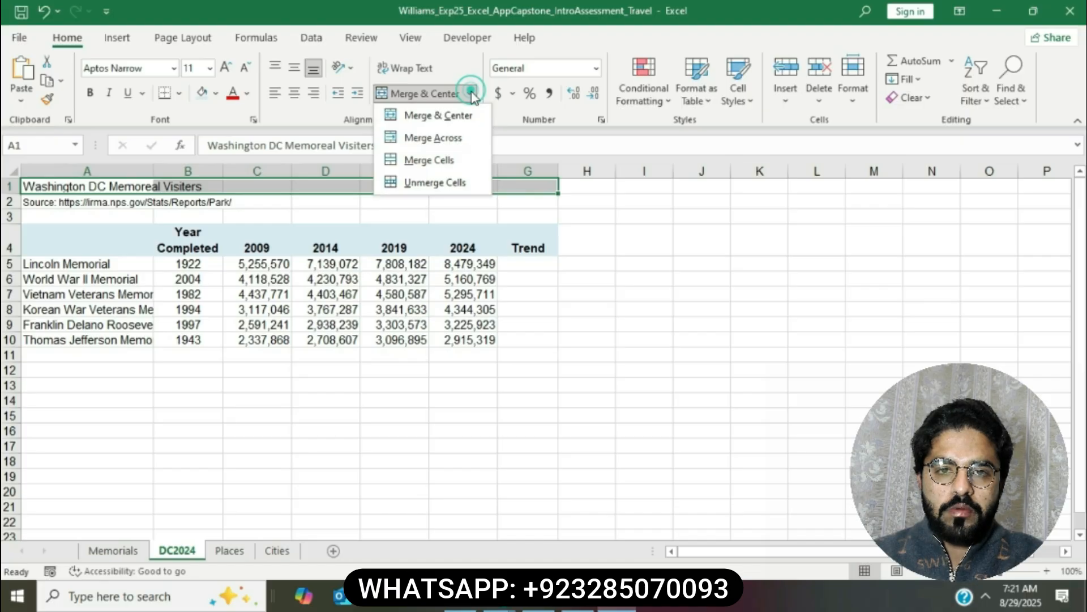
click(460, 114)
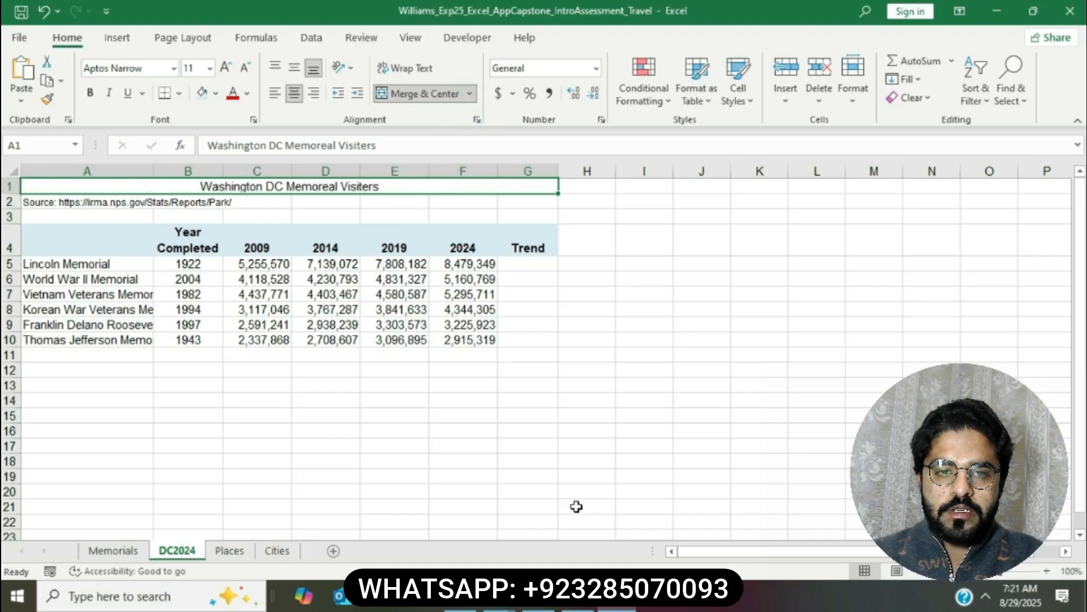
Select the step 7 sentence about the Accent1 cell style and bold in Word, and open the cell styles for the title in Excel
click(578, 607)
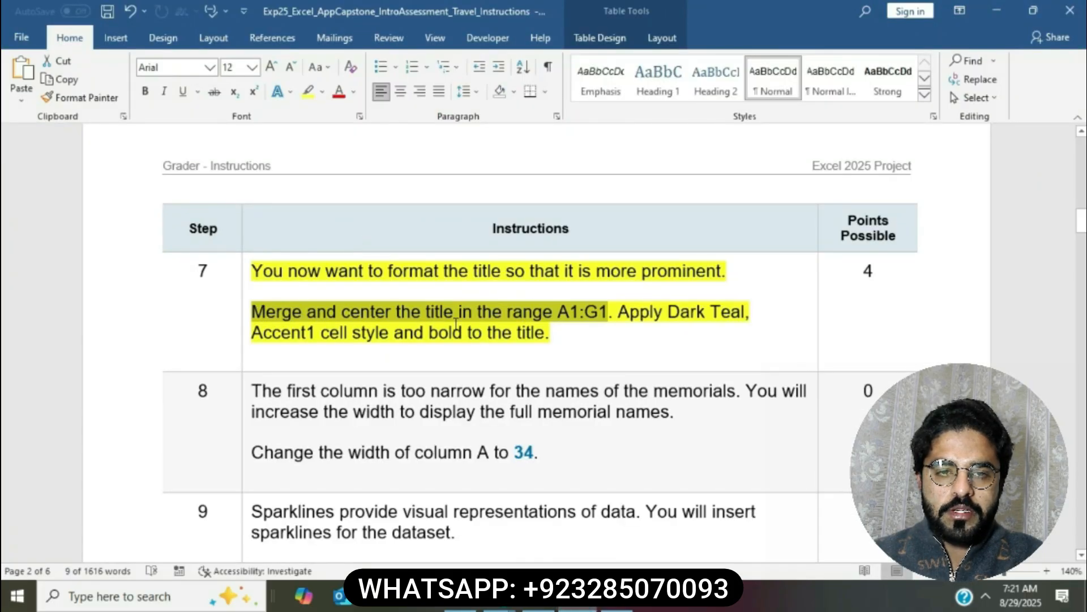
drag(620, 318, 723, 334)
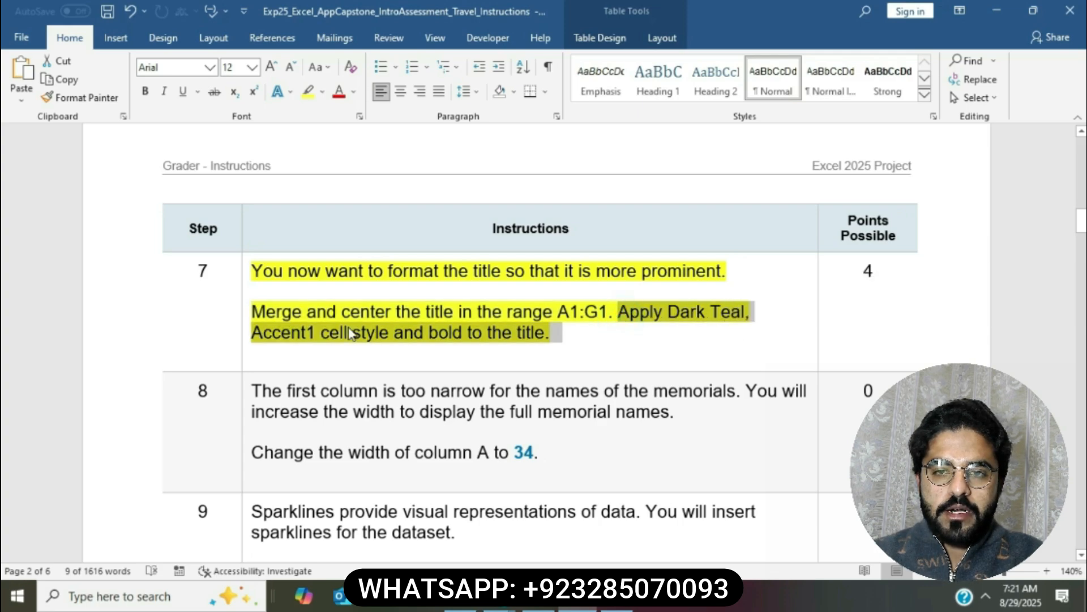
click(627, 608)
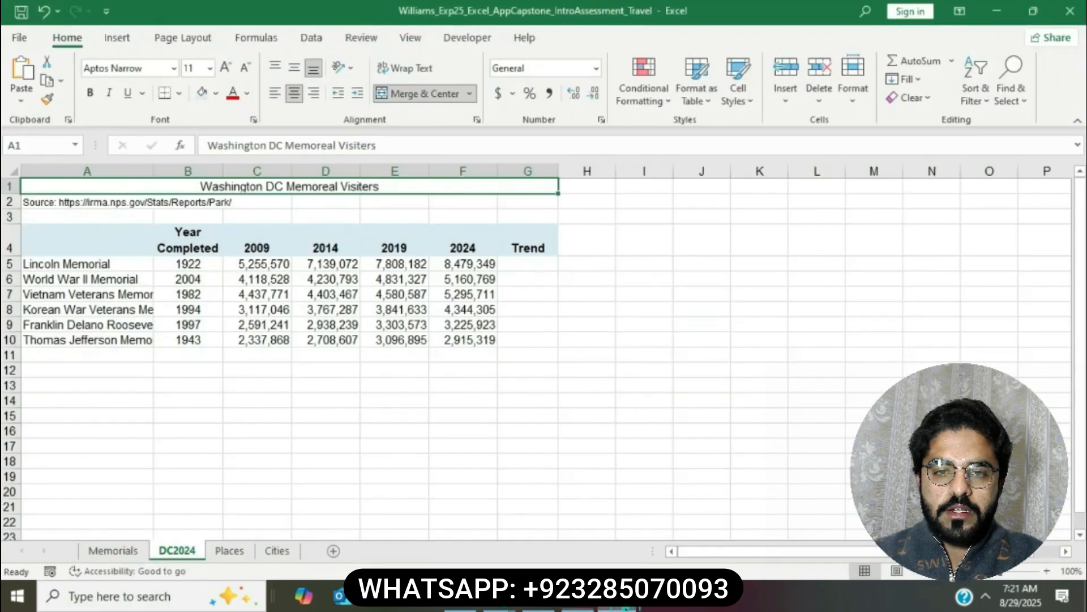
click(751, 101)
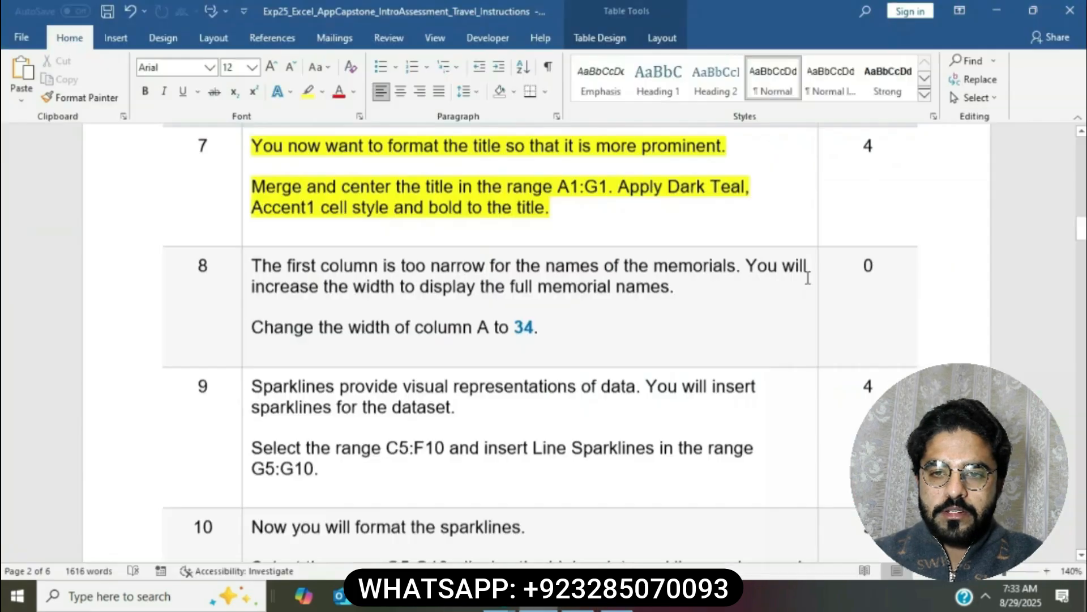
Highlight the step 8 text in yellow in the Word instructions, and select the sentence "Change the width of column A to 34."
scroll(283, 211, down, 1)
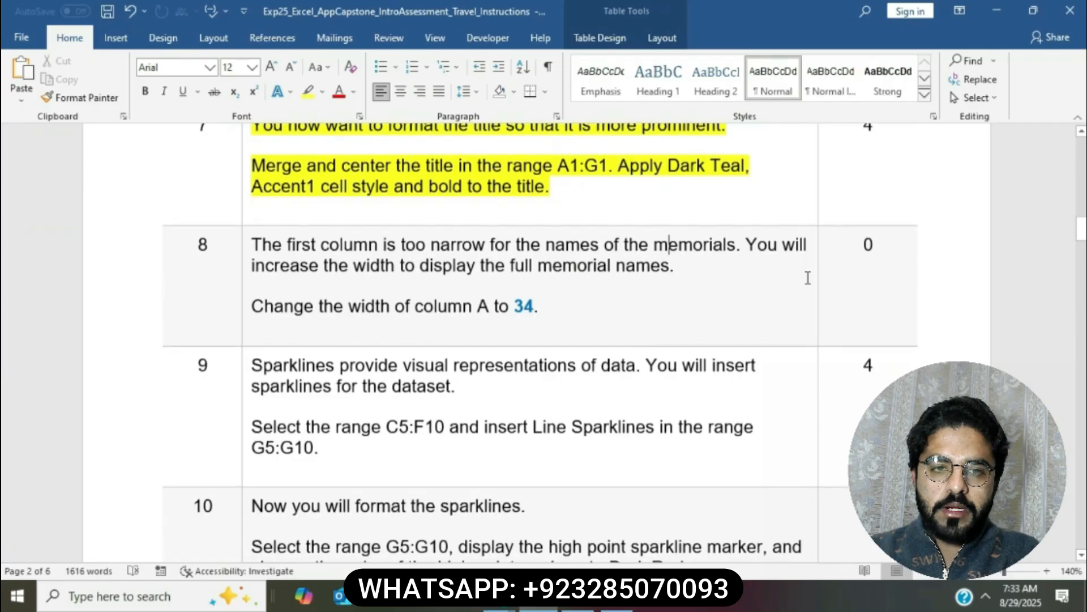
click(245, 247)
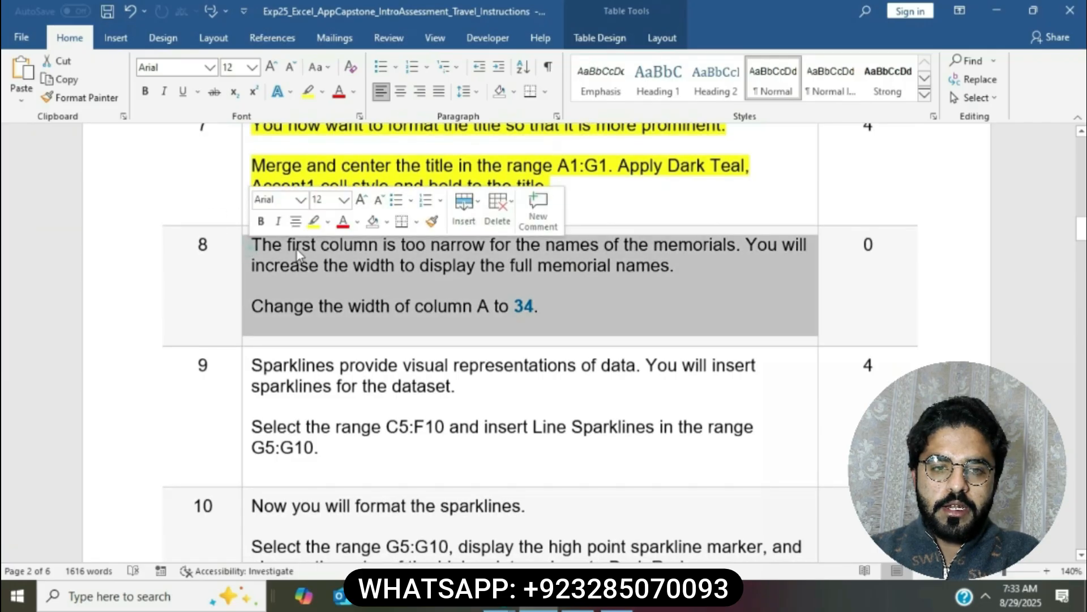
click(313, 221)
click(378, 266)
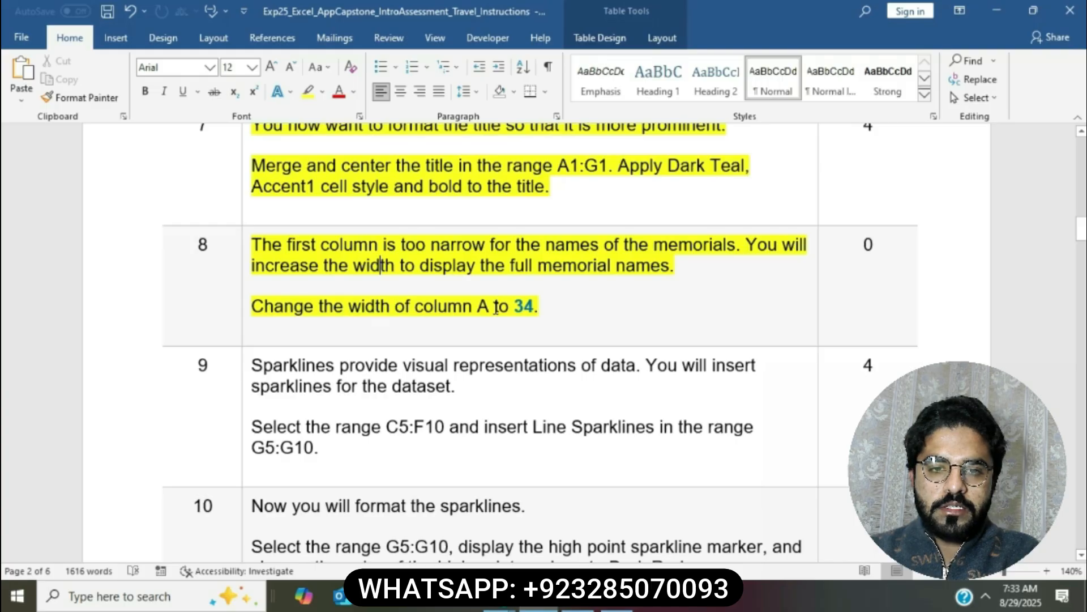
drag(256, 309, 548, 307)
Switch to Excel and set the width of column A on the DC2024 worksheet to 34
click(579, 597)
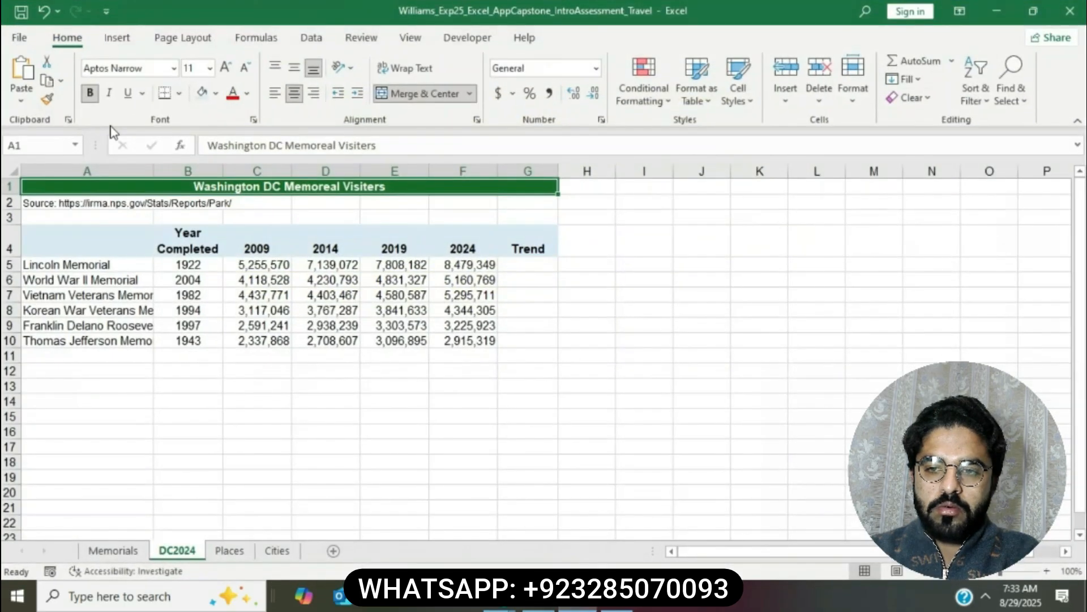
click(72, 173)
right_click(72, 173)
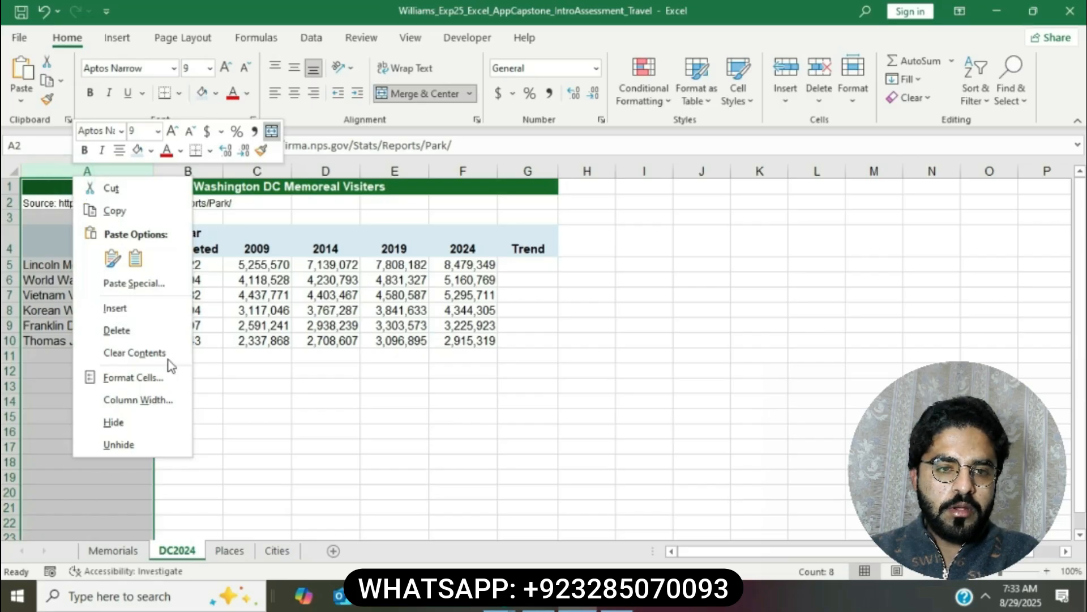
click(171, 397)
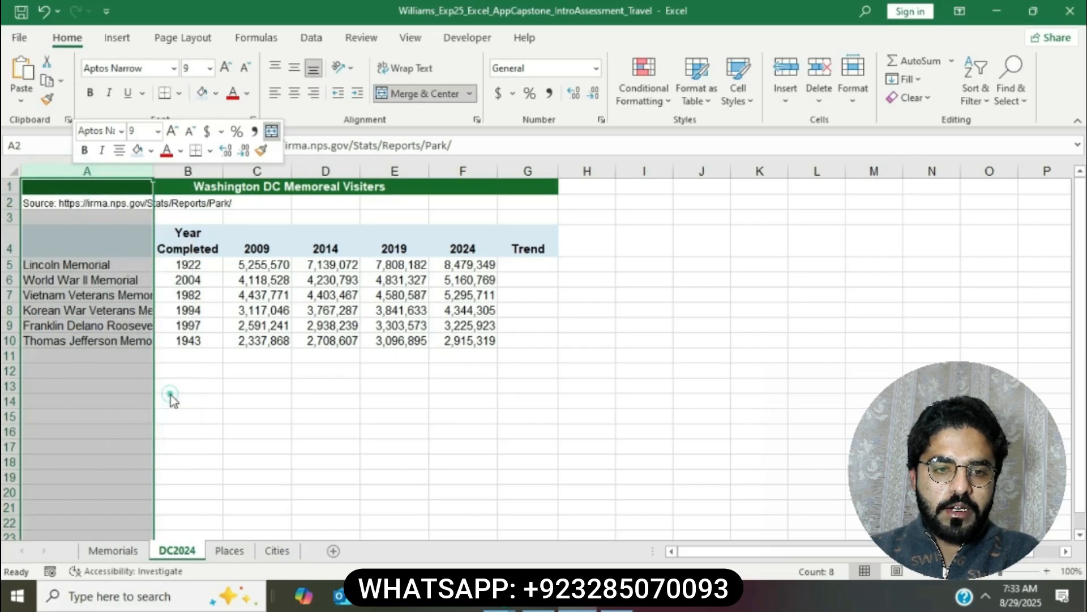
text(34)
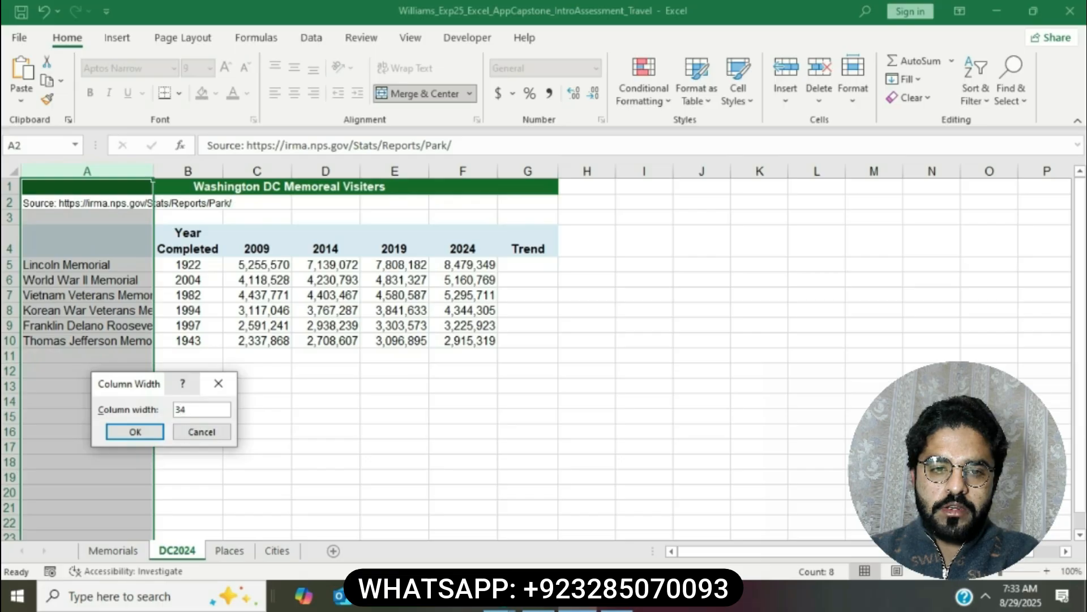
click(151, 430)
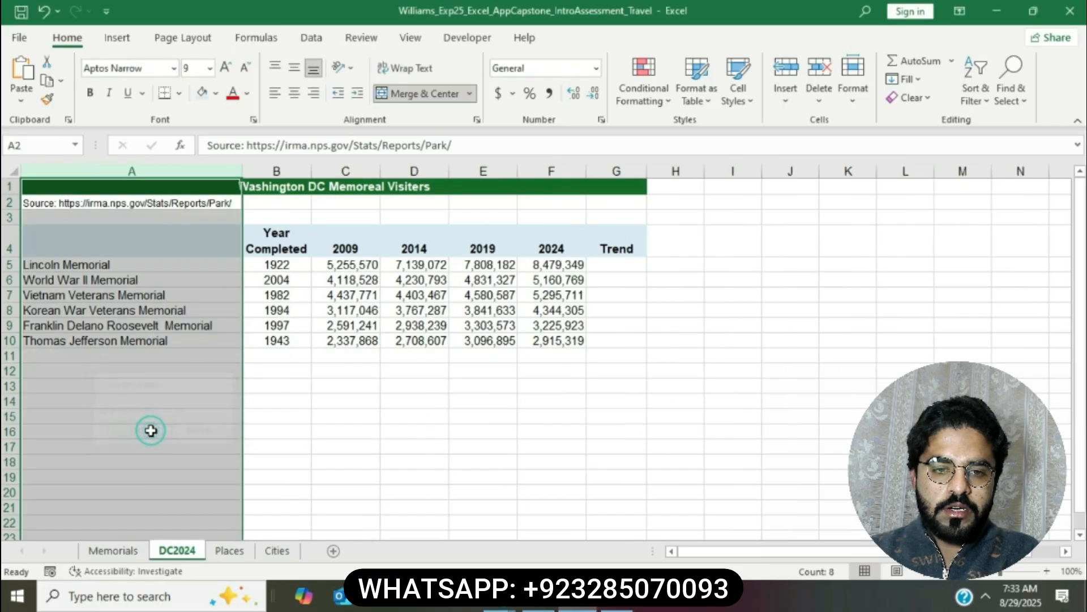
click(442, 442)
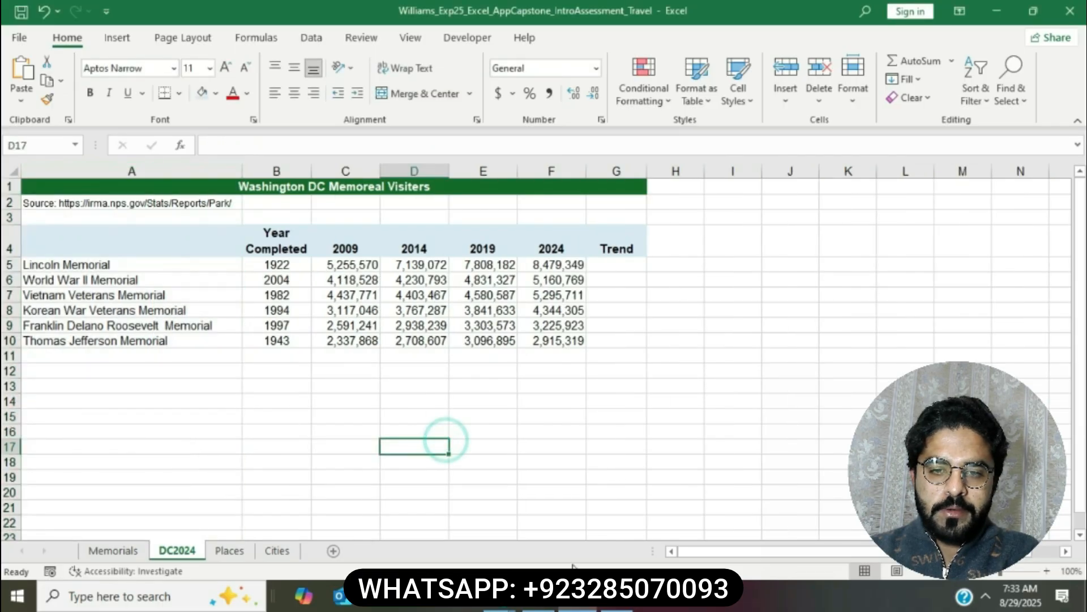
Switch to the Word instructions and highlight the step 9 text about inserting sparklines in yellow
key(alt+Tab)
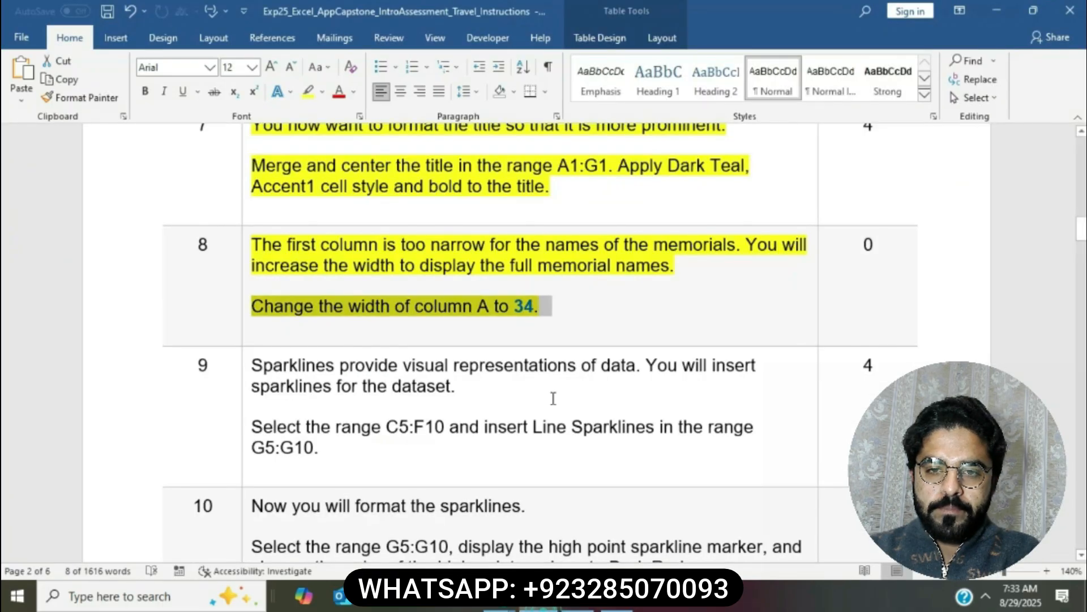
click(556, 339)
scroll(556, 339, down, 3)
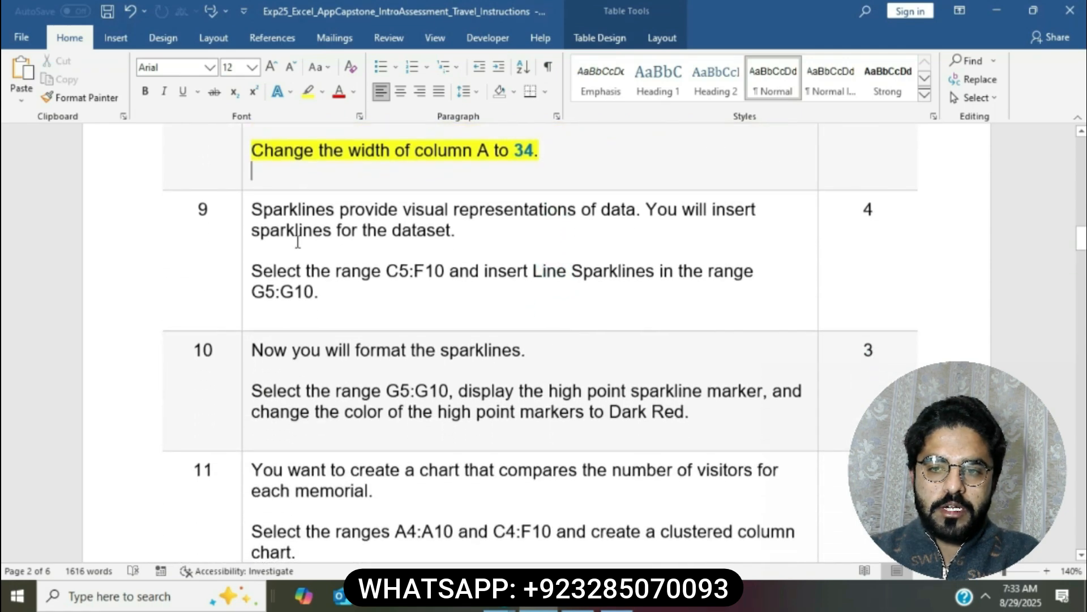
click(247, 213)
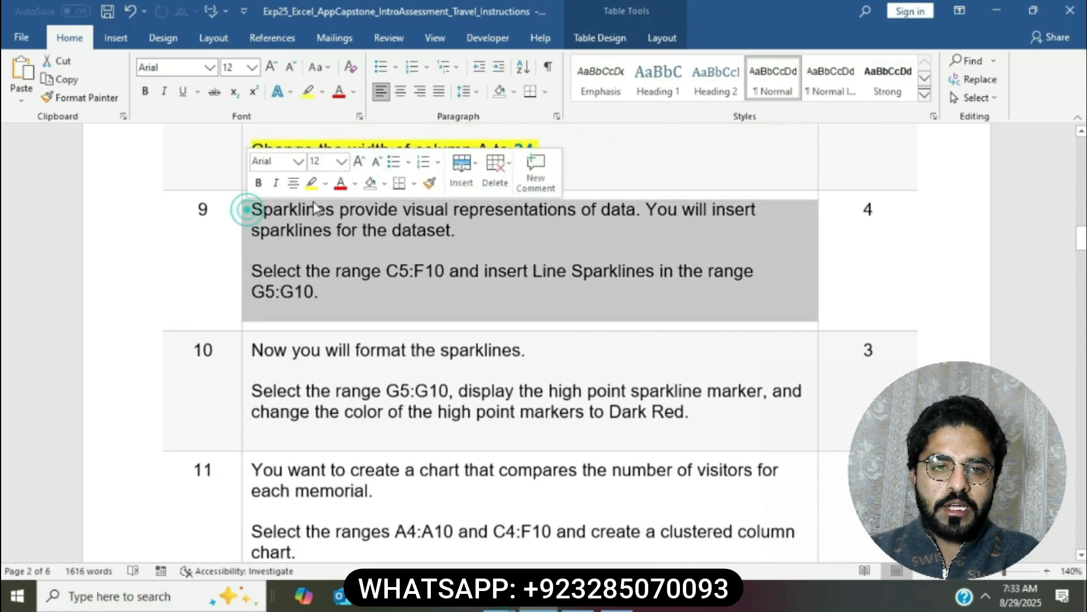
click(311, 183)
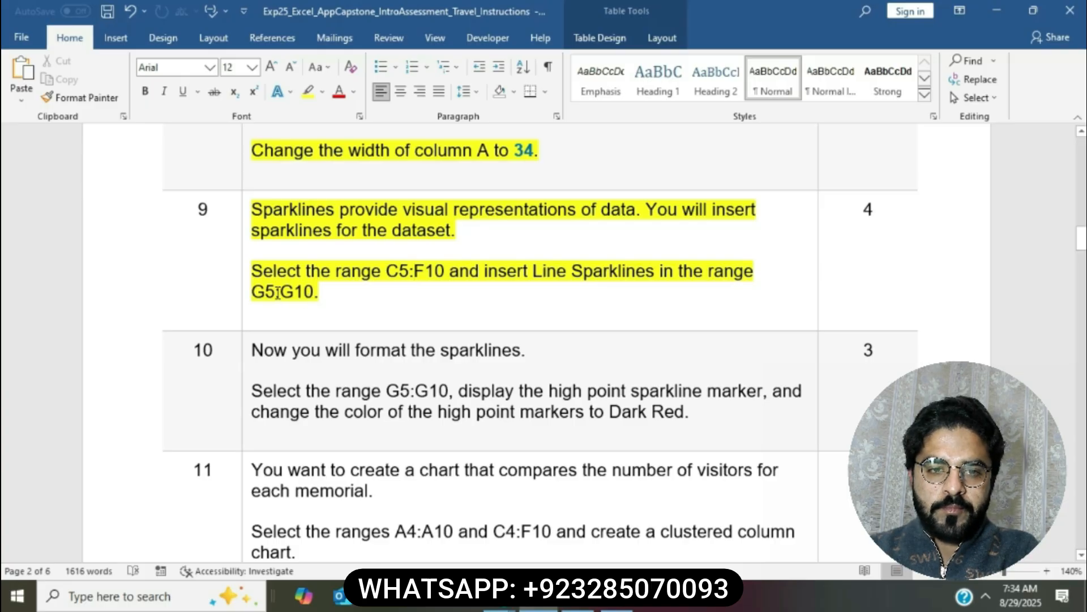
Copy the range reference C5:F10 from step 9 in Word and select that range on the DC2024 worksheet in Excel
click(388, 278)
drag(441, 271, 445, 273)
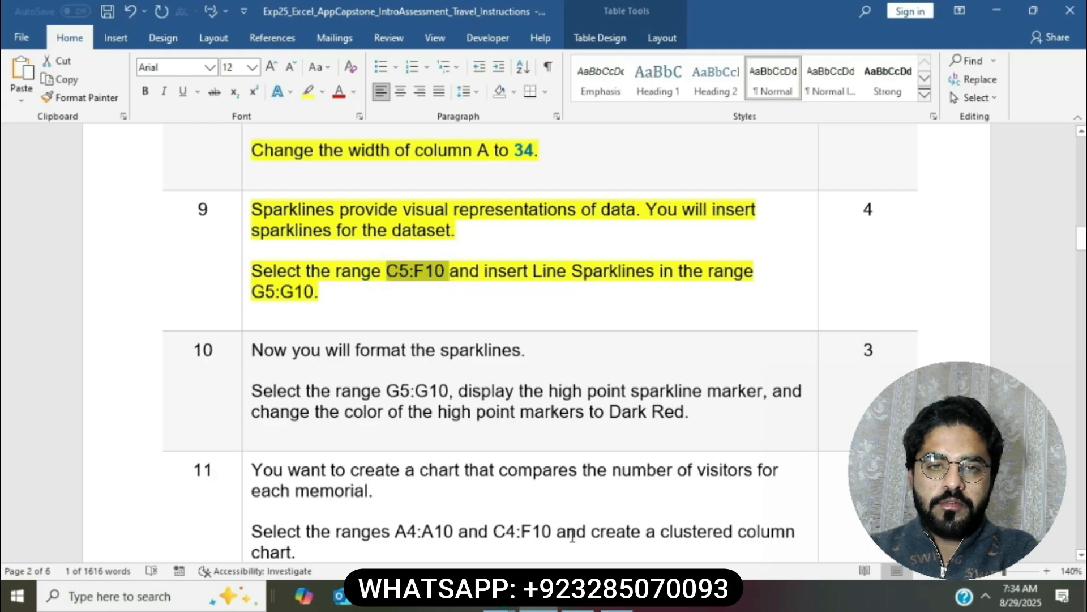
click(577, 599)
click(58, 145)
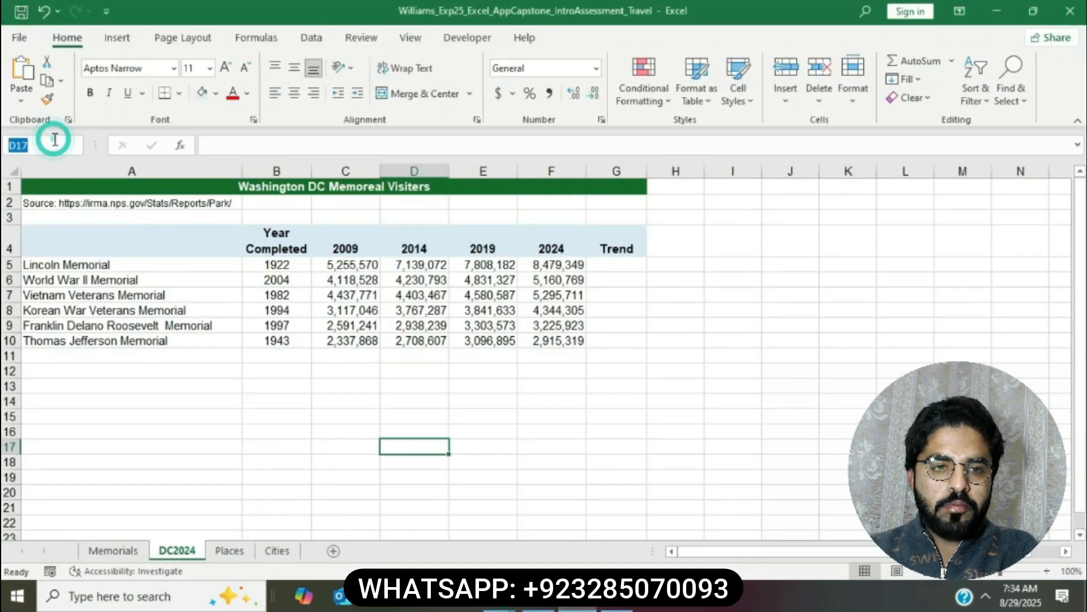
text(C5:F10)
key(Return)
text(5,255,570	7,139,072	7,808,182	8,479,349 4,118,528	4,230,793	4,831,327	5,160,769 4,437,771	4,403,467	4,580,587	5,295,711 3,117,046	3,767,287	3,841,633	4,344,305 2,591,241	2,938,239	3,303,573	3,225,923 2,337,868	2,708,607	3,096,895	2,915,319)
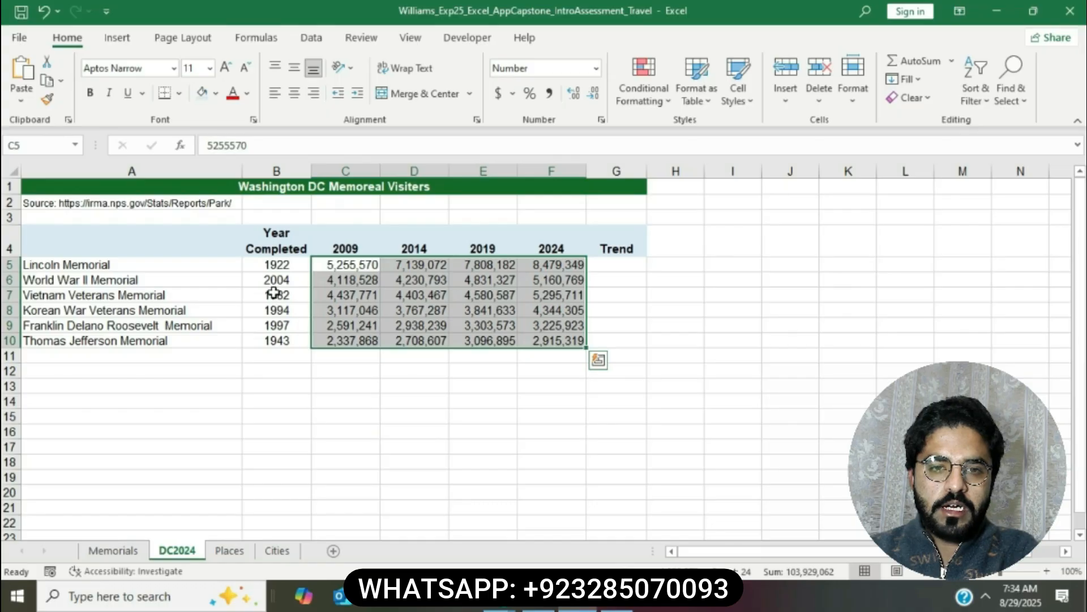
Following the step 9 wording in Word, insert Line Sparklines in Excel with data range C5:F10 and location range G5:G10
click(539, 599)
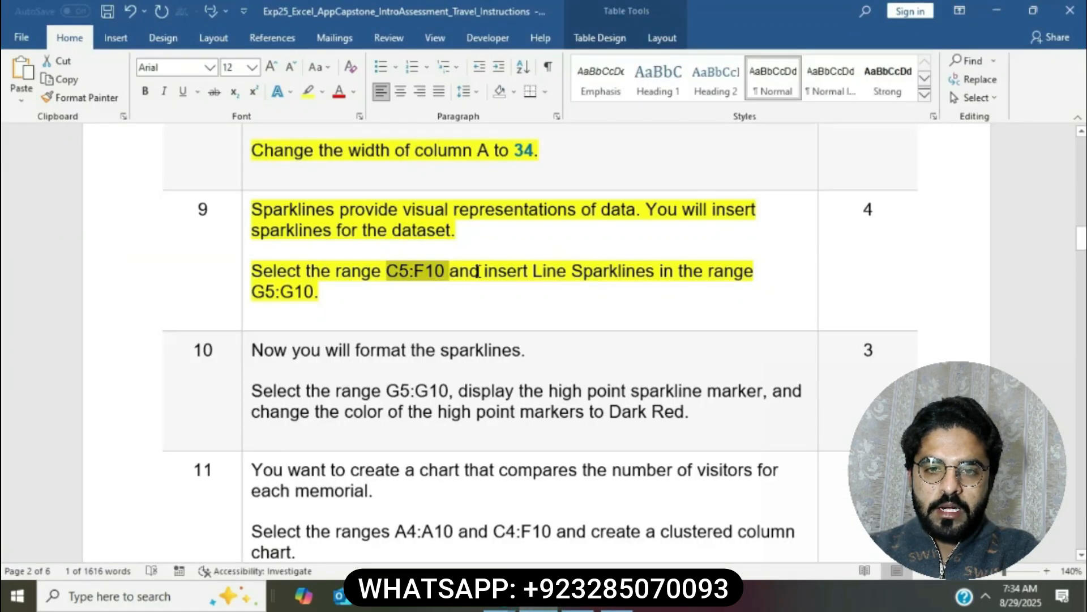
drag(466, 271, 653, 268)
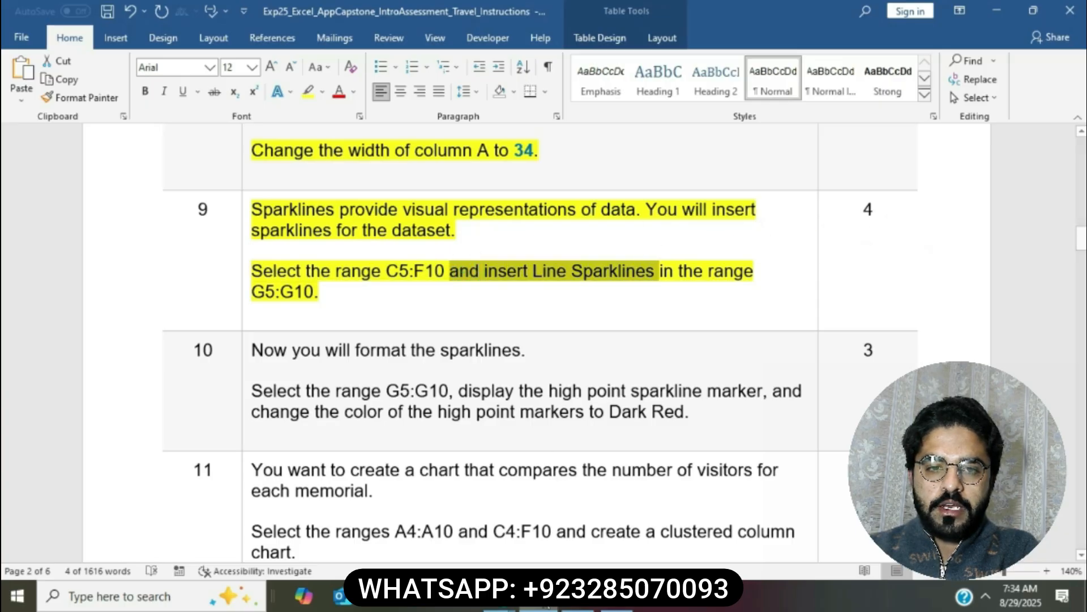
key(alt+Tab)
click(116, 38)
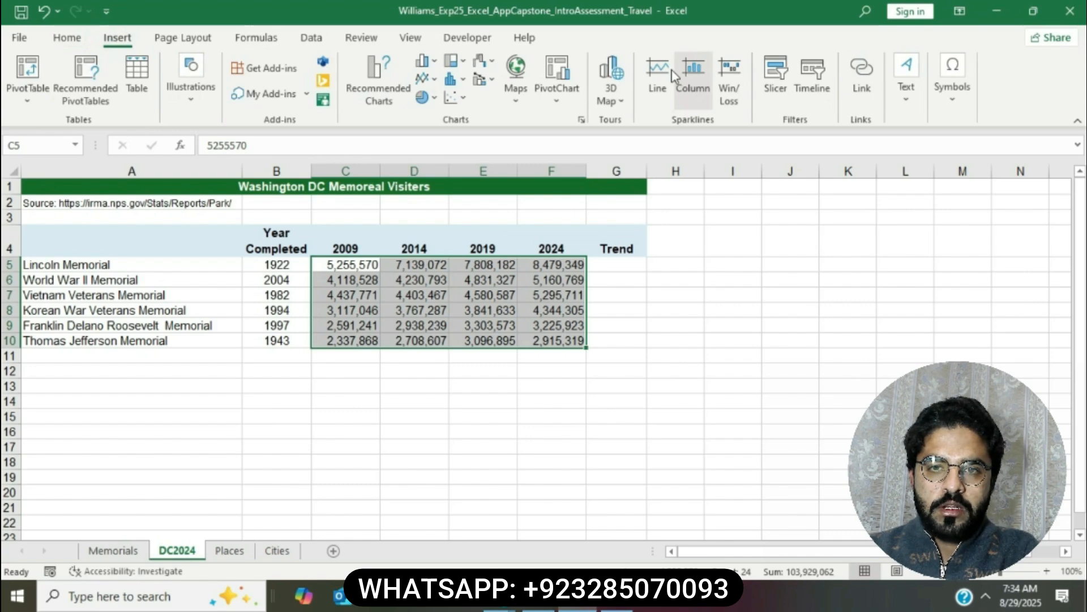
click(668, 71)
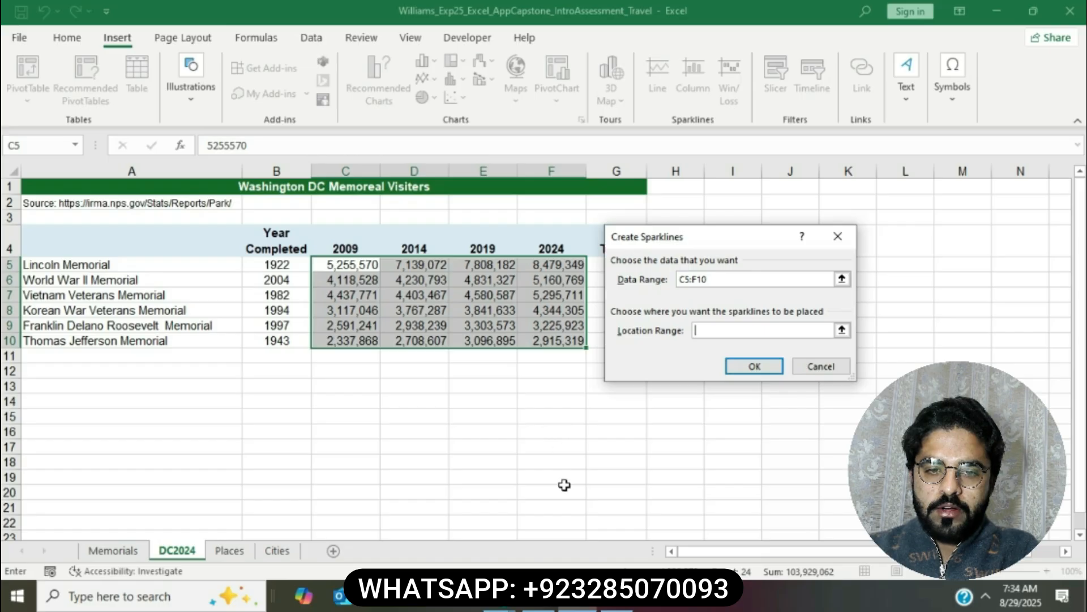
click(539, 602)
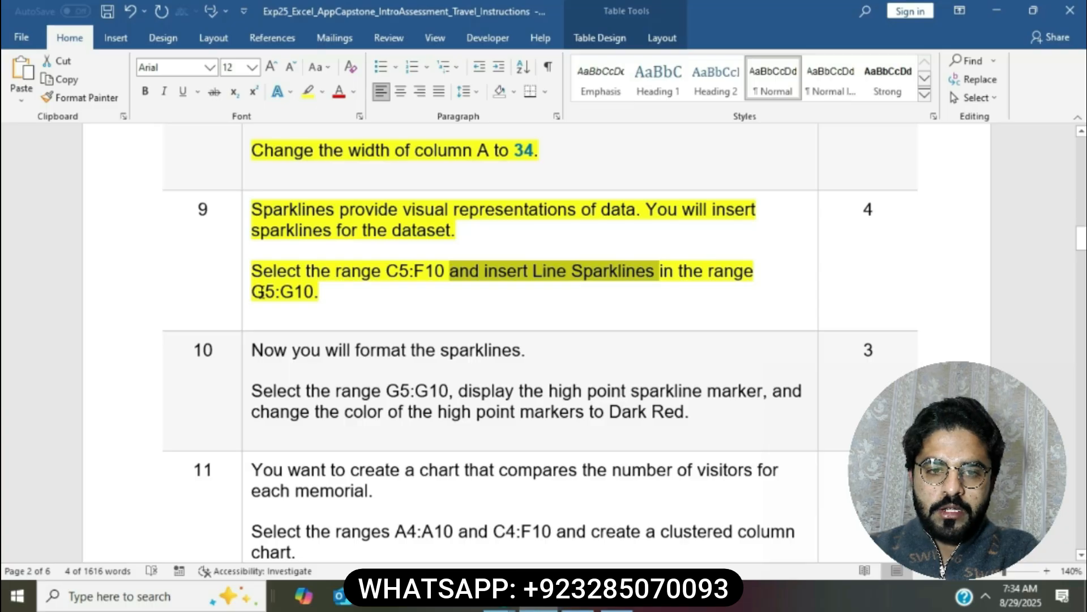
drag(256, 292, 315, 291)
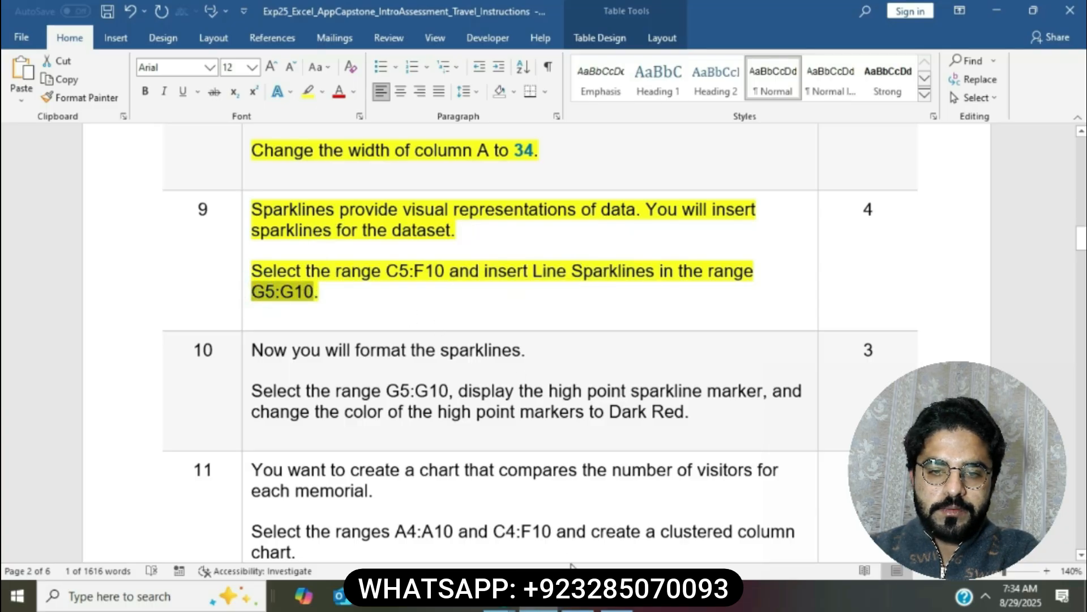
click(574, 601)
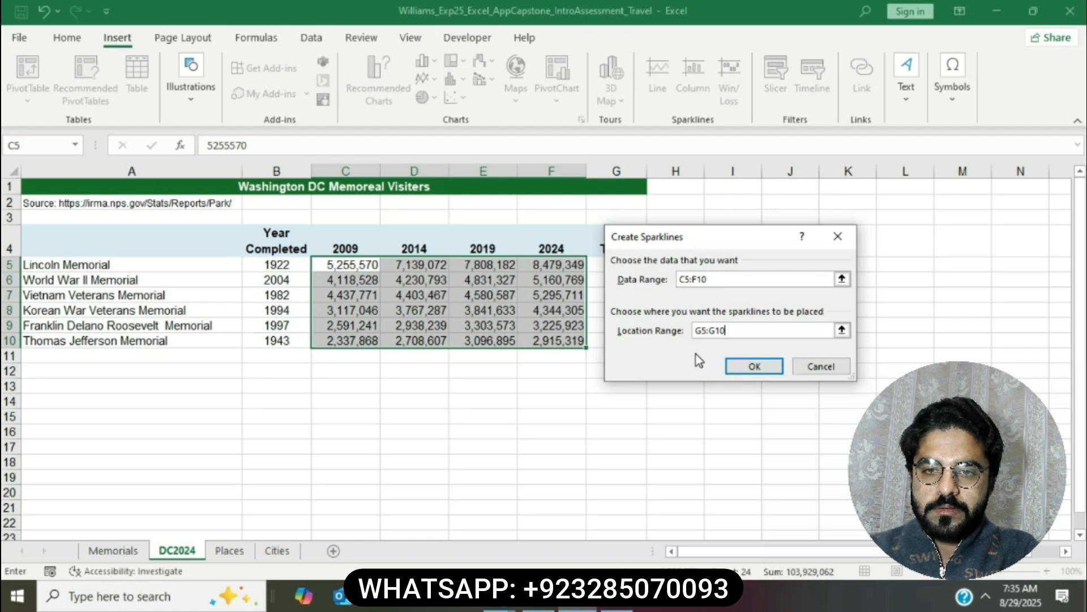
click(754, 365)
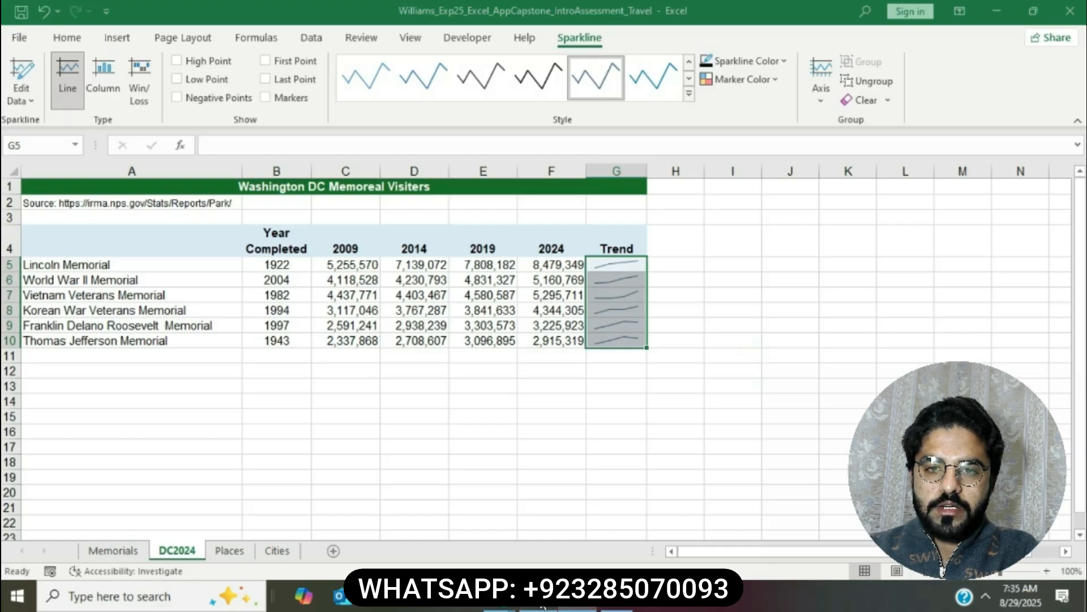
Switch to the Word instructions and highlight the step 10 text about formatting the sparklines in yellow
click(543, 606)
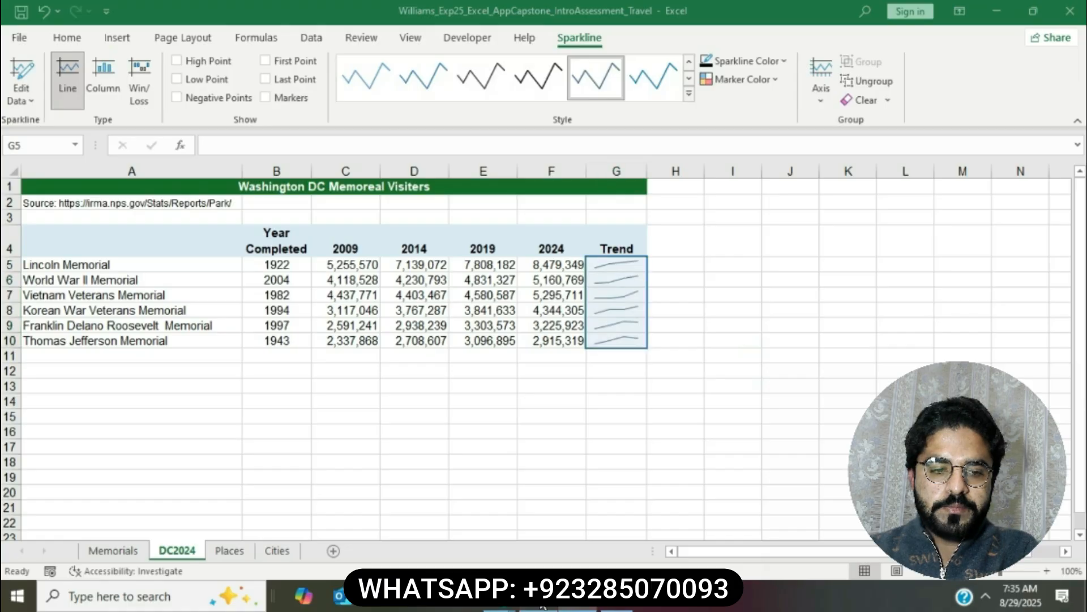
click(442, 312)
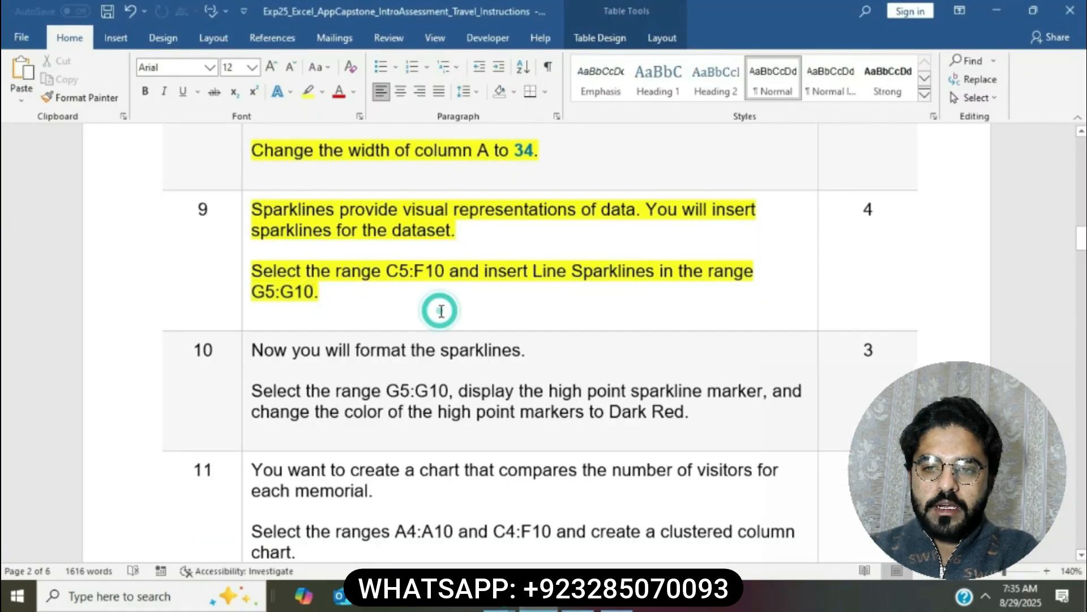
scroll(442, 311, down, 2)
scroll(442, 312, down, 1)
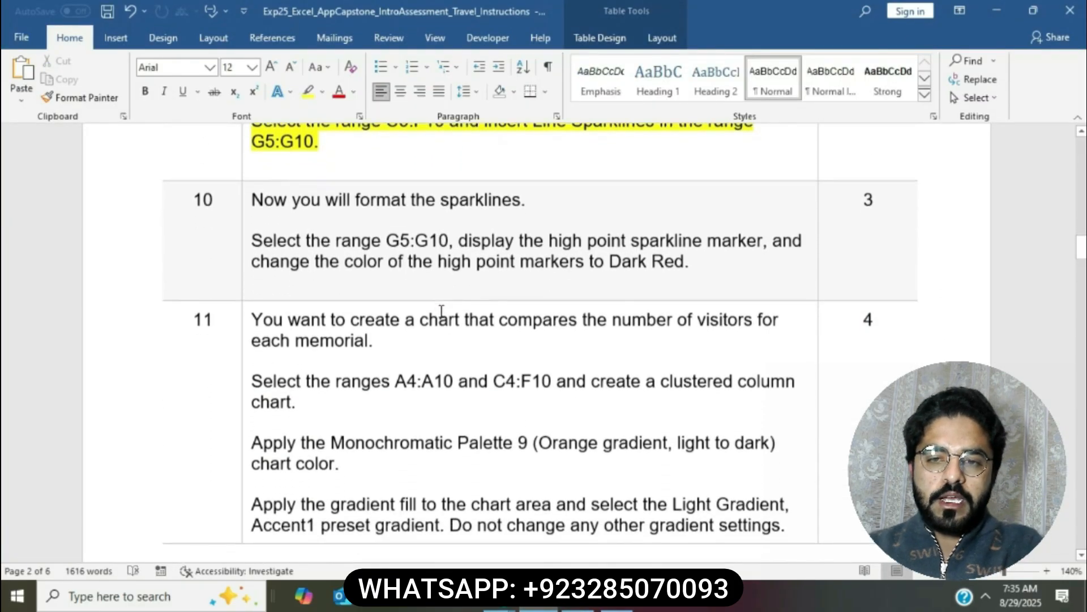
click(244, 184)
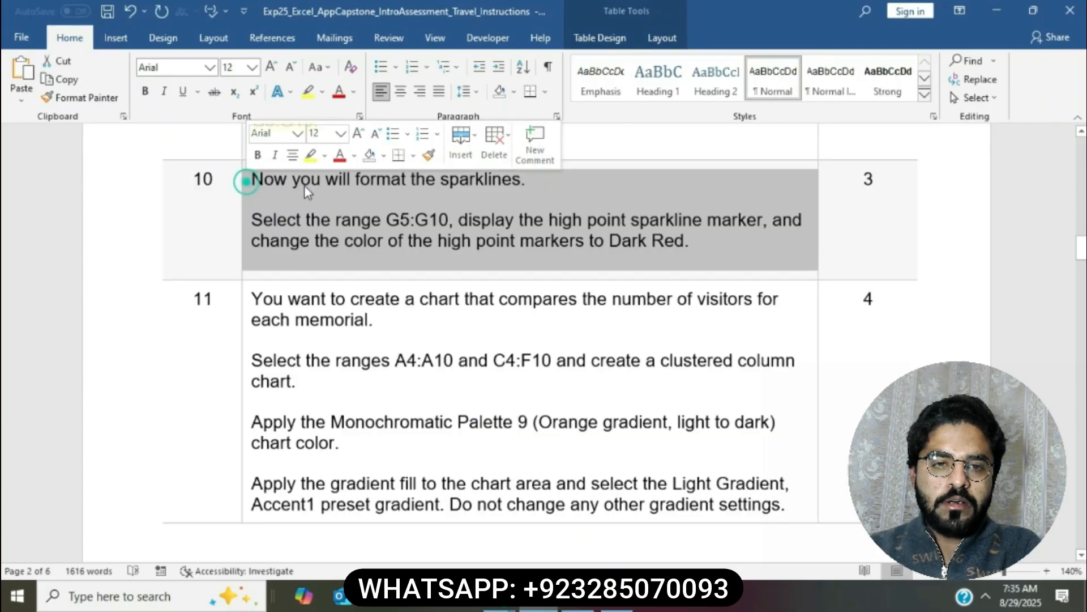
click(310, 155)
click(340, 217)
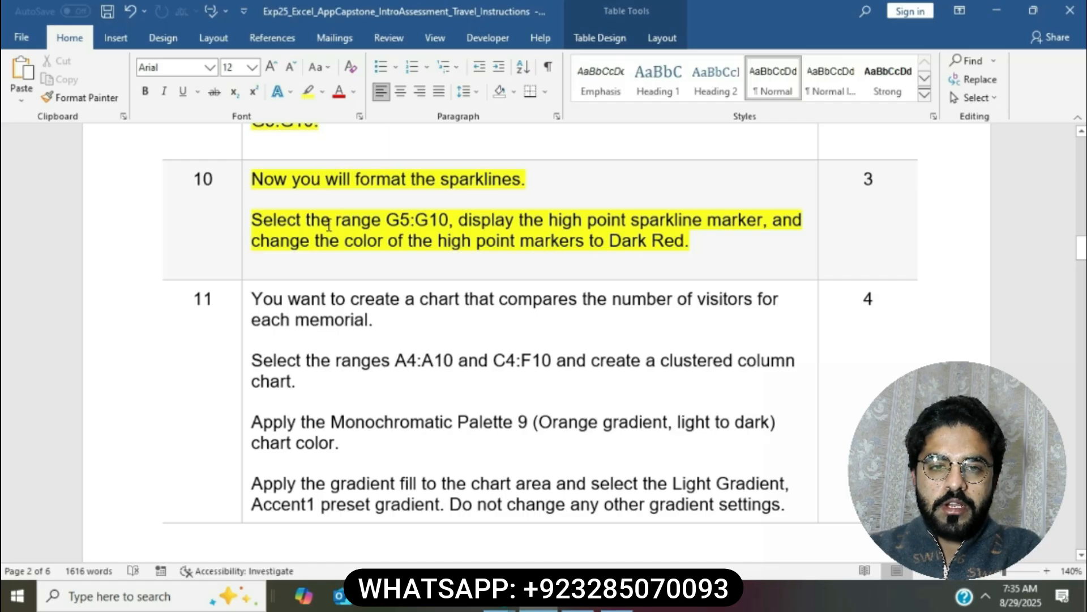
Copy the range reference G5:G10 from step 10 in Word and select that range on the DC2024 worksheet in Excel
drag(388, 220, 439, 221)
key(ctrl+c)
key(alt+Tab)
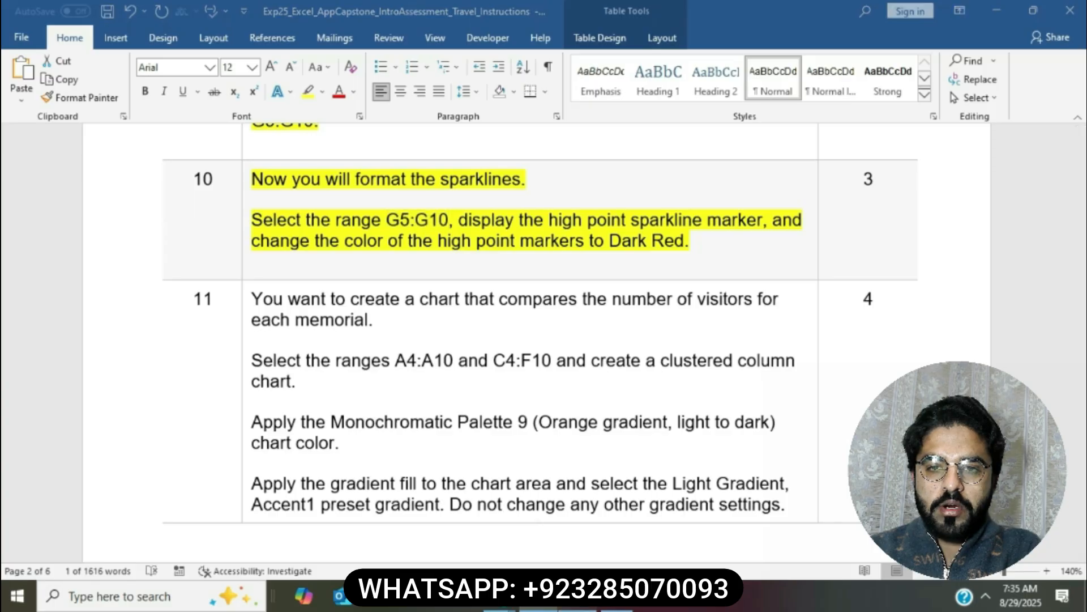
click(64, 146)
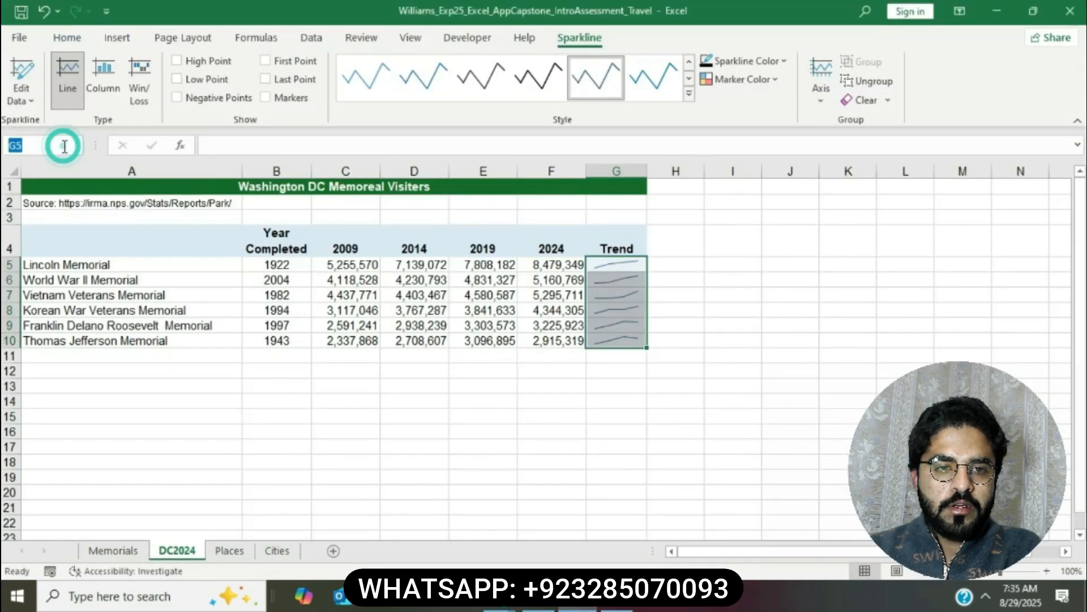
key(ctrl+v)
key(Return)
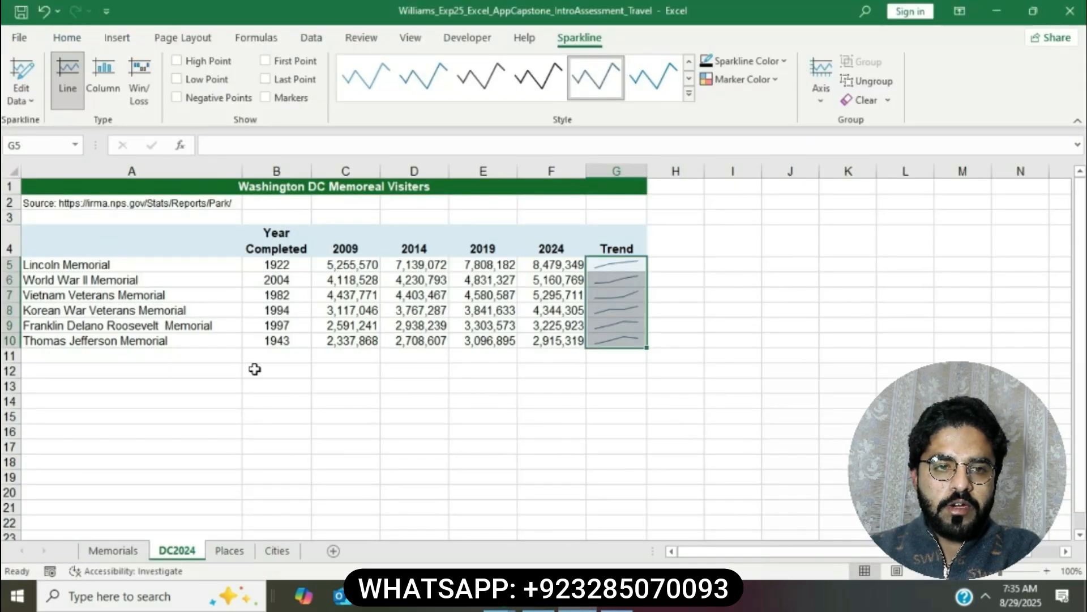
Select "display the high point sparkline marker" in Word, and show the High Point marker on the G5:G10 sparklines in Excel
click(538, 601)
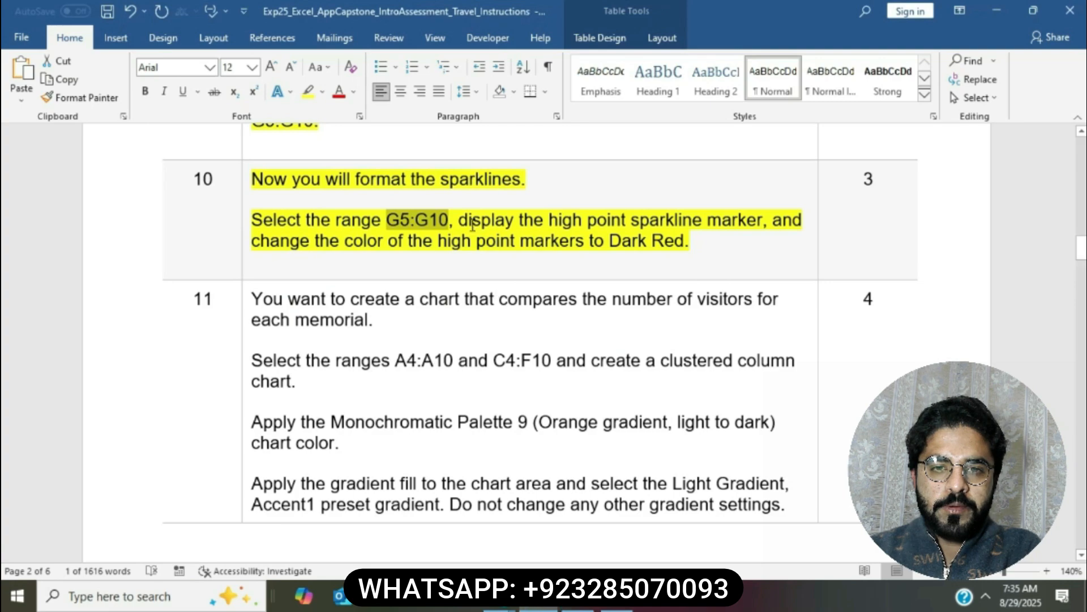
drag(460, 219, 762, 220)
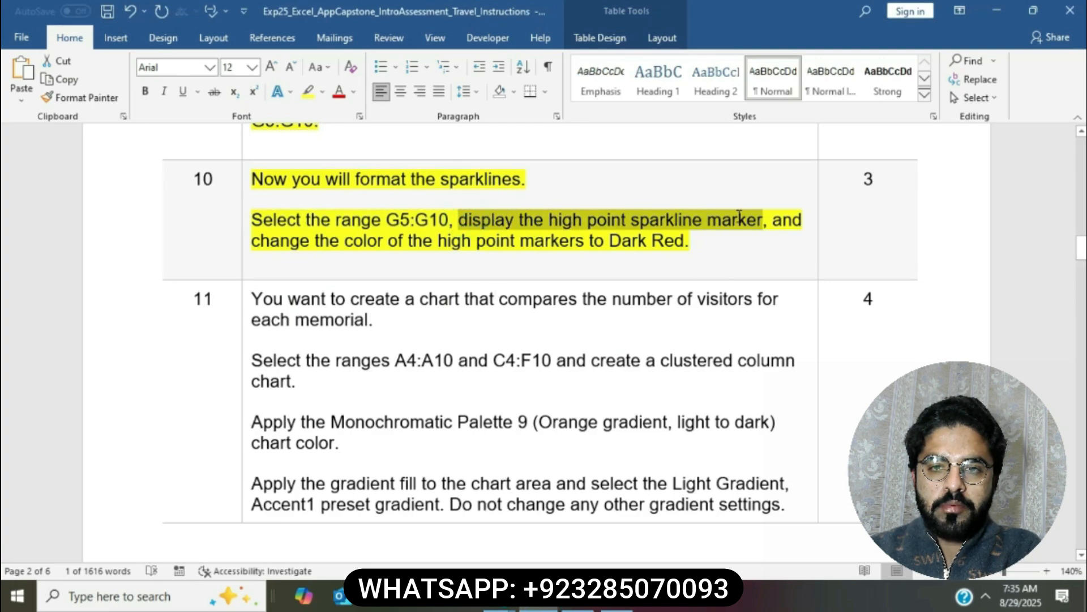
click(577, 605)
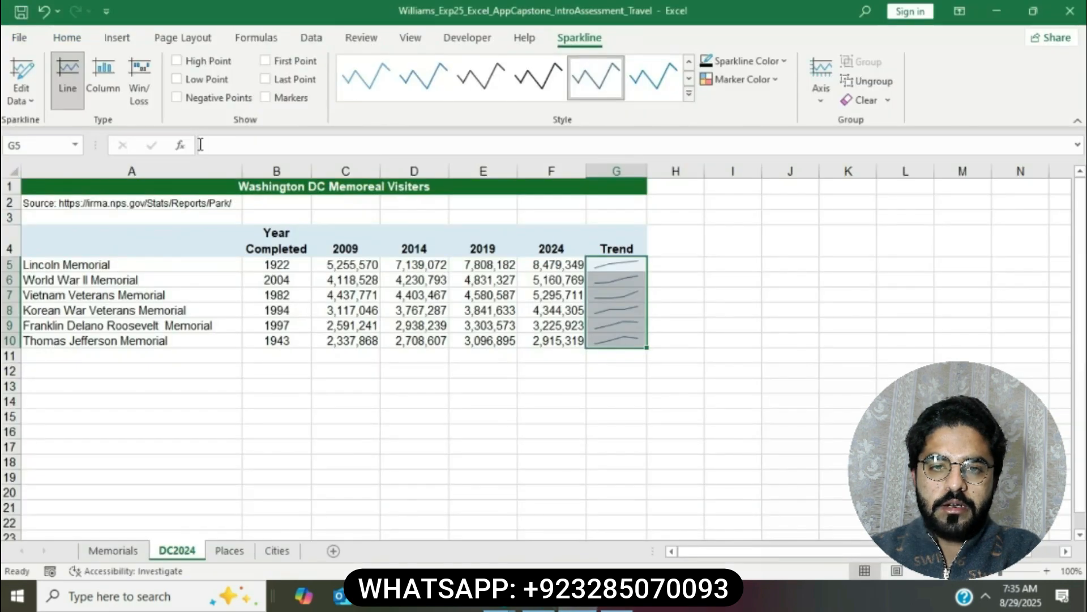
click(176, 61)
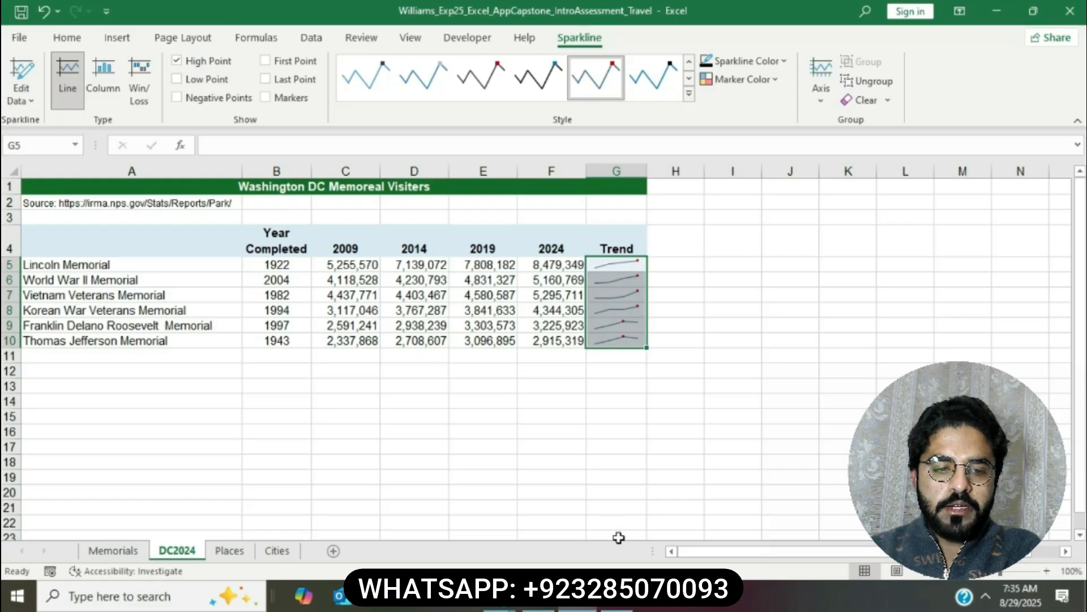
Select the high point marker color wording of step 10 in Word, and set the sparklines' High Point marker color to Dark Red in Excel
click(550, 606)
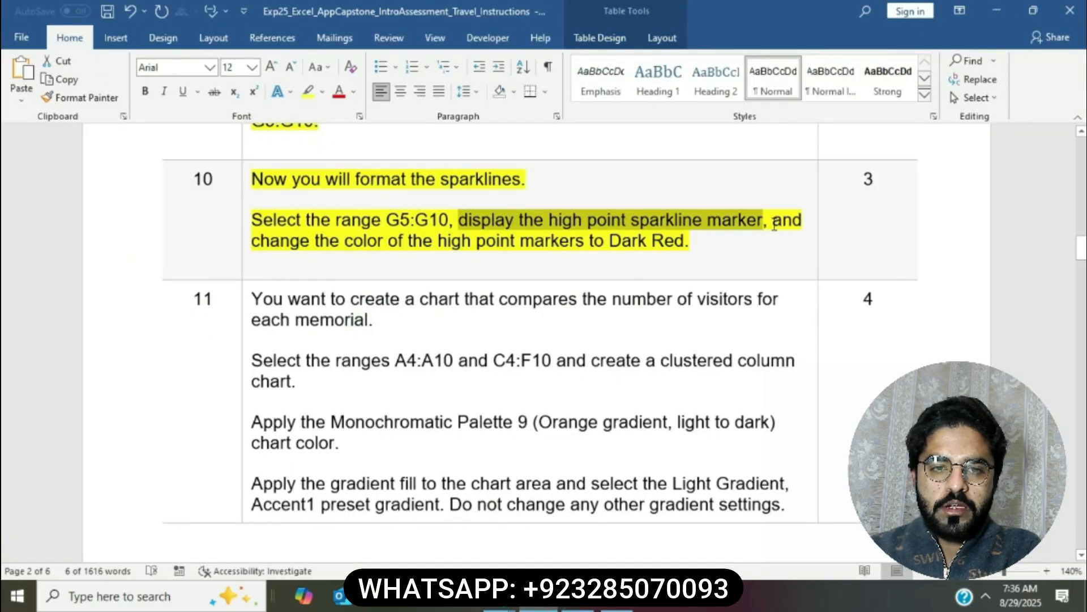
drag(773, 221, 745, 238)
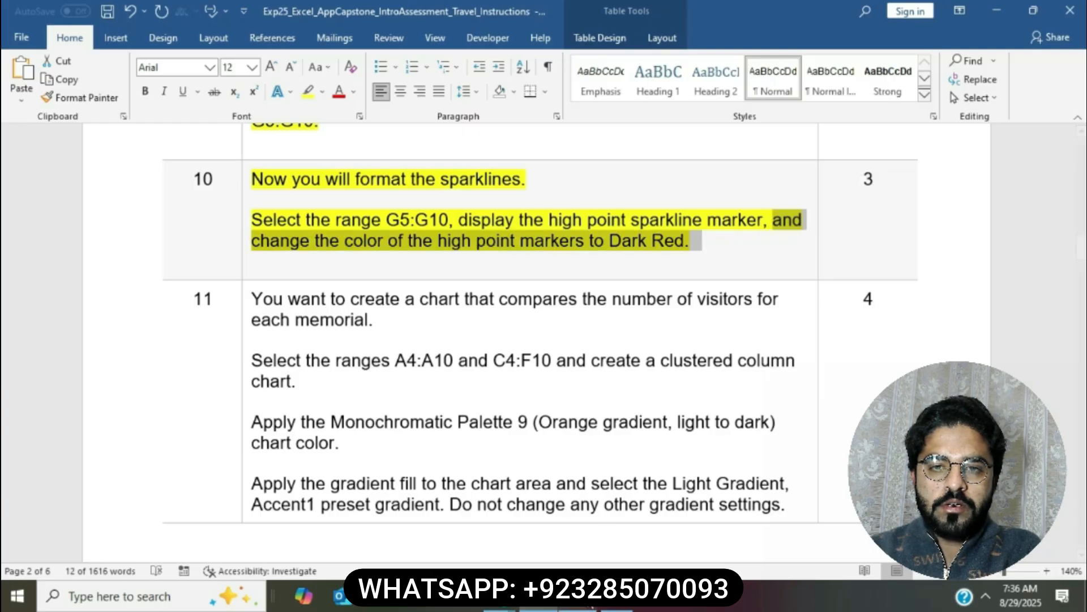
click(586, 607)
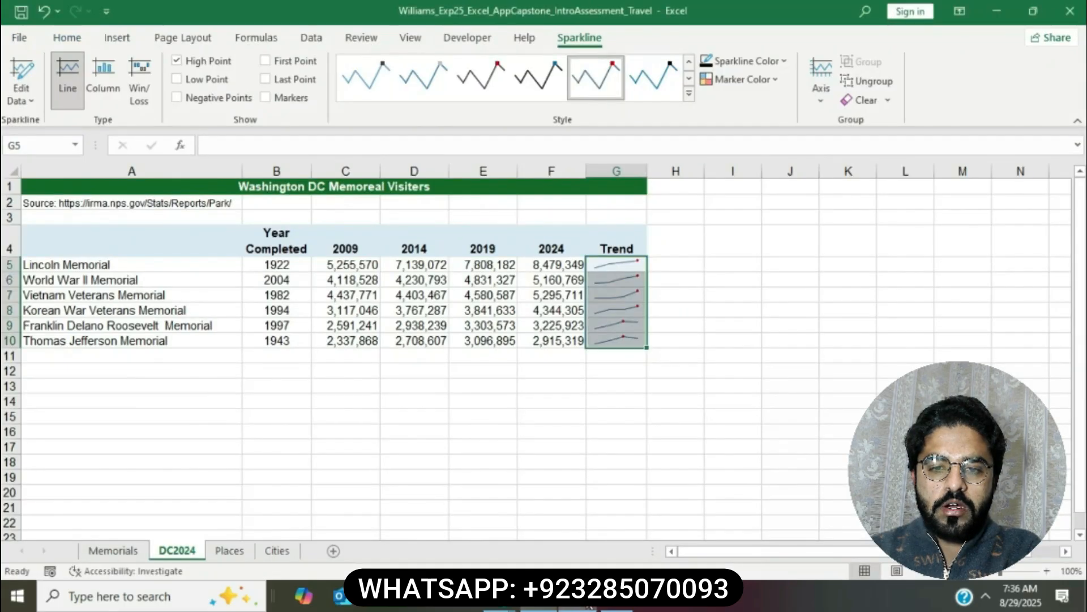
click(775, 79)
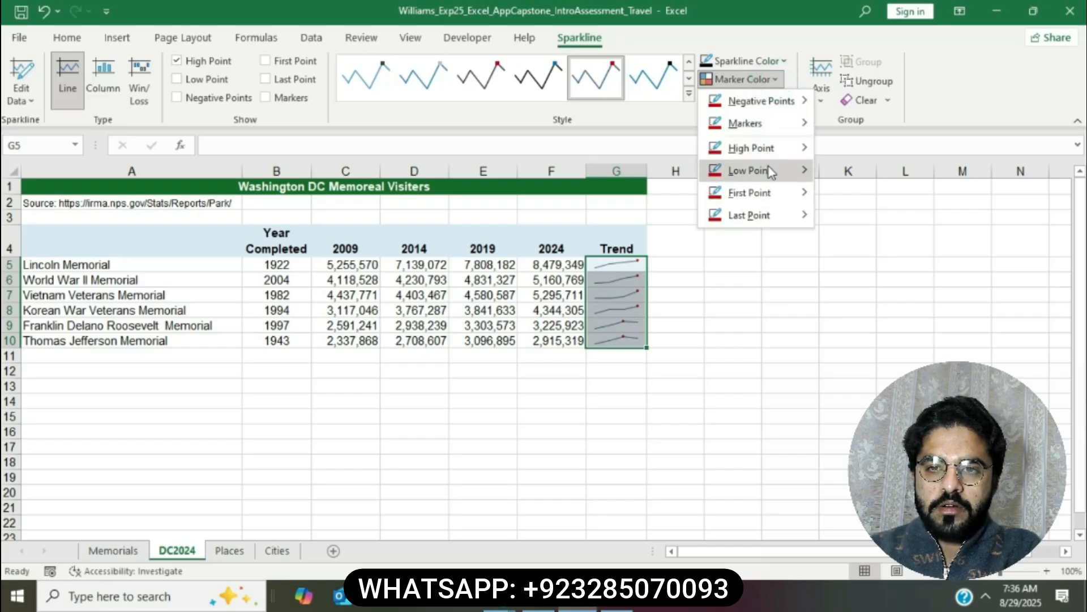
mouse_move(763, 152)
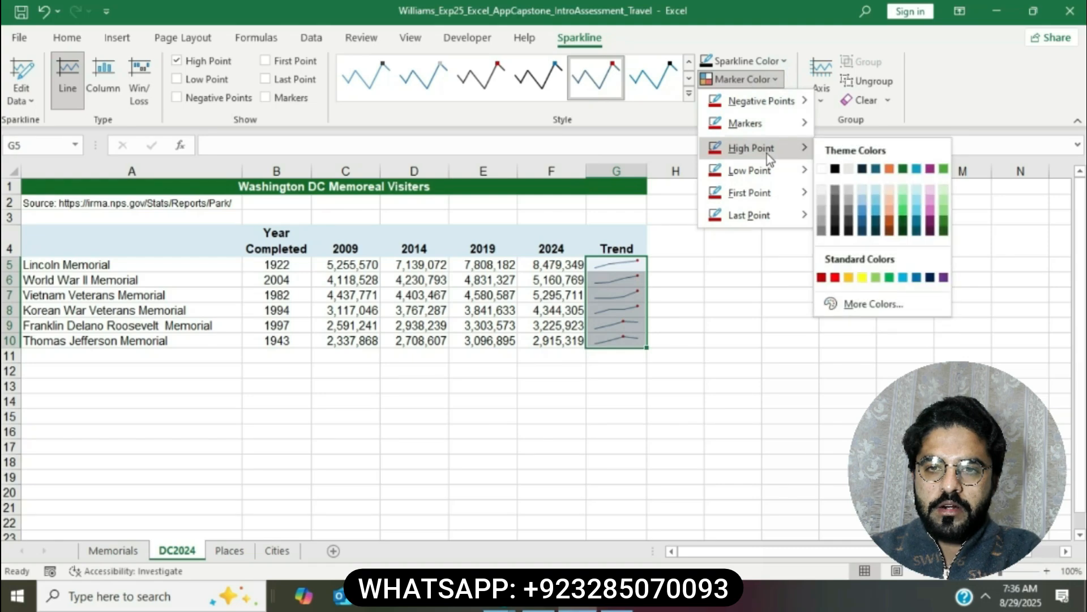
click(822, 277)
click(826, 278)
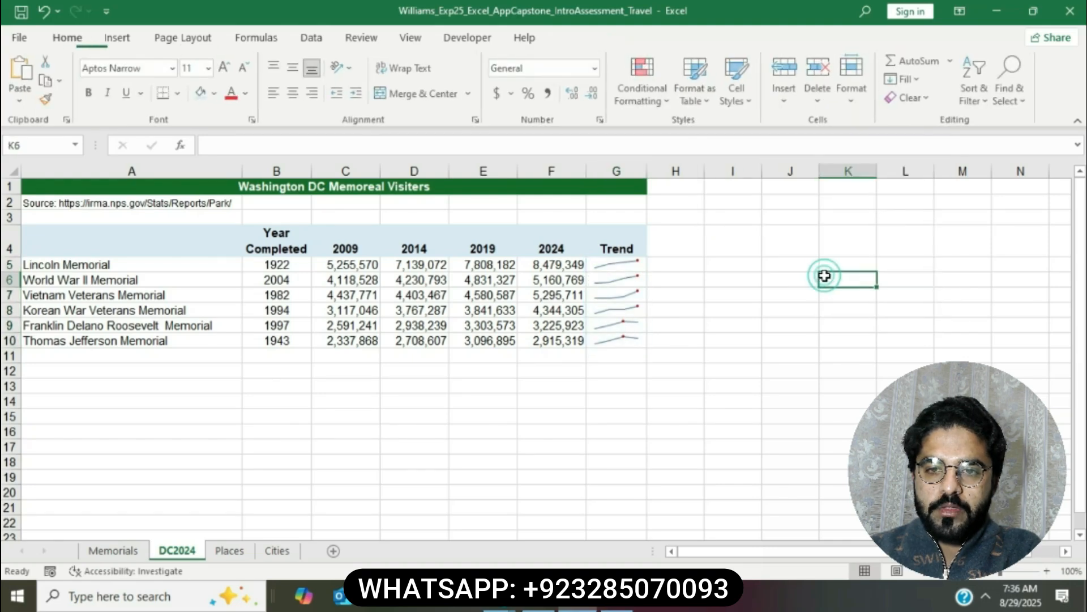
Switch to the Word instructions and highlight the step 11 text about creating the memorial visitors chart in yellow
click(542, 605)
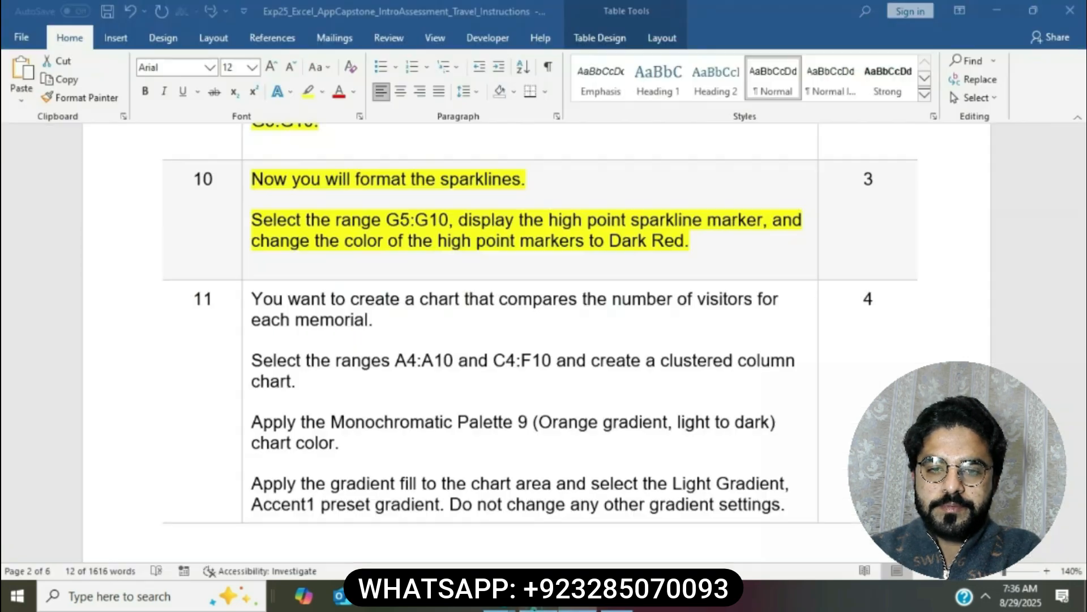
scroll(513, 283, down, 3)
click(513, 283)
scroll(513, 284, down, 1)
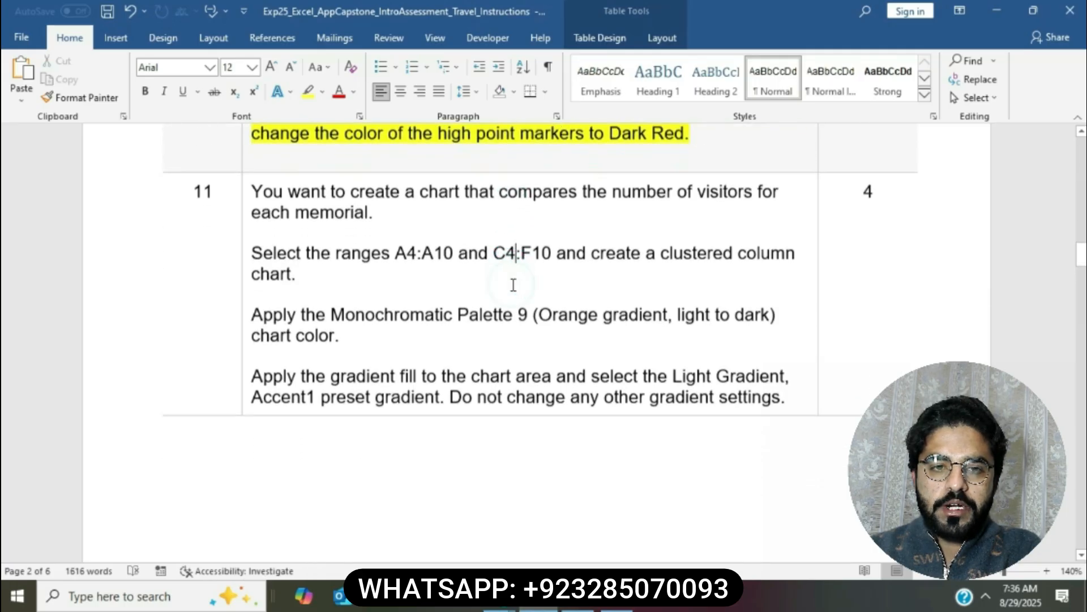
click(248, 193)
click(310, 165)
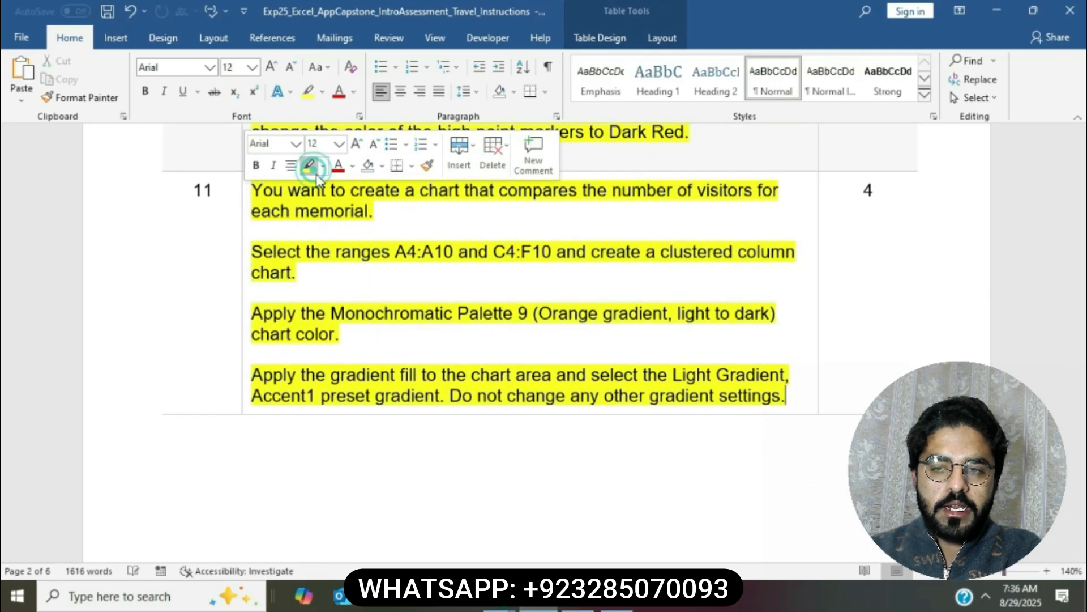
Copy the range reference A4:A10 from step 11 in Word and select that range on the DC2024 worksheet in Excel
click(381, 254)
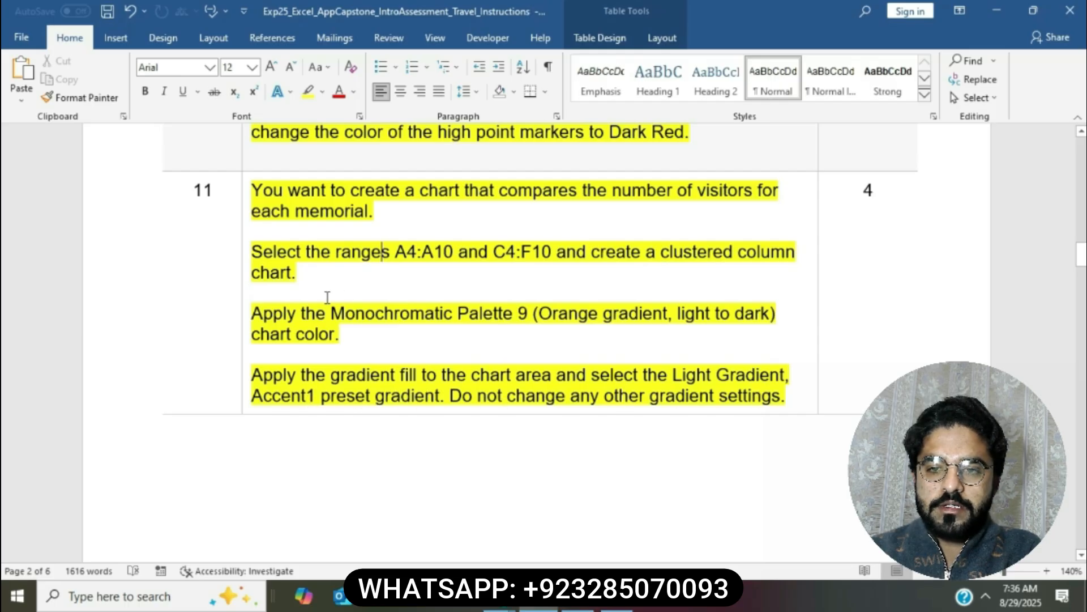
click(396, 251)
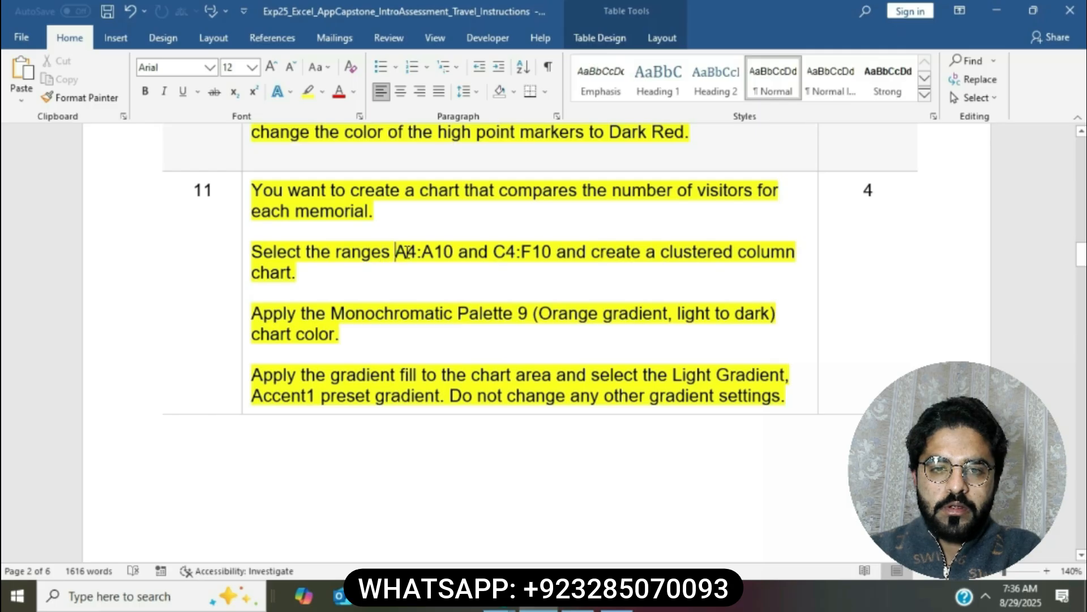
double_click(400, 252)
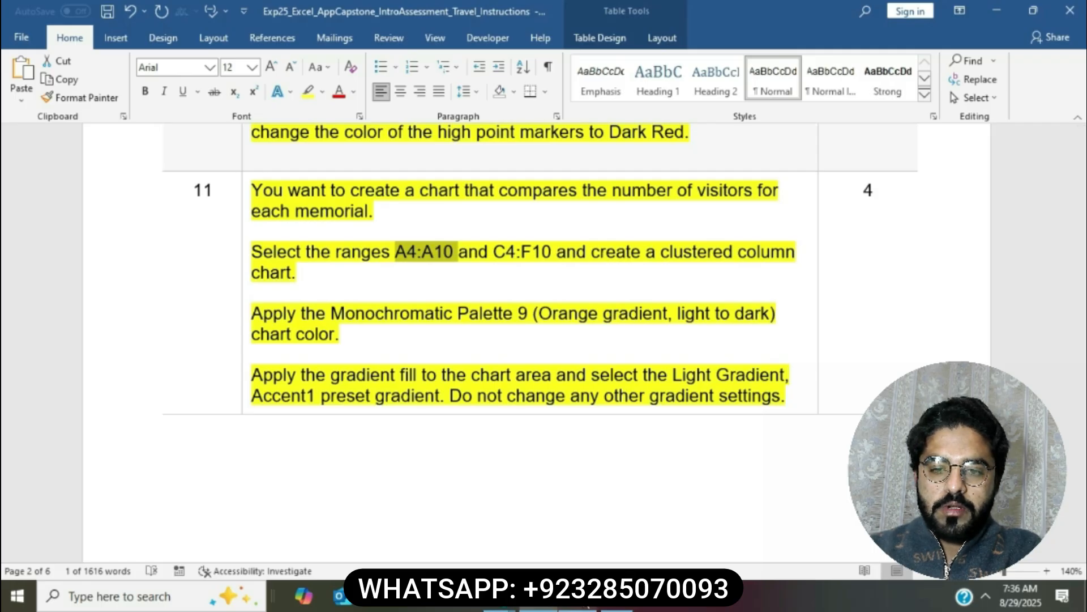
click(586, 605)
click(48, 143)
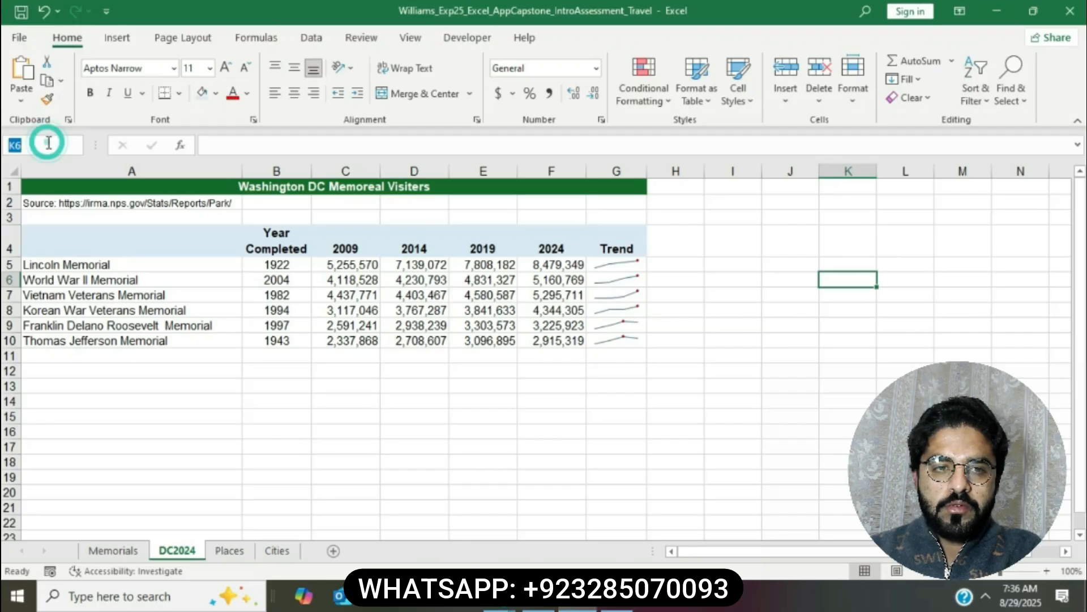
text(A4:A10)
key(Return)
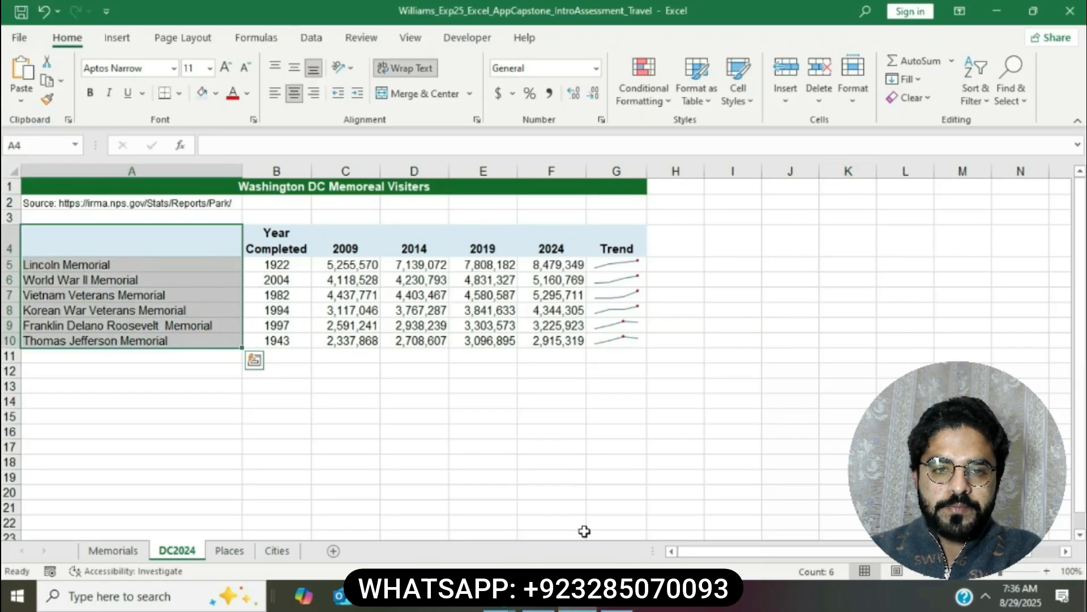
Copy the range reference C4:F10 from step 11 in Word and add that range to the A4:A10 selection in Excel
click(538, 605)
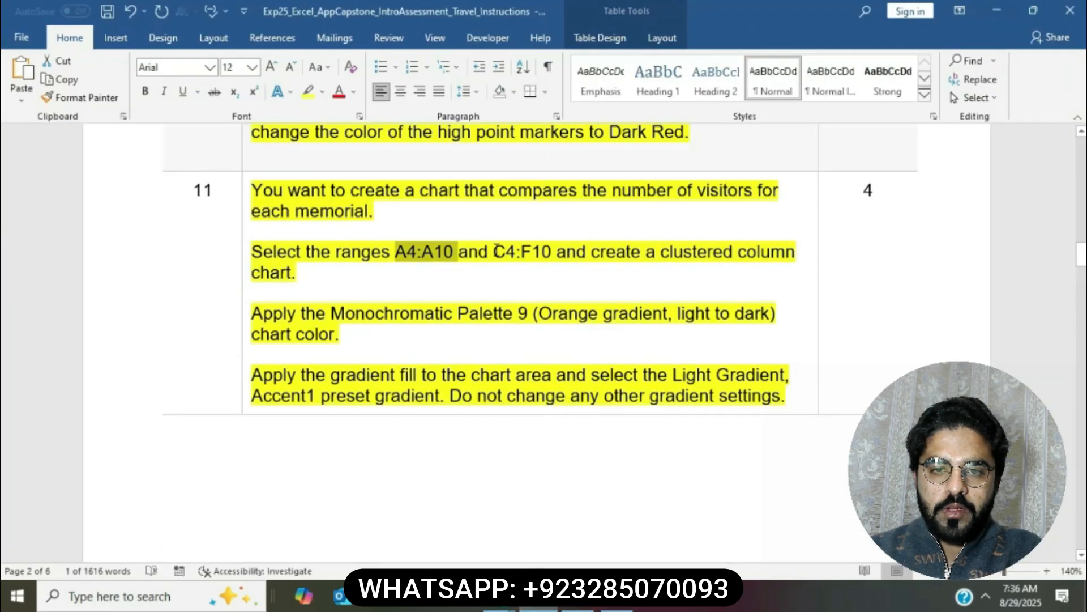
drag(494, 252, 553, 252)
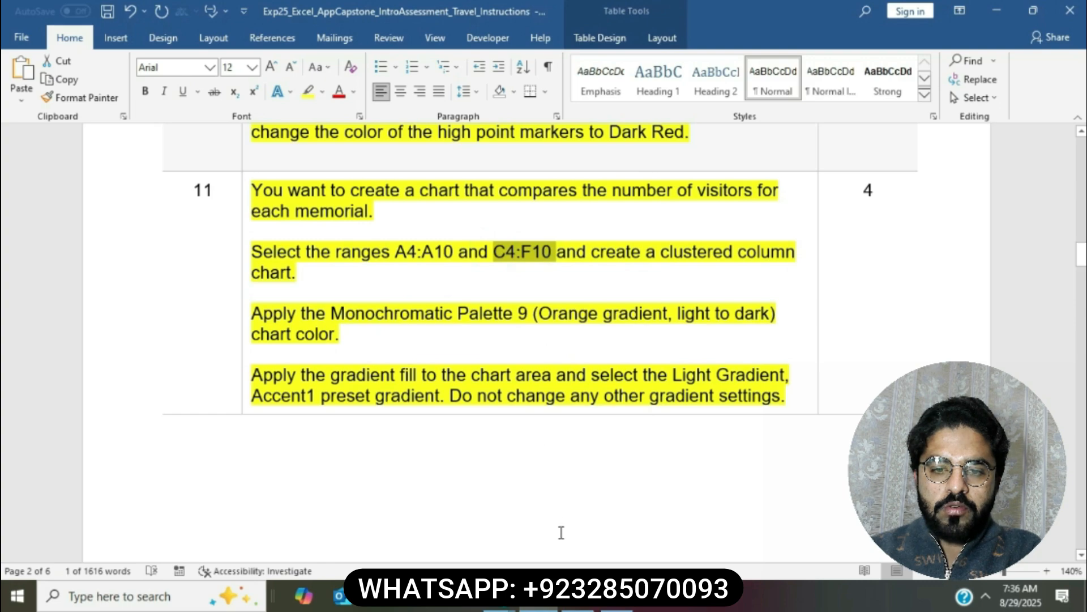
key(alt+Tab)
click(49, 146)
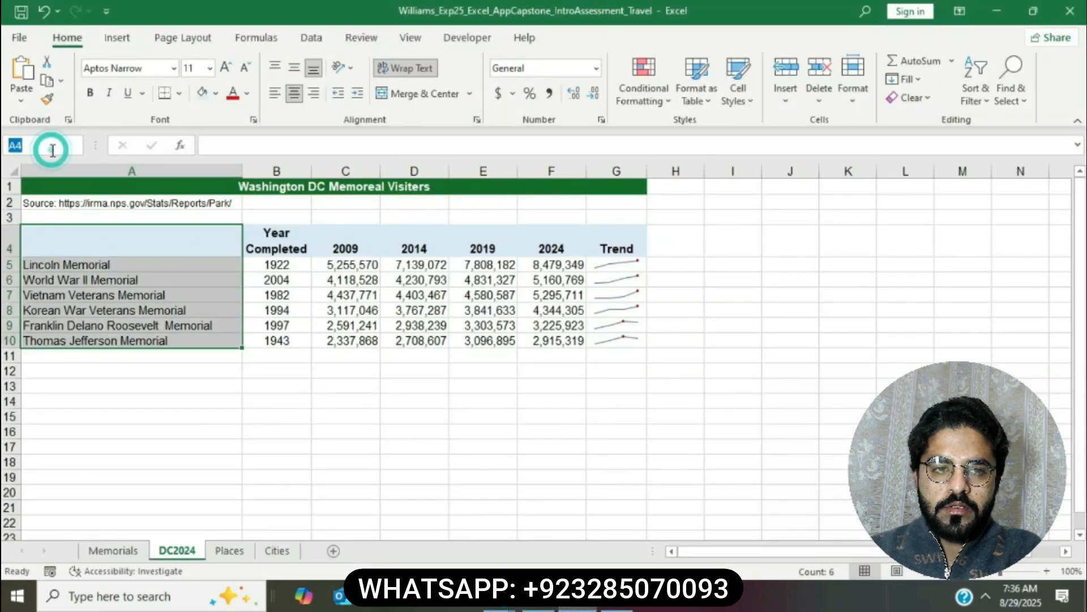
text(C4:F10)
key(ctrl+Return)
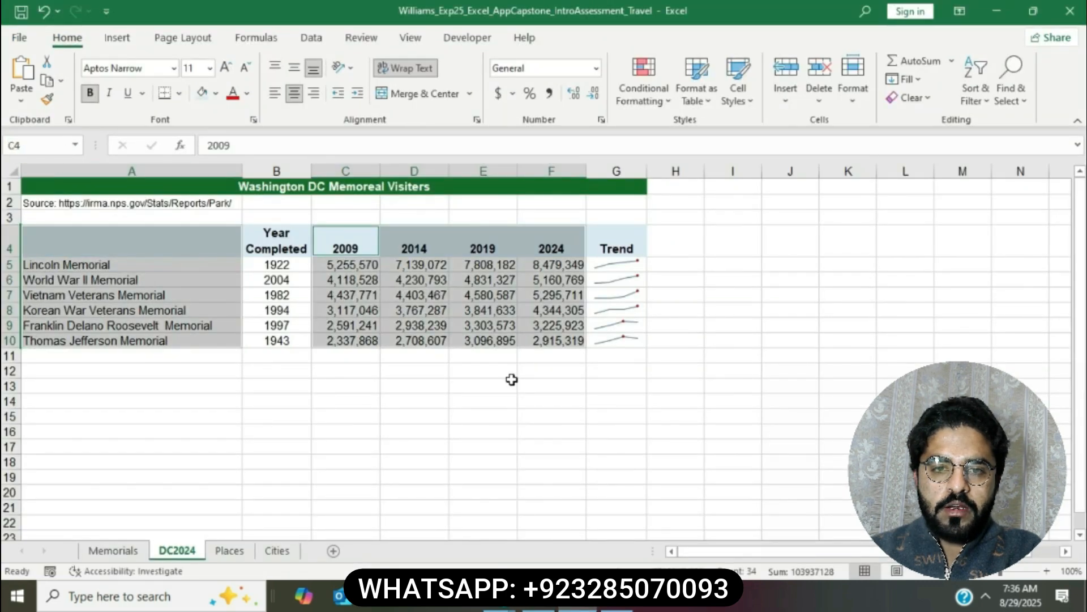
Select "and create a clustered column chart" in Word, and insert a Clustered Column chart from the selected ranges in Excel
click(547, 605)
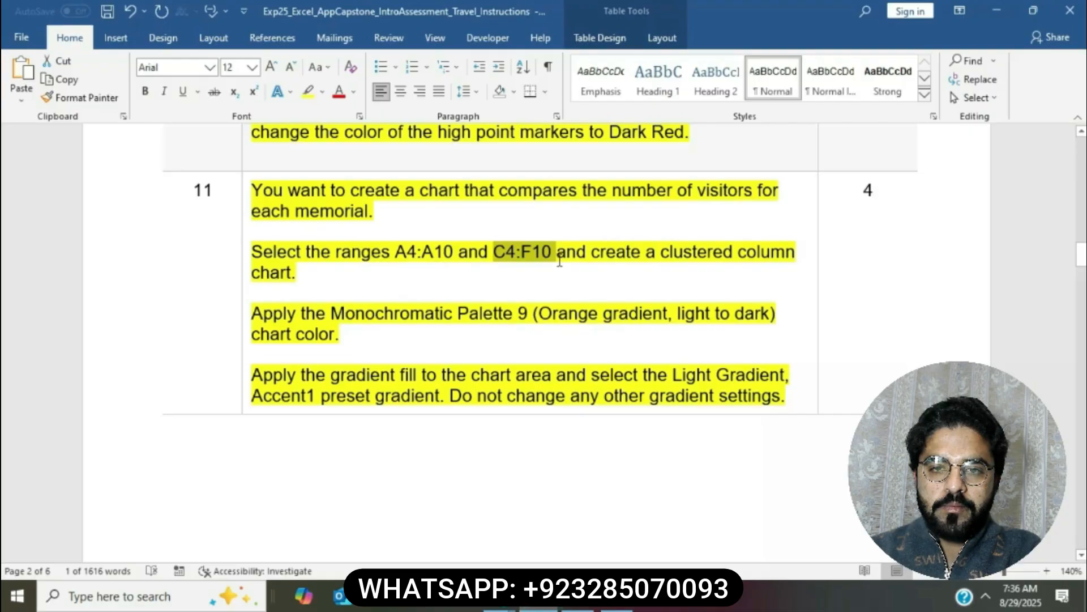
drag(559, 258, 582, 281)
click(578, 605)
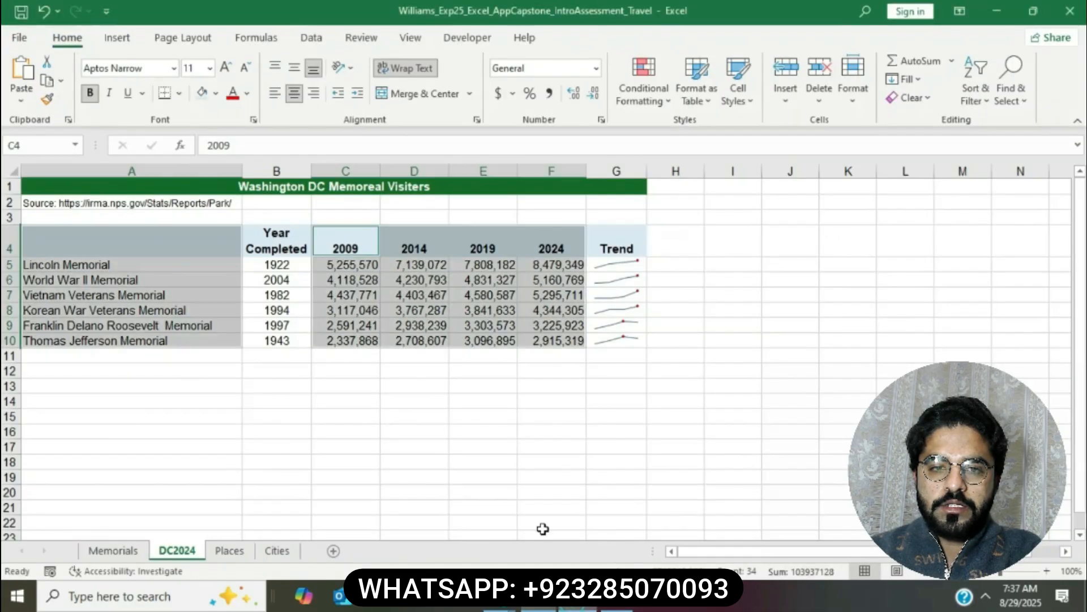
click(119, 38)
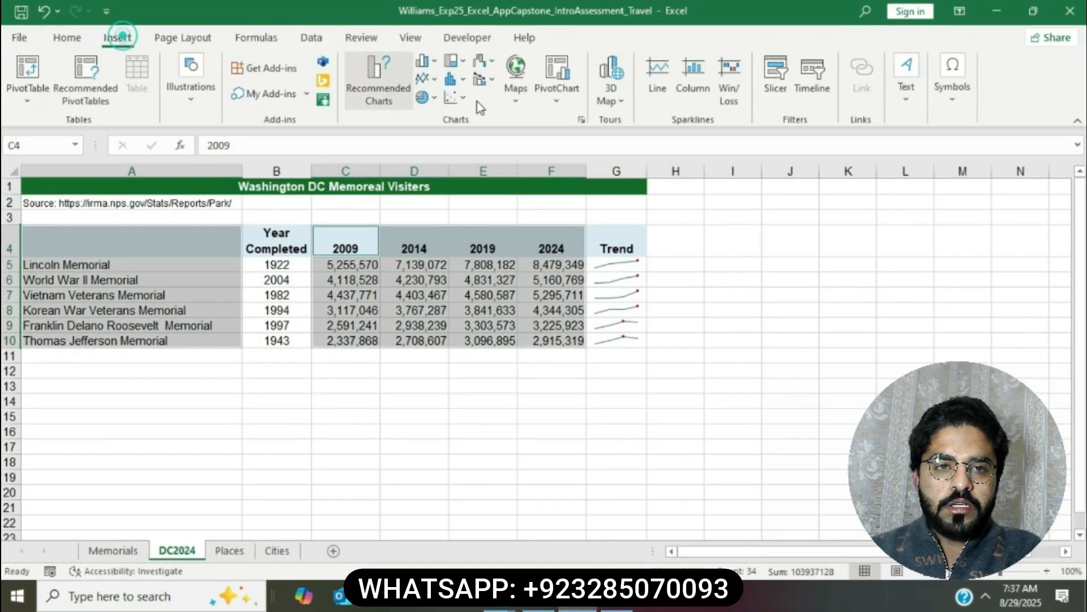
click(583, 121)
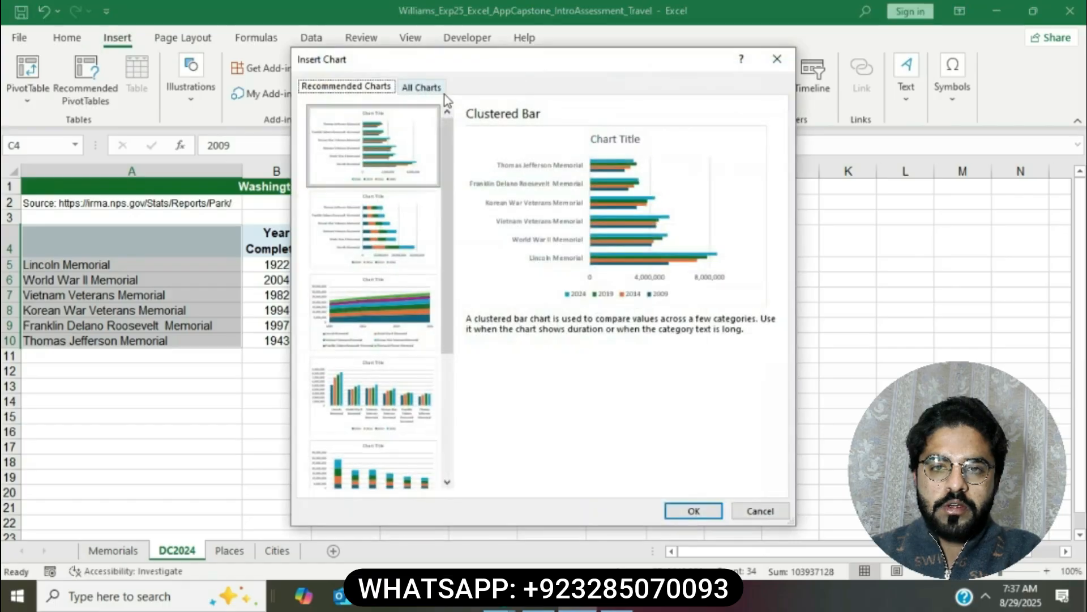
click(438, 90)
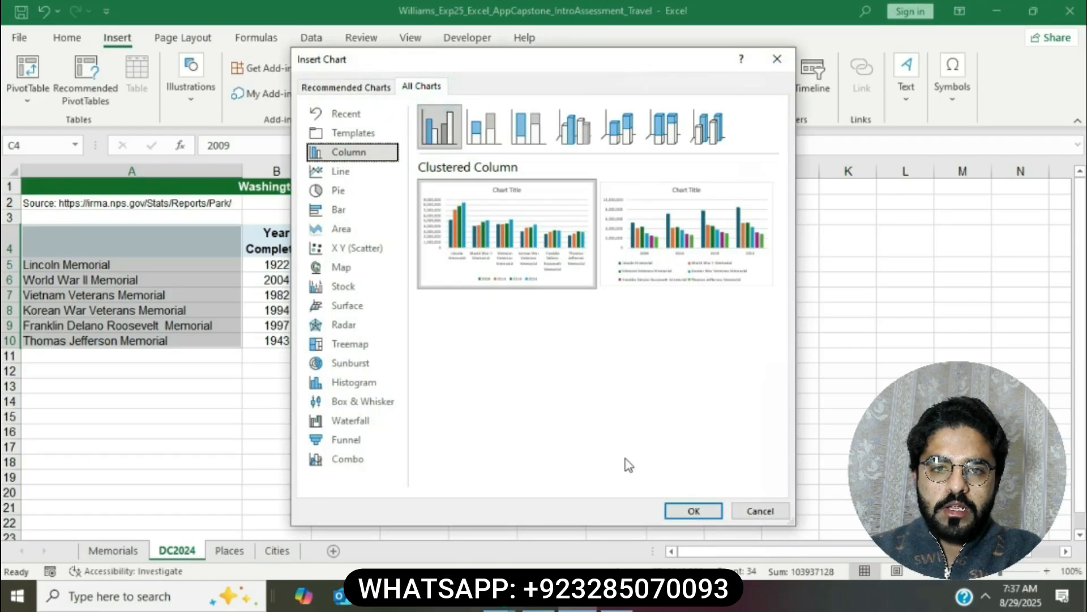
click(687, 512)
Select "Apply the Monochromatic Palette 9" in Word, and apply that orange light-to-dark palette to the clustered column chart in Excel
key(alt+Tab)
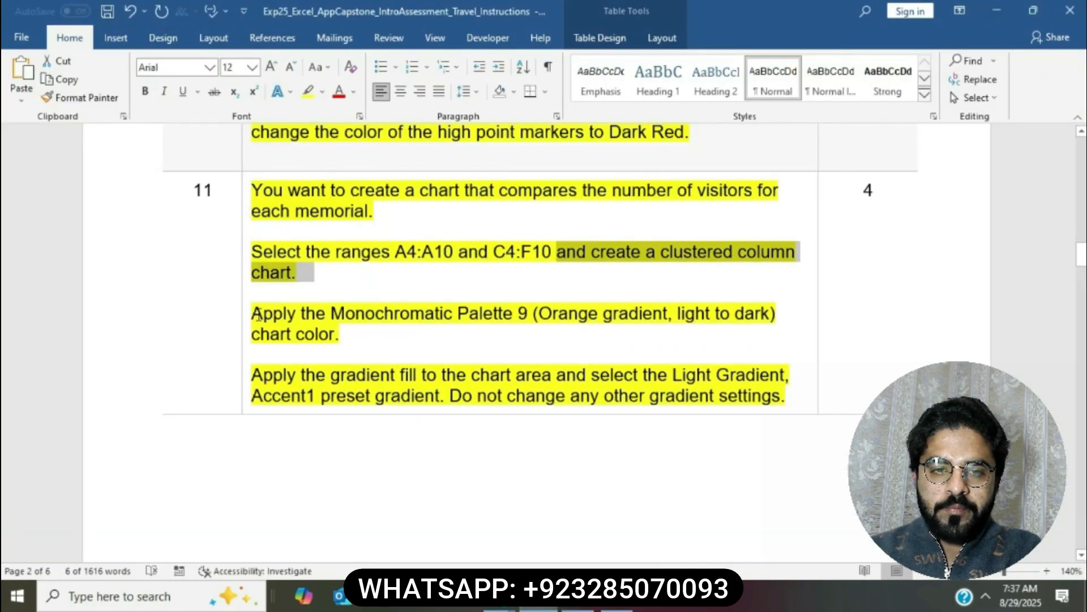
drag(256, 315, 531, 330)
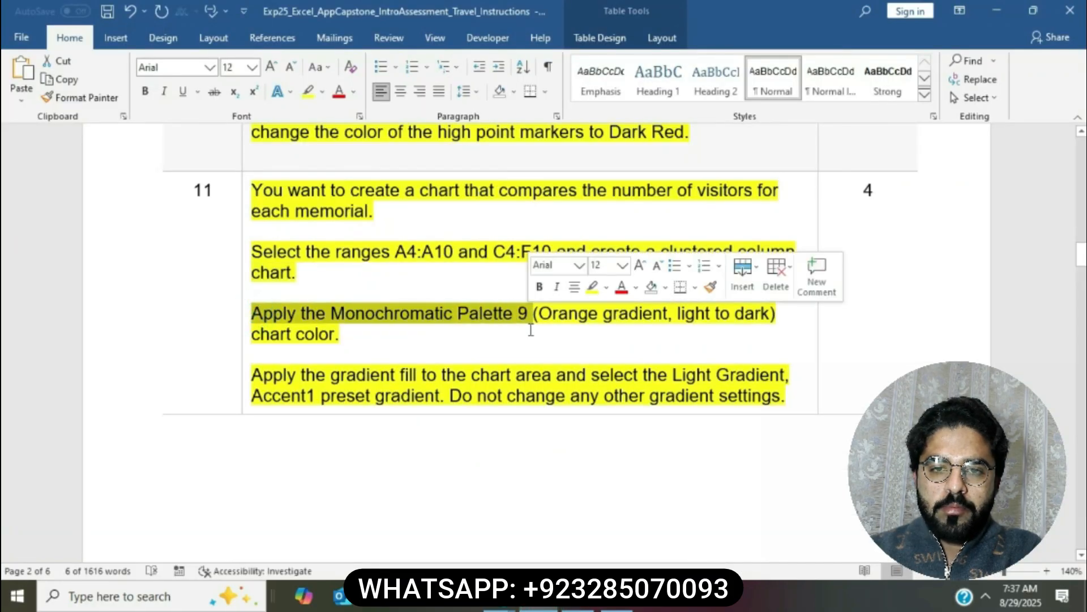
key(alt+Tab)
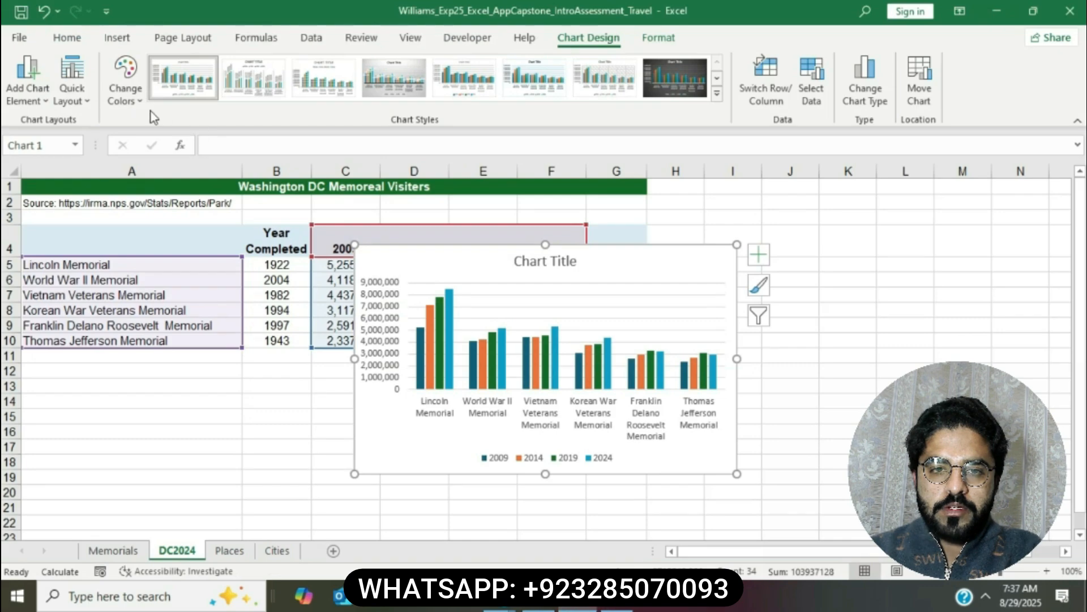
click(131, 103)
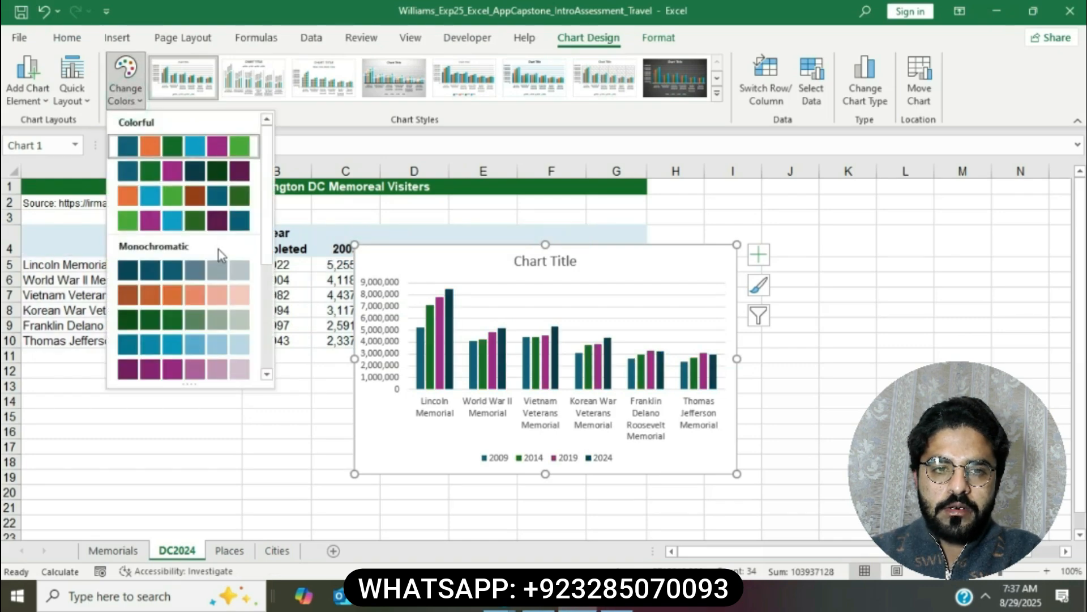
click(267, 374)
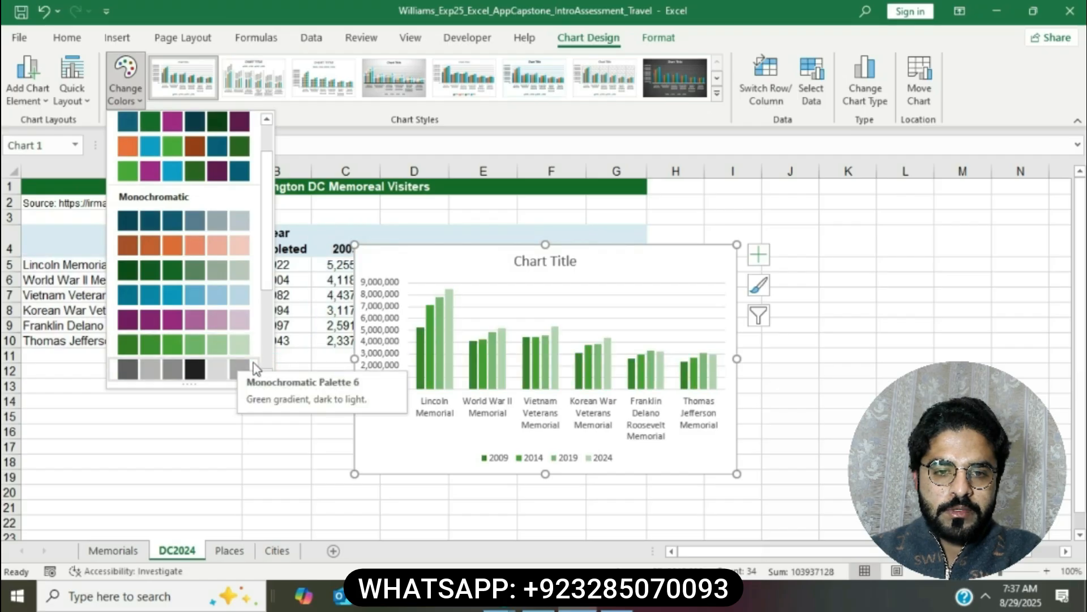
click(269, 374)
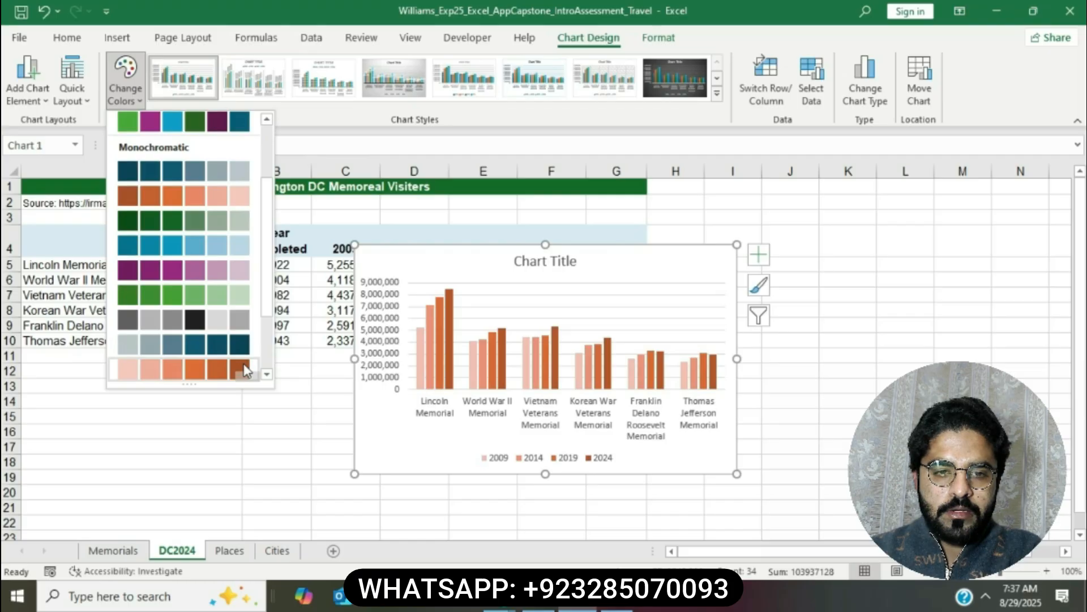
click(246, 371)
Switch to Word and select the step 11 sentence about applying the gradient fill and Light Gradient, Accent1 preset
click(549, 607)
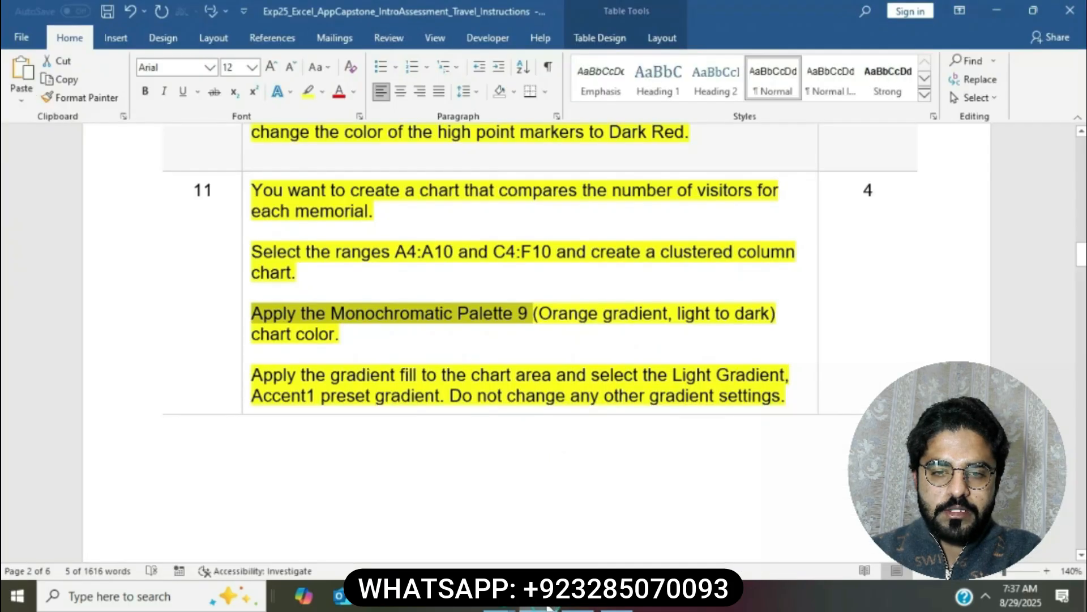
click(607, 314)
scroll(608, 313, down, 2)
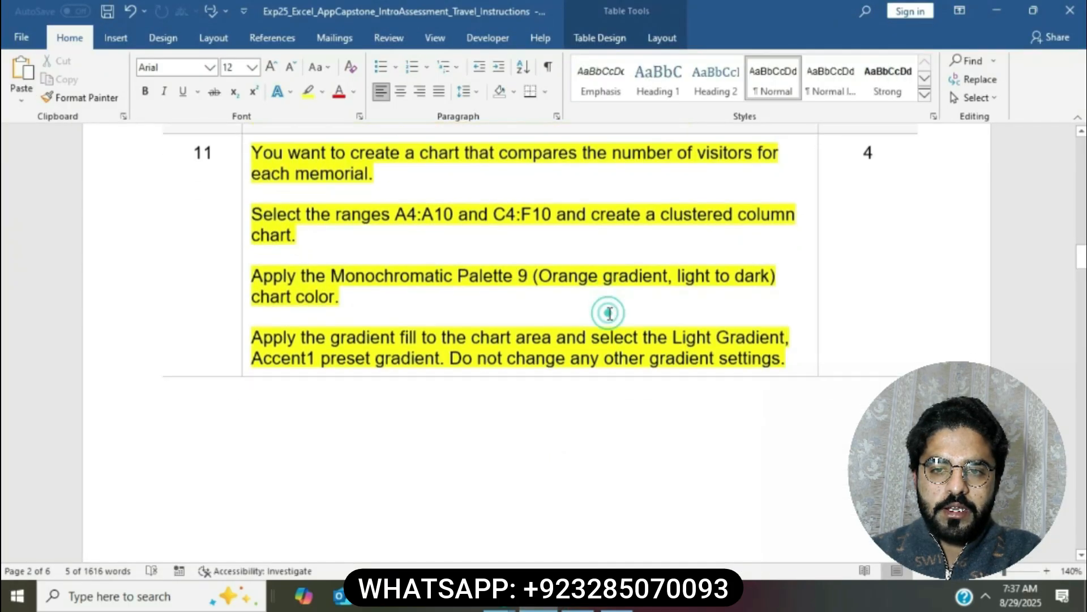
key(XF86MonBrightnessDown)
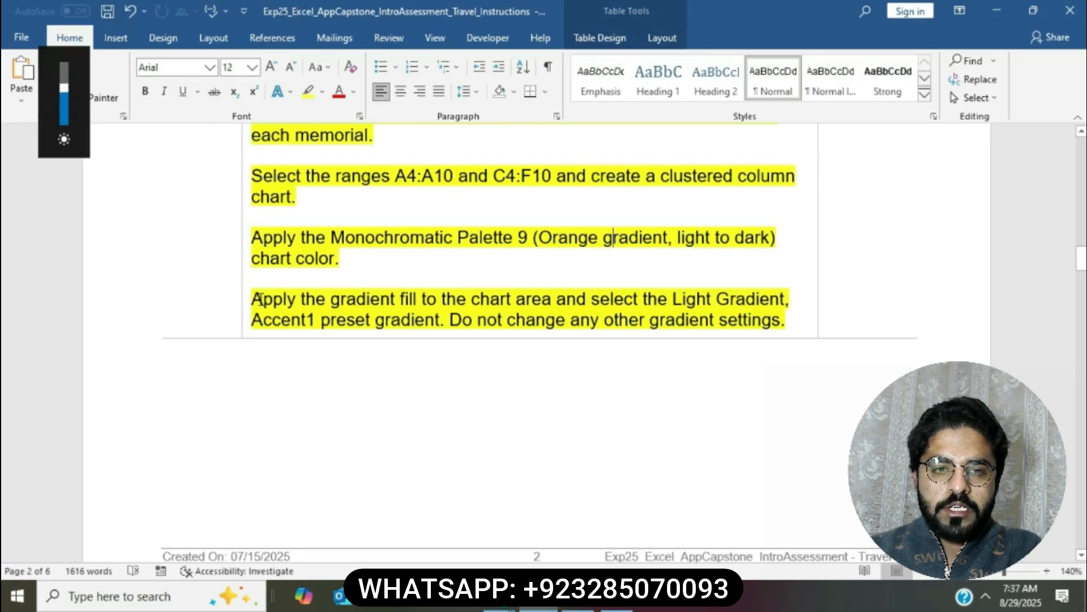
drag(258, 298, 448, 321)
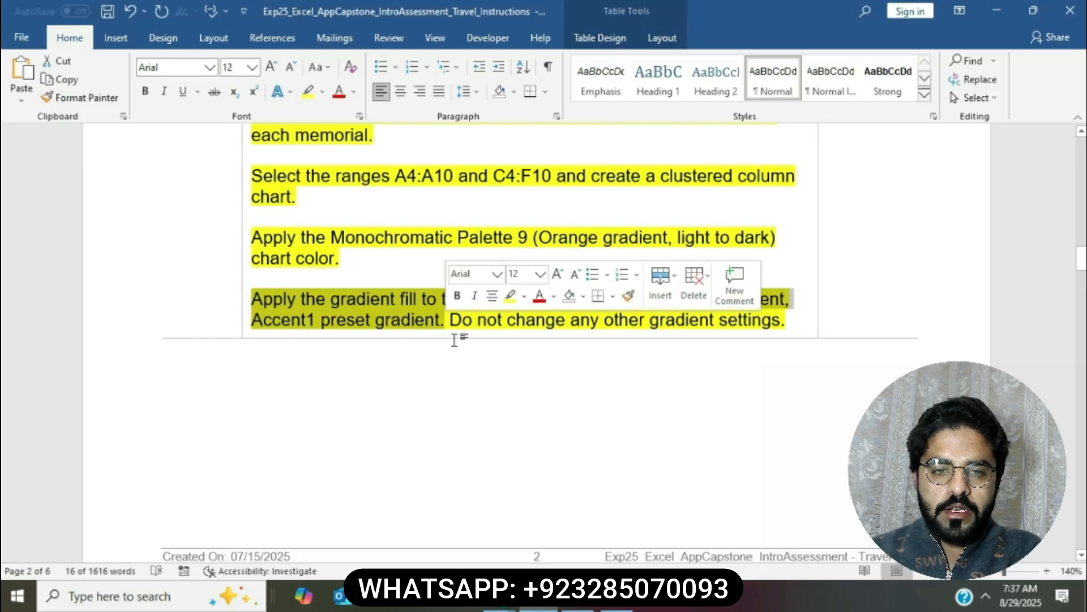
In Excel, apply a gradient fill with the Light Gradient - Accent 1 preset to the clustered column chart's area
click(577, 597)
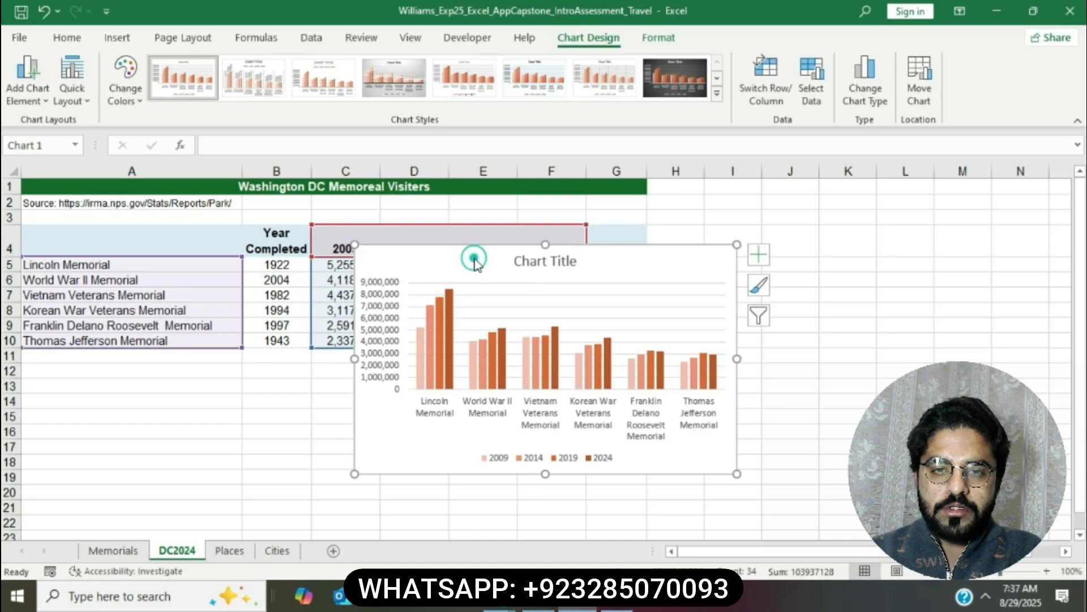
right_click(417, 266)
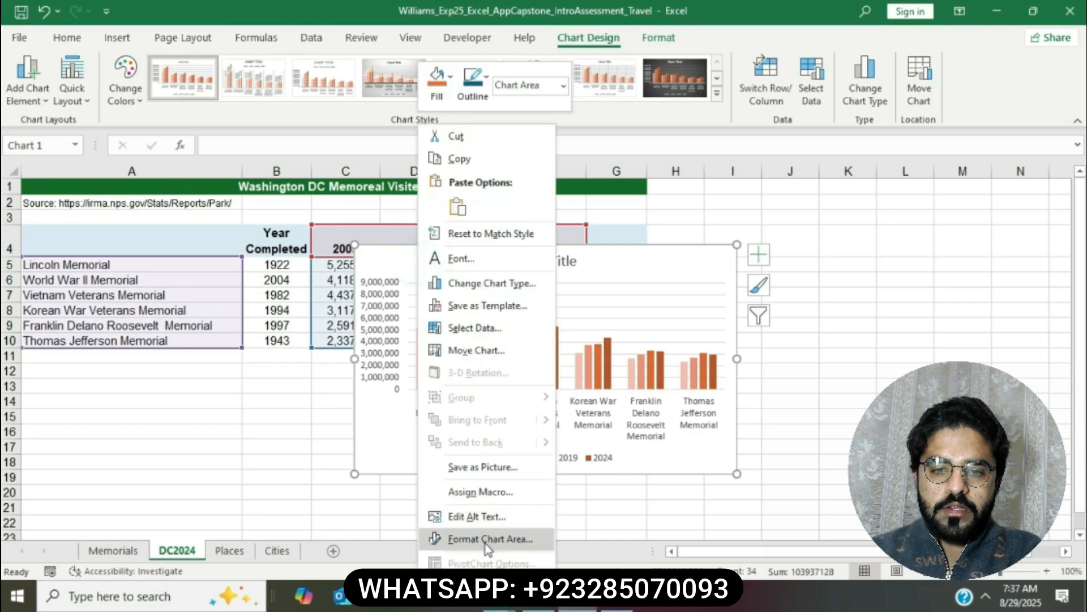
click(485, 541)
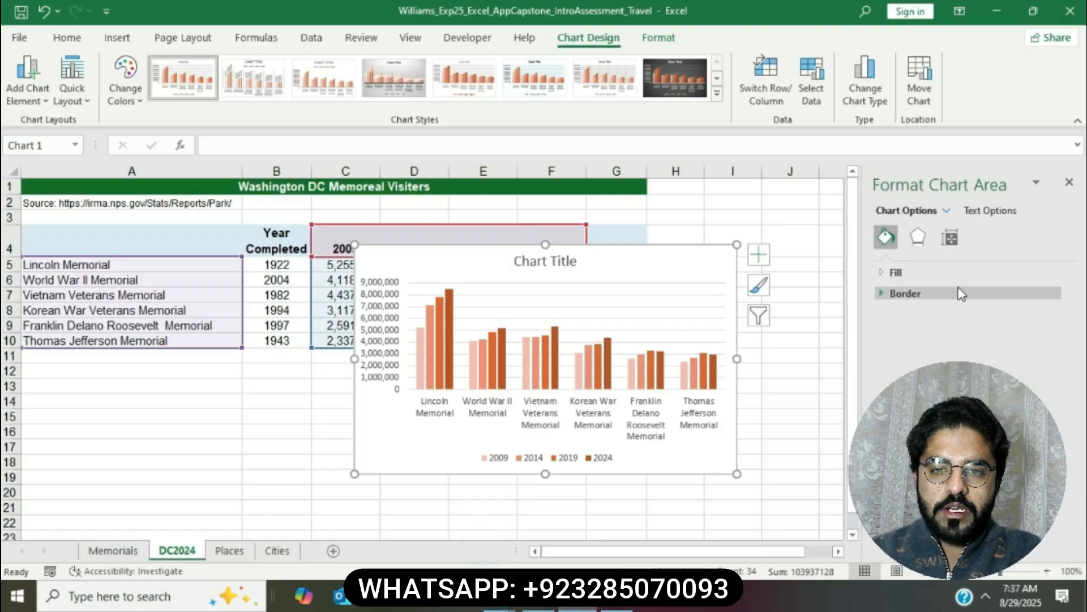
click(882, 275)
click(895, 332)
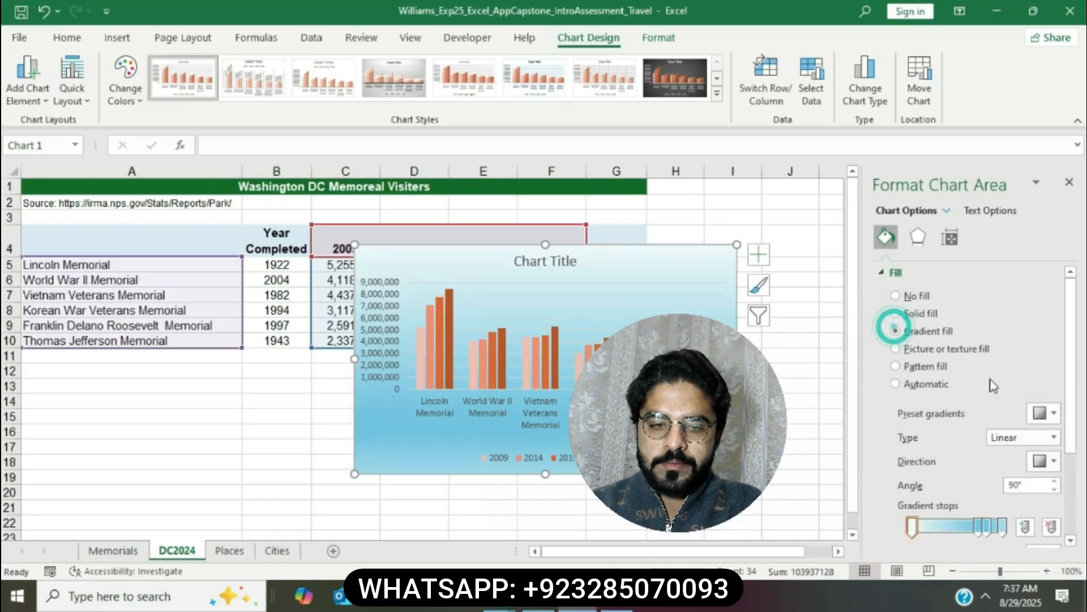
click(1048, 414)
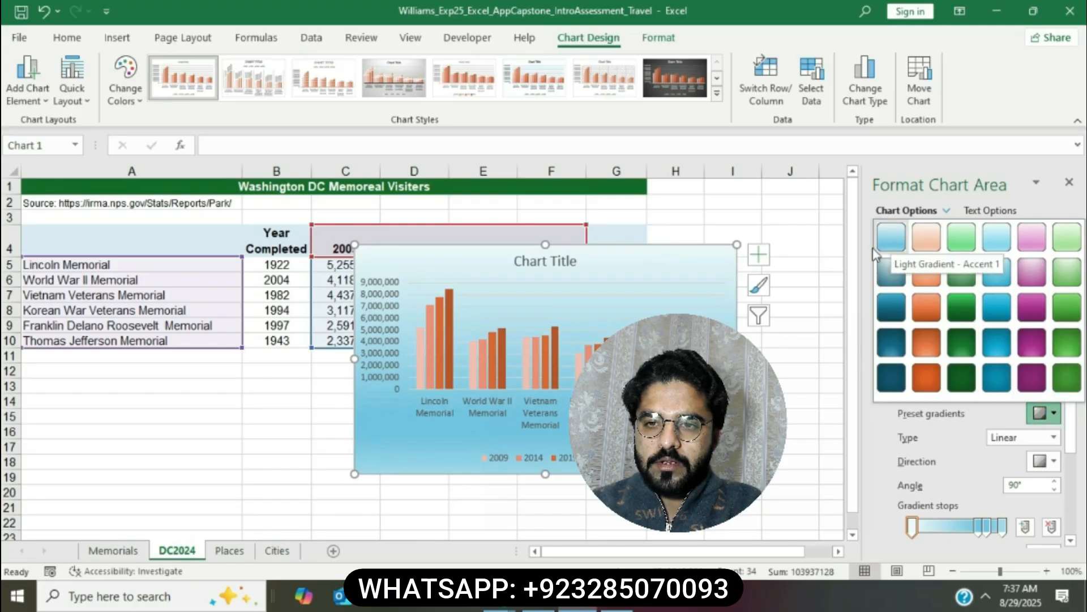
click(892, 237)
Recheck the gradient instruction in Word, and reapply the Light Gradient - Accent 1 preset to the chart area in Excel
key(alt+Tab)
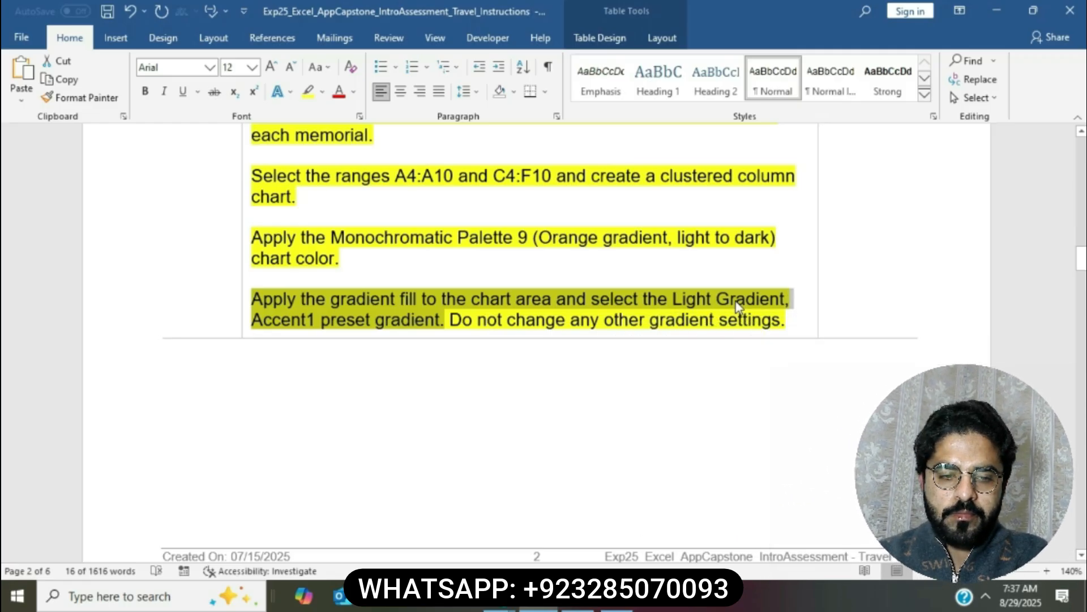
click(576, 597)
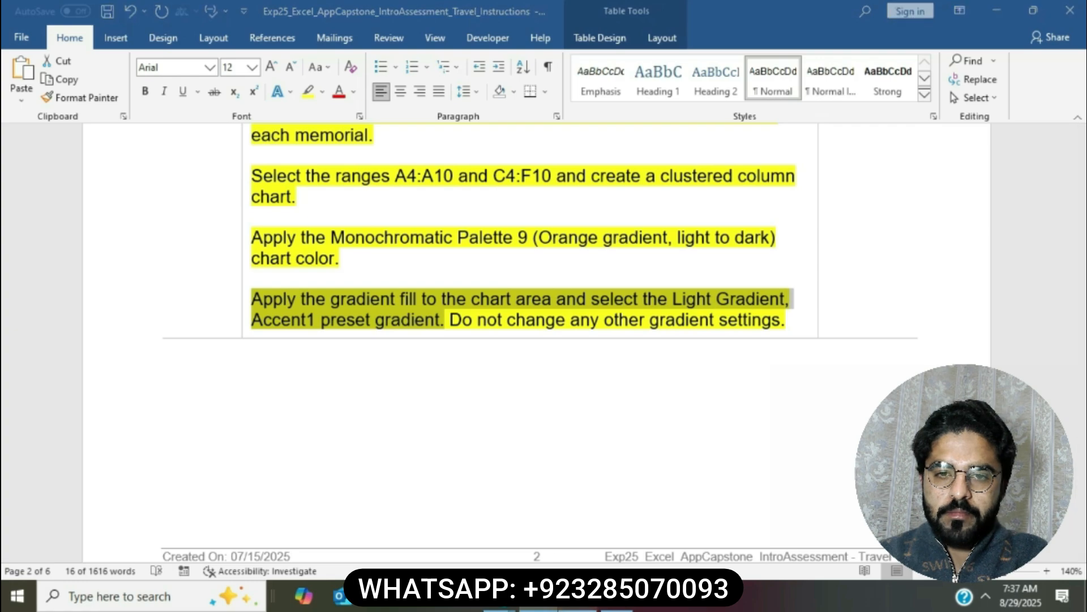
click(1054, 407)
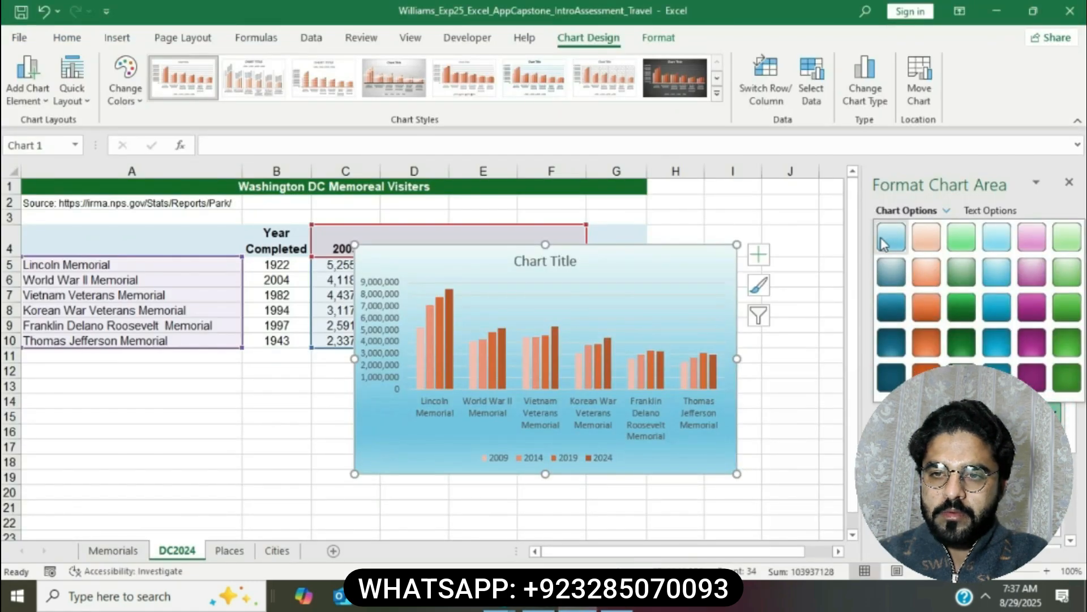
click(887, 241)
Switch to Word and highlight all of the step 12 instructions in yellow
click(501, 599)
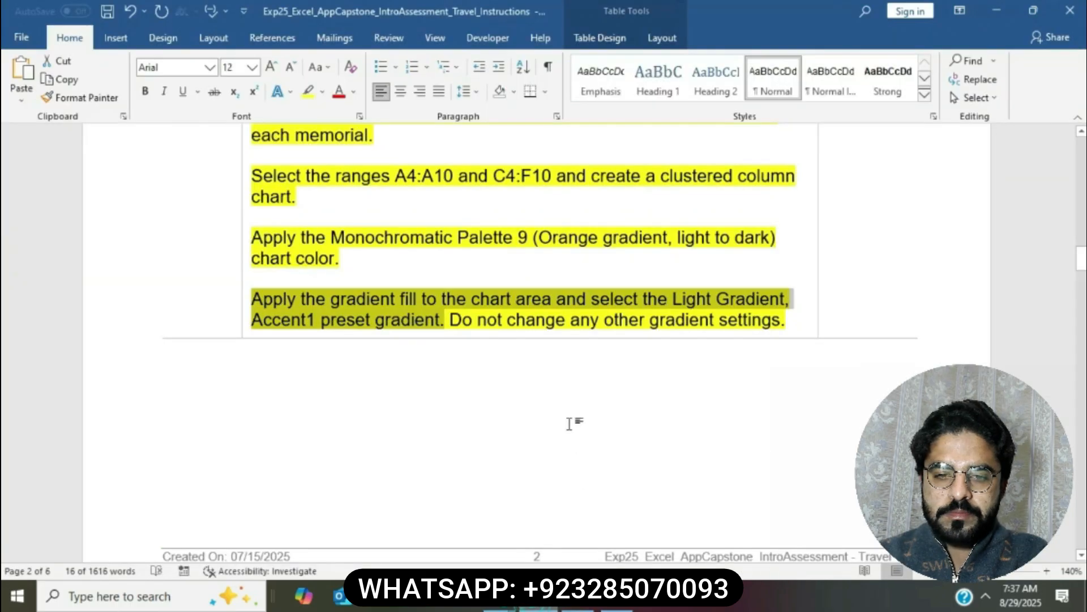
click(534, 320)
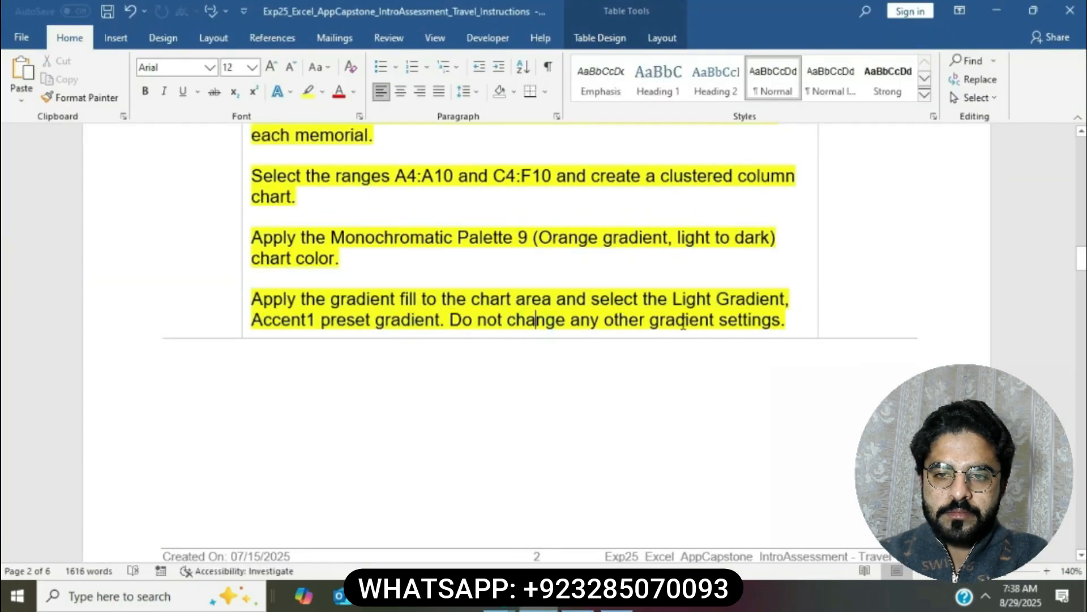
scroll(684, 323, down, 15)
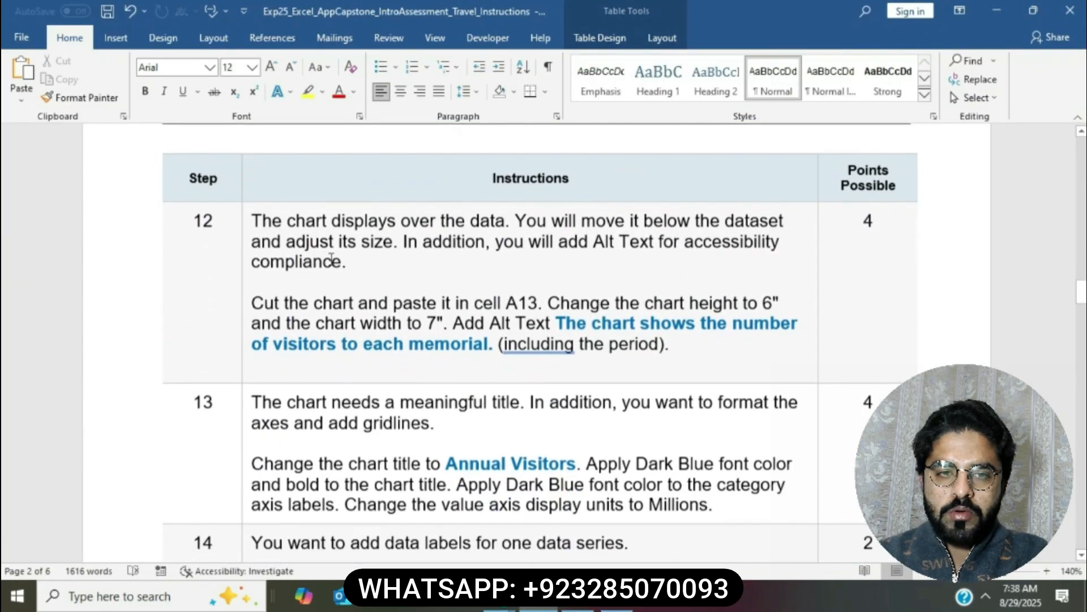
click(244, 226)
click(310, 195)
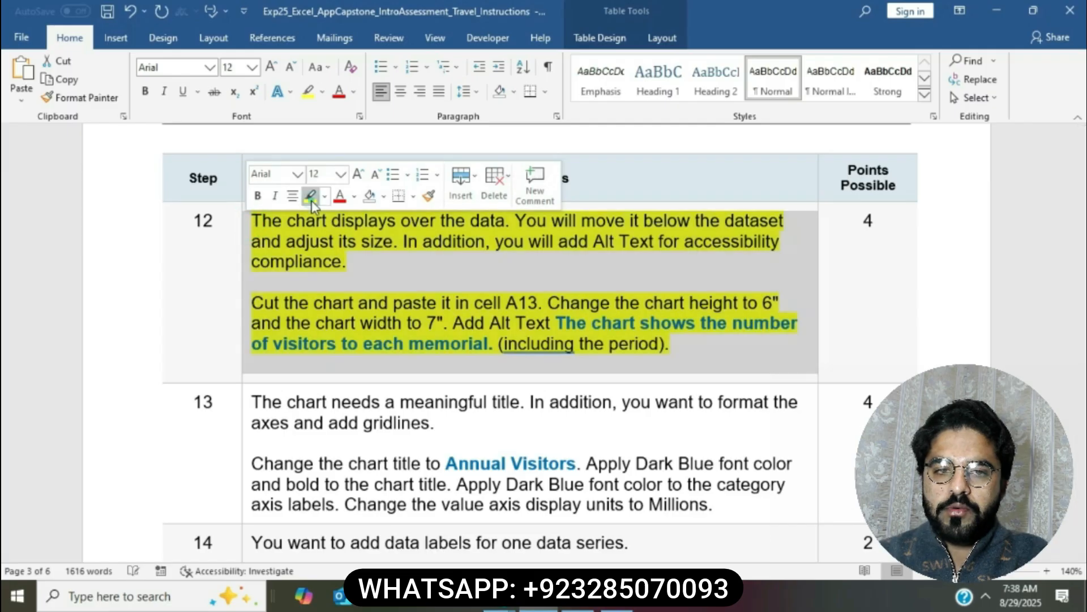
click(398, 278)
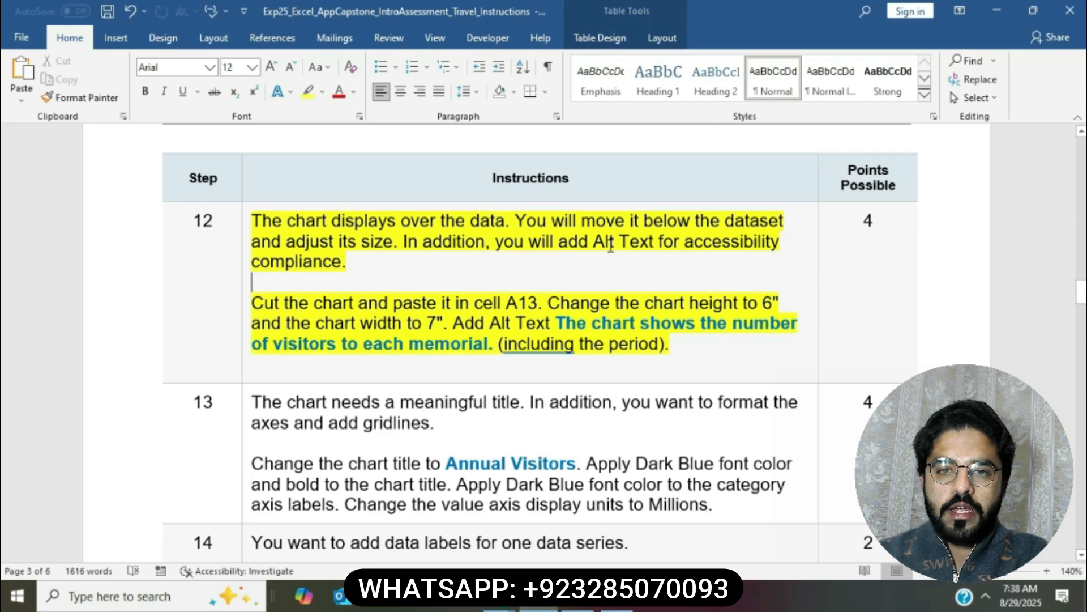
click(285, 282)
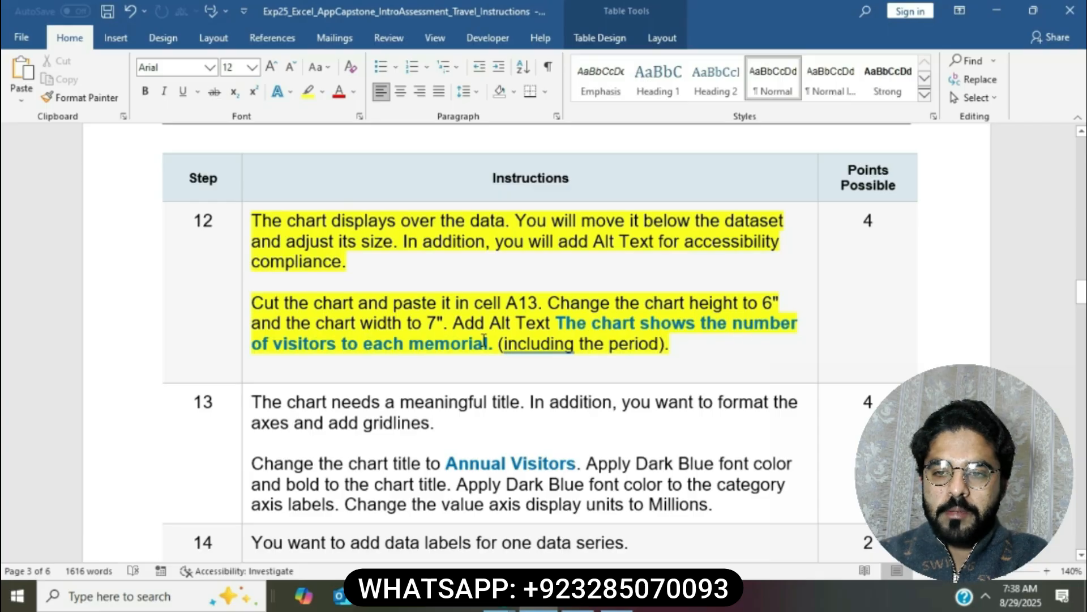
Select "Cut the chart and paste it in cell A13" in Word, and move the chart to cell A13 in Excel by cut and paste
drag(253, 304, 539, 304)
click(583, 607)
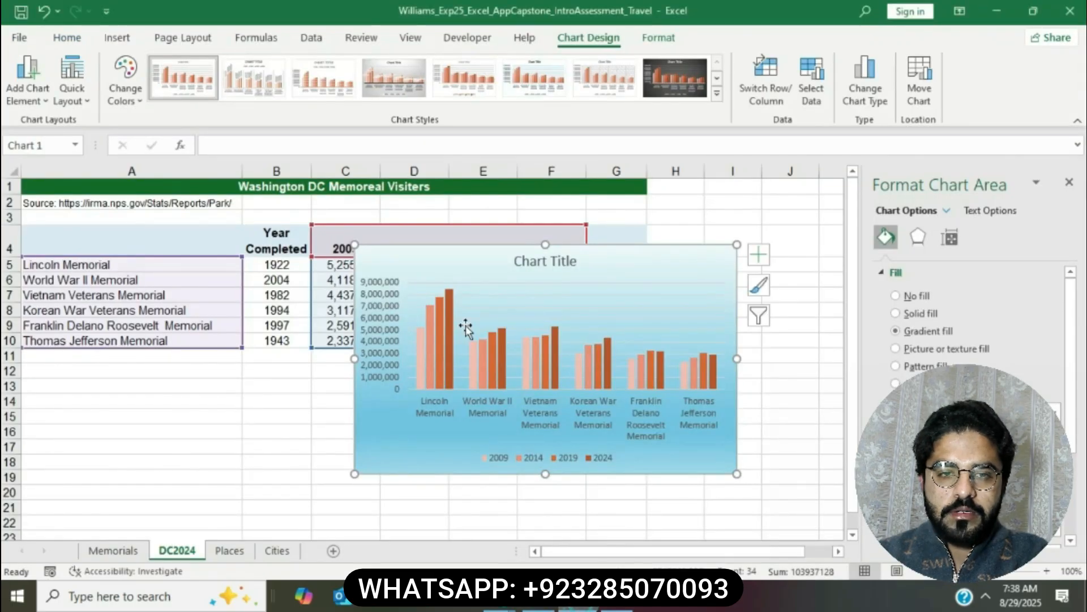
click(396, 251)
click(68, 39)
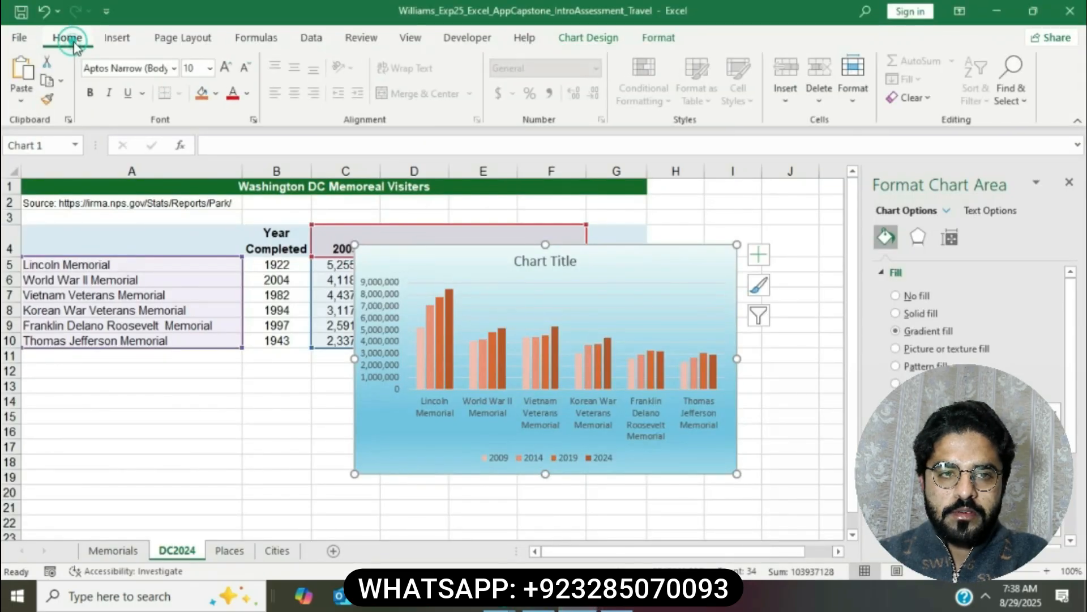
click(49, 59)
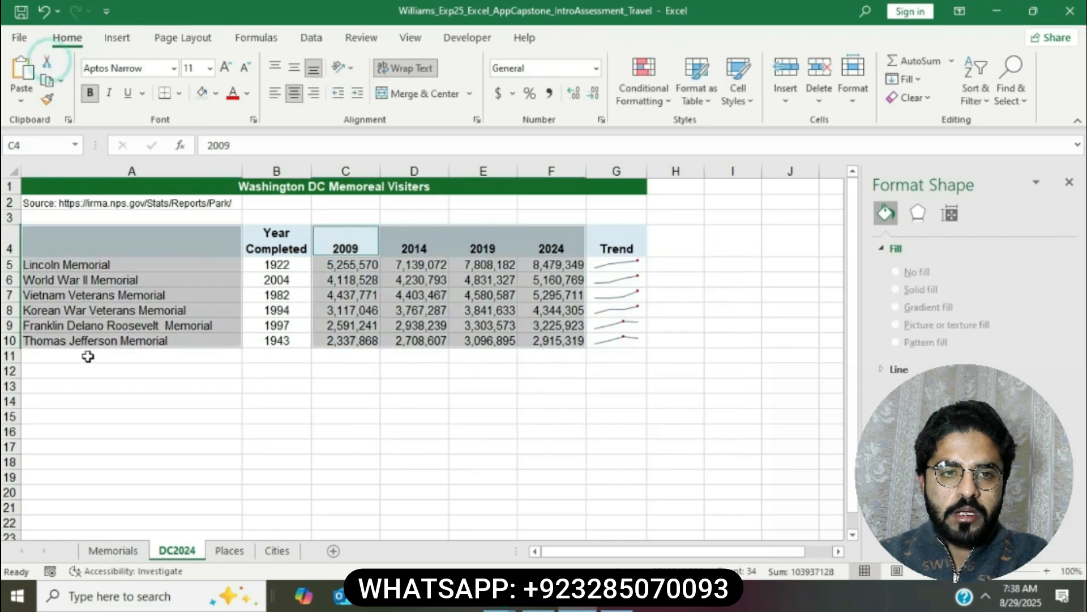
click(84, 380)
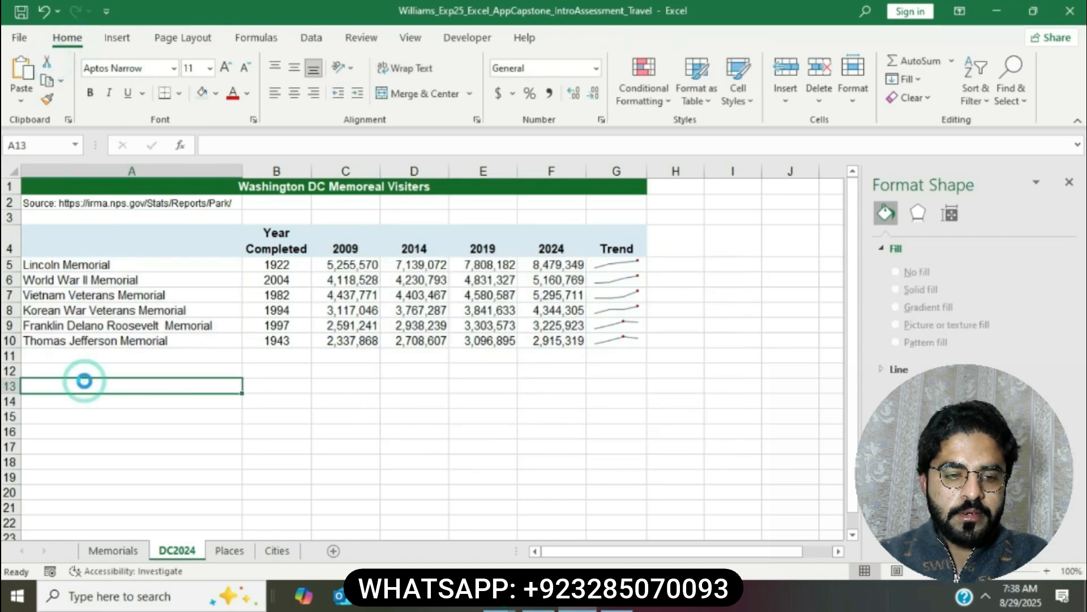
key(ctrl+v)
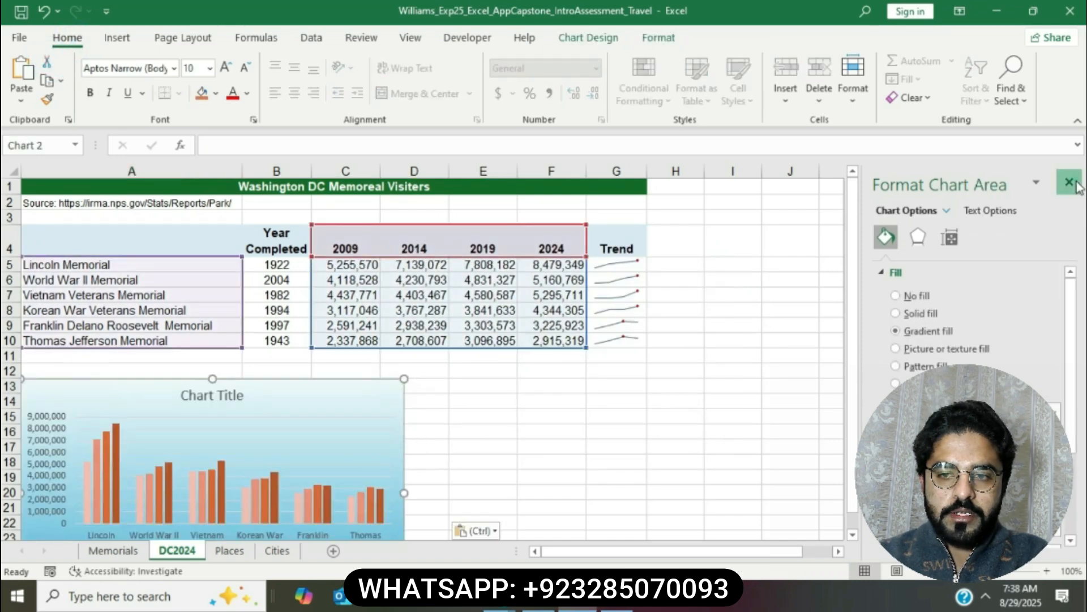
click(1069, 182)
click(679, 466)
Select "Change the chart height to 6"" in Word, and set the chart's height to 6" in Excel
click(528, 606)
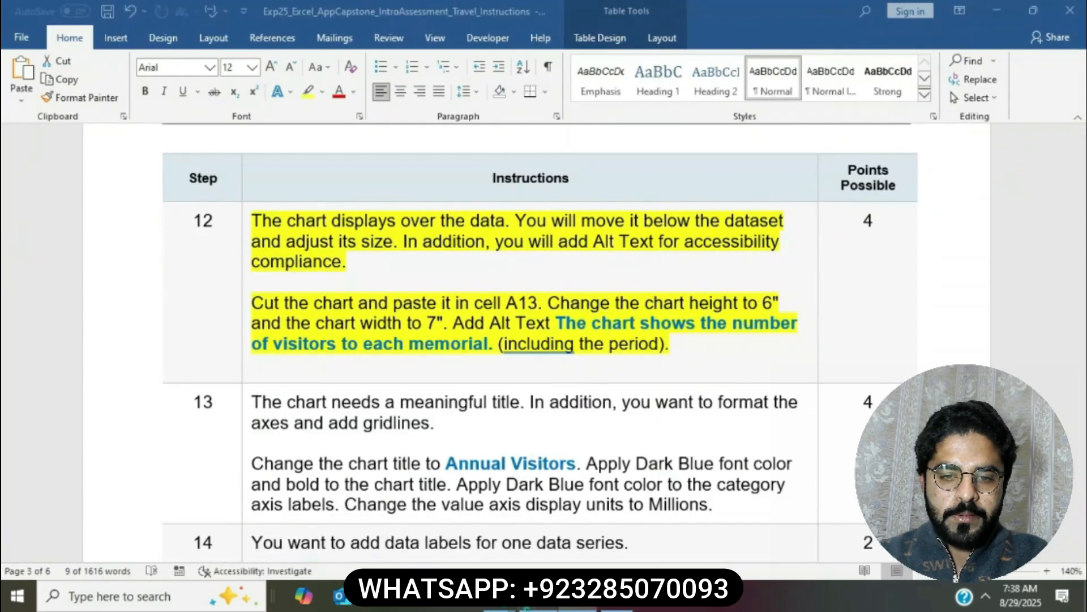
drag(558, 306, 781, 305)
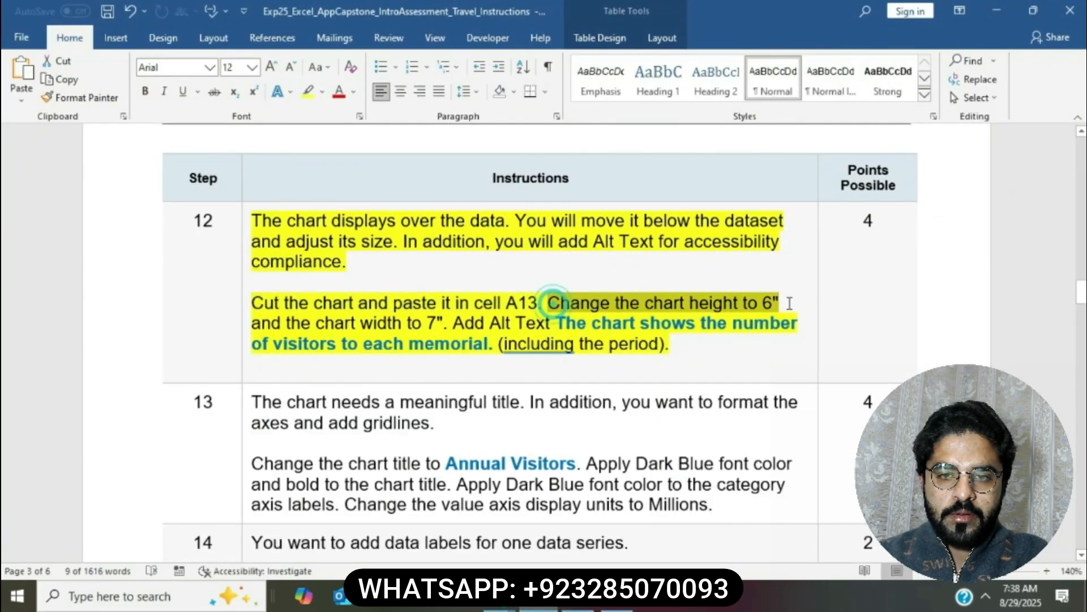
click(577, 603)
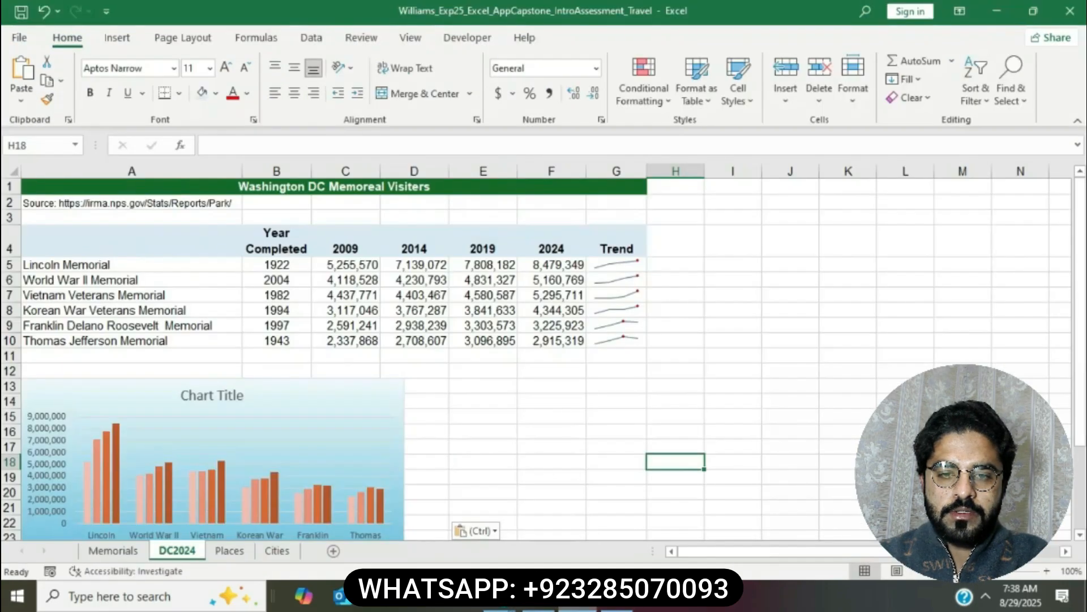
click(379, 395)
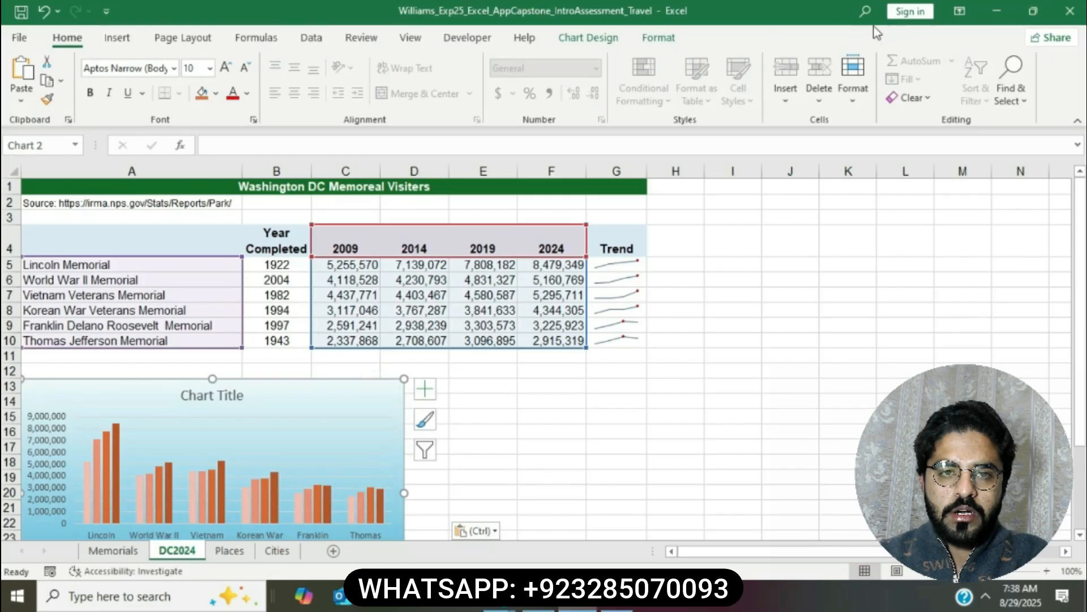
click(658, 38)
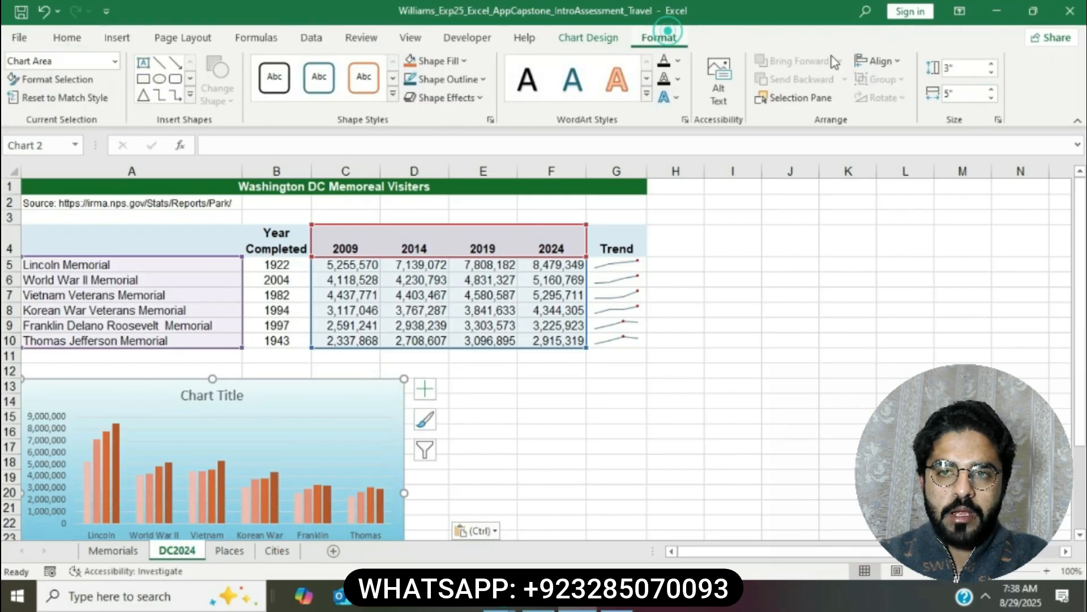
click(974, 68)
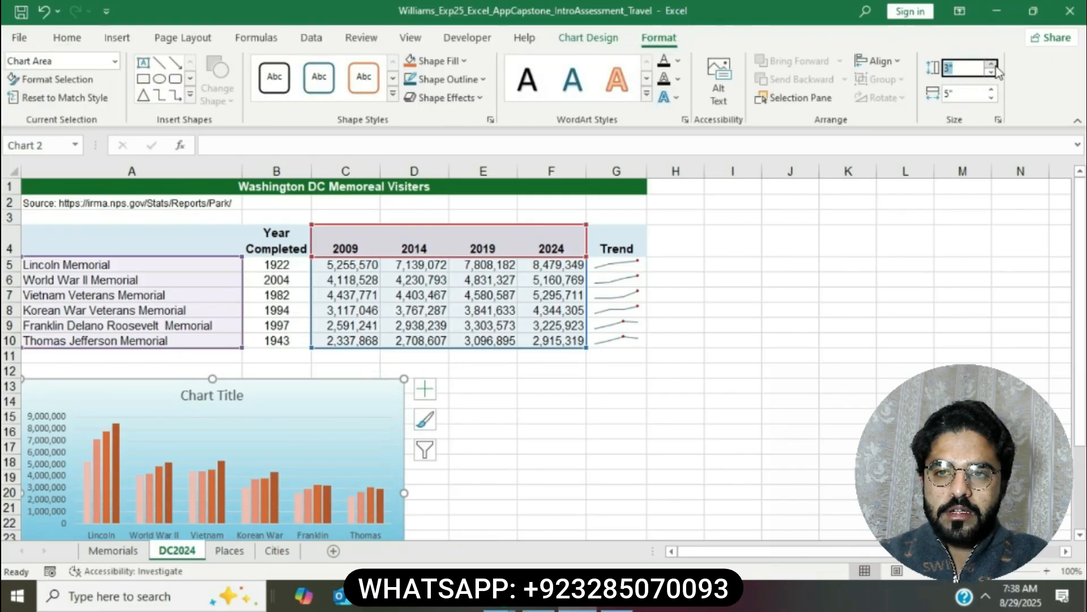
click(992, 65)
click(993, 65)
click(992, 65)
click(992, 64)
click(993, 64)
click(992, 64)
click(992, 64)
click(996, 65)
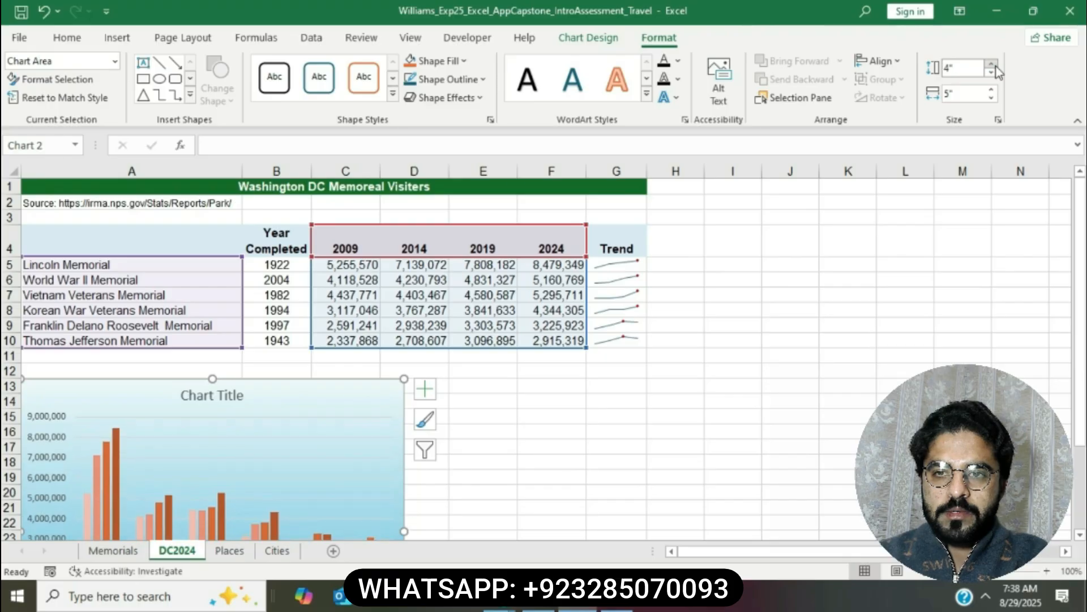
click(996, 66)
click(995, 66)
click(996, 65)
click(992, 65)
click(992, 65)
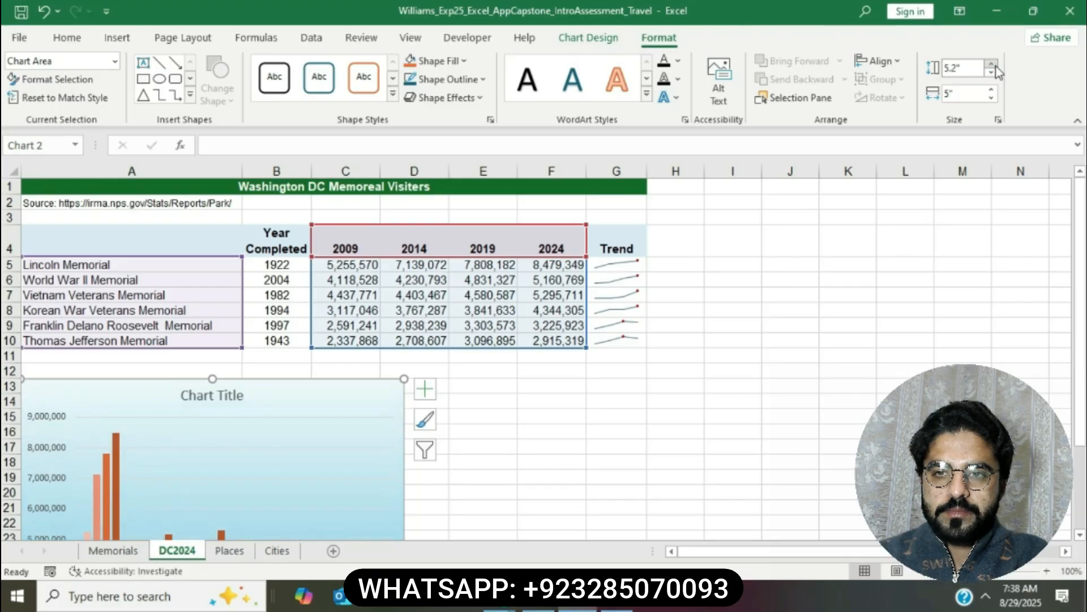
click(992, 64)
click(993, 65)
click(992, 65)
click(992, 65)
click(993, 65)
click(992, 65)
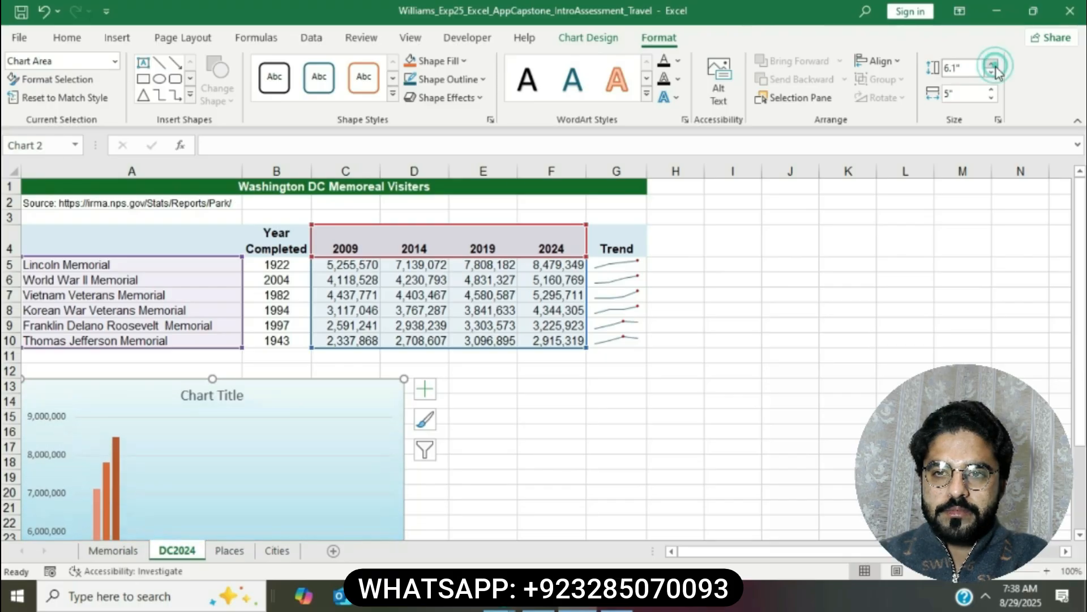
Select "and the chart width to 7"." in Word, and set the chart's width to 7" in Excel
click(545, 597)
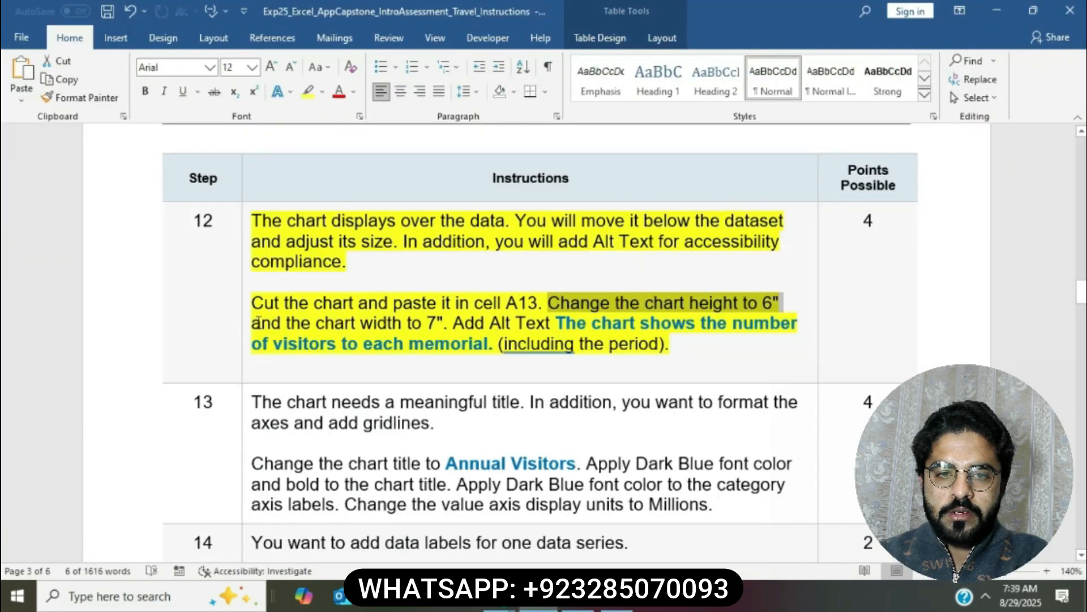
drag(253, 322, 443, 323)
click(589, 603)
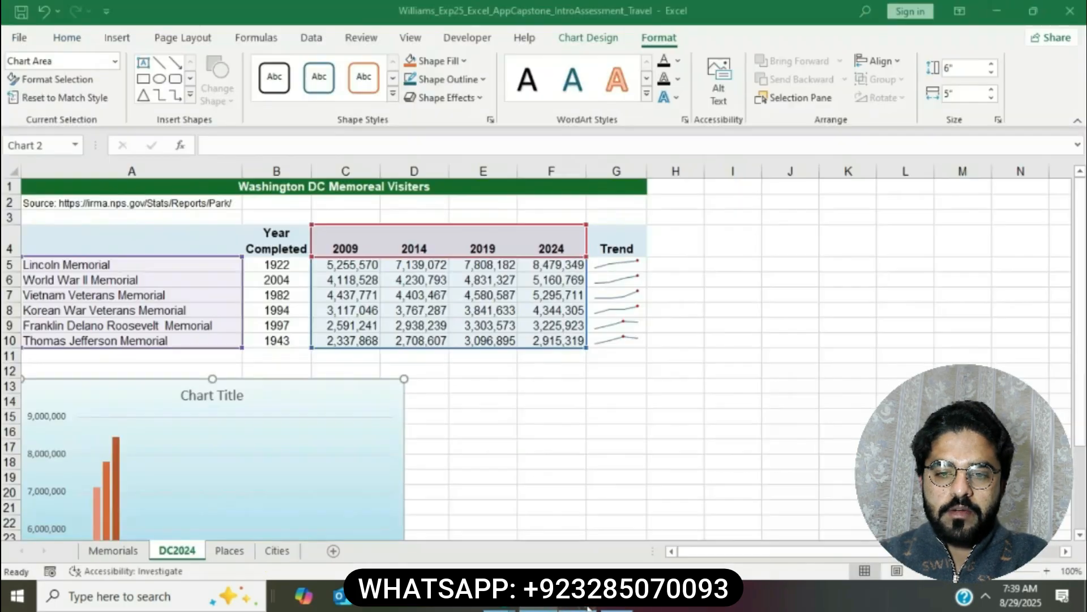
click(991, 89)
click(992, 89)
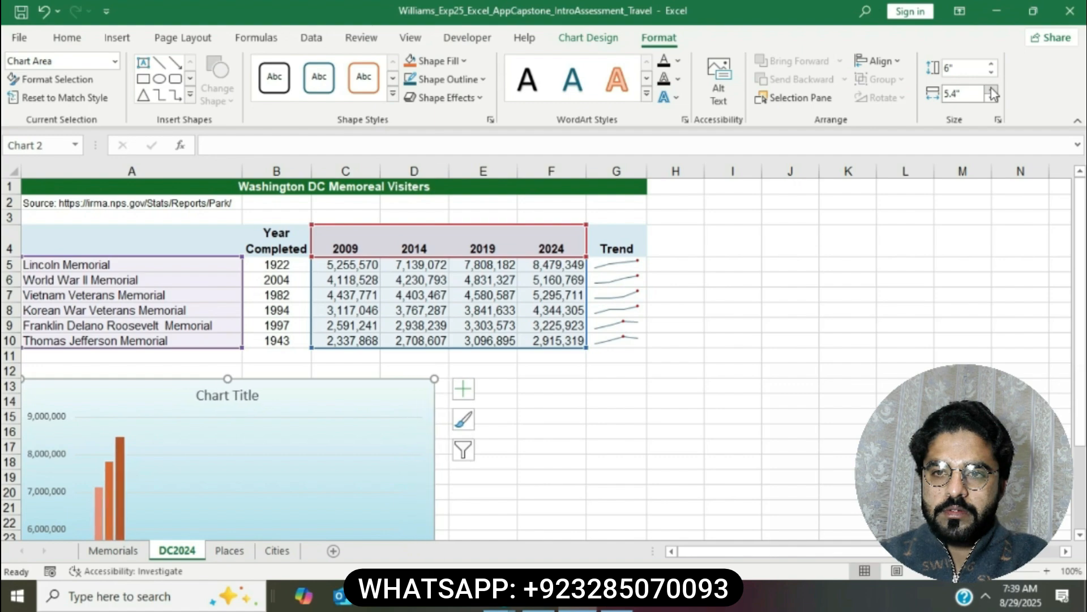
click(991, 89)
click(991, 89)
click(991, 89)
click(991, 89)
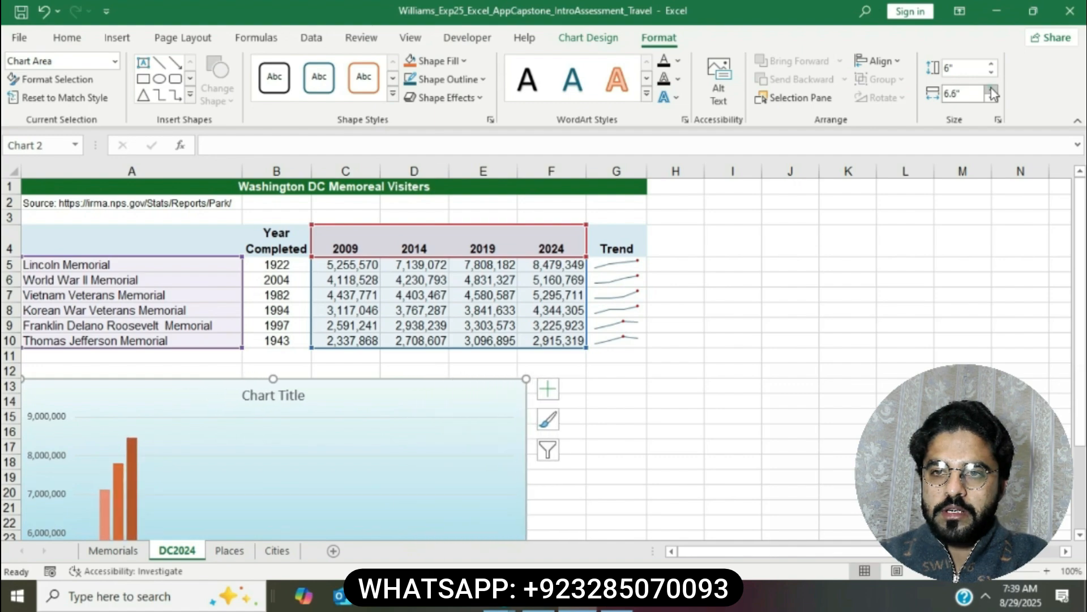
click(992, 89)
click(991, 89)
click(992, 97)
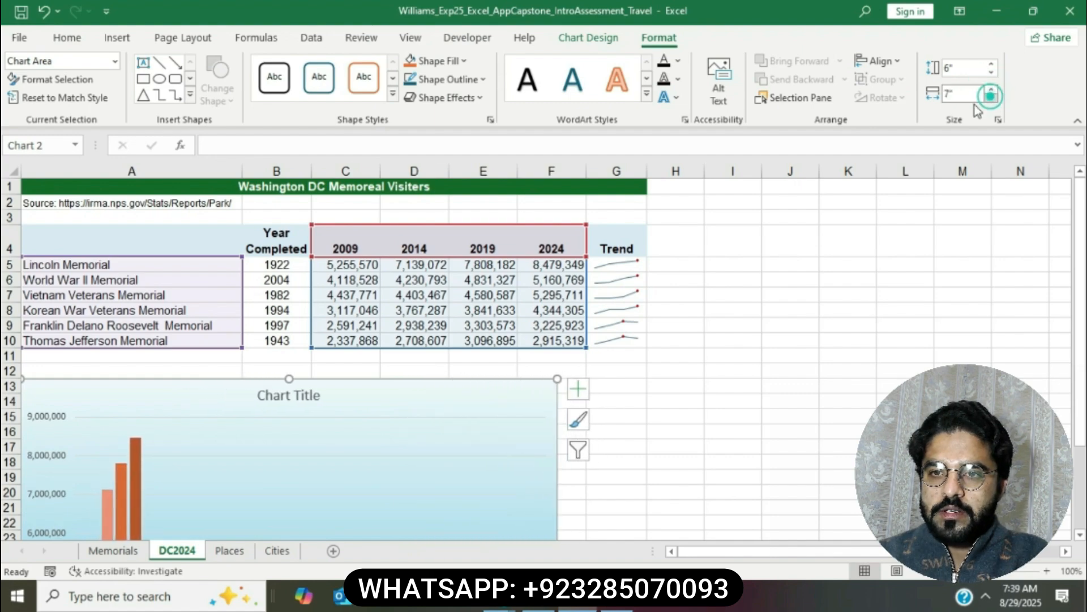
Select the Add Alt Text instruction of step 12 in Word, and open the chart's alt text for editing in Excel
key(alt+Tab)
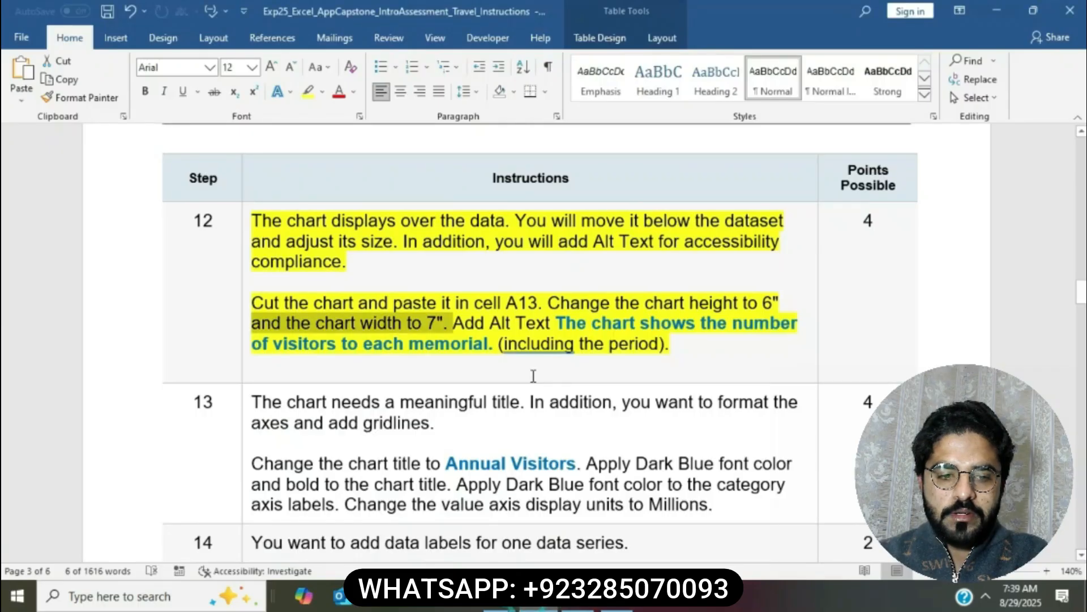
click(470, 322)
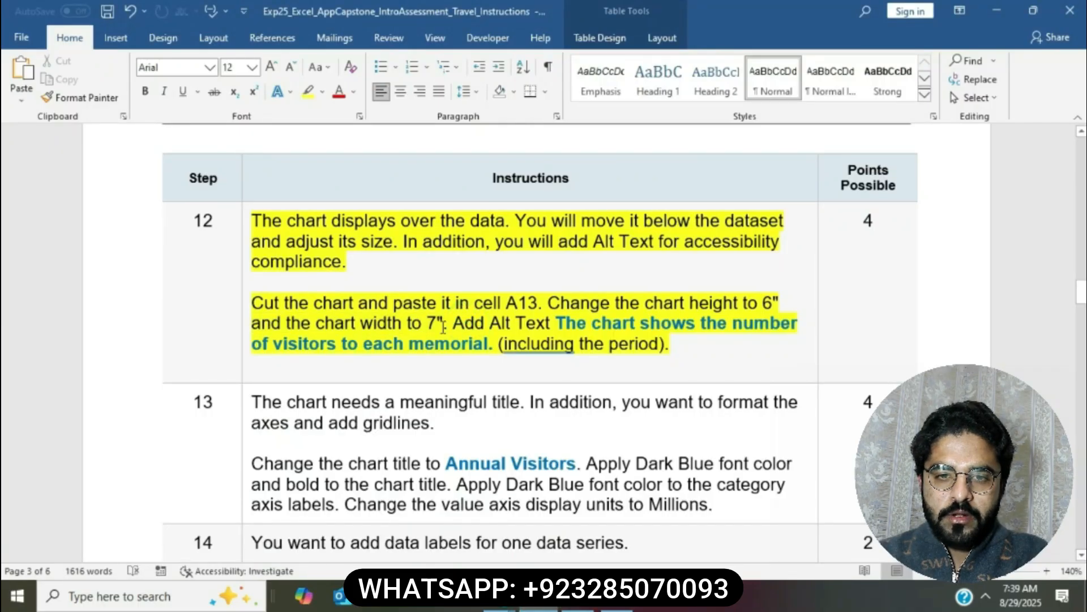
drag(455, 324, 670, 343)
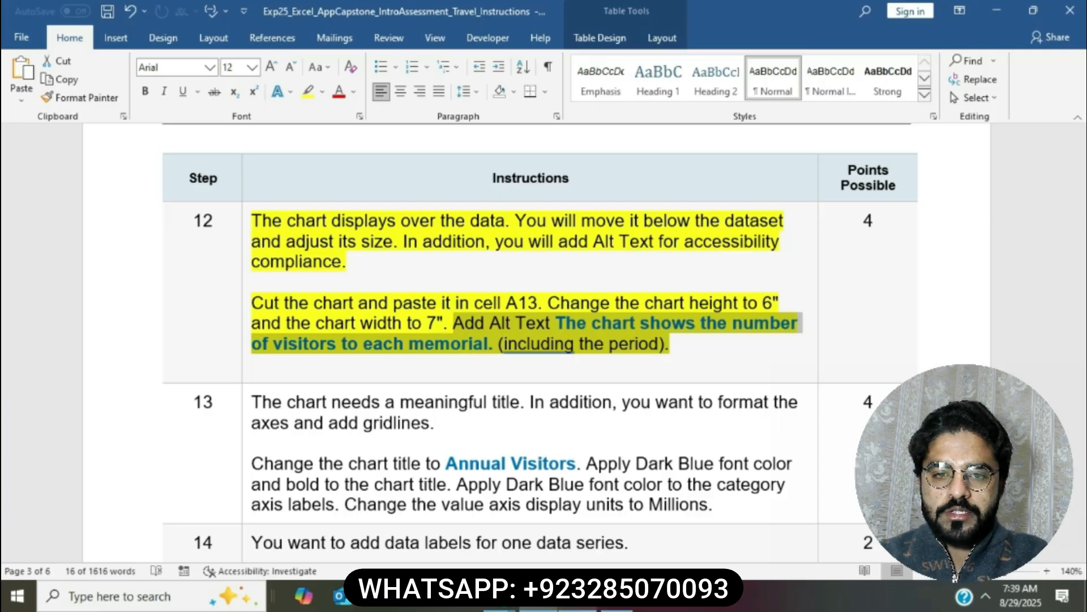
key(alt+Tab)
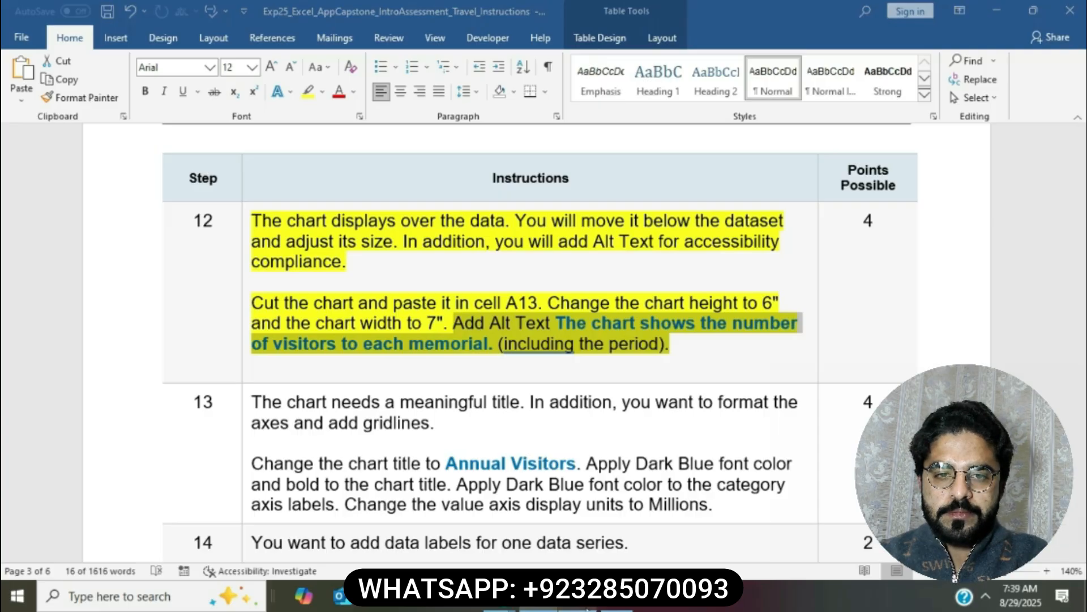
right_click(505, 391)
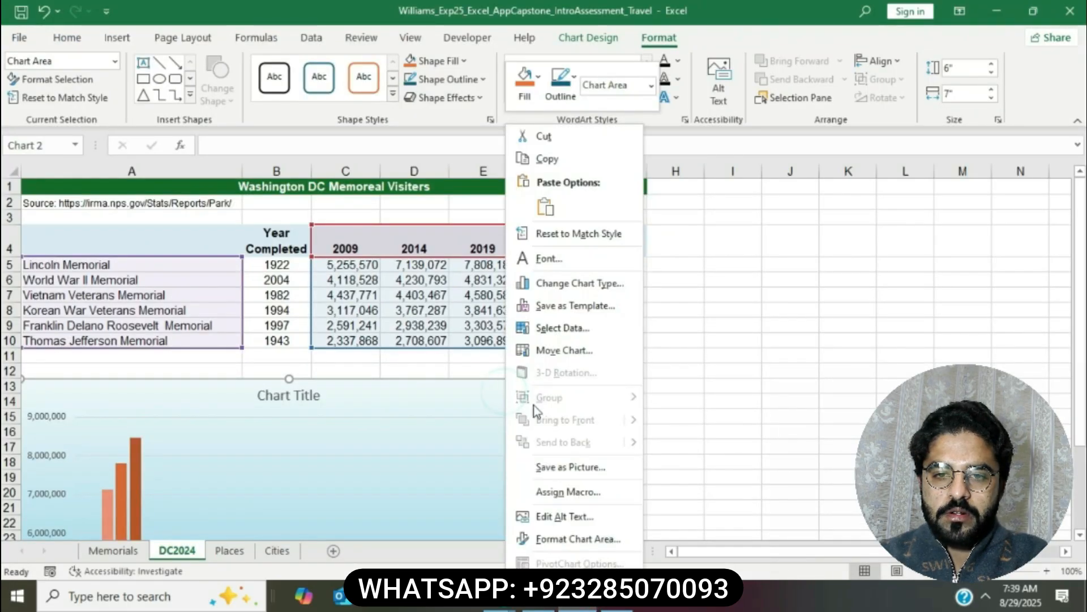
click(583, 515)
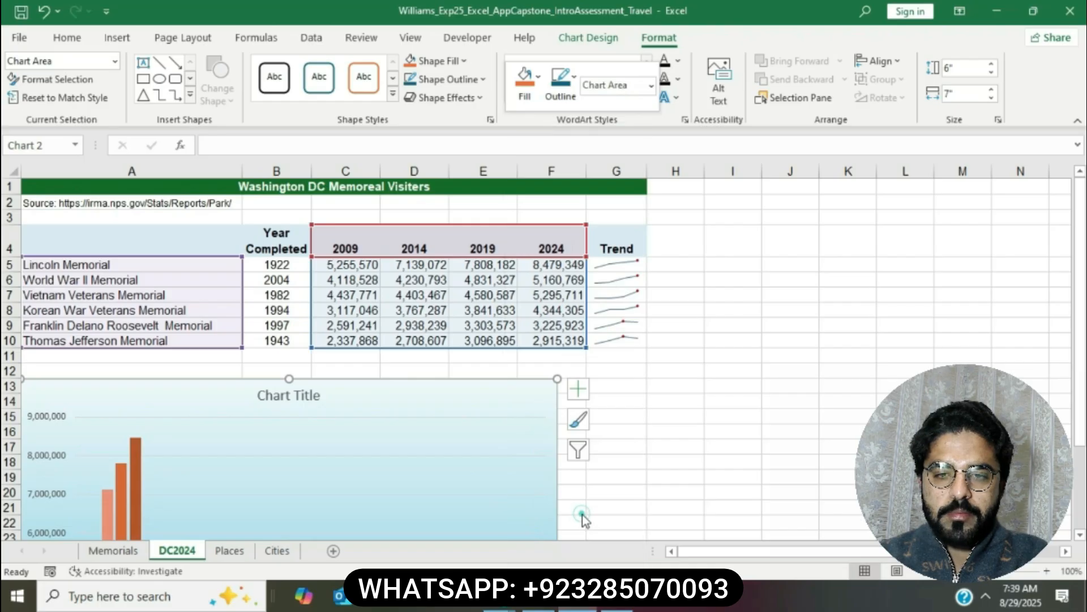
Enter "The chart shows the number of visitors to each memorial." as the chart's alt text, consulting the wording in Word
click(539, 607)
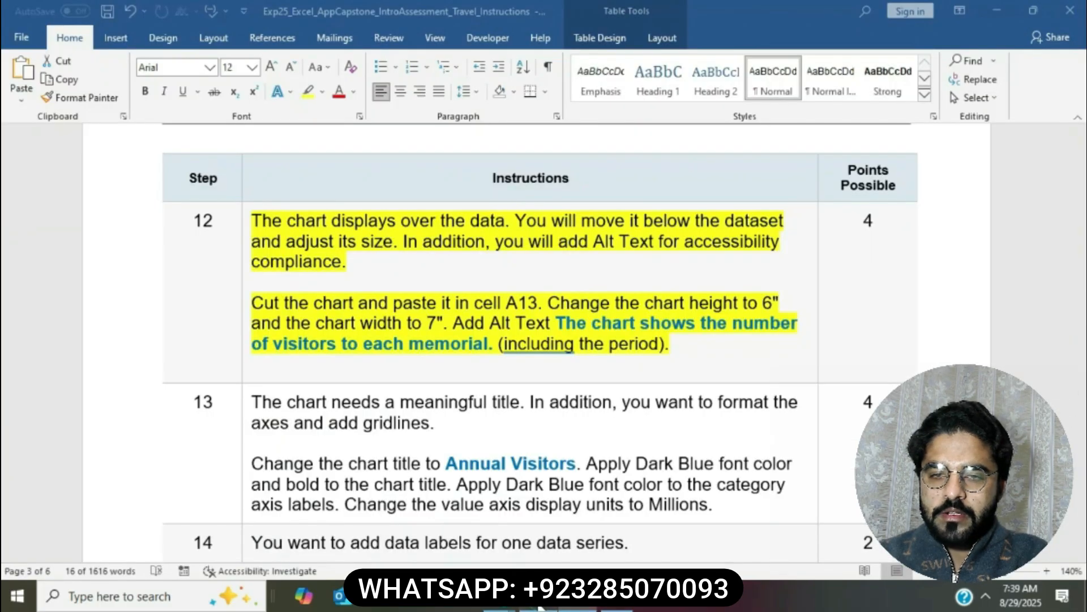
click(579, 352)
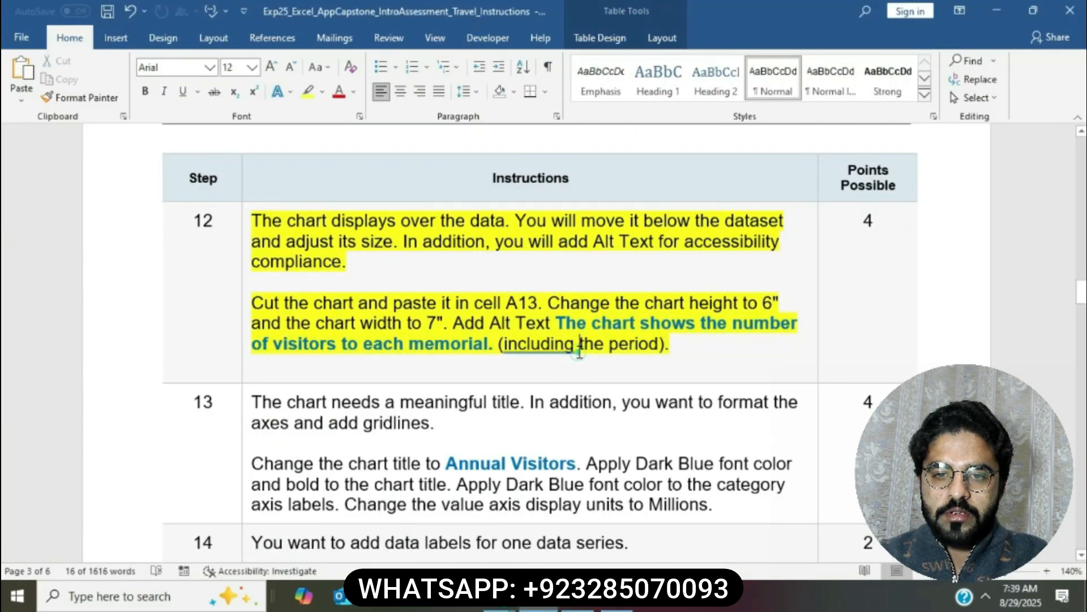
key(alt+Tab)
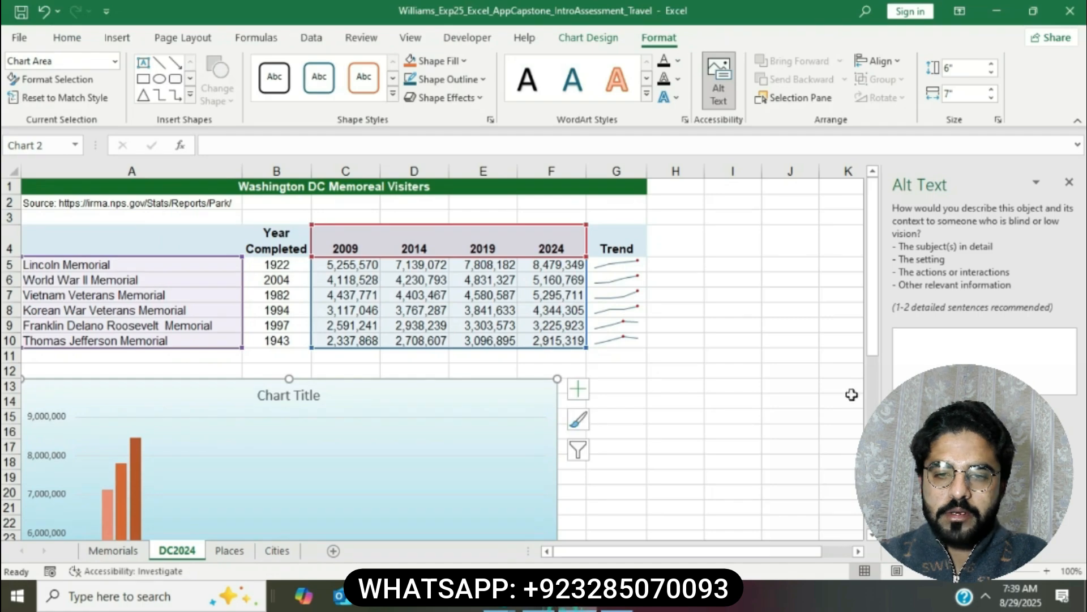
click(913, 365)
text(The)
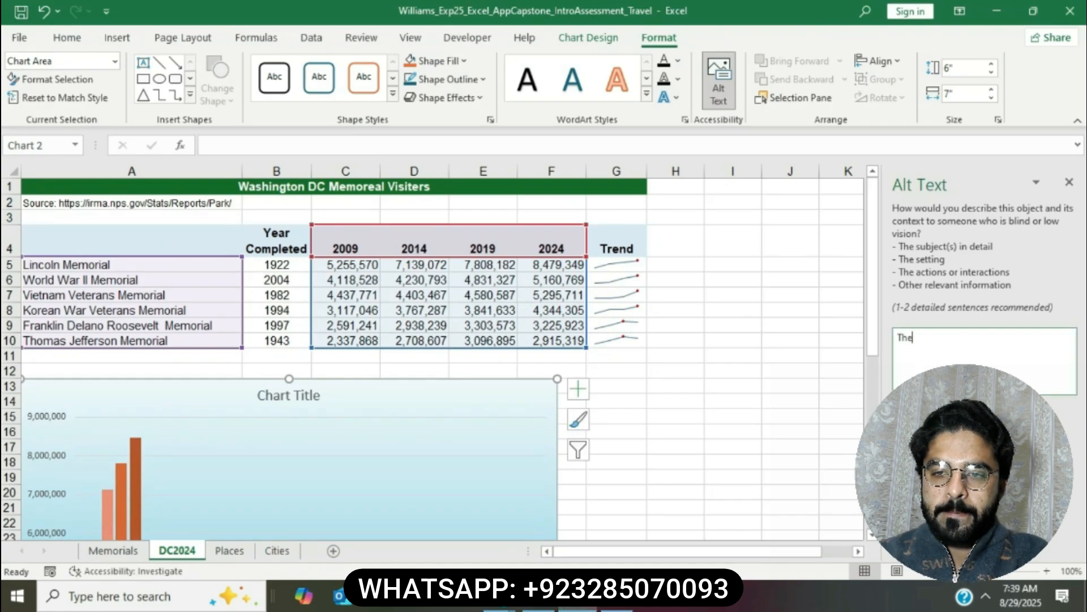
text( chart shows)
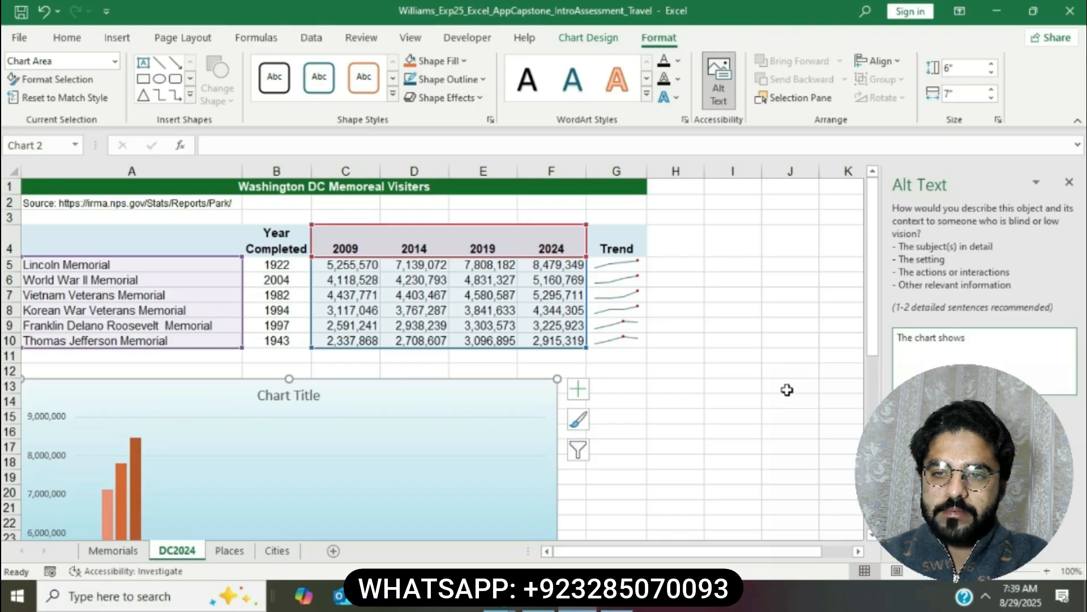
click(538, 598)
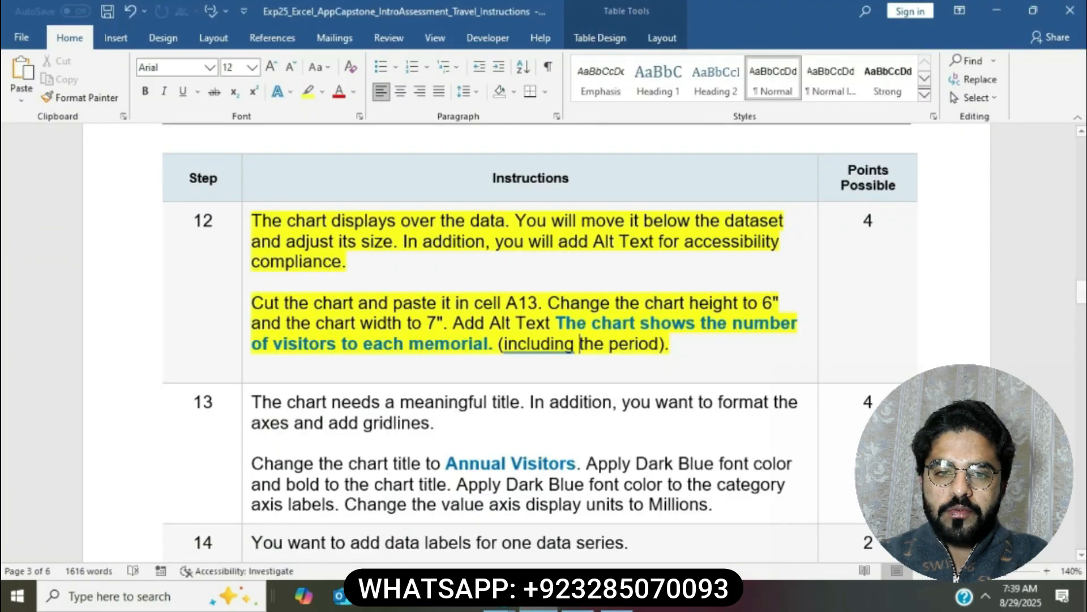
click(570, 605)
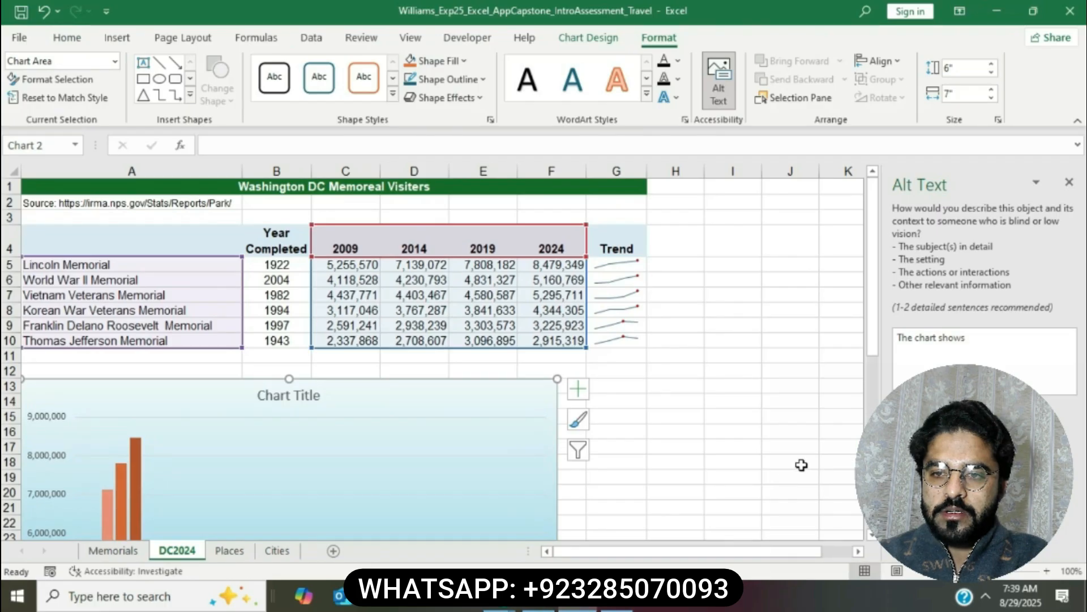
click(994, 347)
text(the number of visitors)
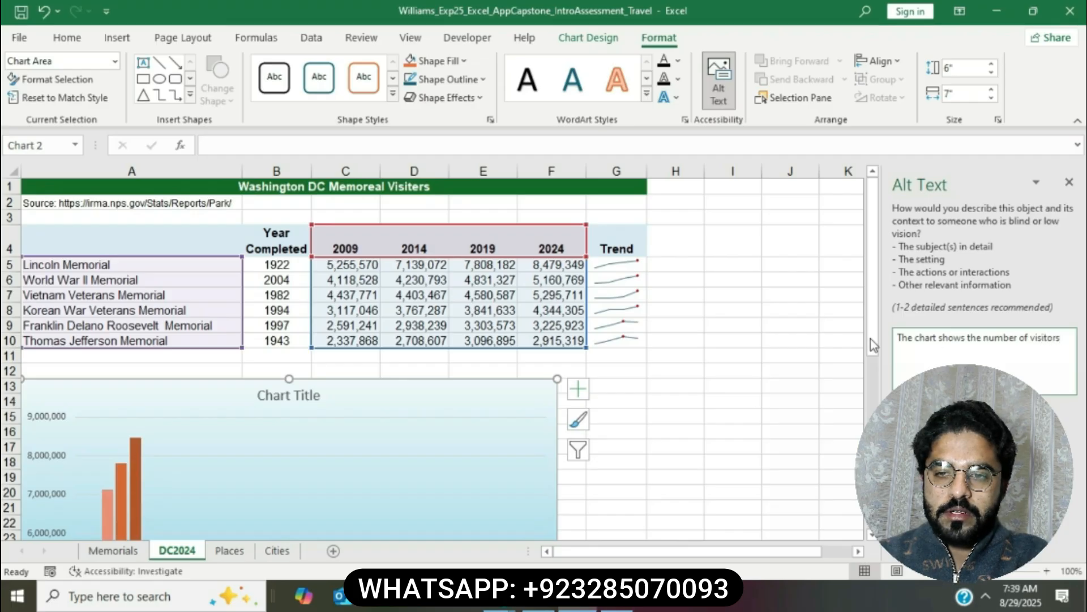
key(alt+Tab)
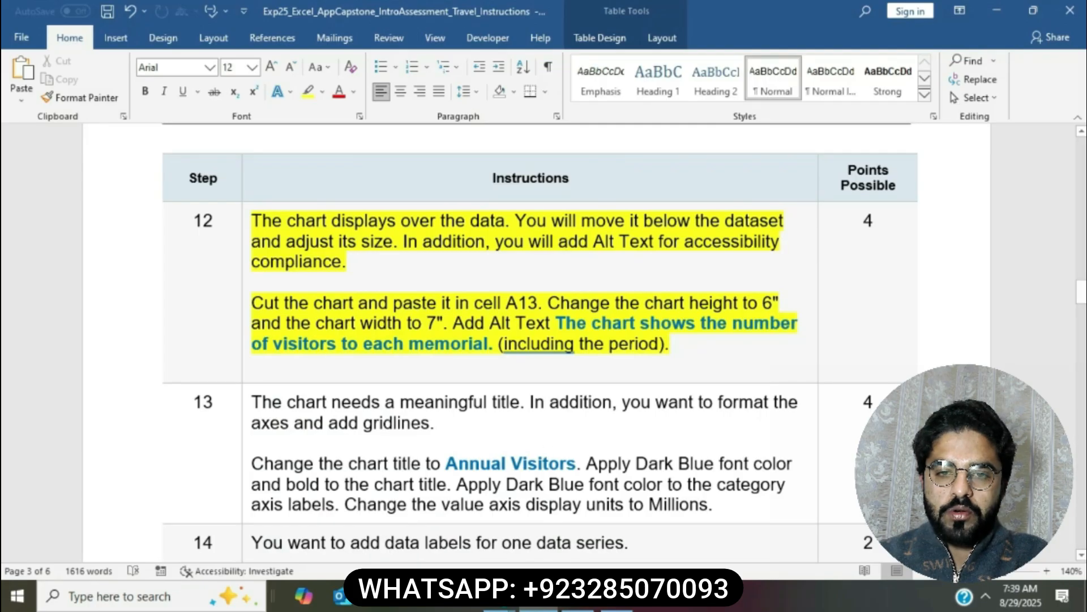
key(alt+Tab)
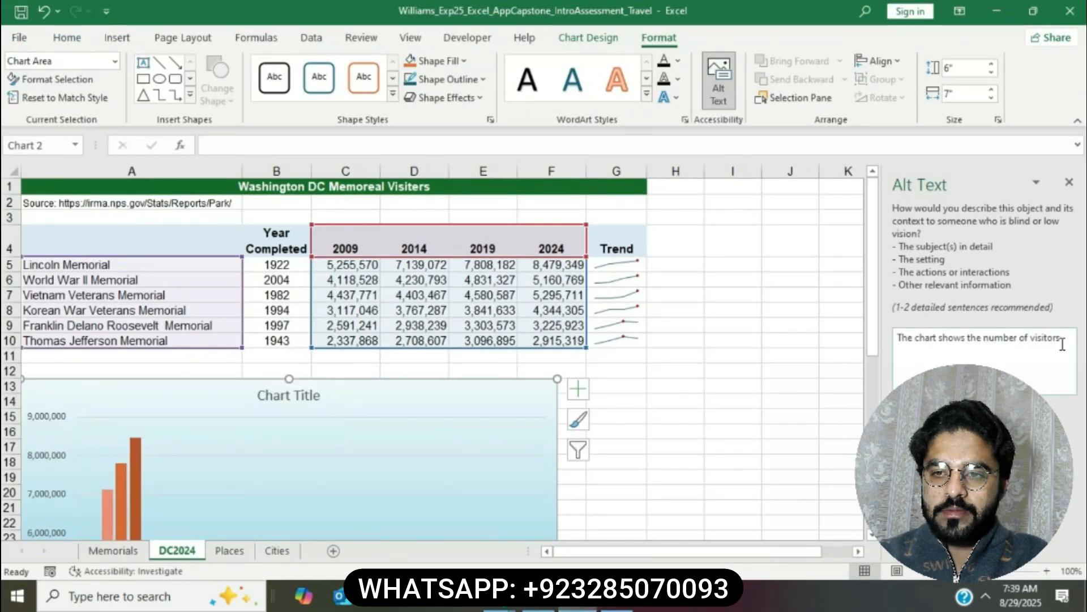
click(1063, 344)
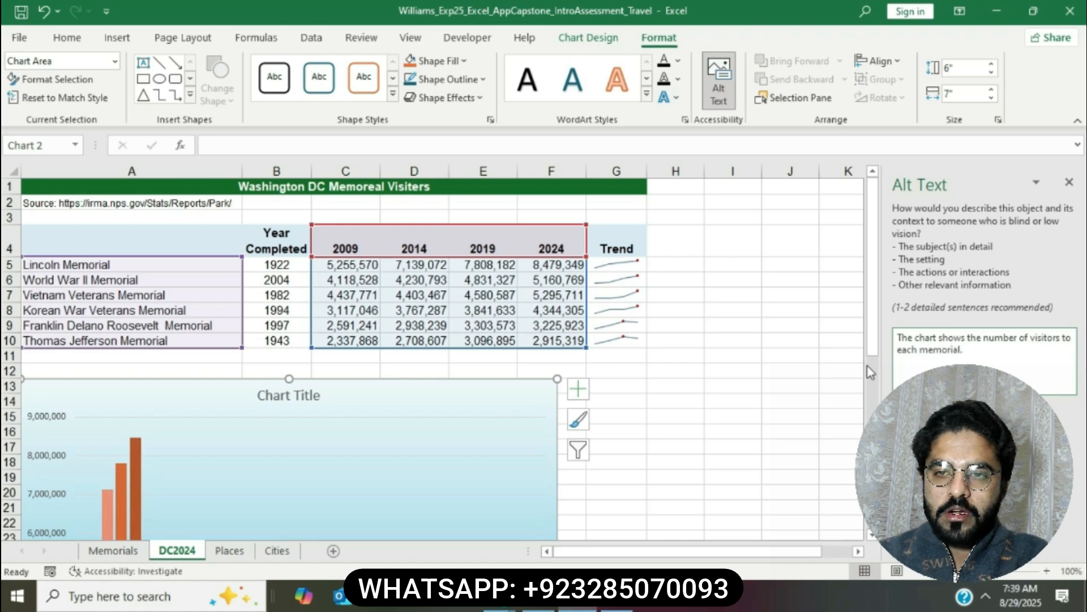
Compare the chart's alt text in Excel with the step 12 wording in Word, and close the alt text editor
click(542, 607)
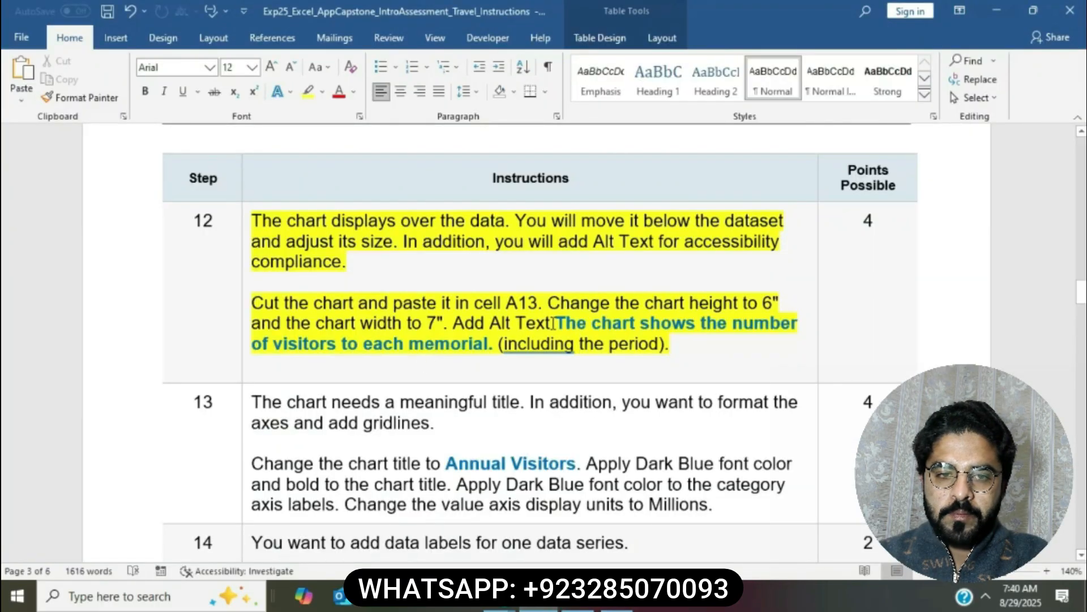
drag(557, 322, 502, 344)
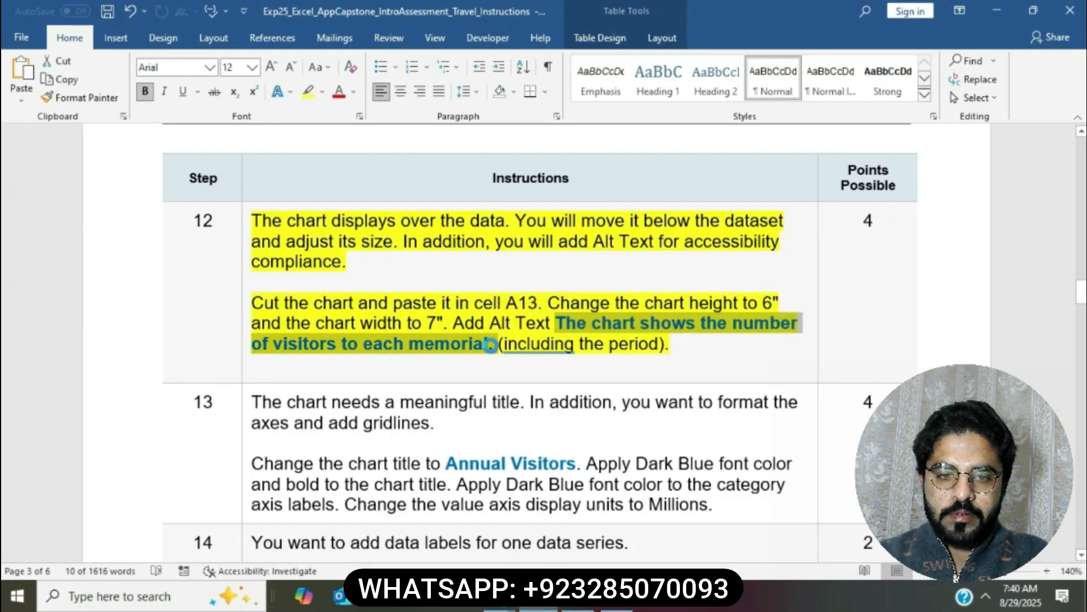
click(578, 601)
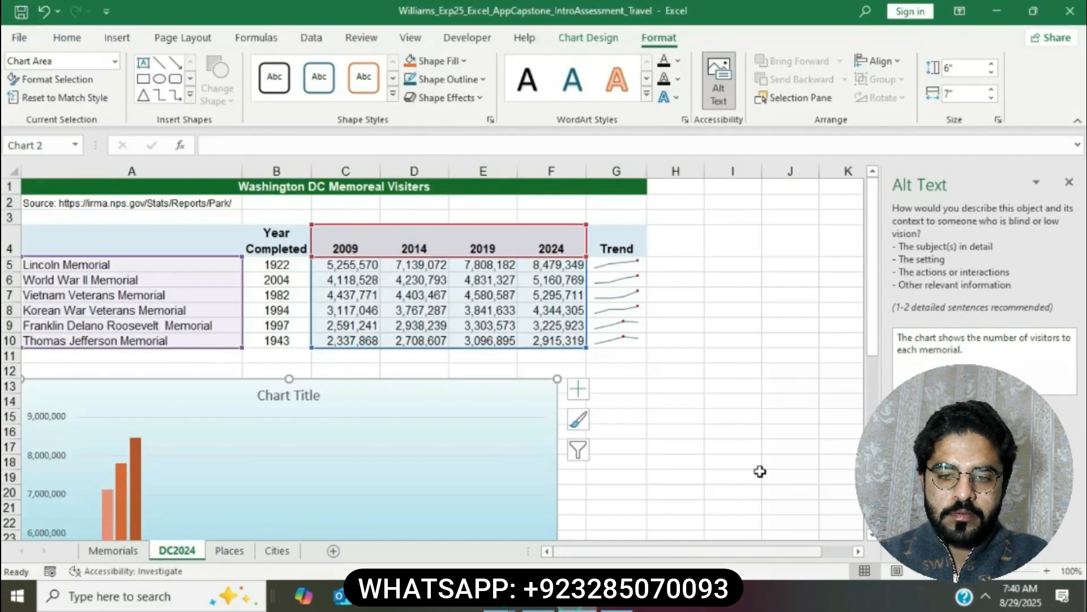
drag(898, 340, 981, 354)
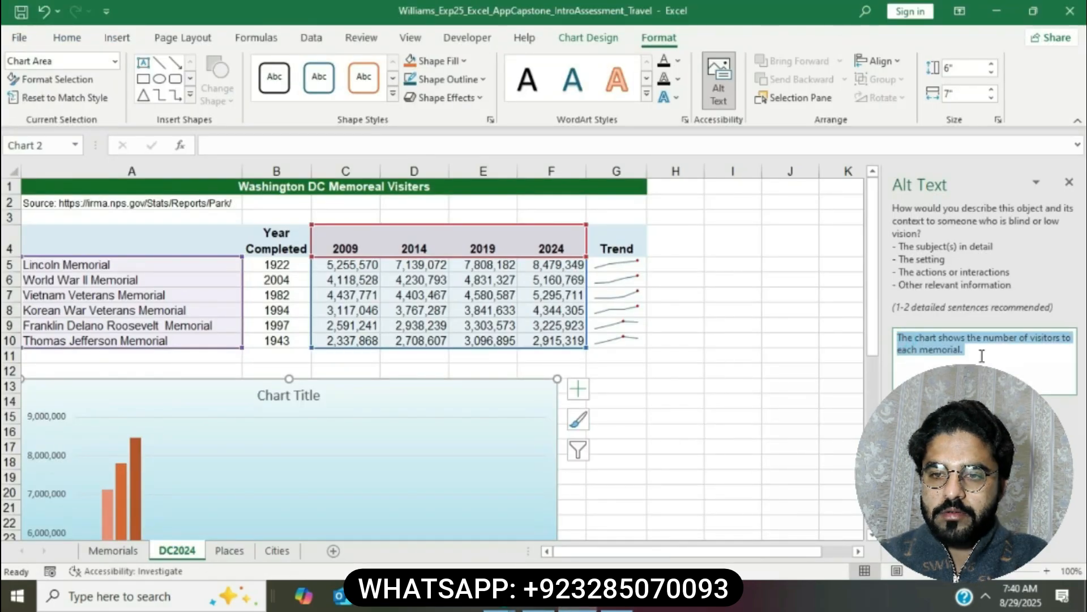
click(982, 356)
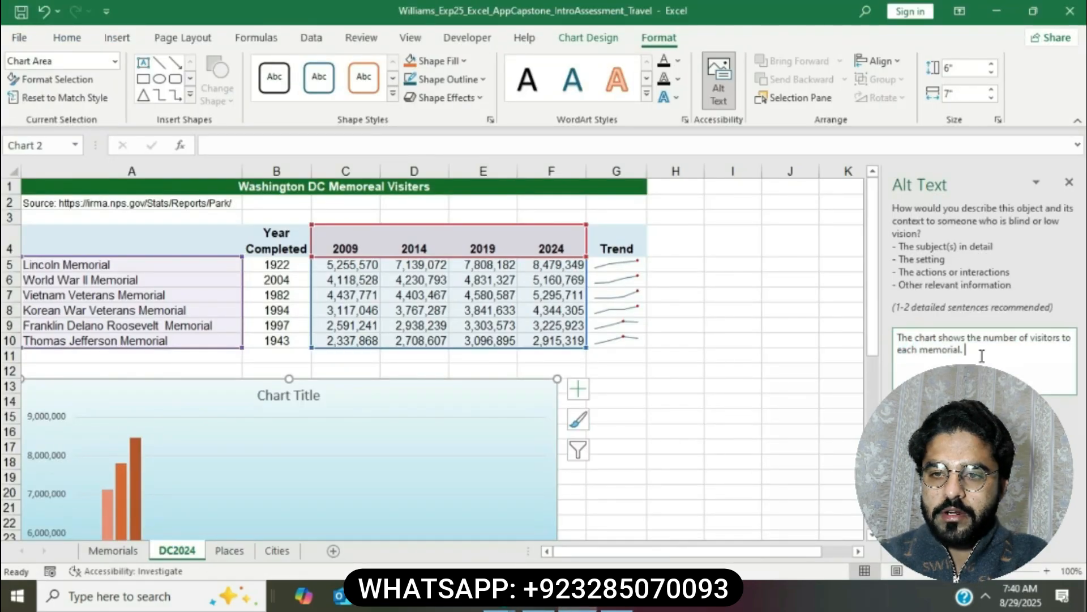
click(816, 357)
click(1071, 184)
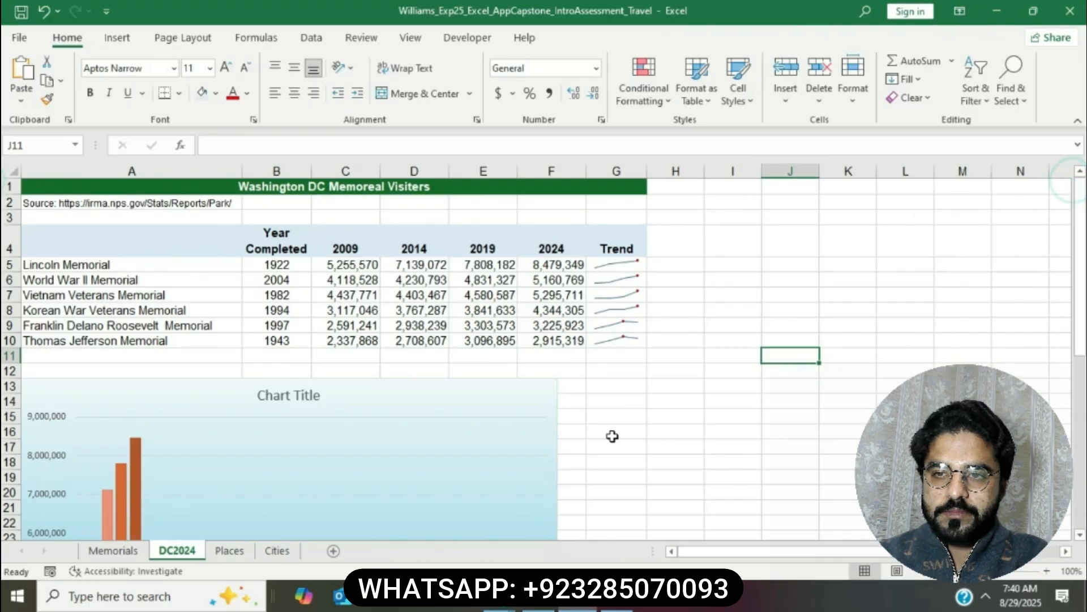
View the step 13 instructions in Word, and recheck the chart's saved alt text in Excel
click(538, 601)
click(542, 368)
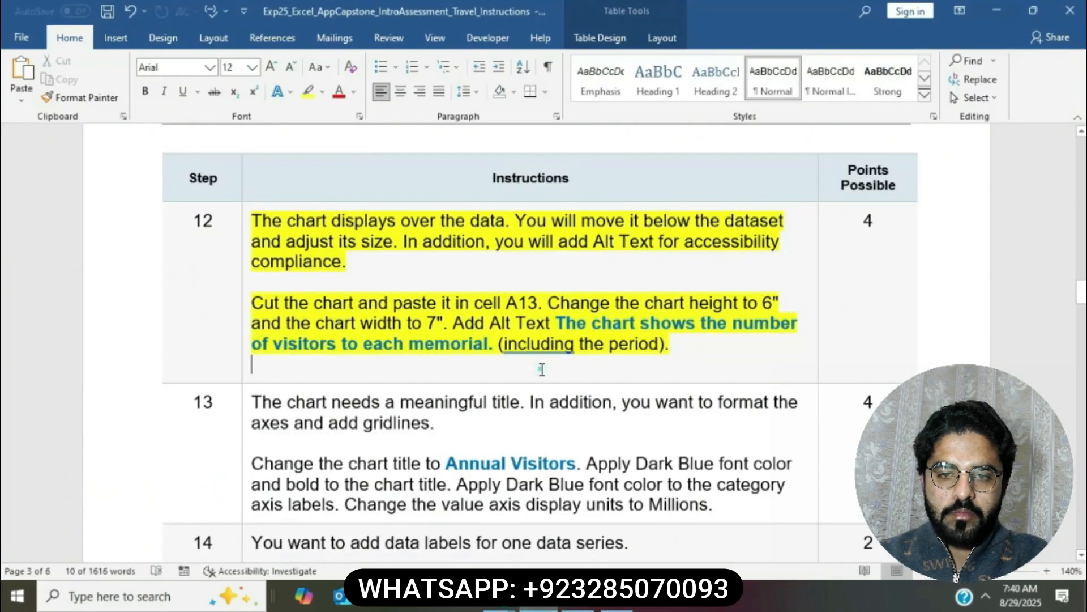
scroll(541, 369, down, 3)
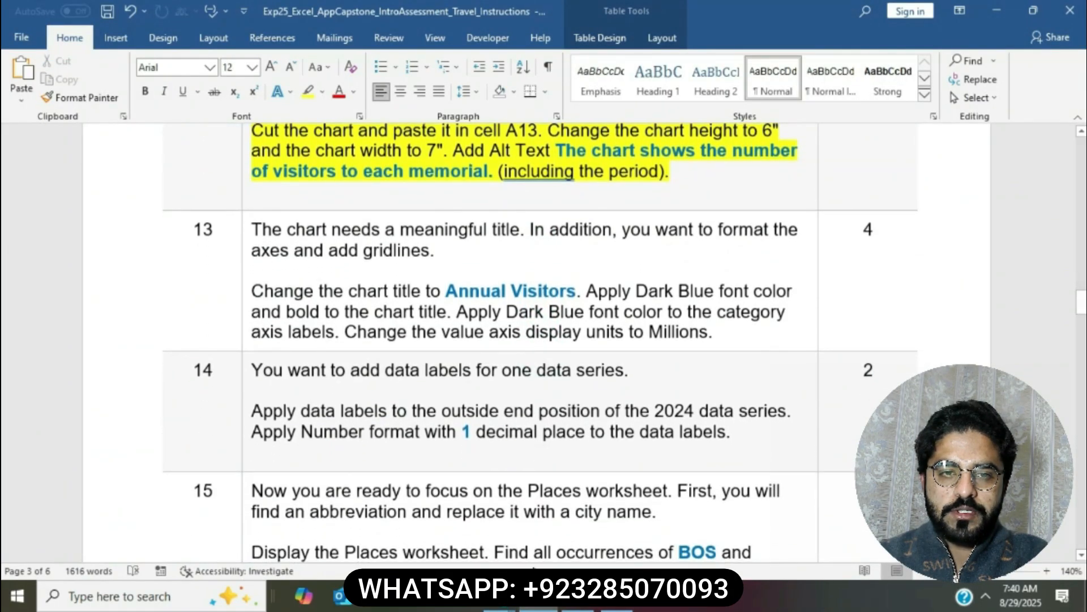
click(617, 601)
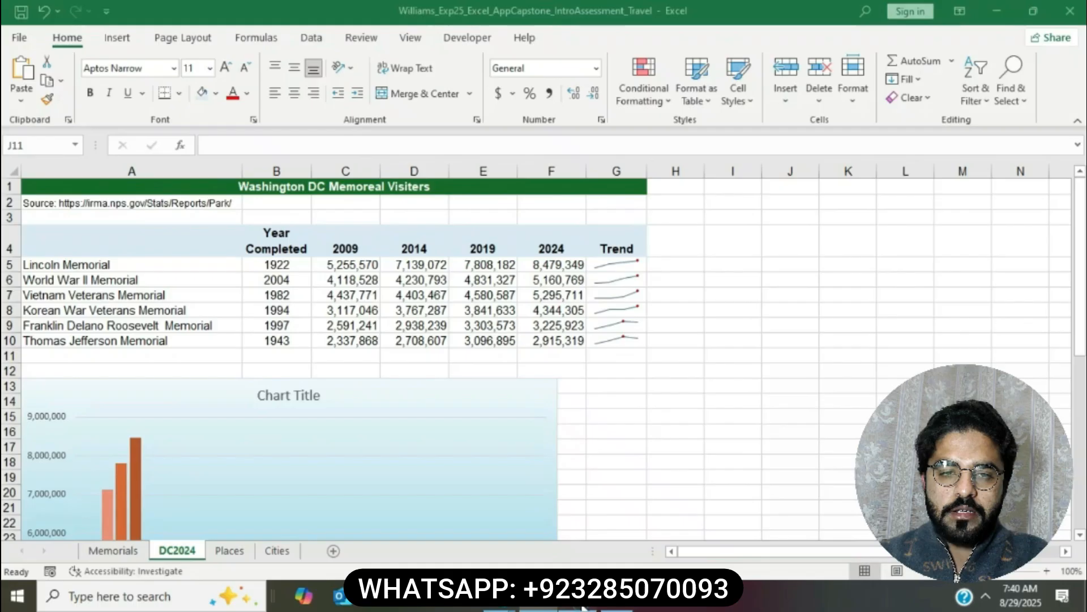
right_click(528, 384)
click(572, 515)
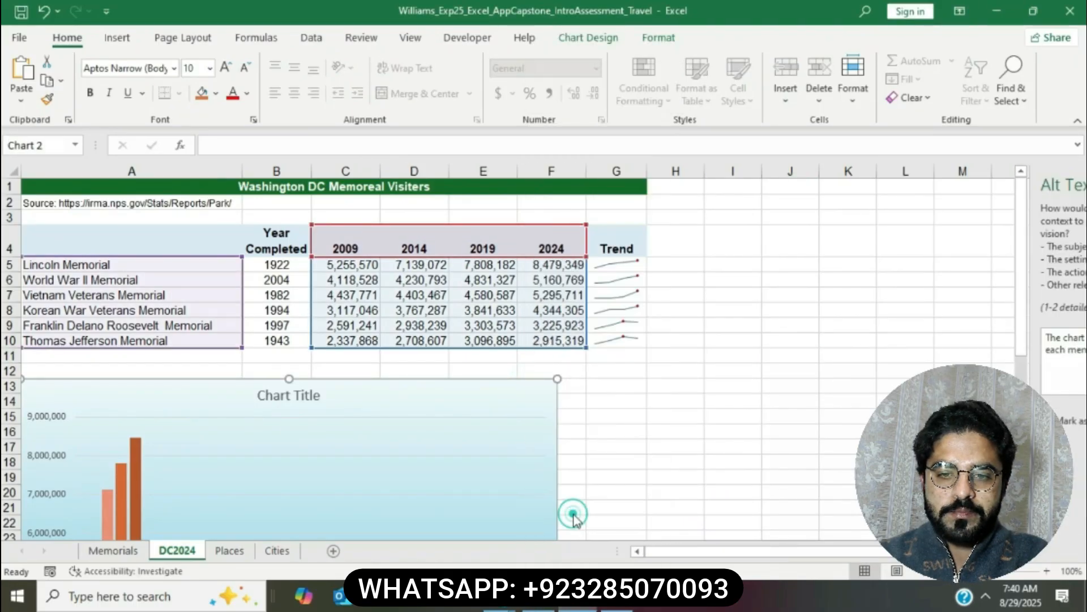
click(1068, 185)
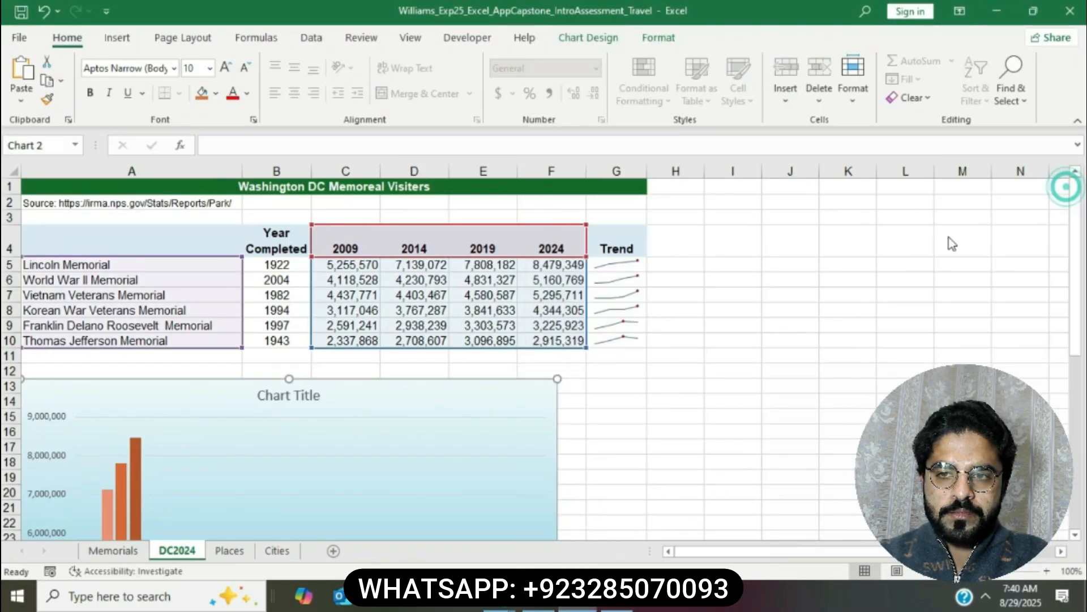
Switch to Word and highlight all of the step 13 instructions in yellow
click(539, 601)
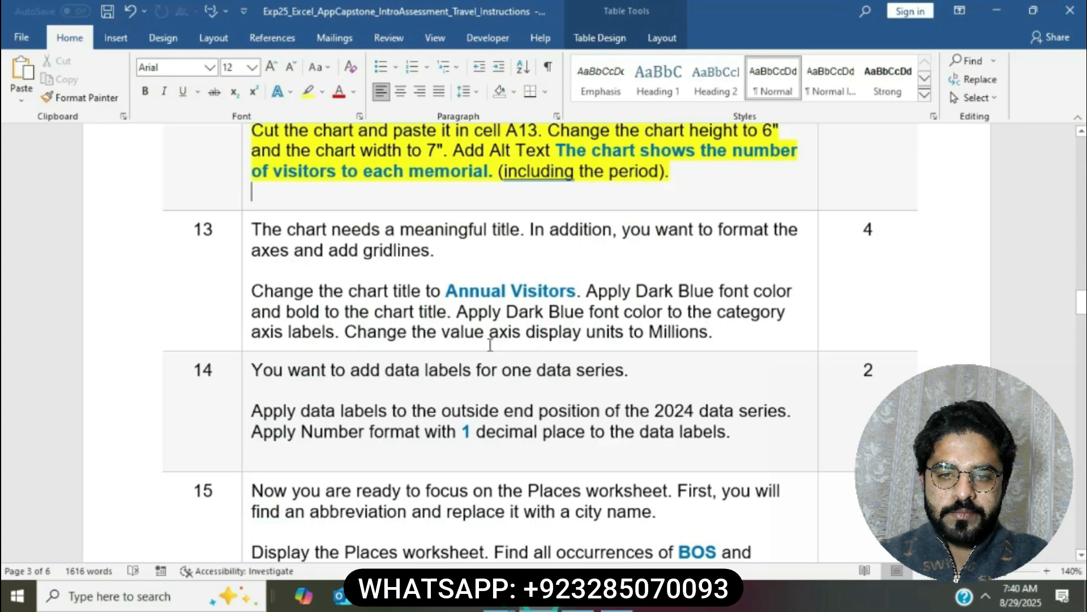
click(247, 228)
click(313, 204)
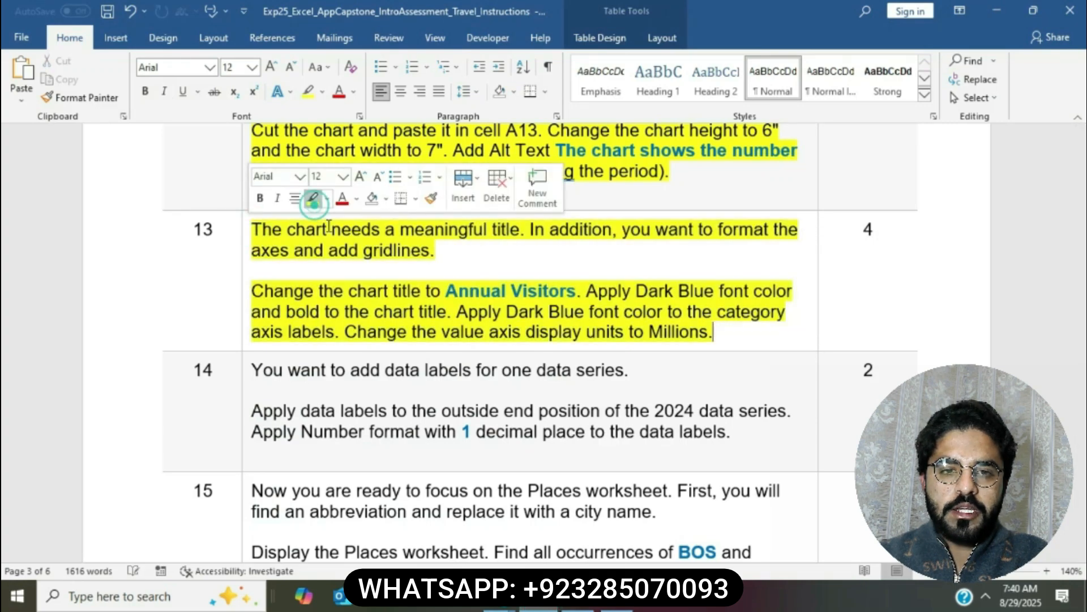
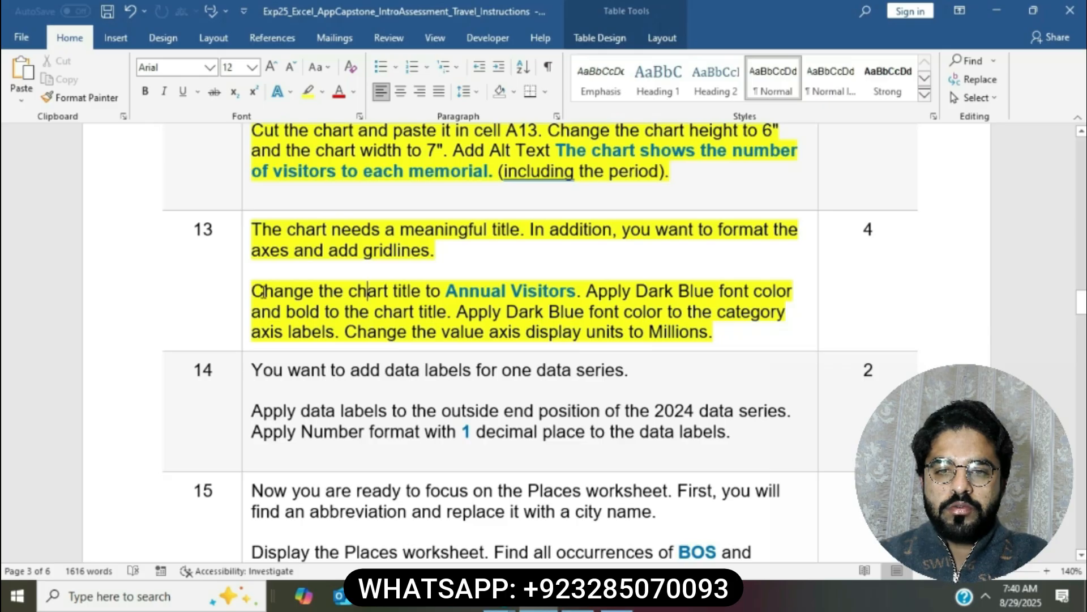
Check the title wording in step 13 in Word, switch to Excel and change the DC2024 chart's title to "Annual Visitors"
drag(263, 292, 576, 290)
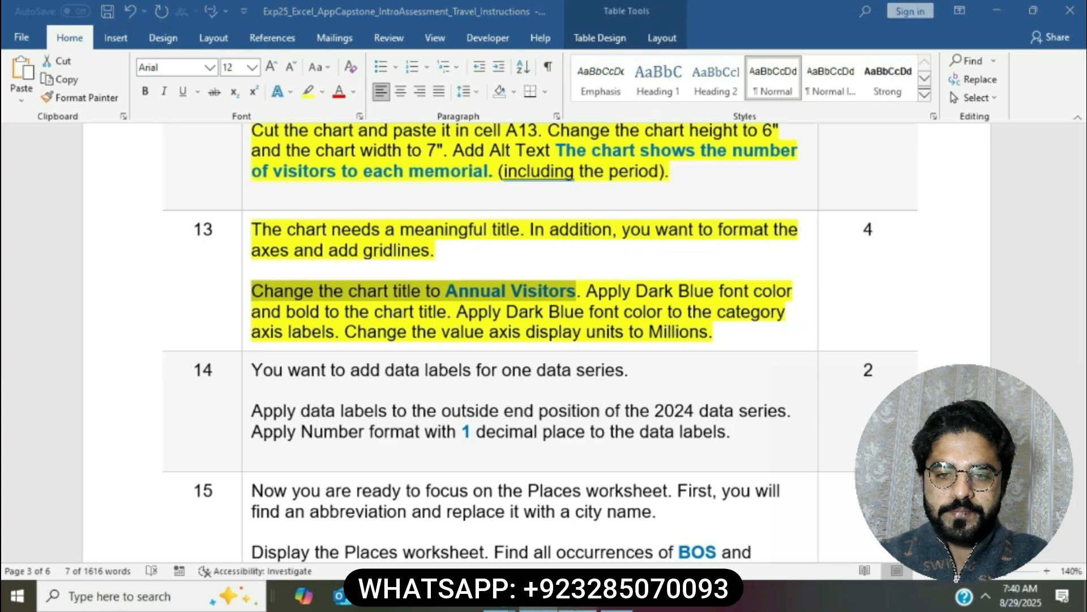
key(alt+Tab)
click(299, 395)
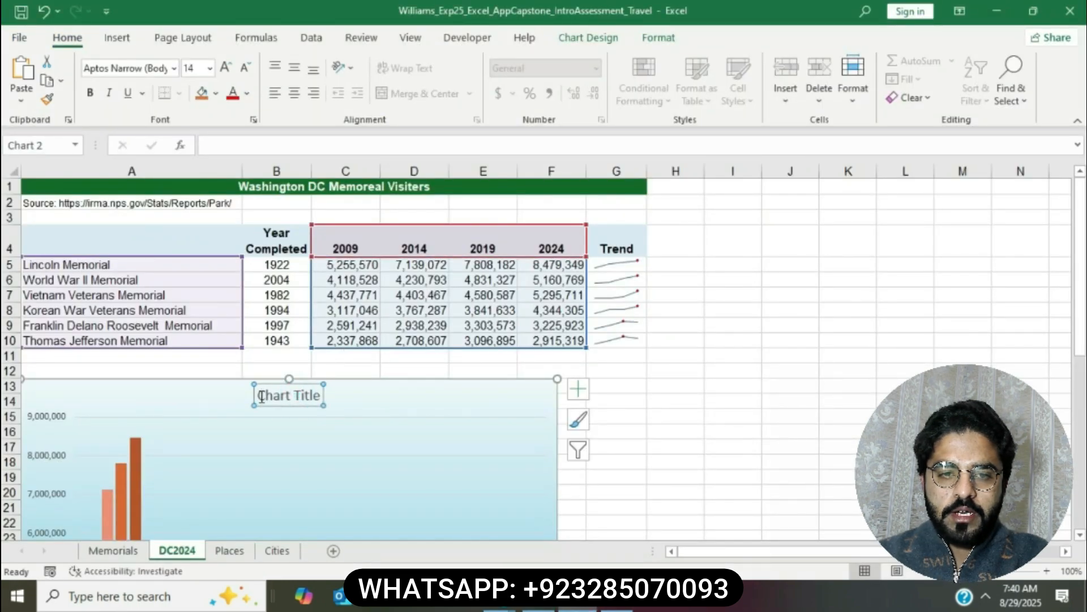
drag(261, 396, 322, 396)
key(BackSpace)
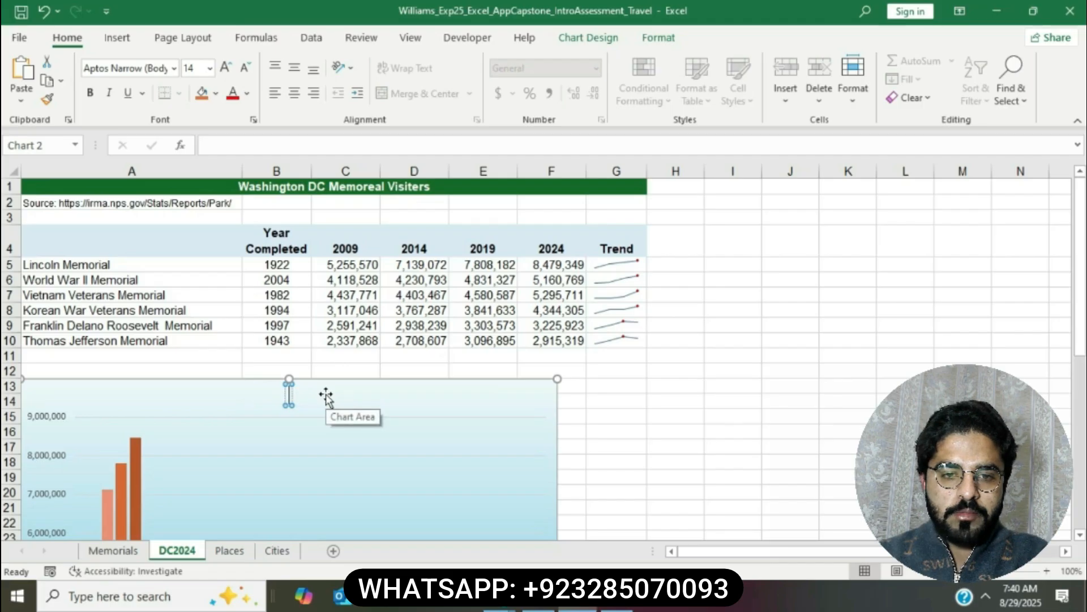
text(A)
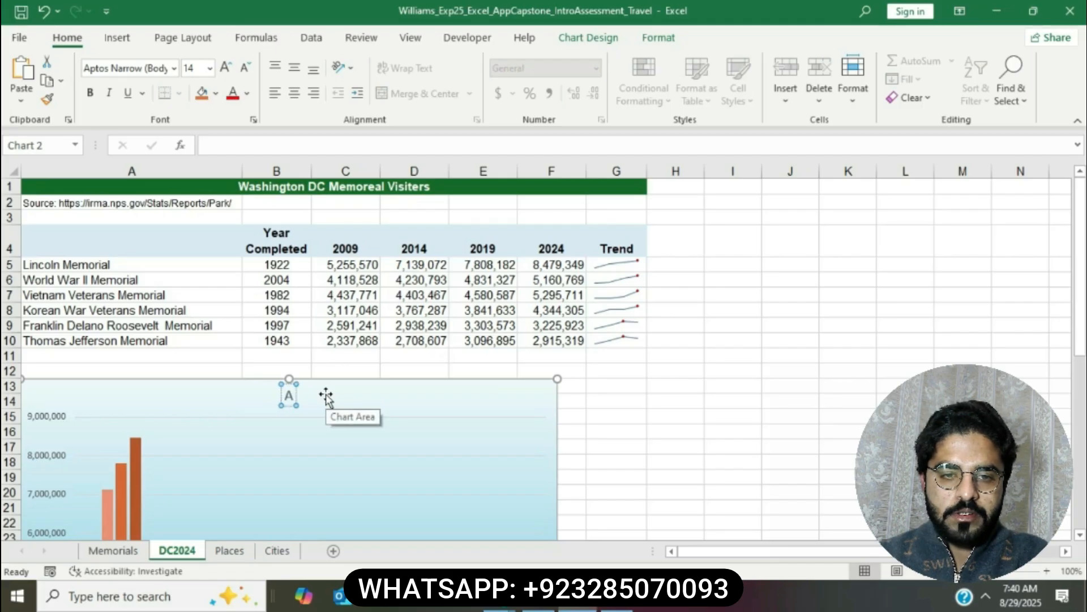
text(nnual)
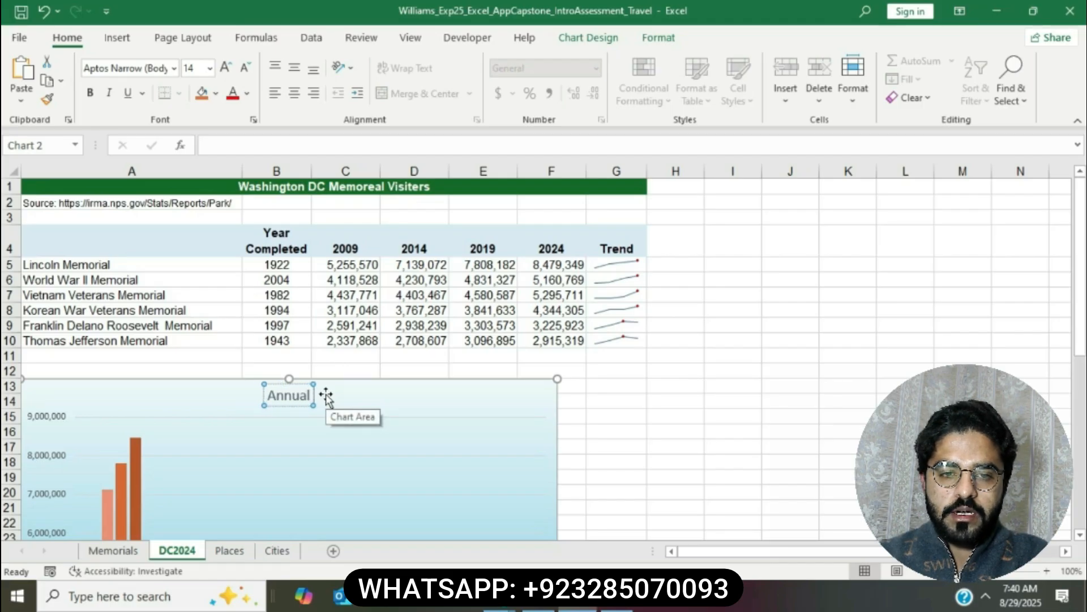
text( Vis)
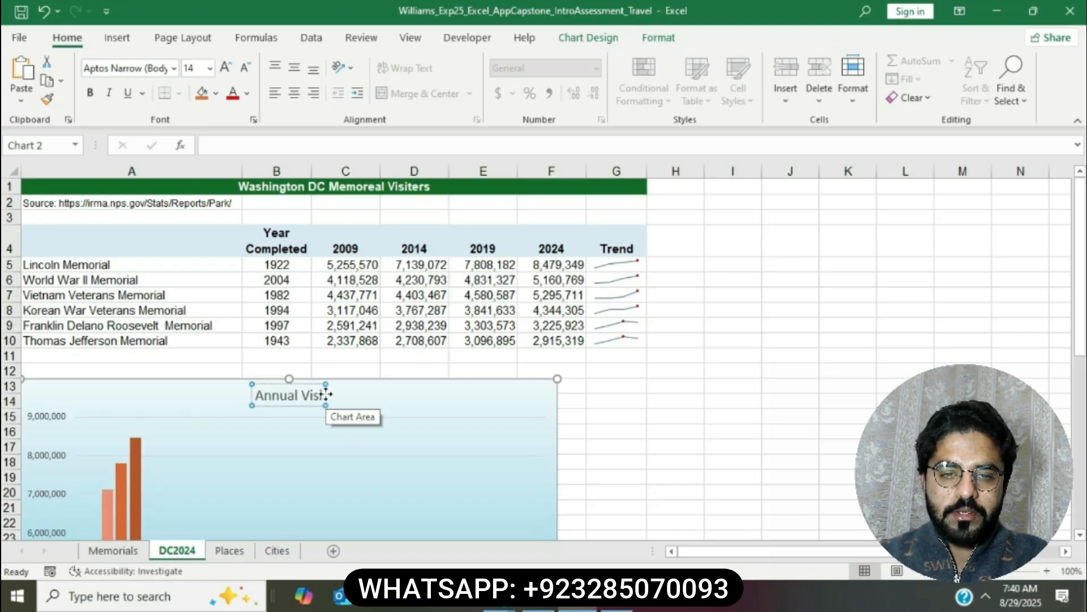
text(itors)
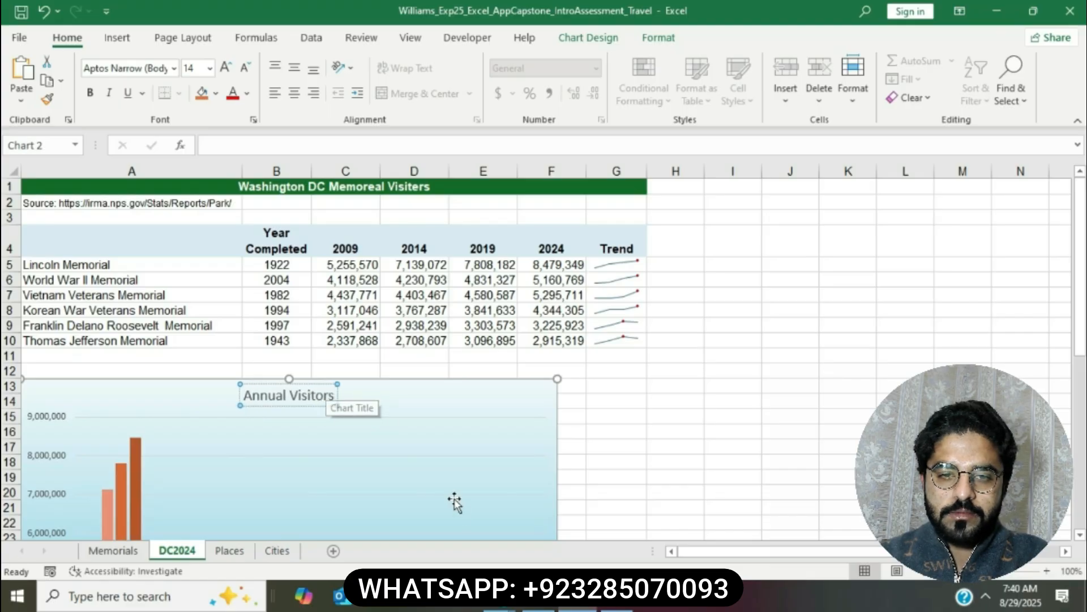
Consult the font color instruction in Word, and apply the standard Dark Blue font color to the chart title in Excel
click(539, 597)
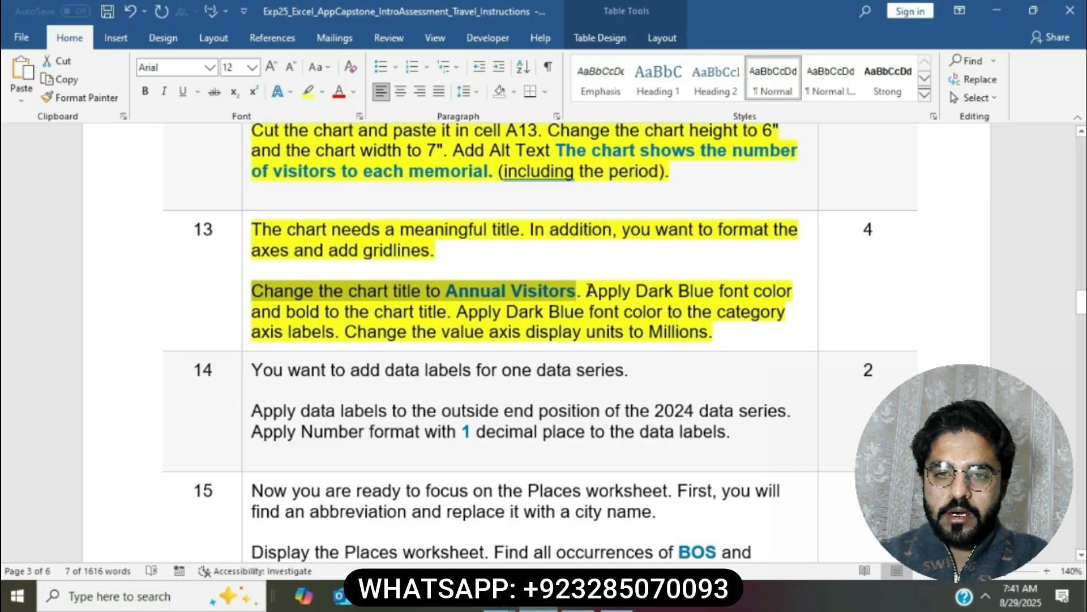
drag(587, 290, 796, 292)
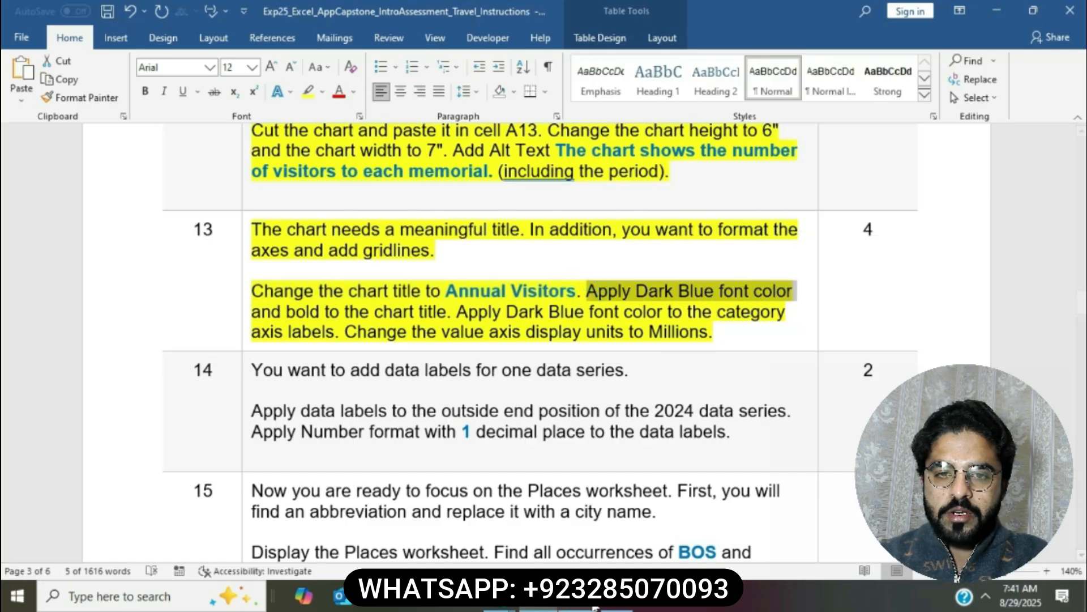
click(594, 606)
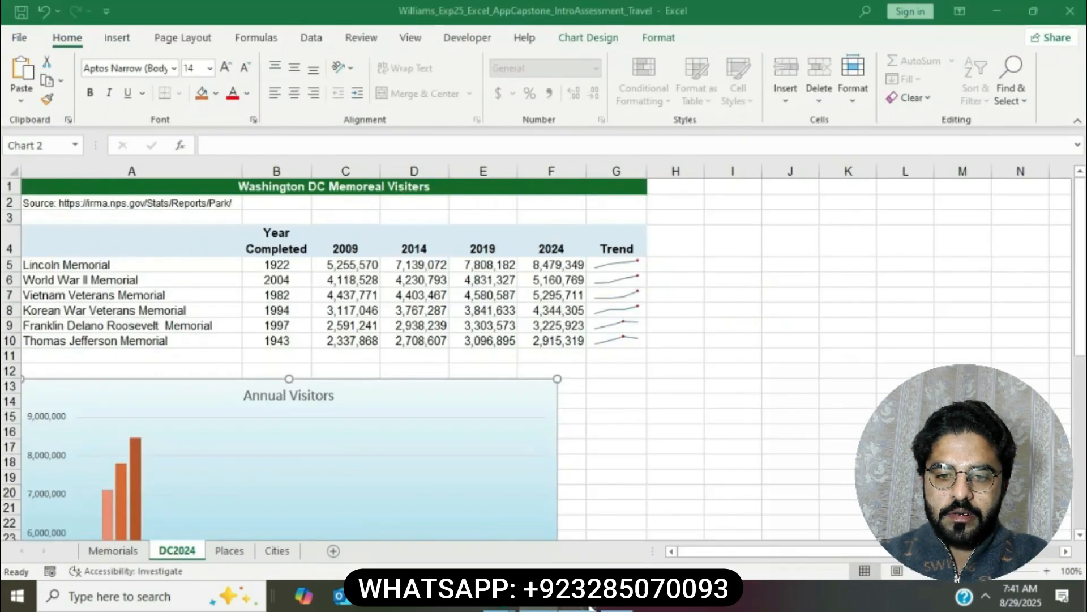
triple_click(268, 395)
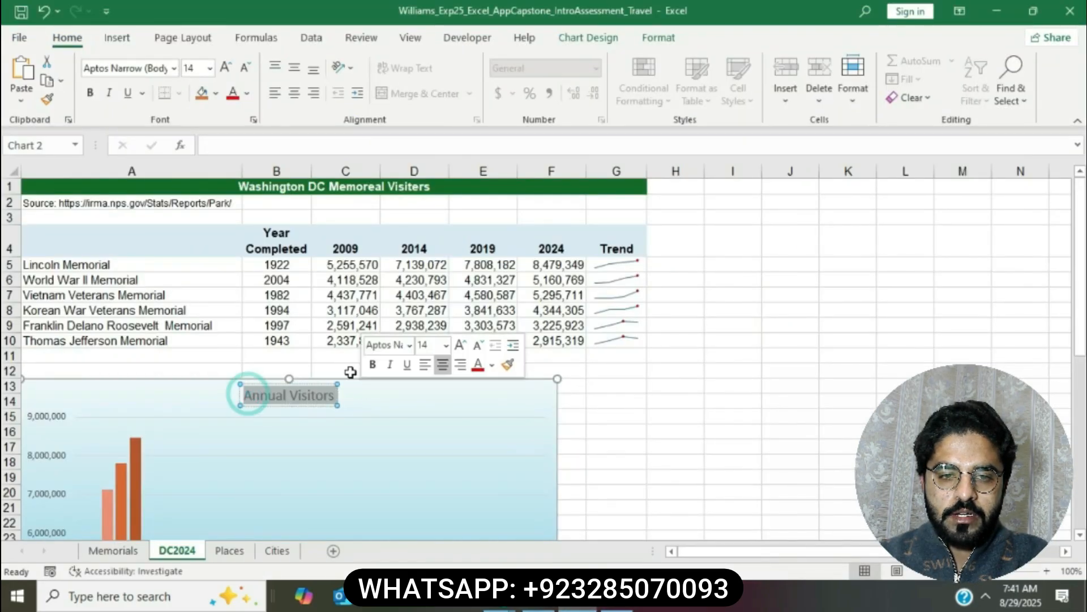
click(248, 93)
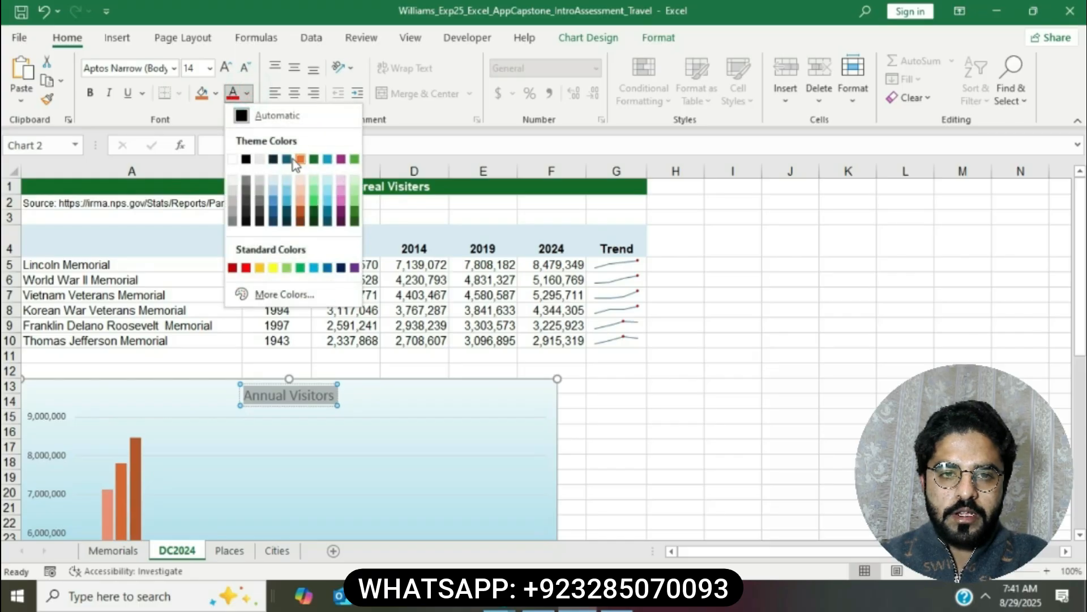
click(341, 268)
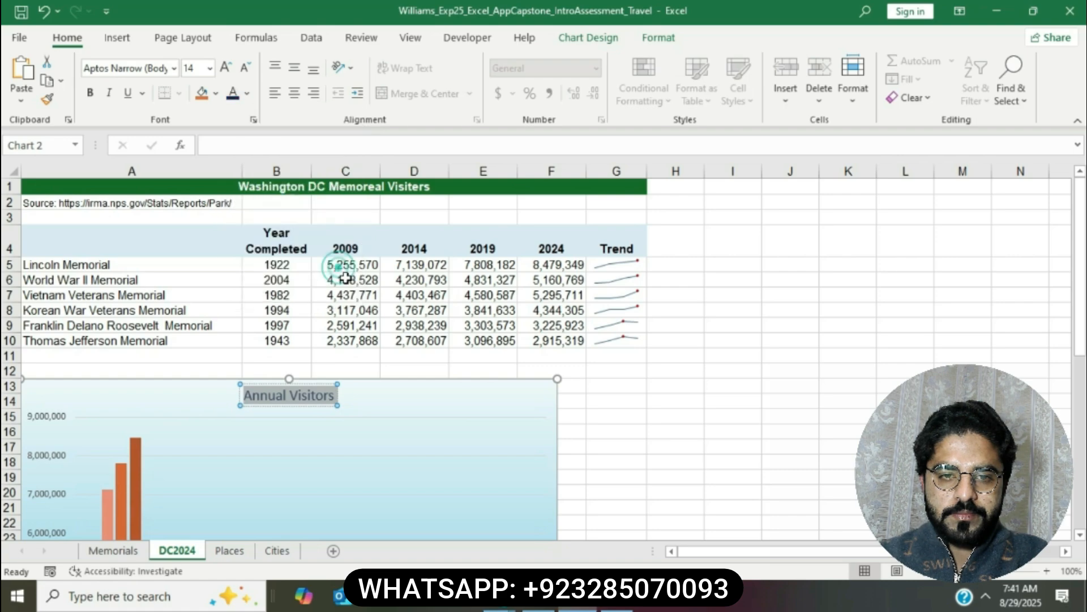
Consult the title's bold instruction in Word, and make the chart title bold in Excel
key(alt+Tab)
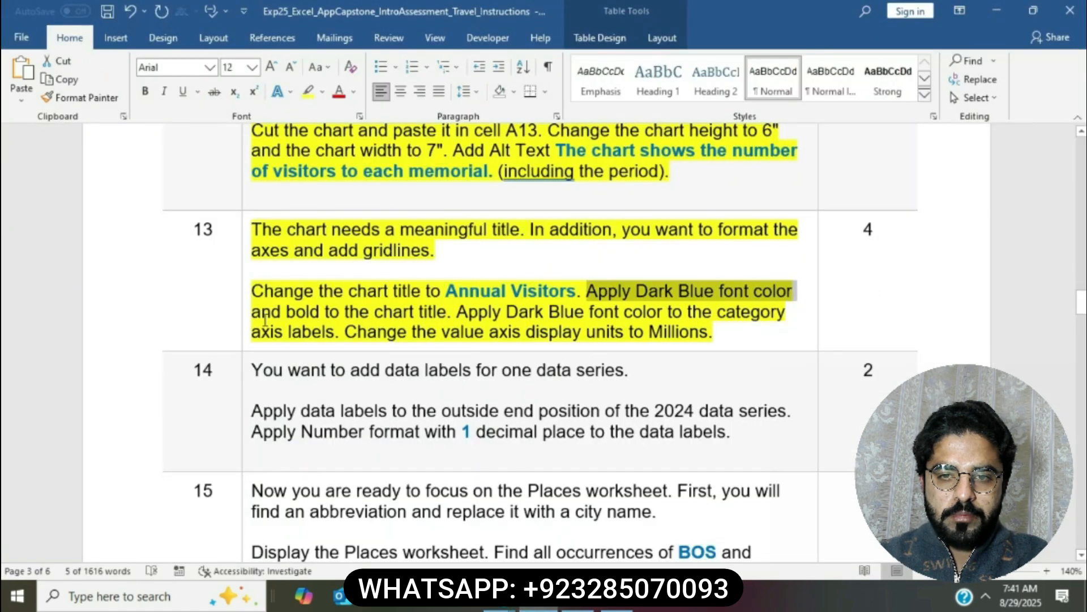
drag(253, 311, 447, 312)
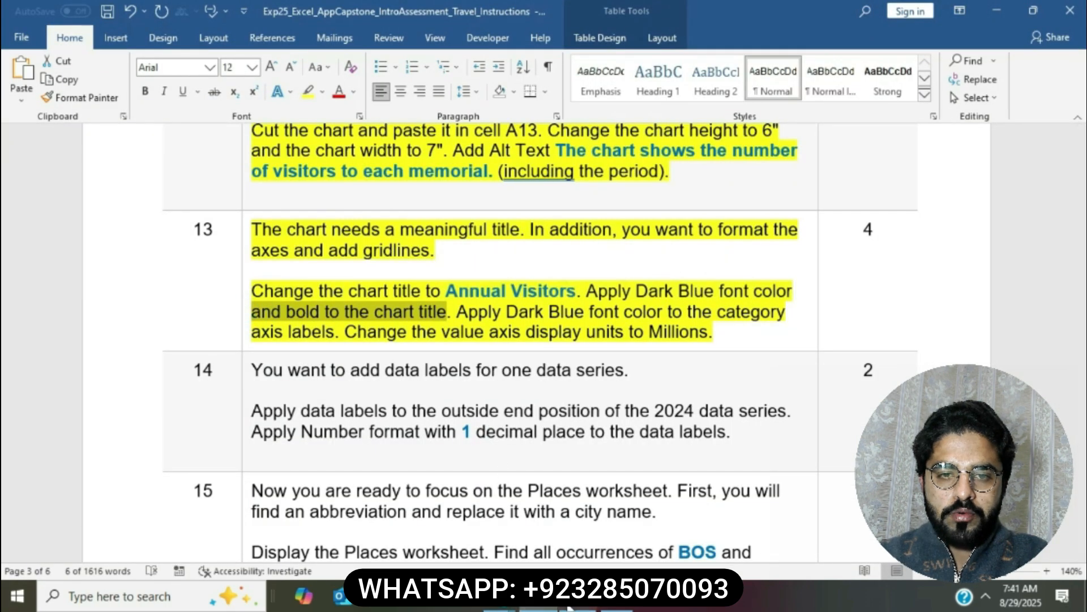
key(alt+Tab)
click(90, 93)
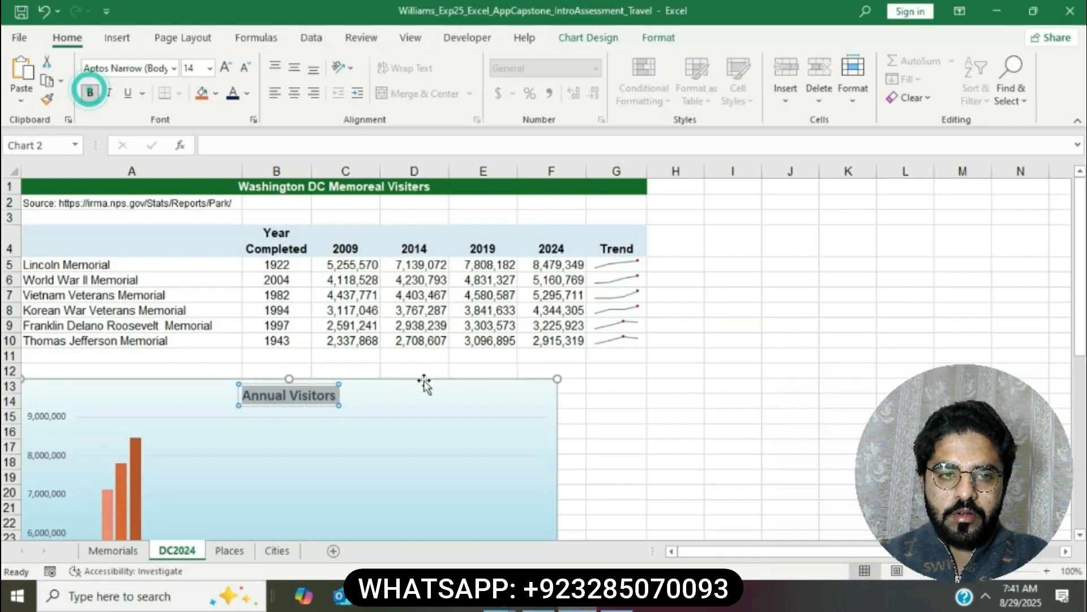
Consult the category axis instruction in Word, and apply the standard Dark Blue font color to the chart's category axis labels in Excel
key(alt+Tab)
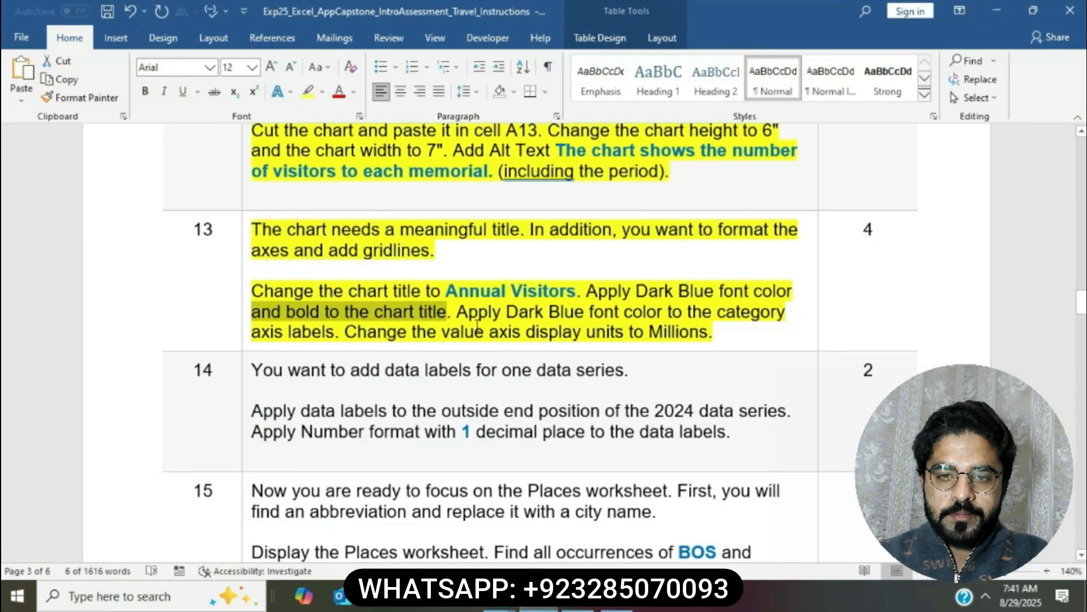
drag(458, 312, 339, 332)
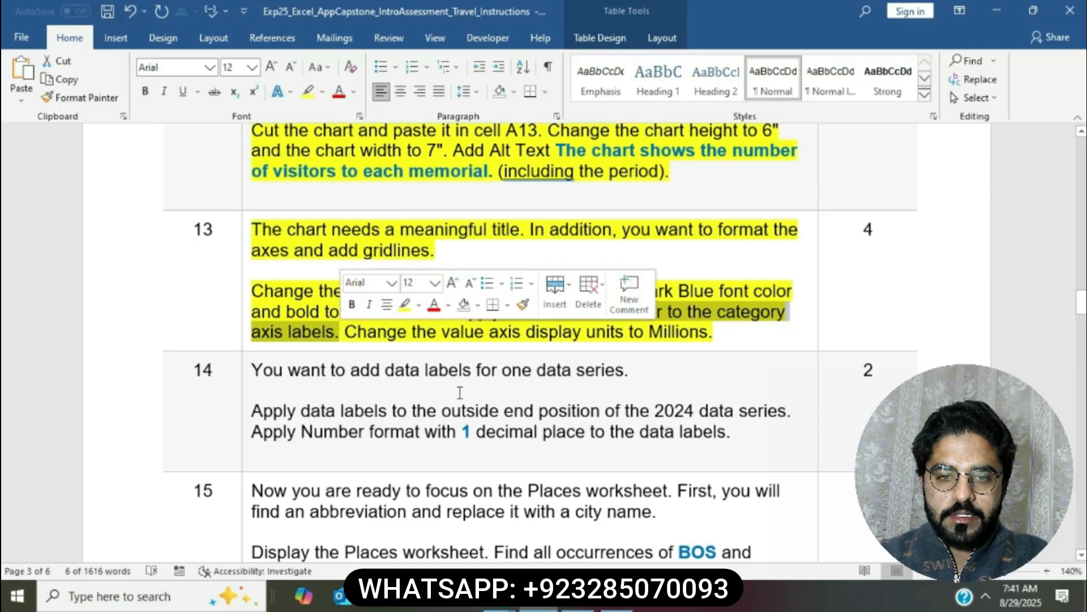
key(alt+Tab)
scroll(151, 420, down, 6)
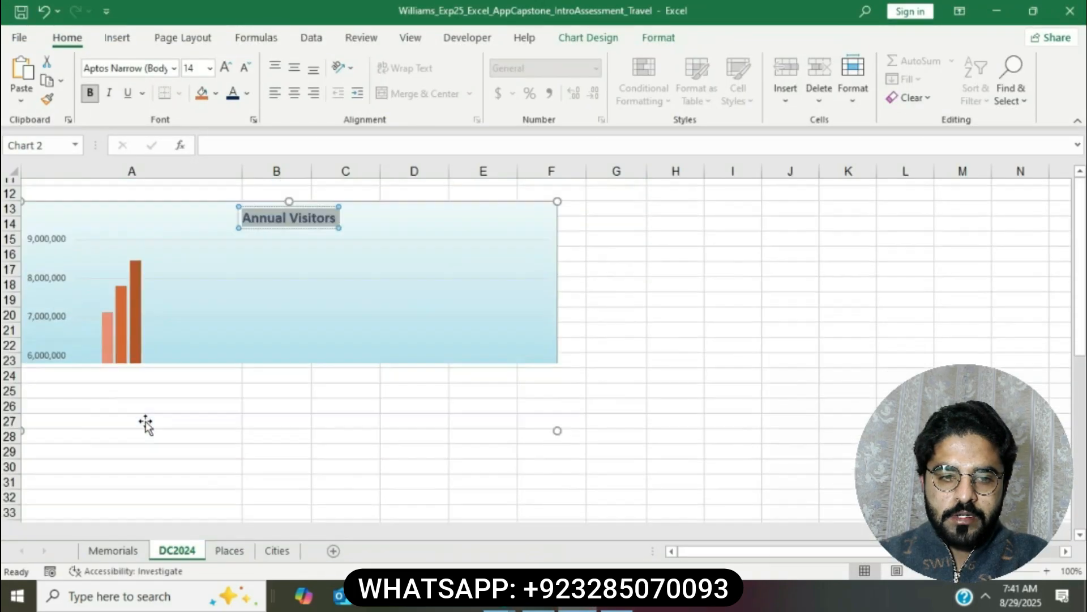
click(51, 383)
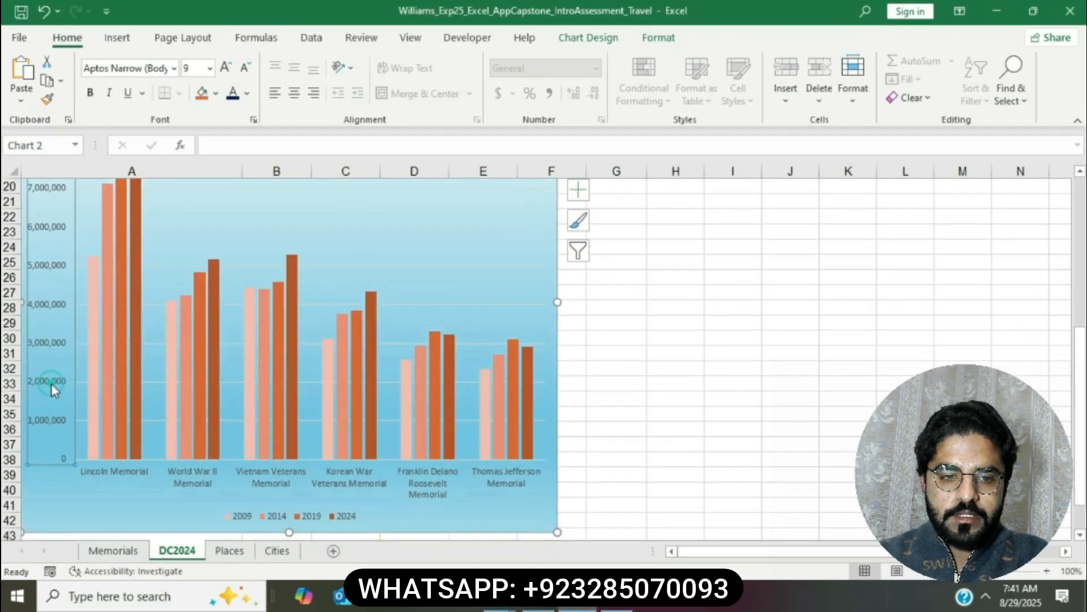
click(179, 478)
click(250, 98)
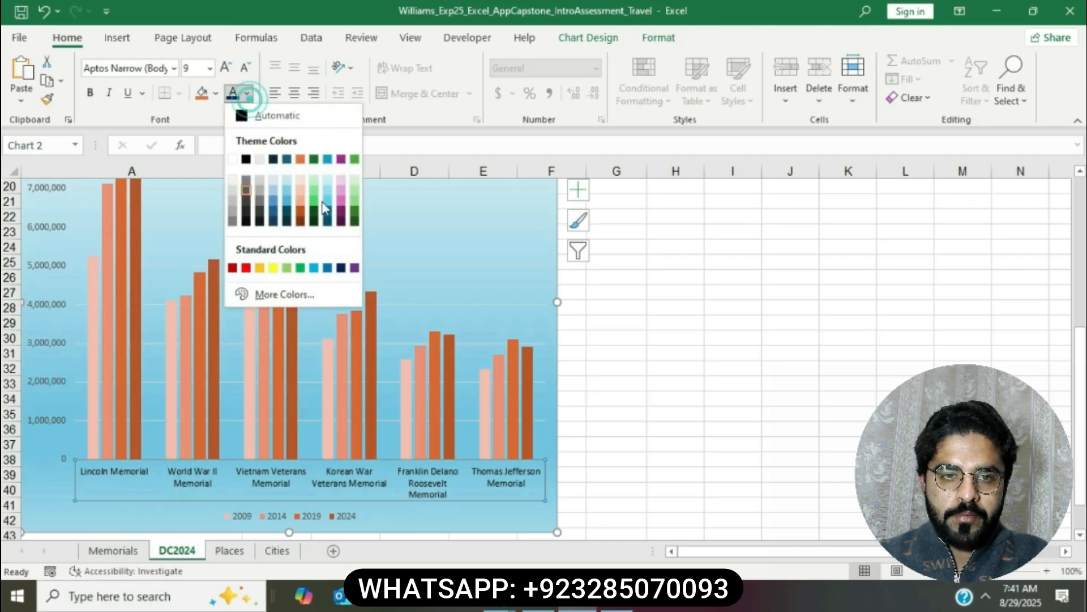
click(341, 268)
Consult the value axis instruction in Word, set the chart's value axis display units to Millions in Excel, and close the axis formatting options
key(alt+Tab)
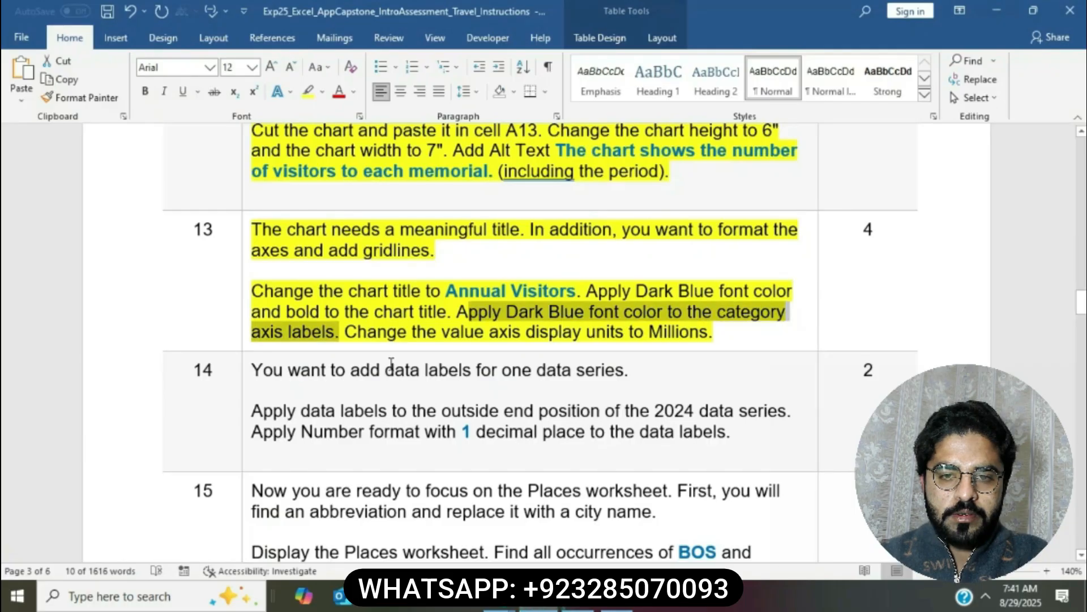
drag(346, 332, 700, 329)
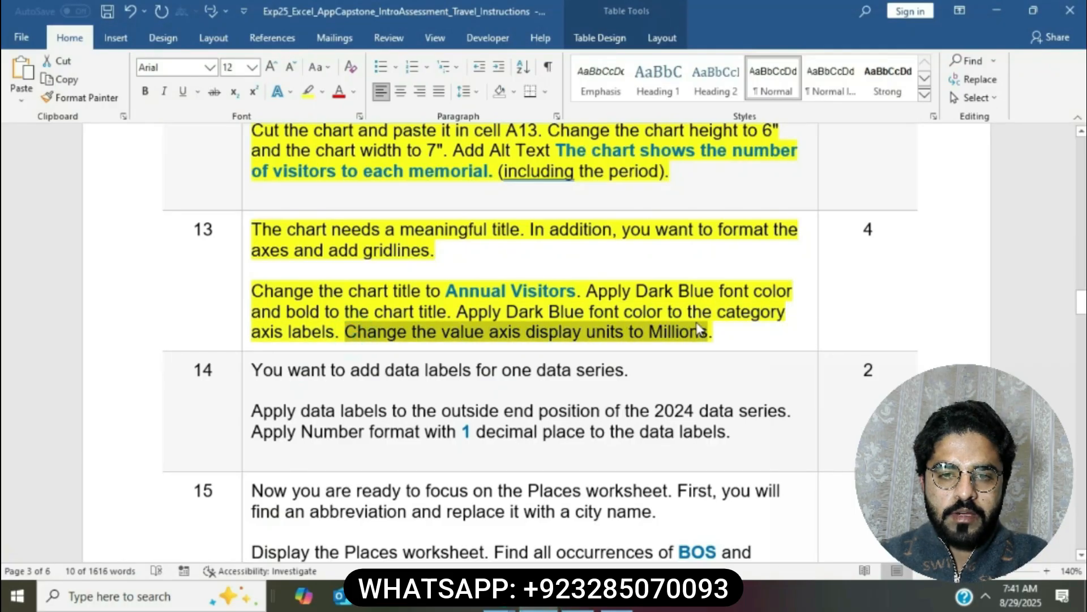
key(alt+Tab)
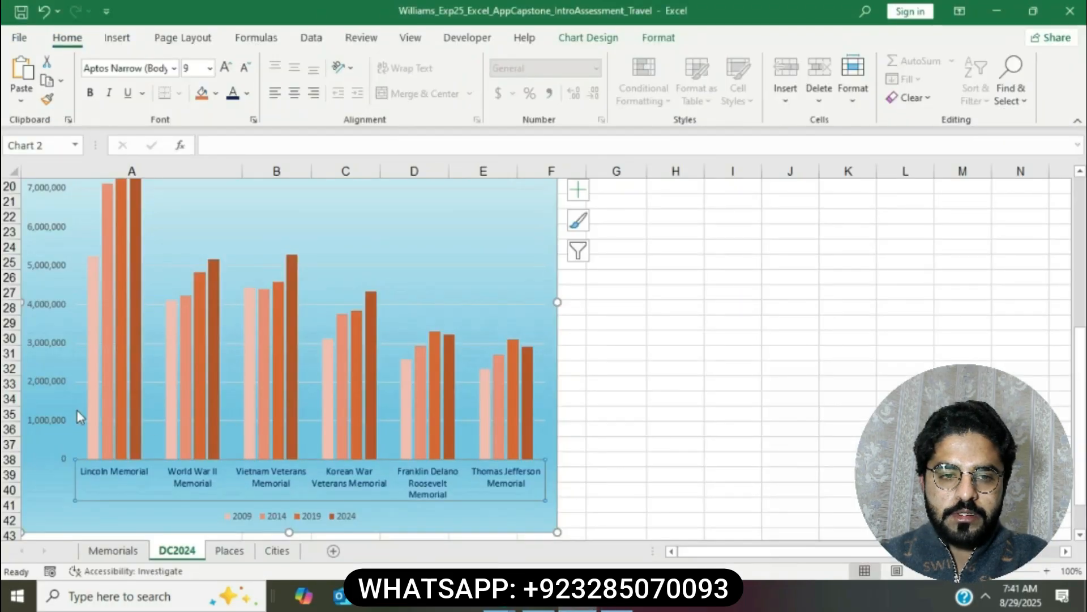
click(54, 420)
right_click(56, 419)
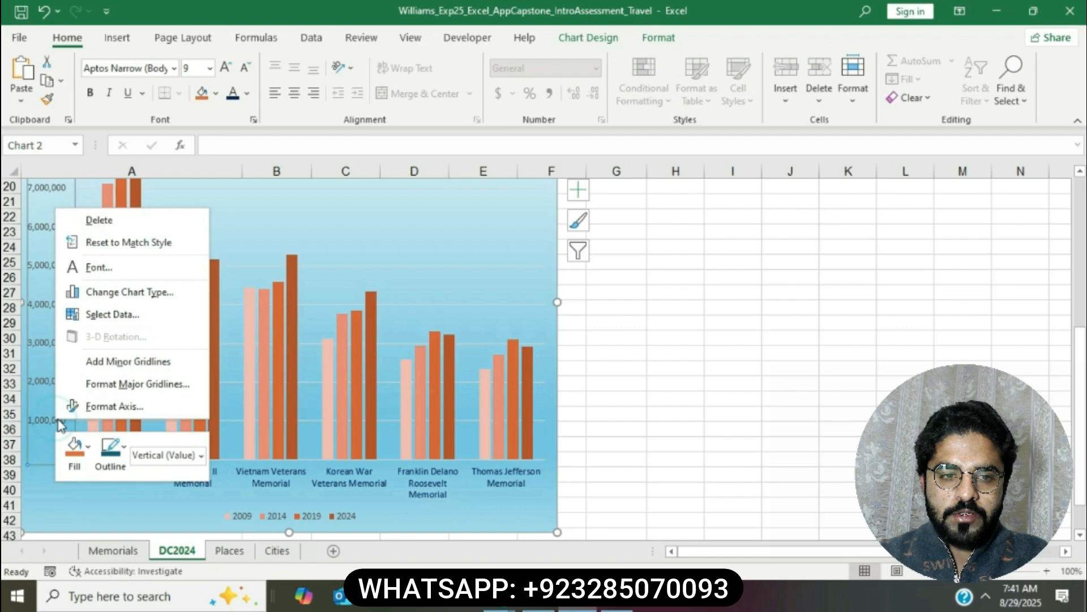
click(111, 410)
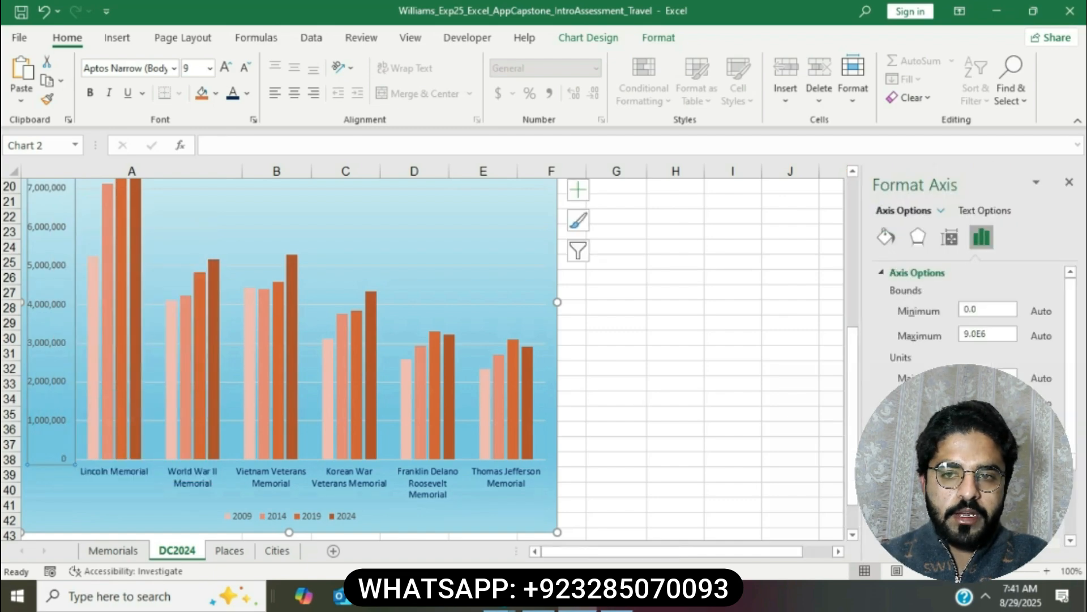
scroll(966, 408, down, 3)
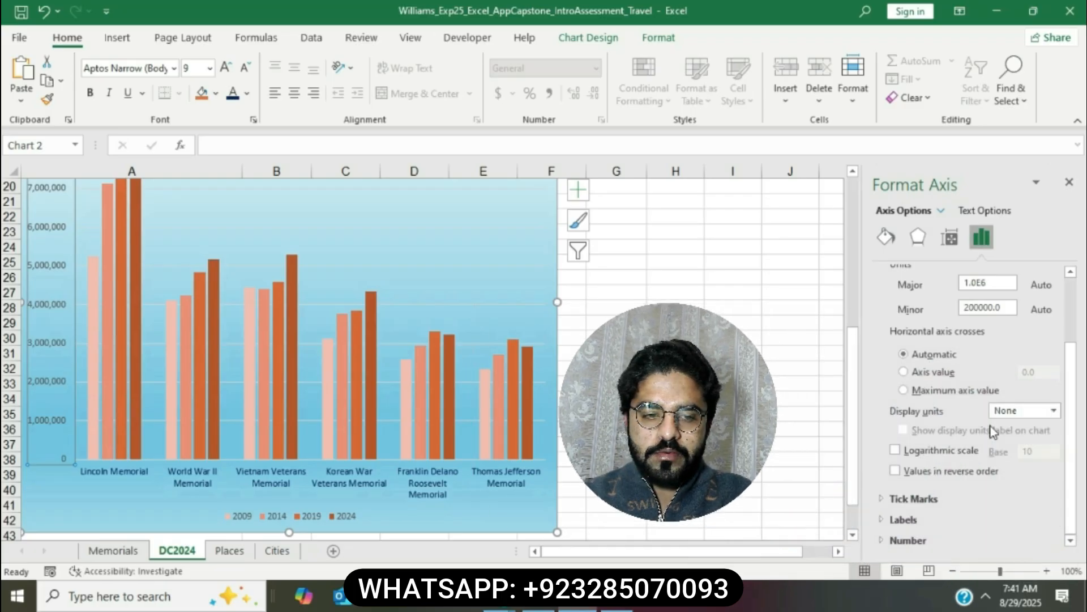
click(1054, 411)
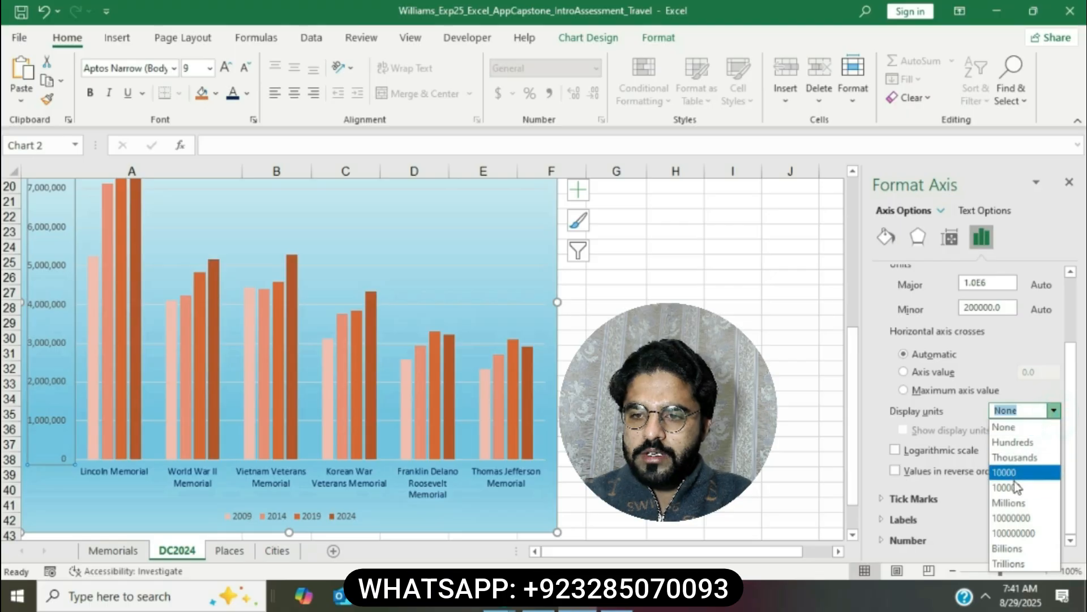
click(1013, 502)
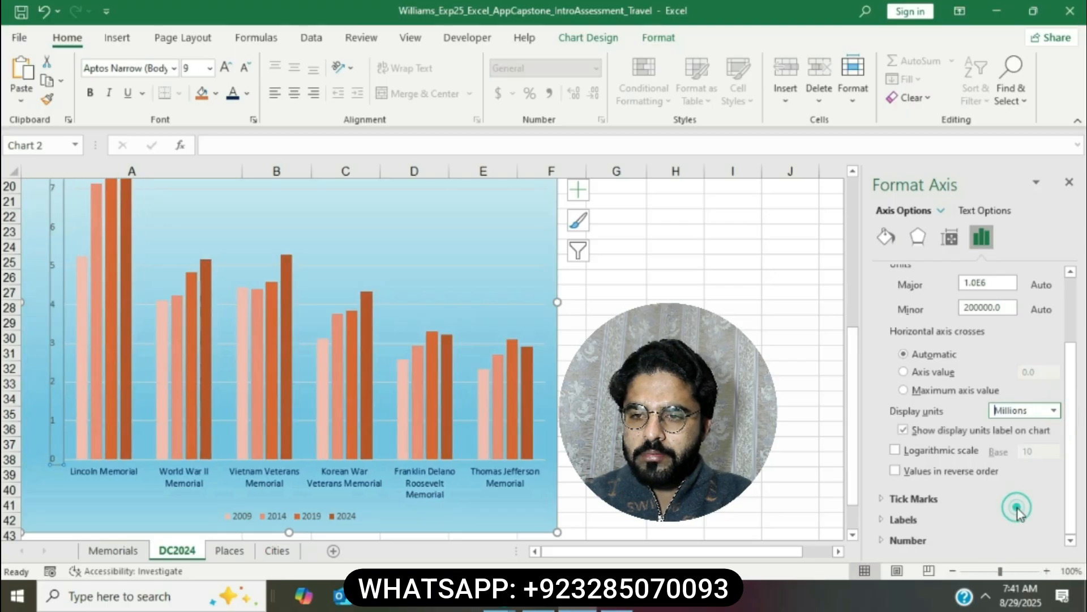
click(1070, 182)
click(821, 384)
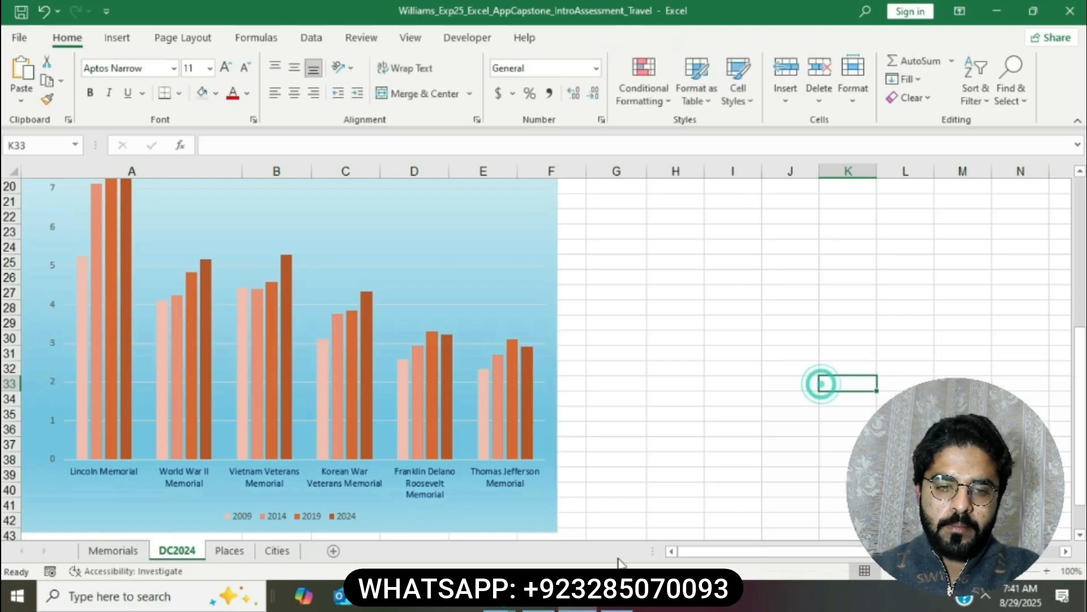
Switch to Word, highlight all of the step 14 instructions in yellow, and select the wording about outside end data labels
click(540, 597)
scroll(520, 296, down, 3)
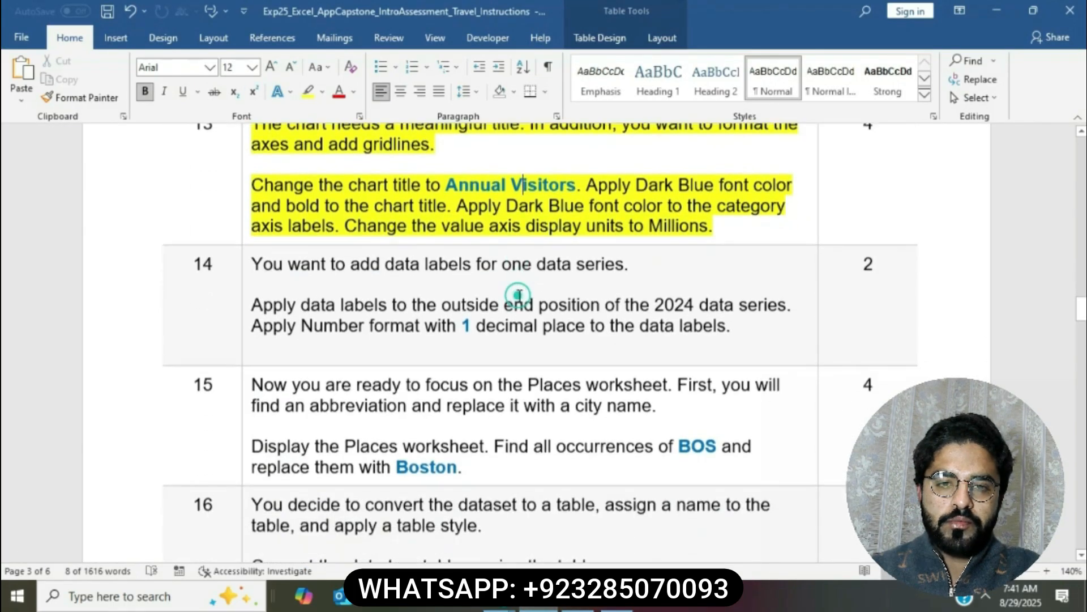
click(247, 212)
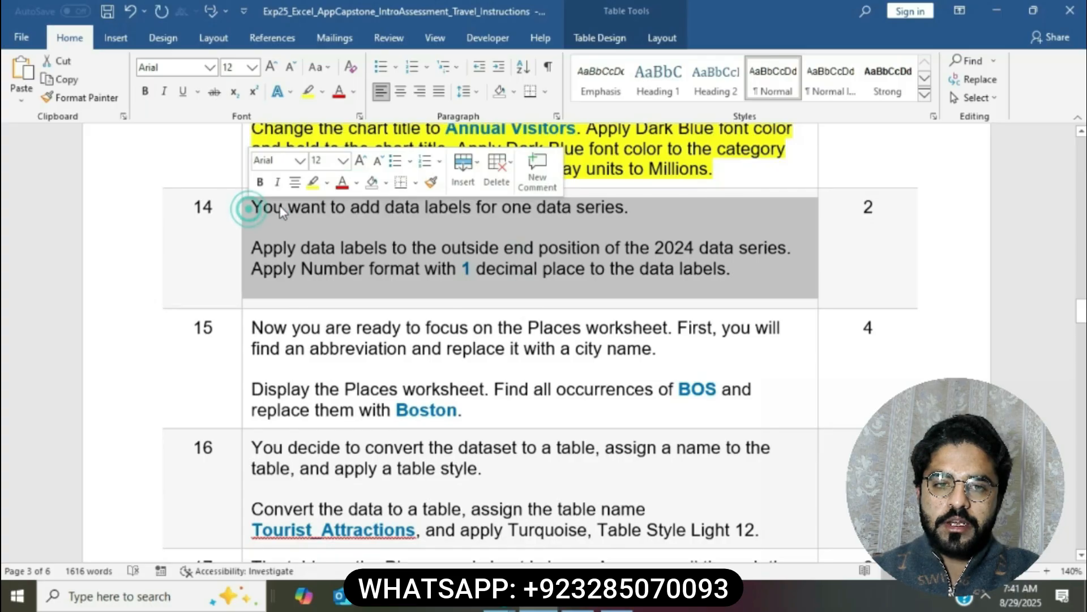
click(312, 181)
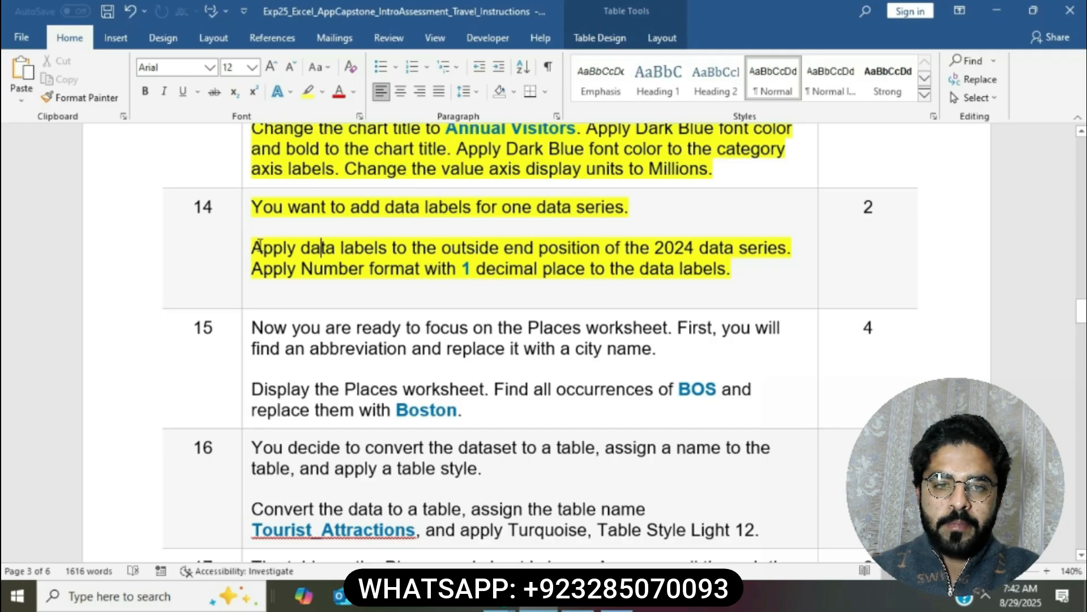
drag(257, 245, 657, 246)
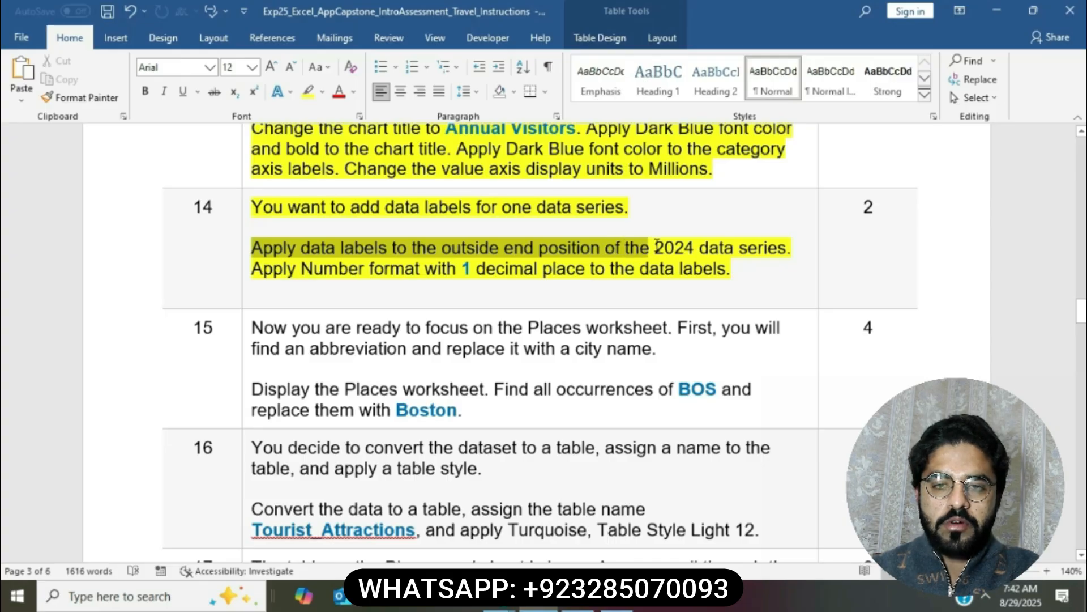
Consult the data label position instruction in Word, and add Outside End data labels to the chart's 2024 series in Excel
drag(657, 246, 791, 248)
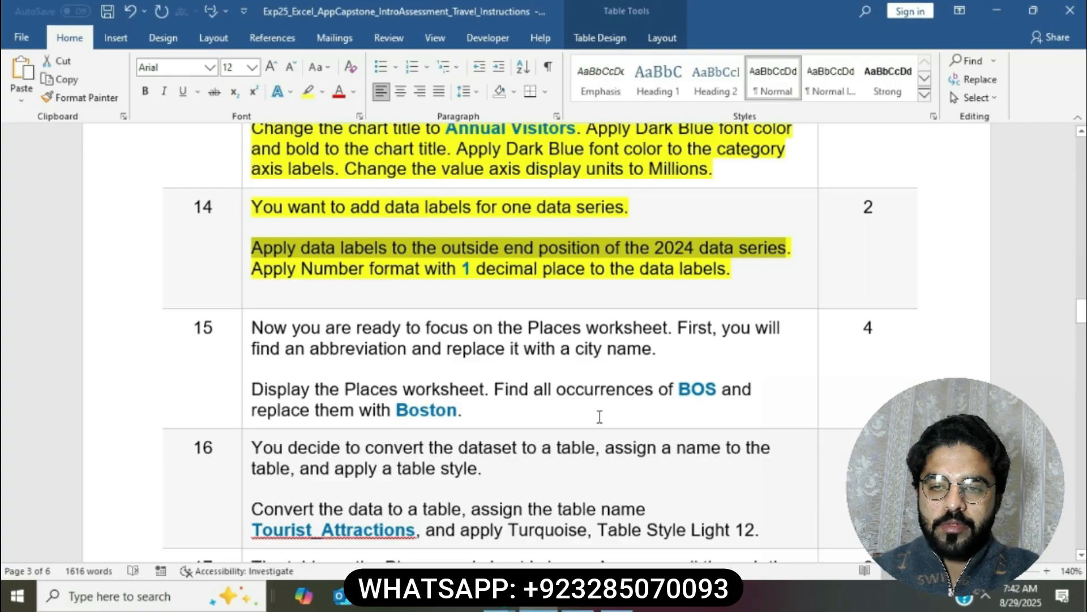
key(alt+Tab)
scroll(567, 372, down, 2)
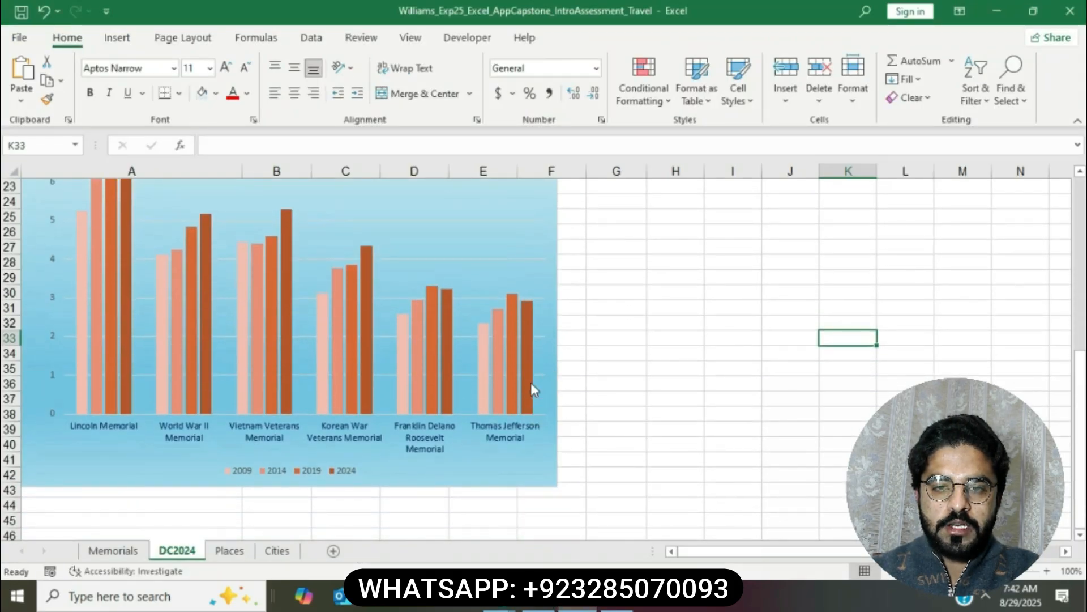
click(530, 382)
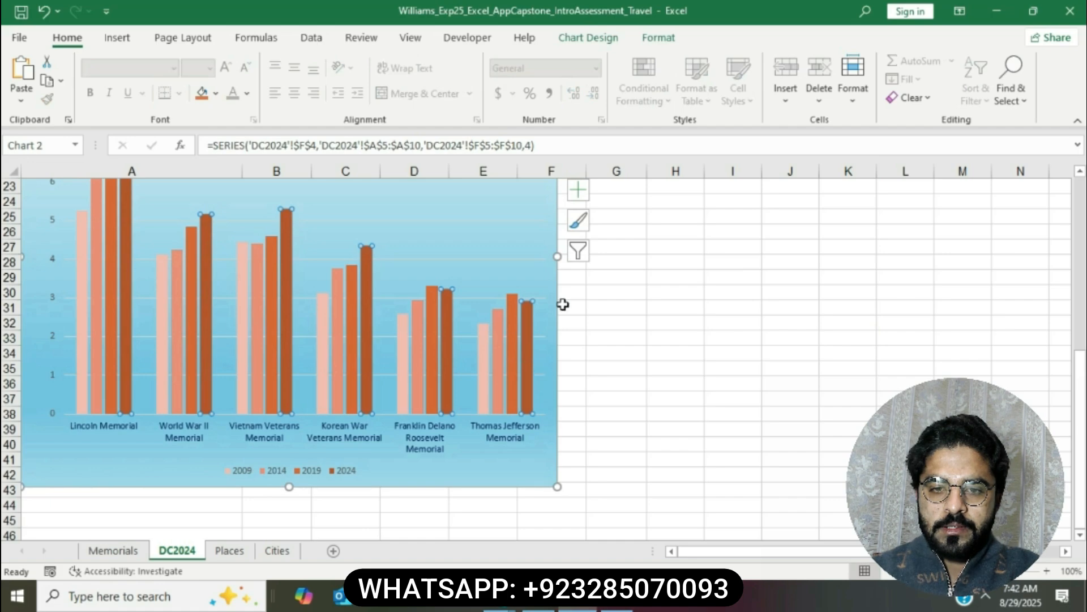
click(578, 191)
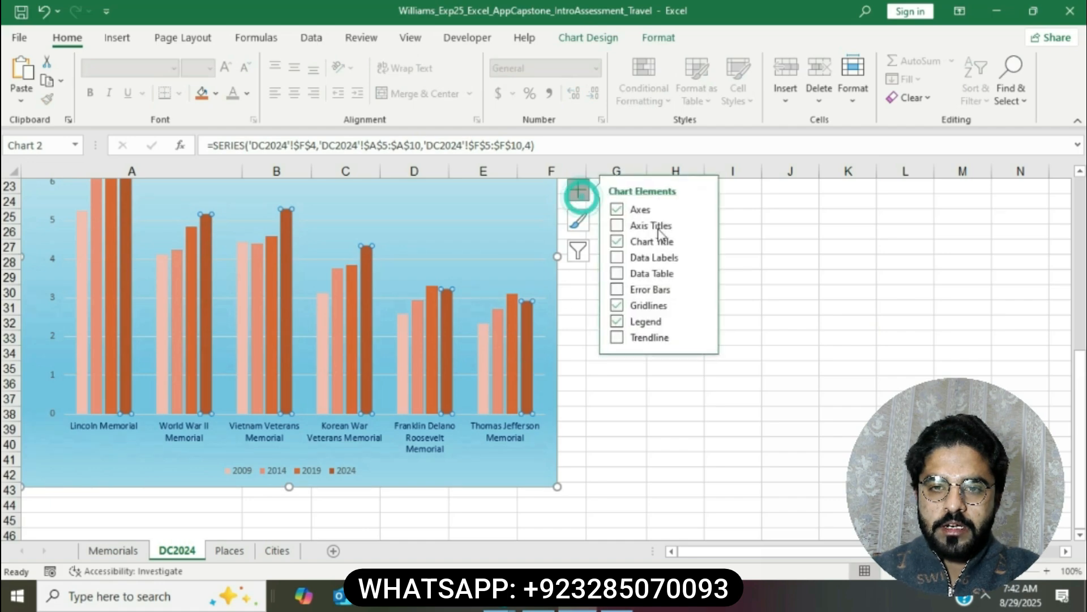
click(702, 256)
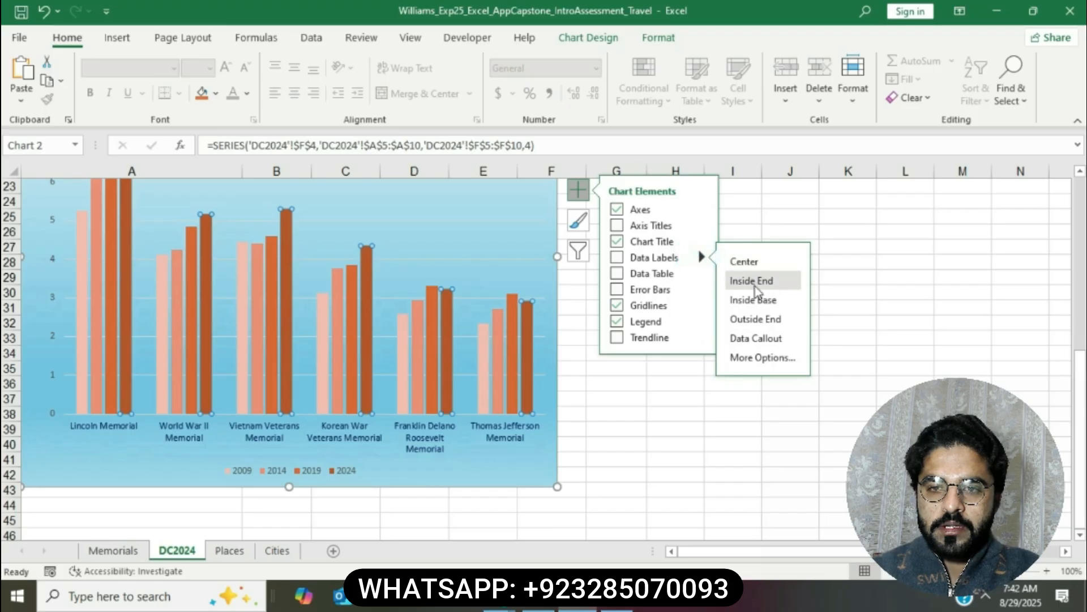
click(752, 320)
Consult the number format instruction in Word, and apply the Number category to the 2024 series data labels in Excel
key(alt+Tab)
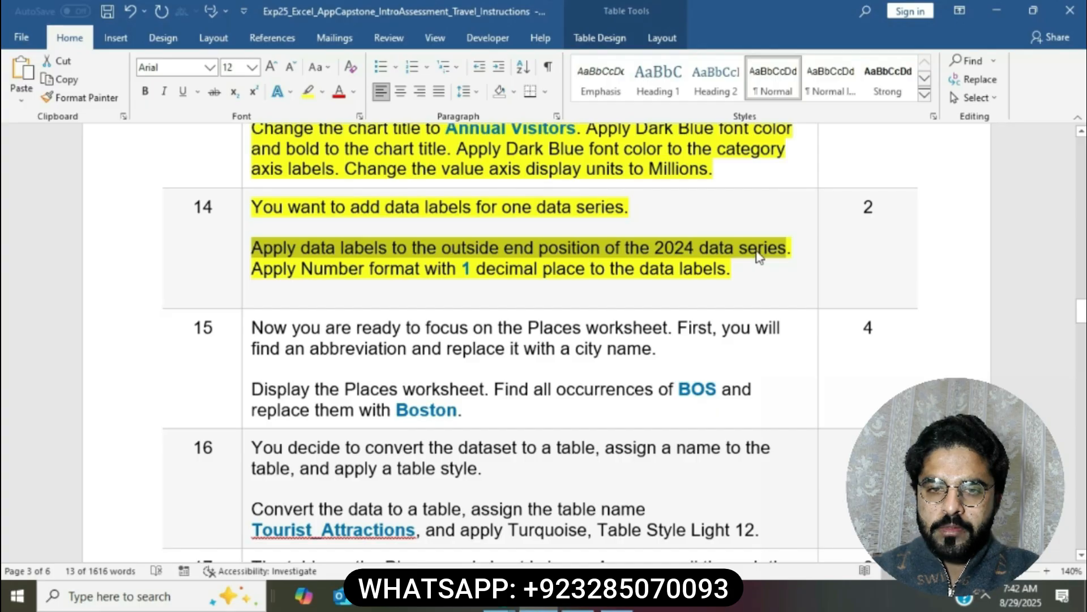
drag(256, 268, 742, 270)
click(552, 608)
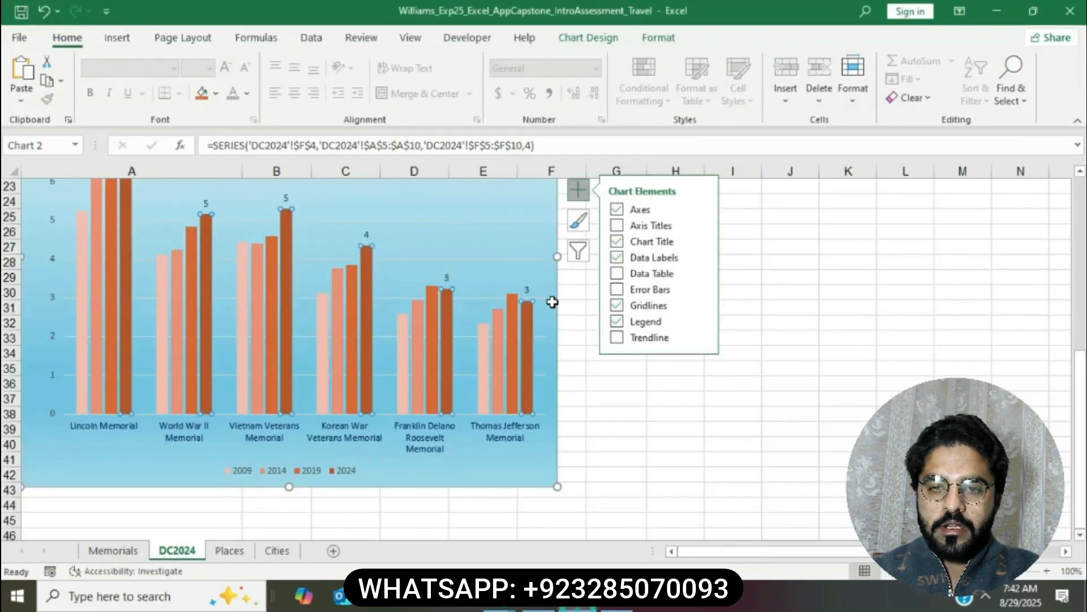
click(530, 289)
right_click(530, 289)
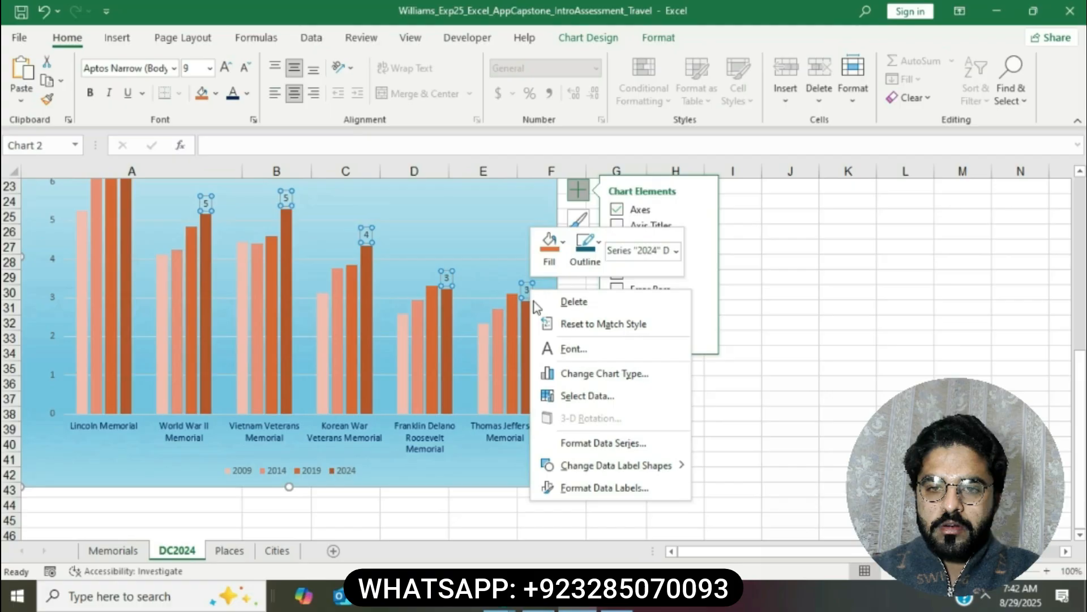
click(606, 489)
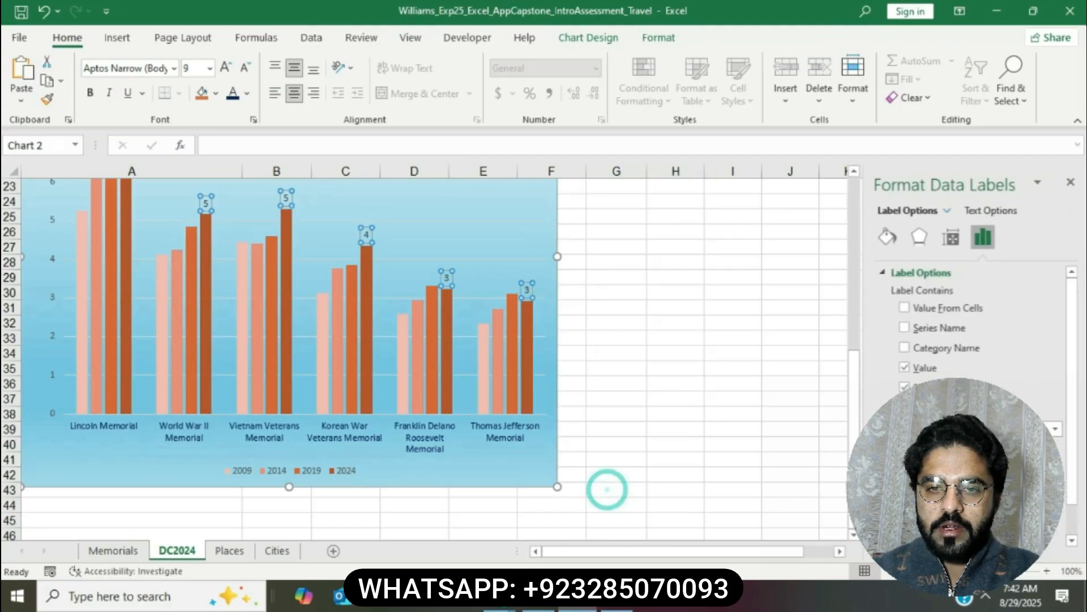
scroll(968, 328, down, 3)
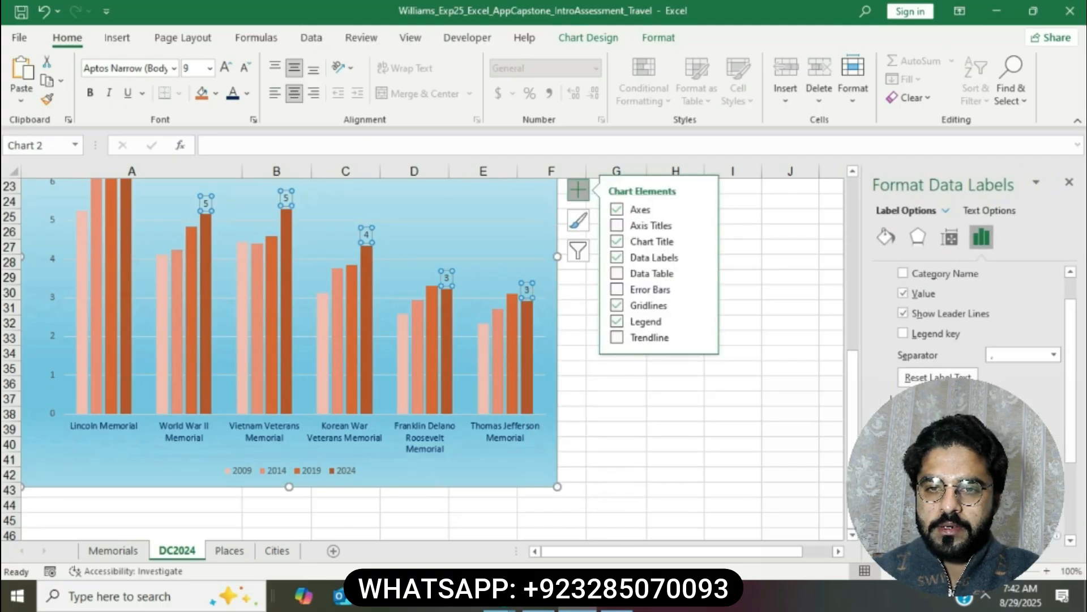
click(1040, 455)
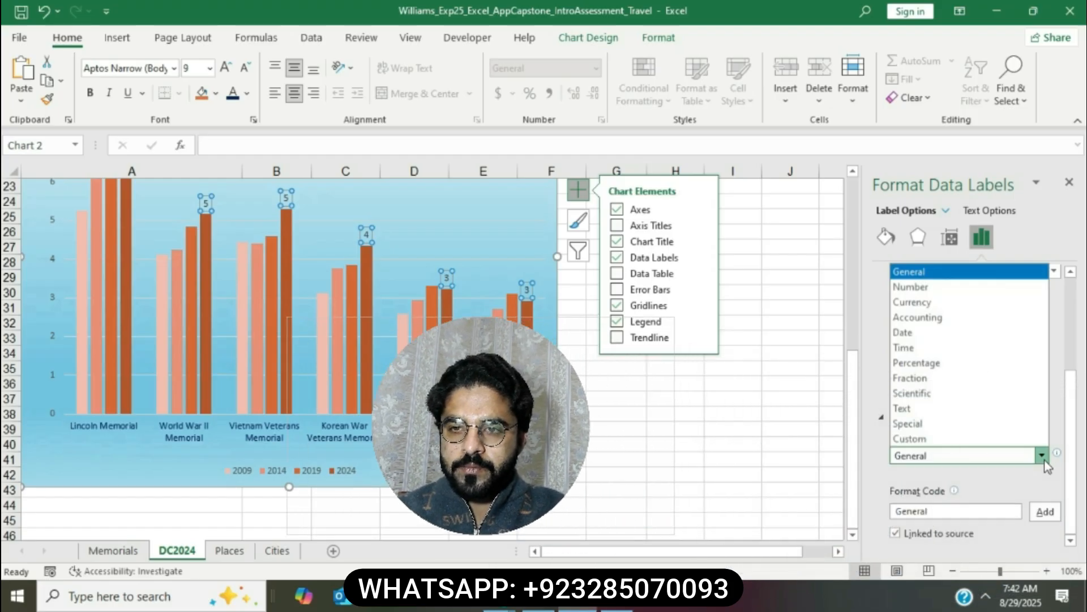
click(918, 287)
Set the 2024 data labels to 1 decimal place, close the label formatting options, and deselect the chart
scroll(940, 390, down, 2)
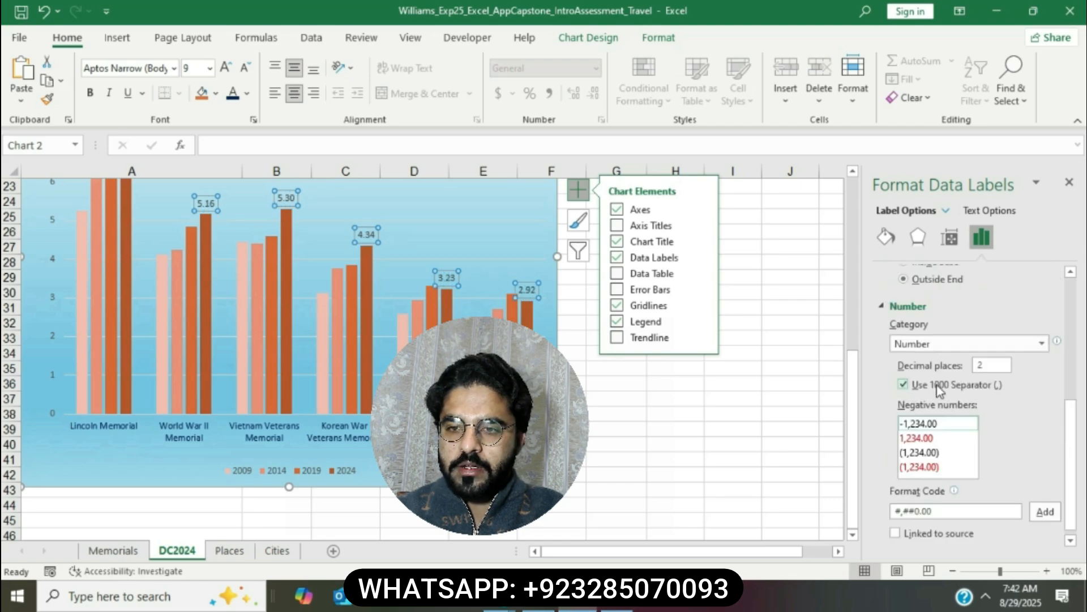
double_click(997, 366)
text(1)
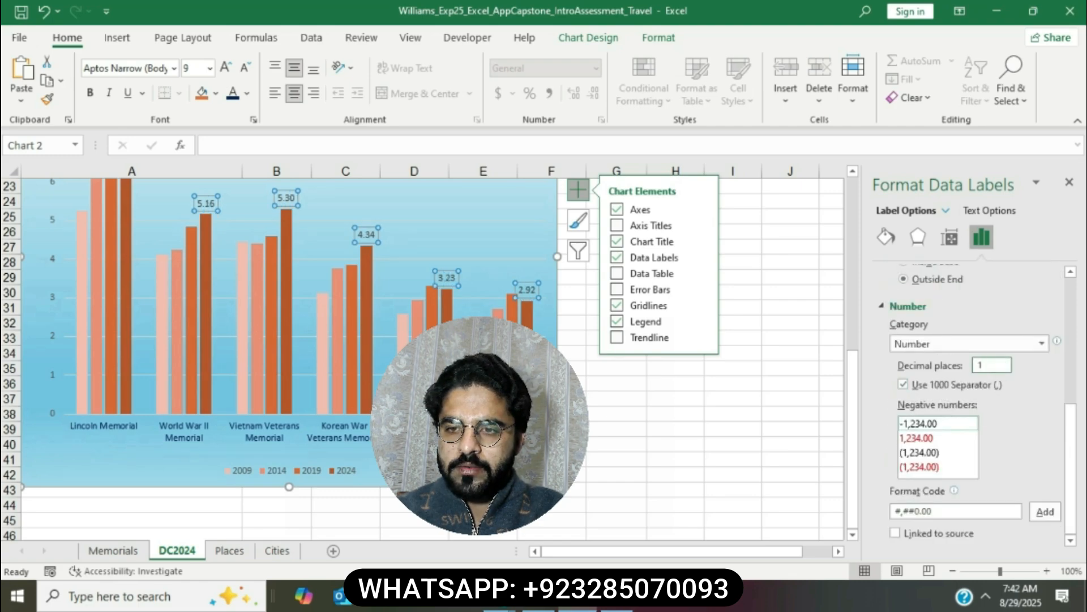
key(Return)
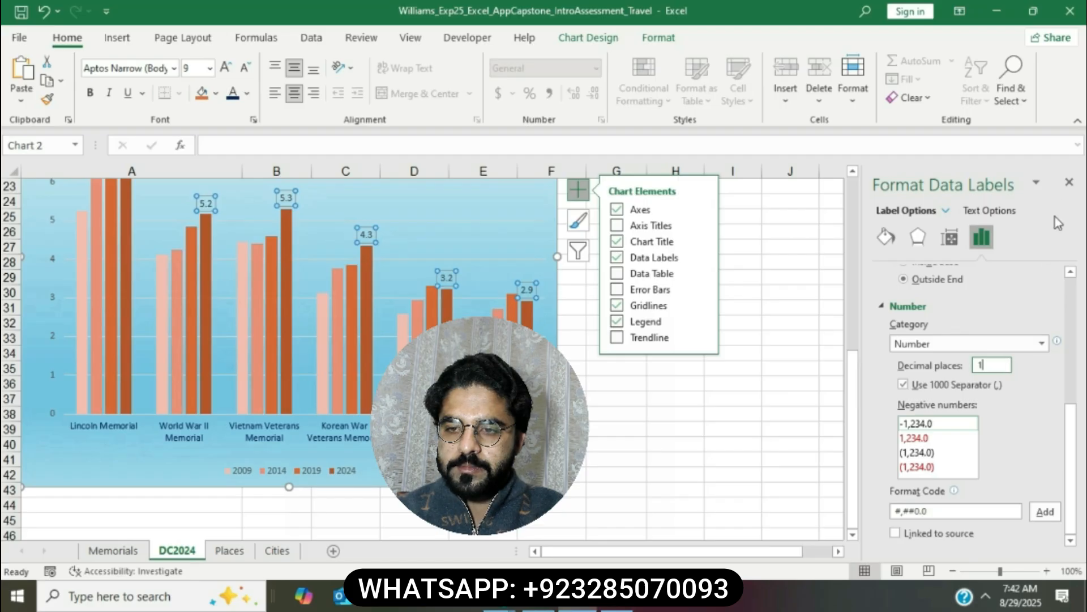
click(1070, 183)
click(733, 399)
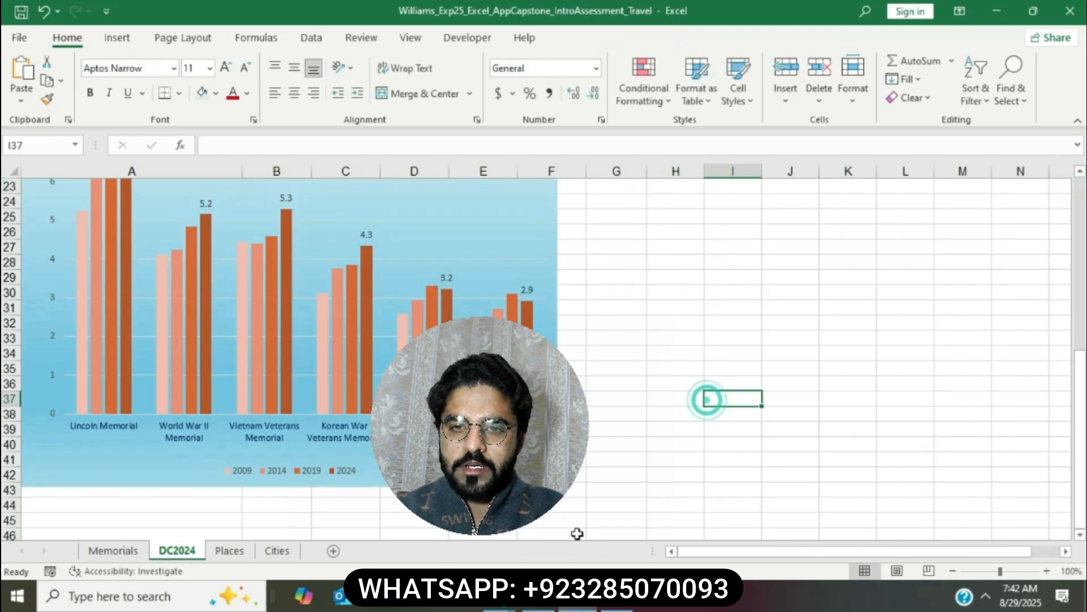
Switch to Word and highlight all of the step 15 instructions in yellow
click(548, 607)
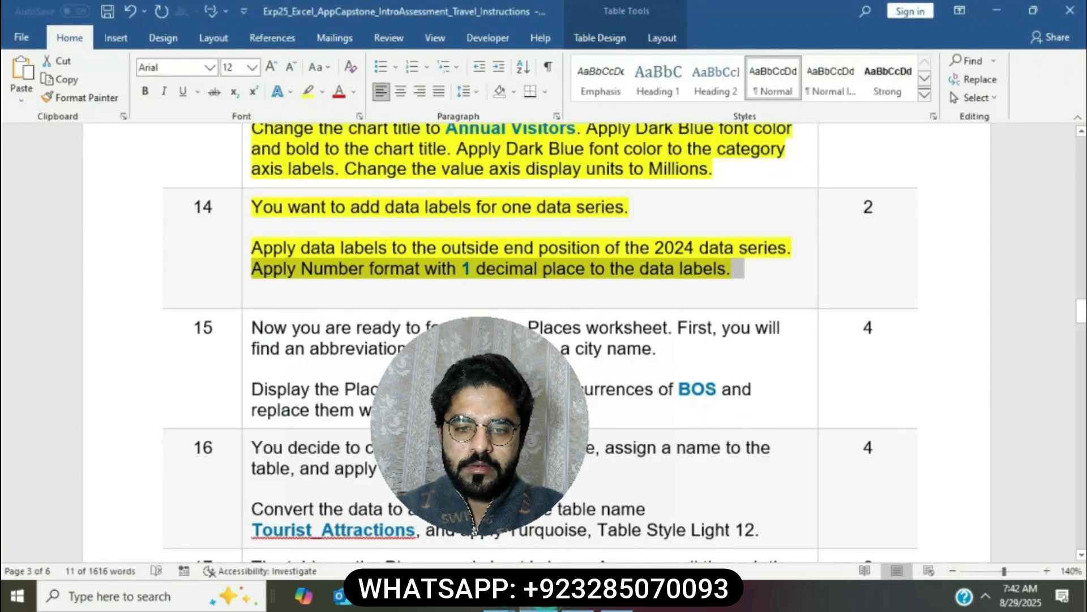
click(547, 298)
scroll(547, 298, down, 3)
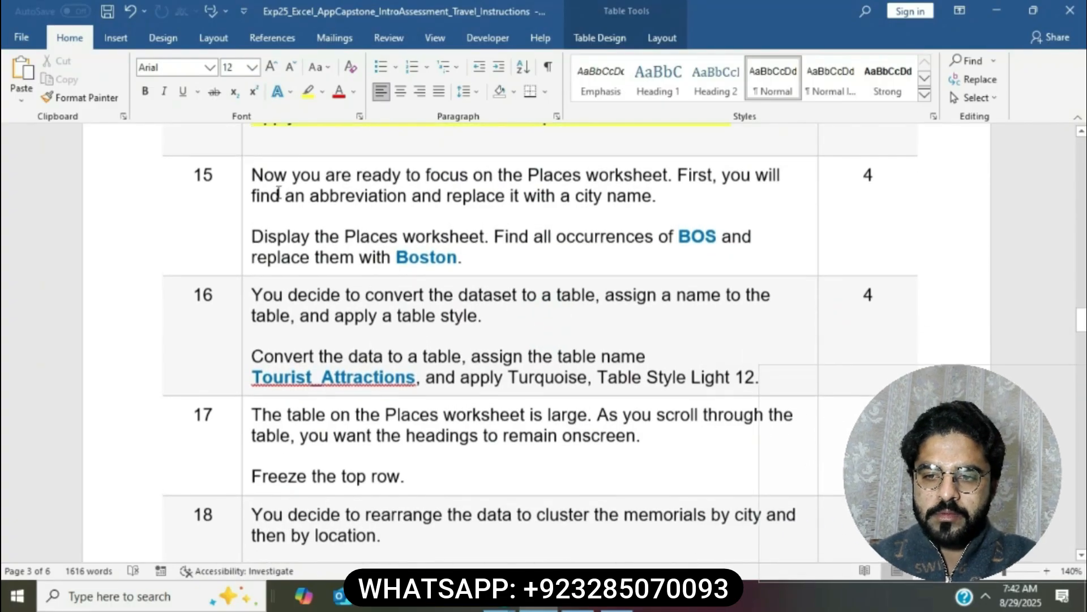
click(240, 184)
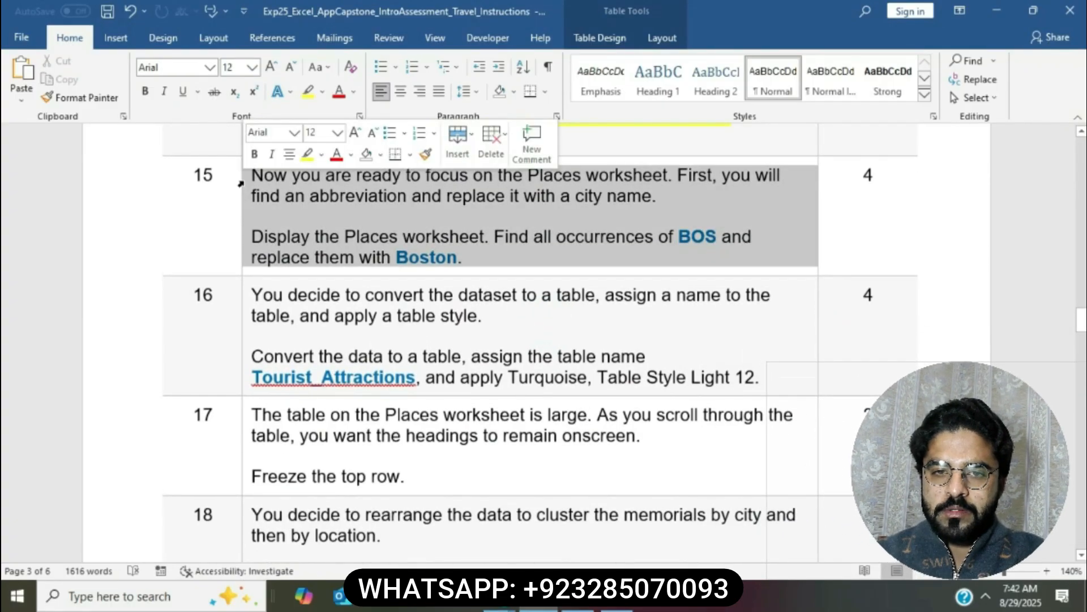
click(307, 154)
click(342, 205)
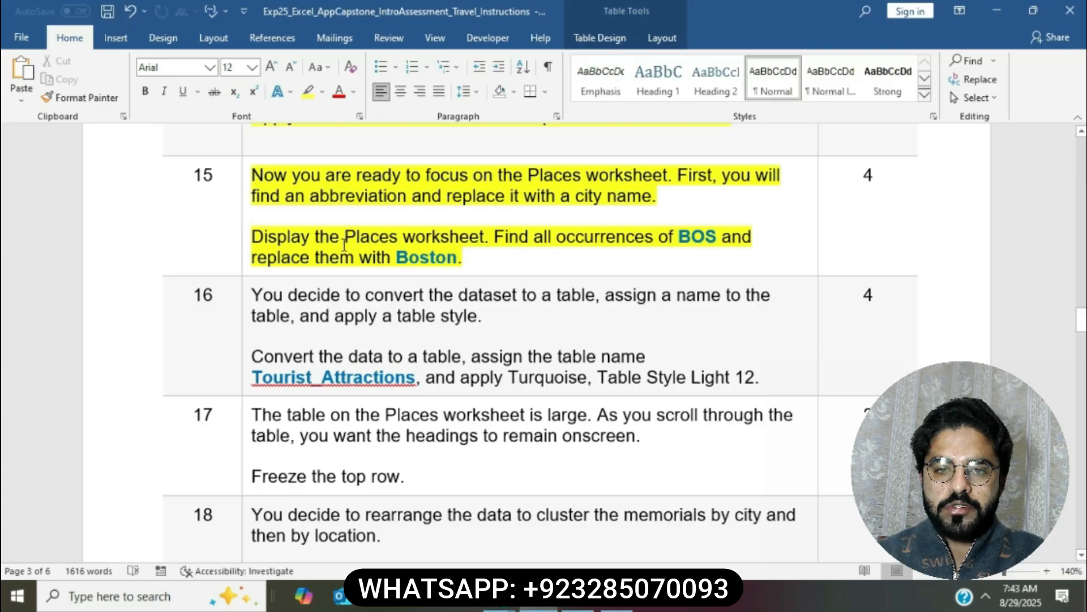
Select the wording about displaying the Places worksheet in Word, and display the Places worksheet in Excel
drag(254, 235, 484, 236)
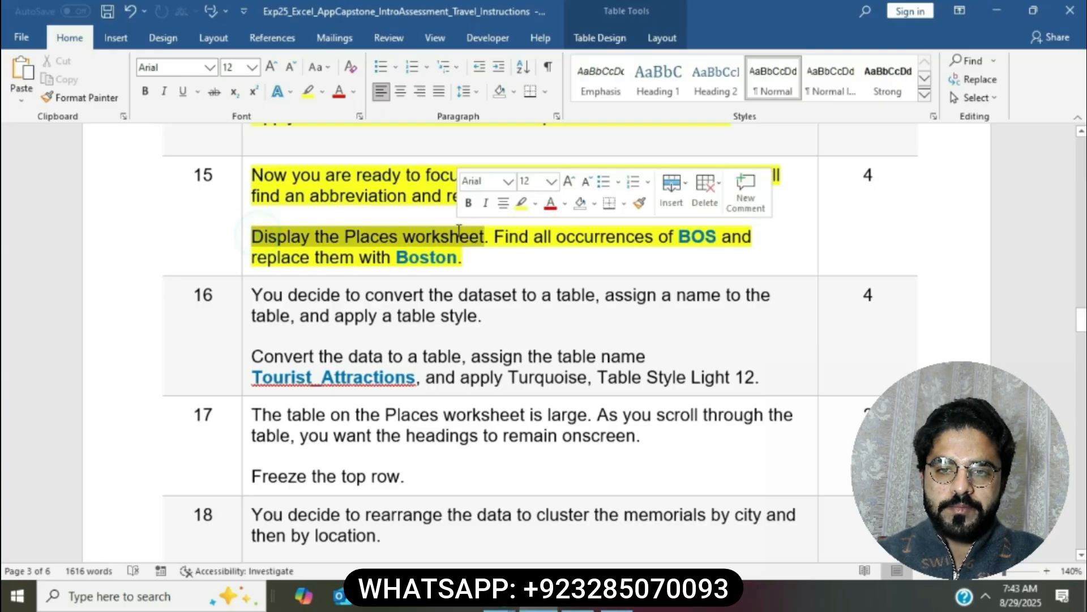
key(alt+Tab)
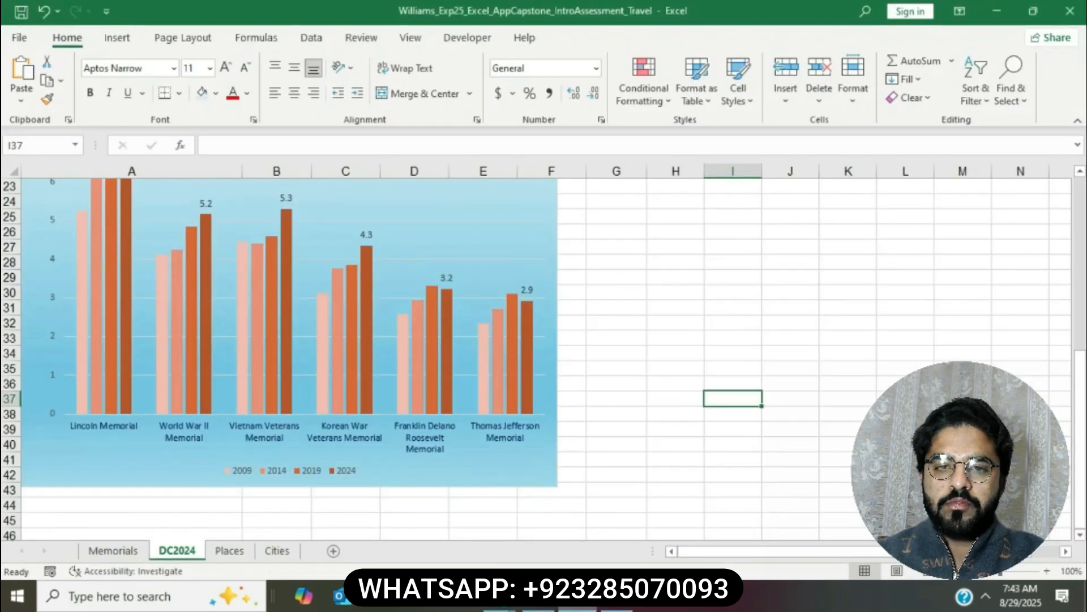
click(229, 551)
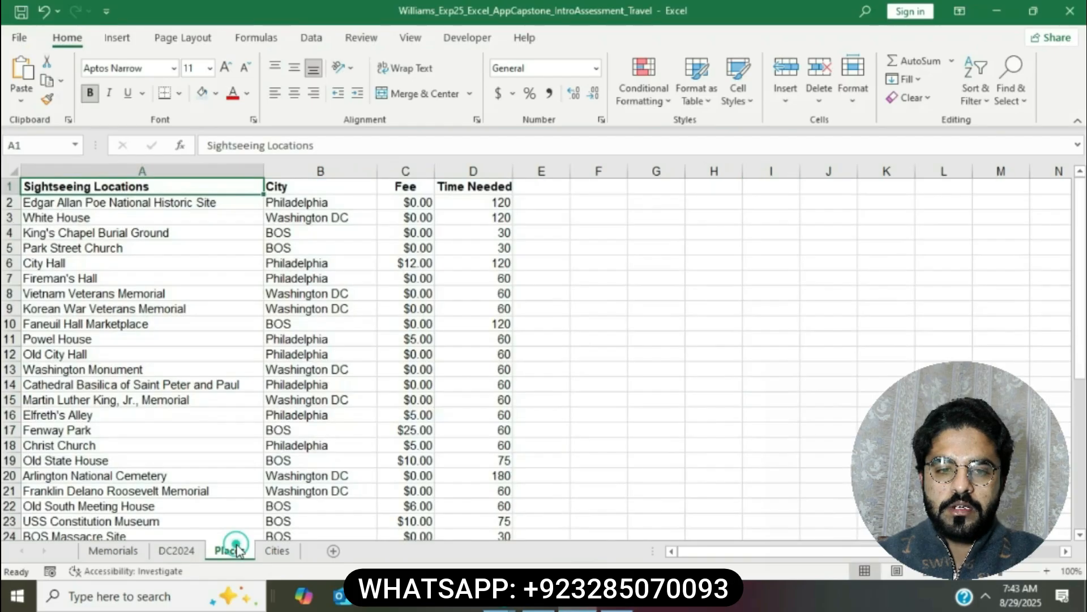
Consult the find instruction in Word, and start a find and replace for BOS on the Places worksheet in Excel
key(alt+Tab)
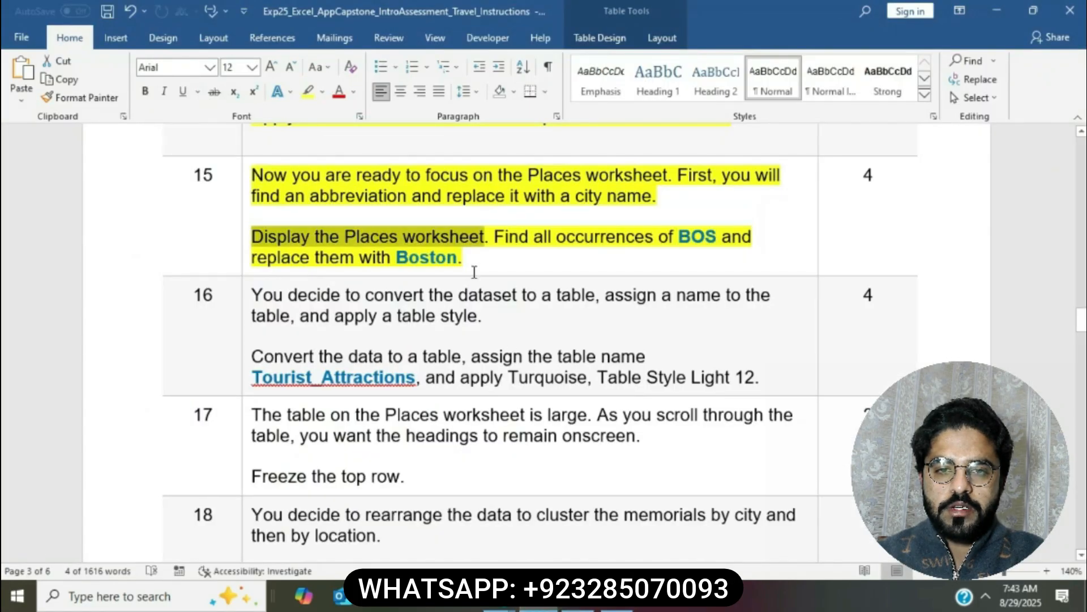
drag(494, 240, 717, 241)
key(alt+Tab)
click(793, 475)
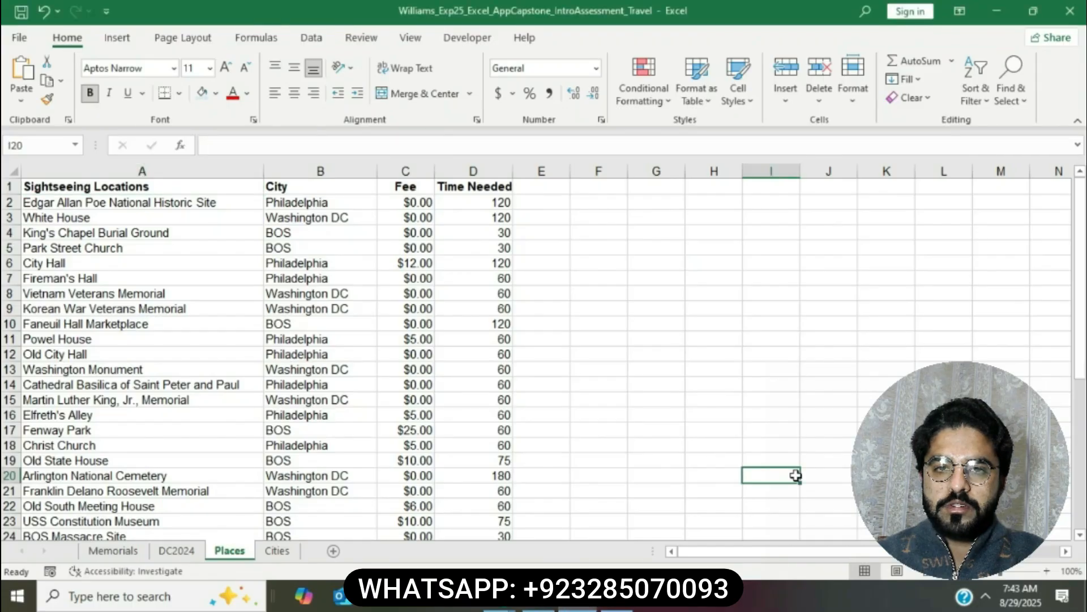
click(1014, 97)
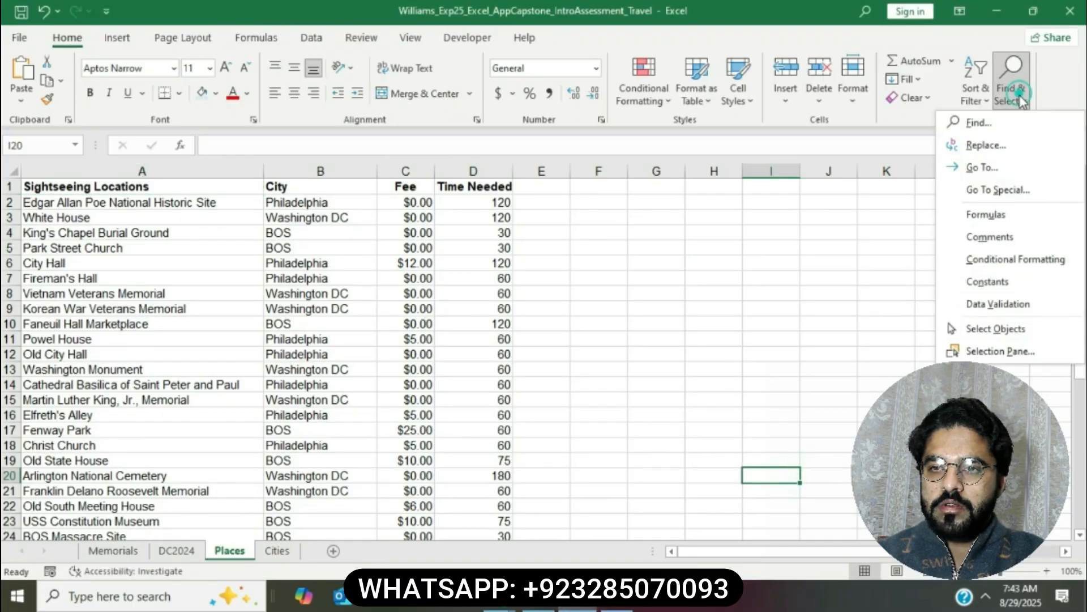
click(1023, 147)
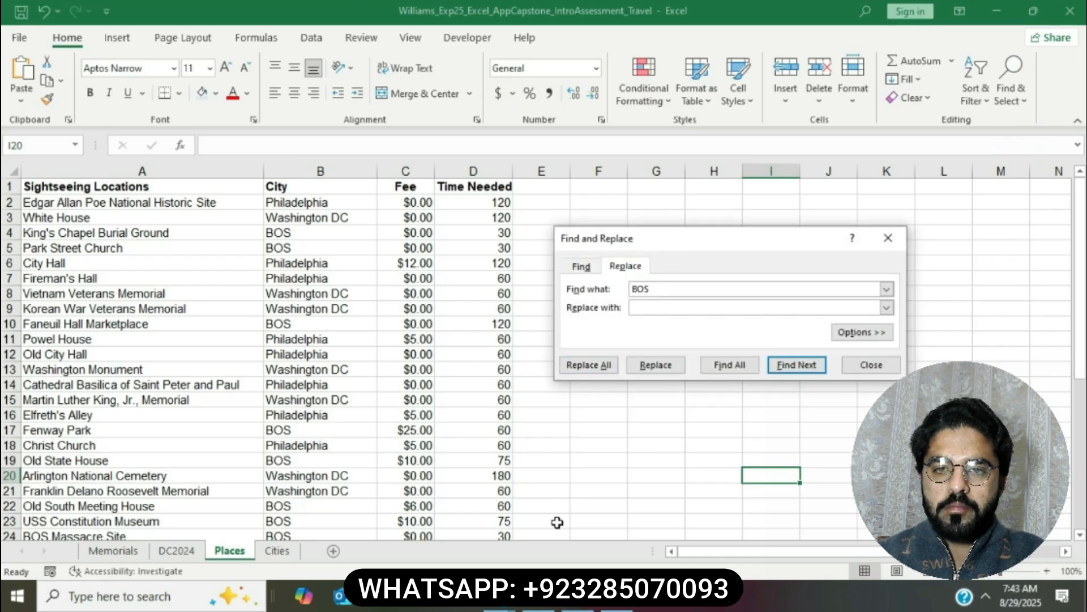
Consult the replacement instruction in Word, replace all occurrences of BOS with Boston in Excel, and close the Find and Replace dialog
click(538, 599)
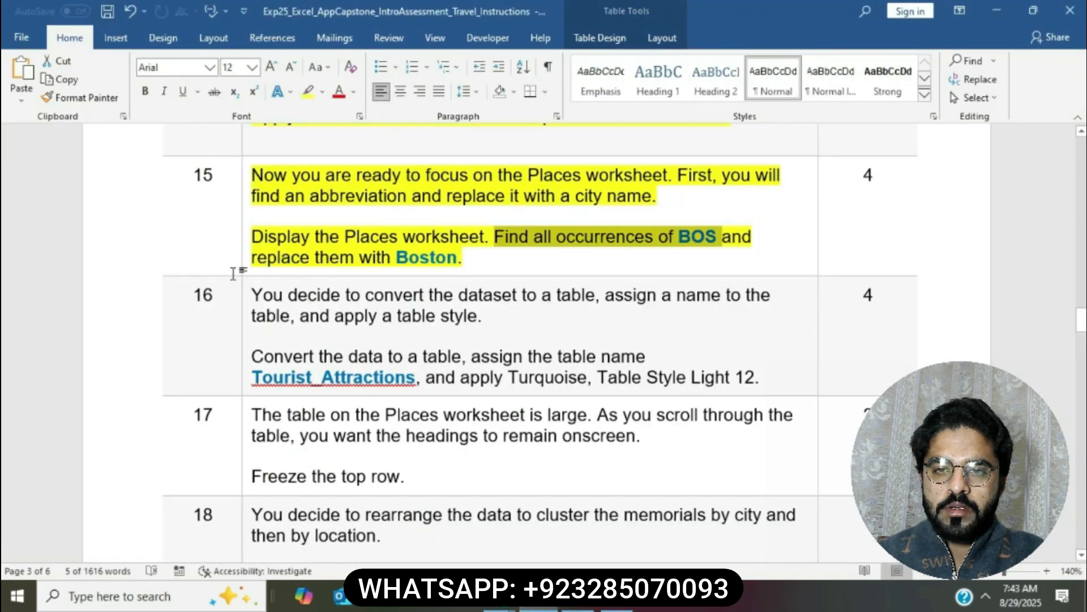
drag(275, 261, 459, 261)
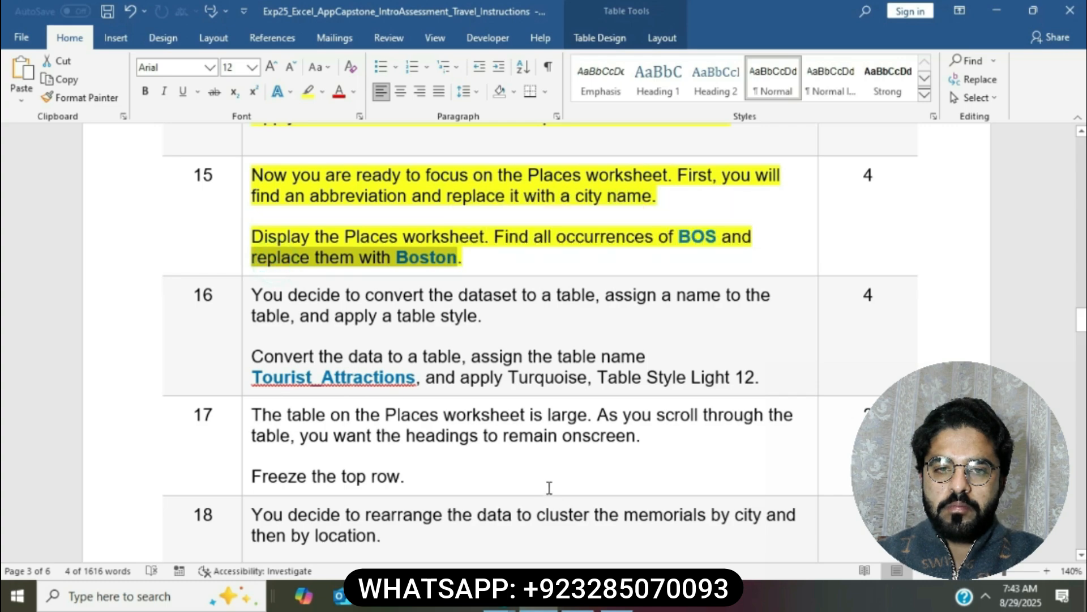
key(alt+Tab)
click(655, 306)
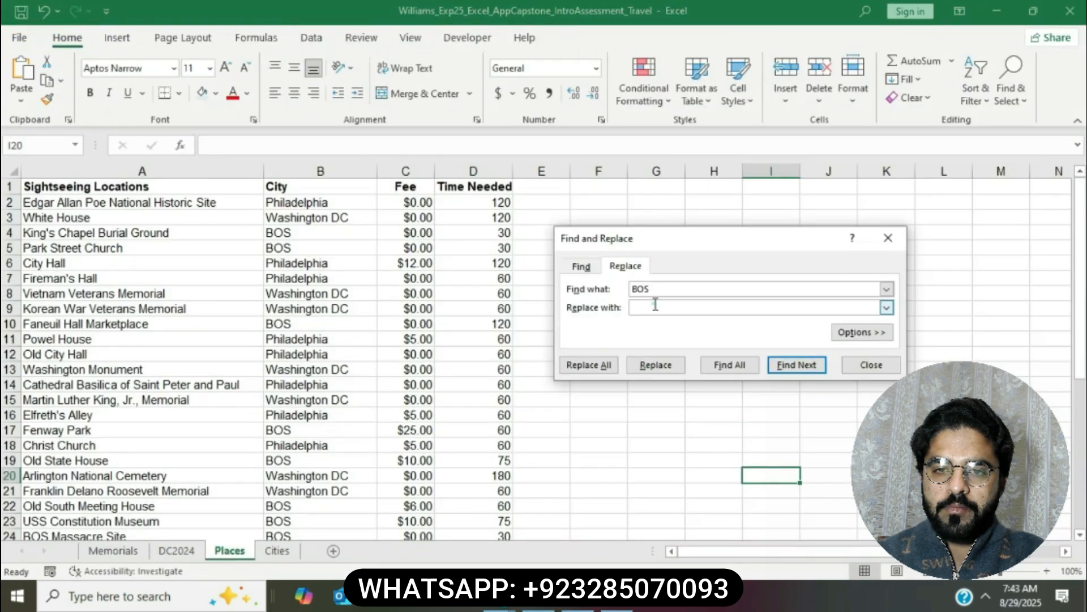
text(Boston)
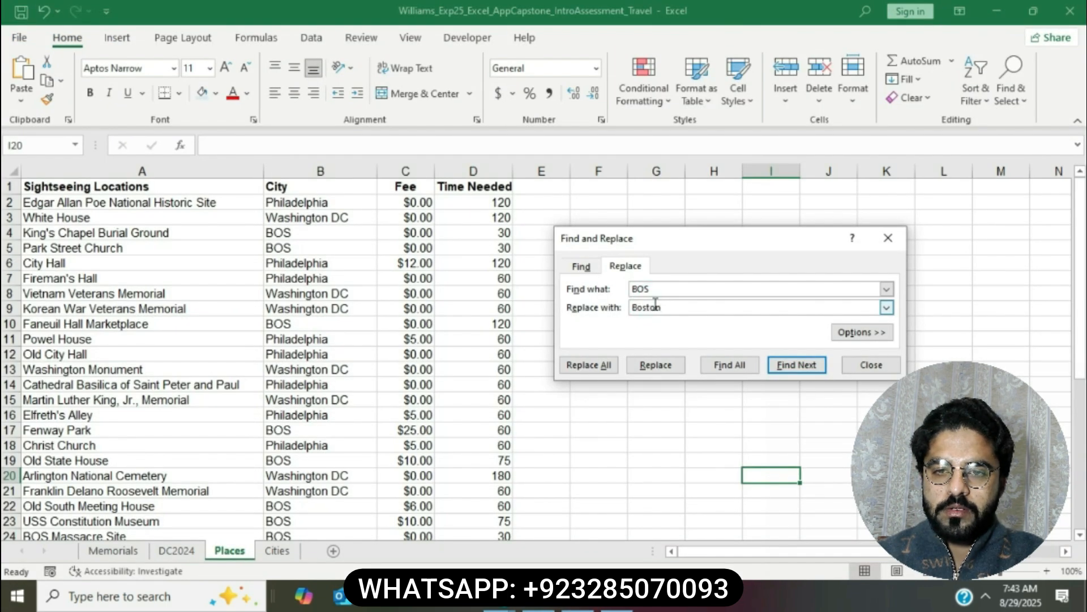
click(584, 365)
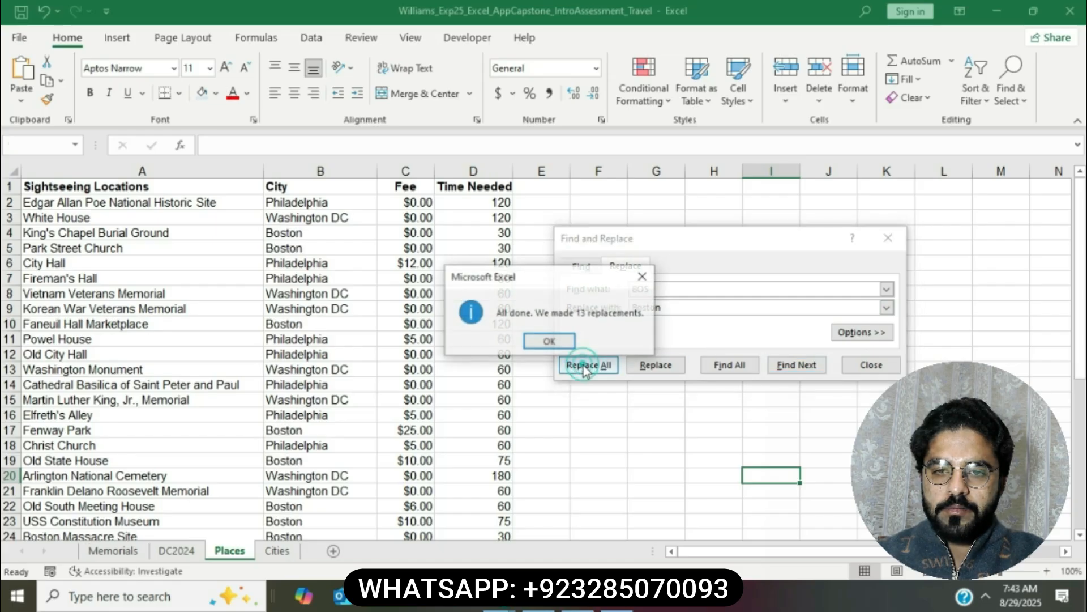
click(568, 341)
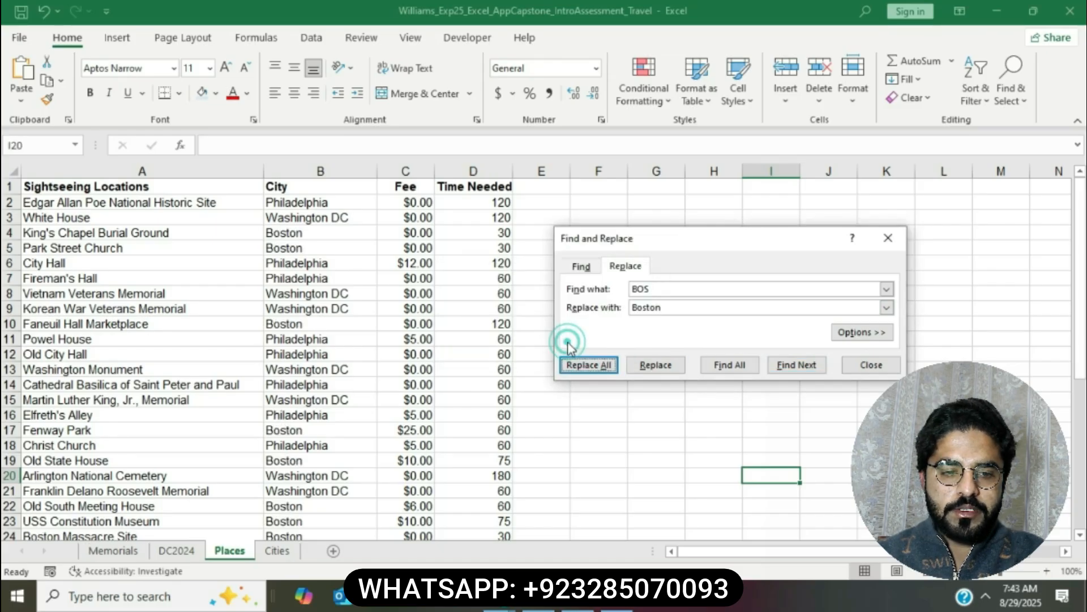
click(851, 365)
Switch to Word and highlight all of the step 16 instructions in yellow
click(539, 606)
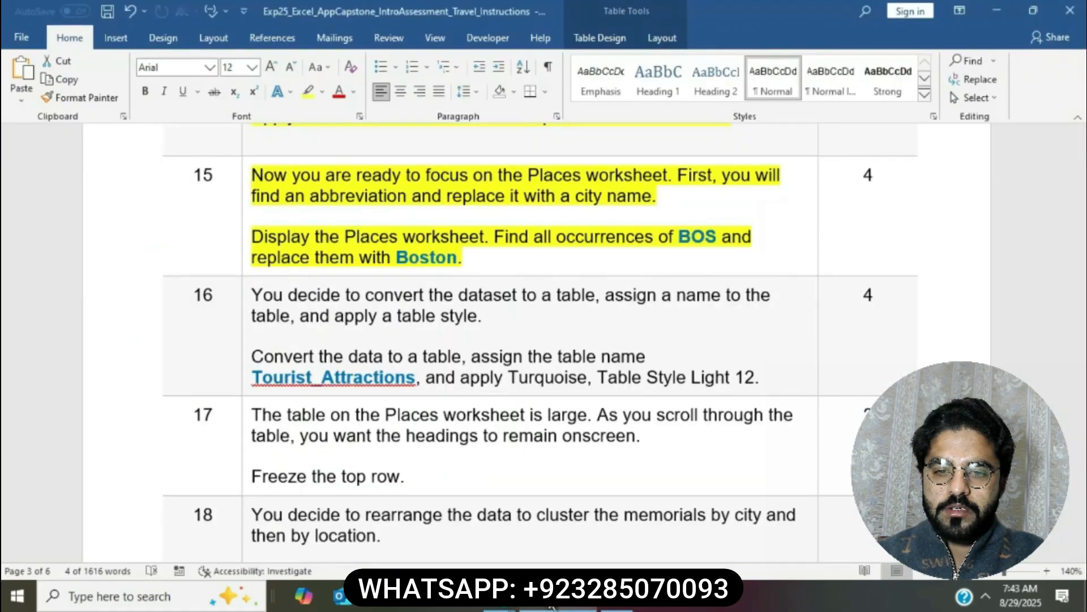
click(492, 228)
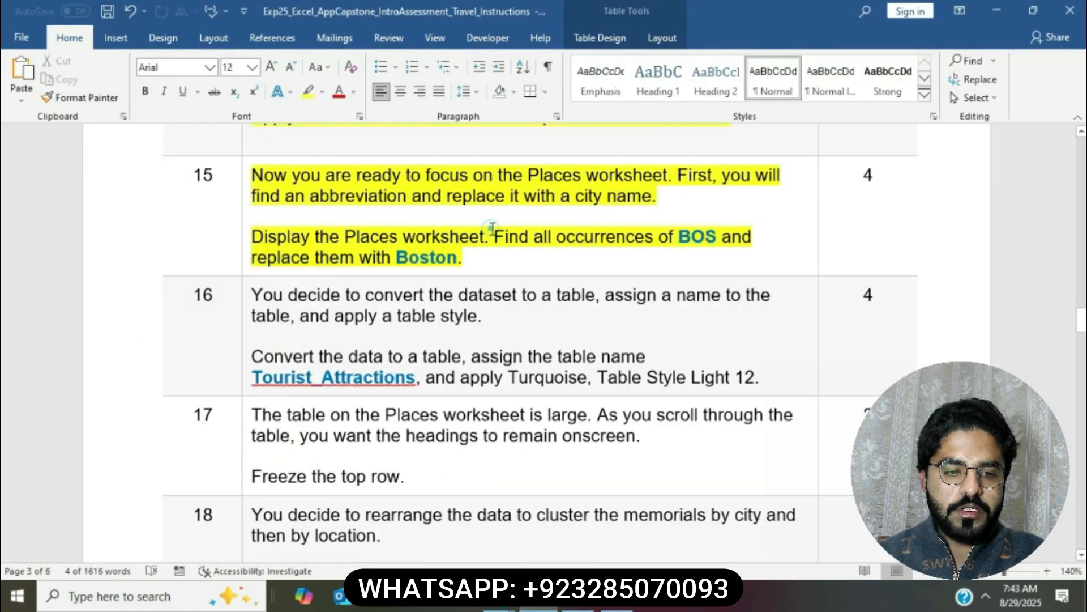
scroll(492, 227, down, 2)
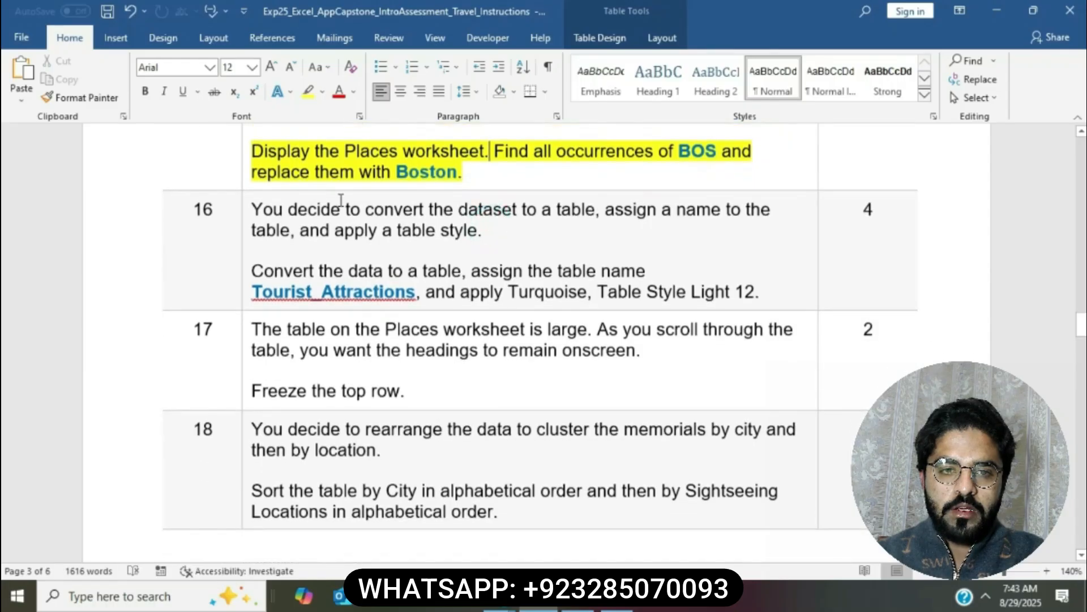
click(242, 208)
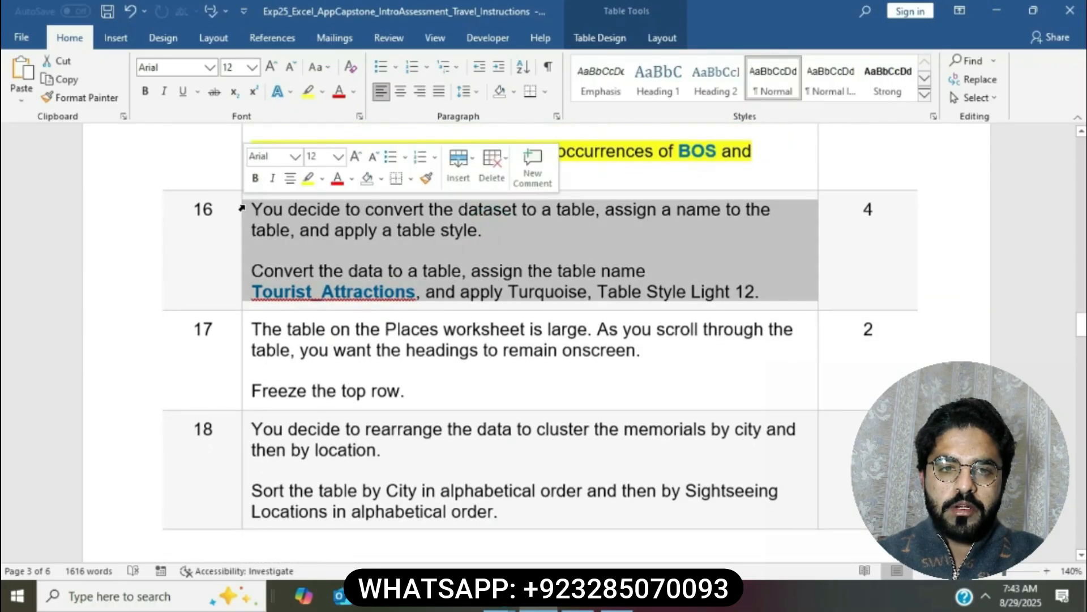
click(307, 179)
click(357, 242)
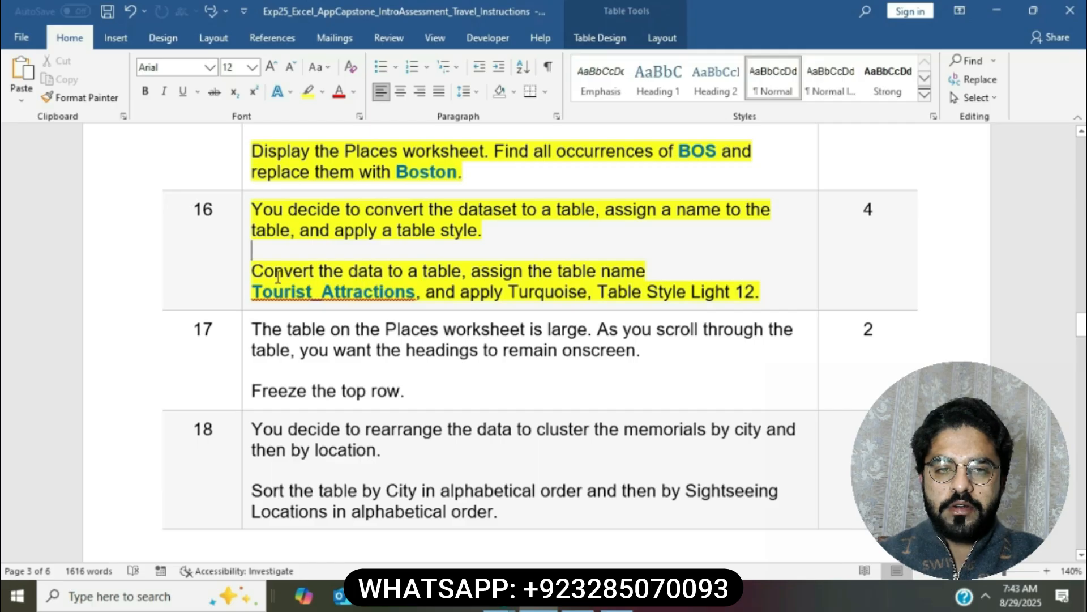
Select the wording about converting the data in Word, and convert the Places range A1:D40 to a table with headers in Excel
drag(268, 274, 461, 274)
key(alt+Tab)
click(371, 400)
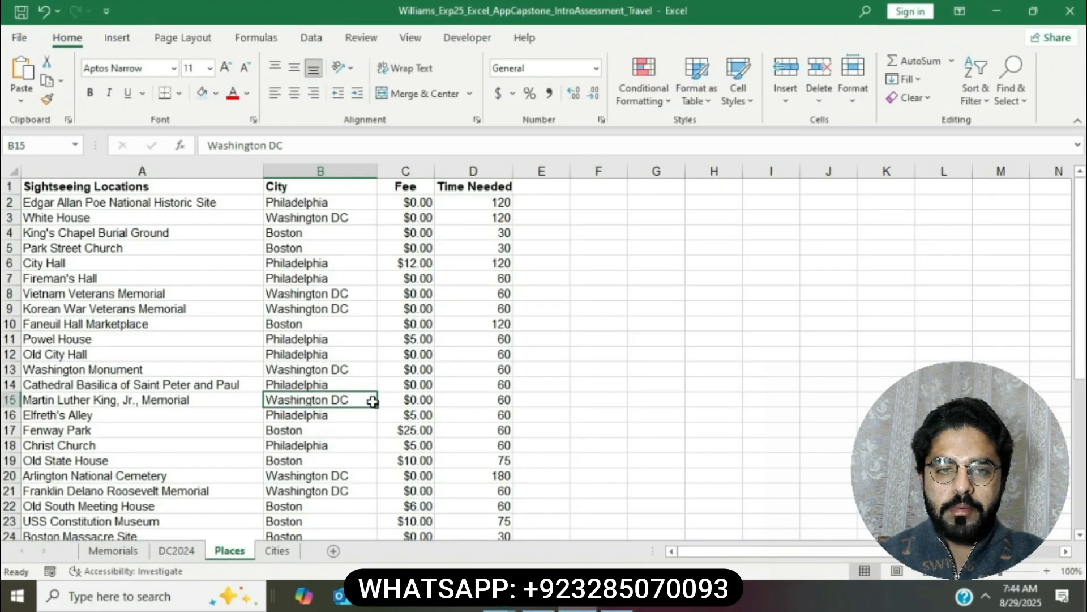
click(118, 38)
click(140, 68)
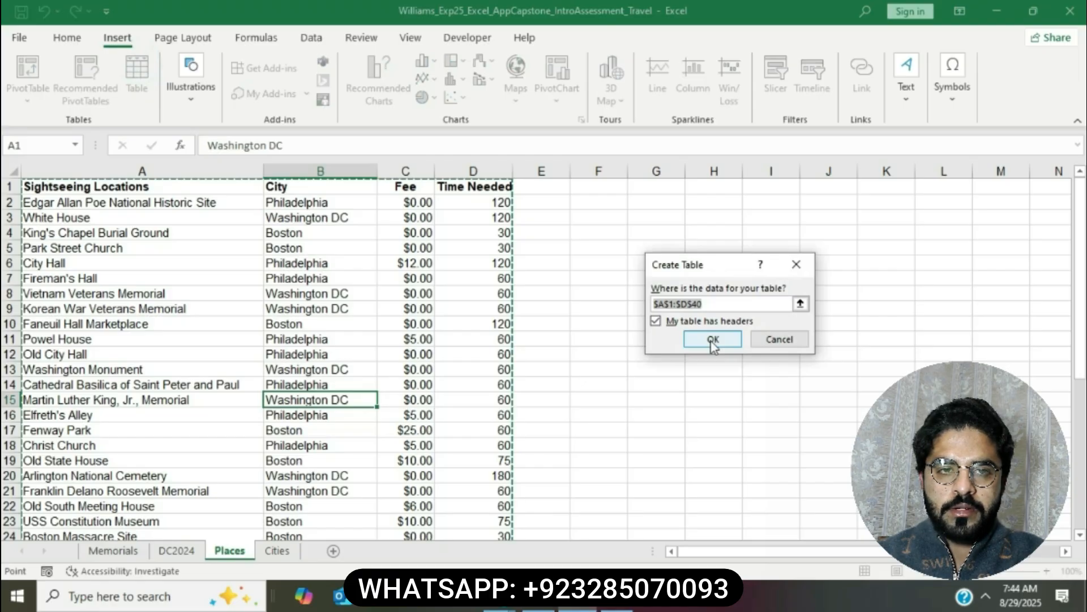
click(713, 340)
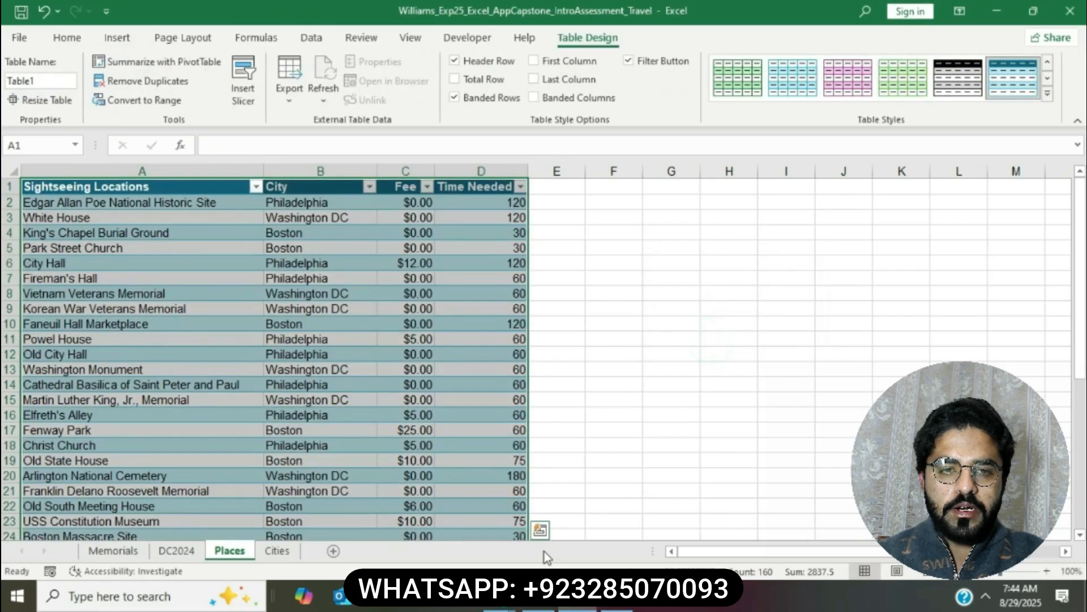
Copy the table name Tourist_Attractions from the Word instructions and assign it to the Places table in Excel
click(539, 596)
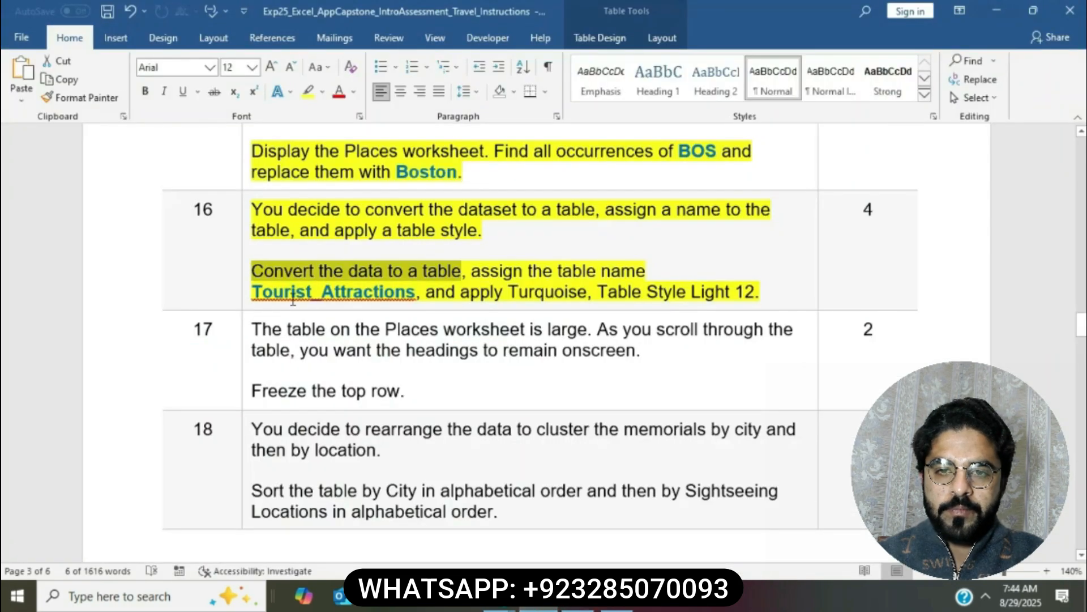
drag(252, 292, 413, 293)
key(ctrl+c)
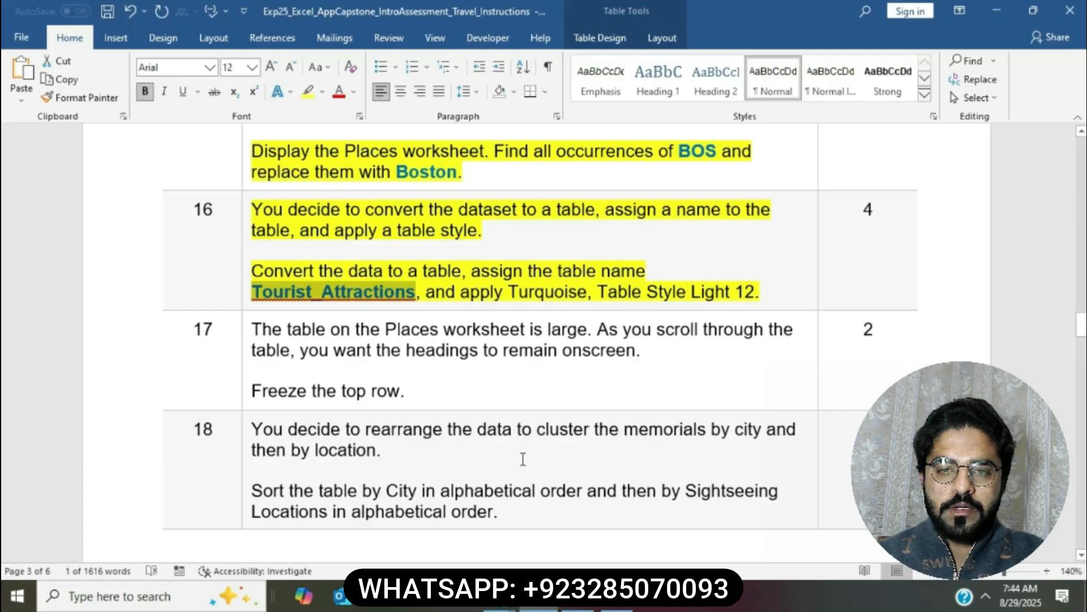
click(577, 596)
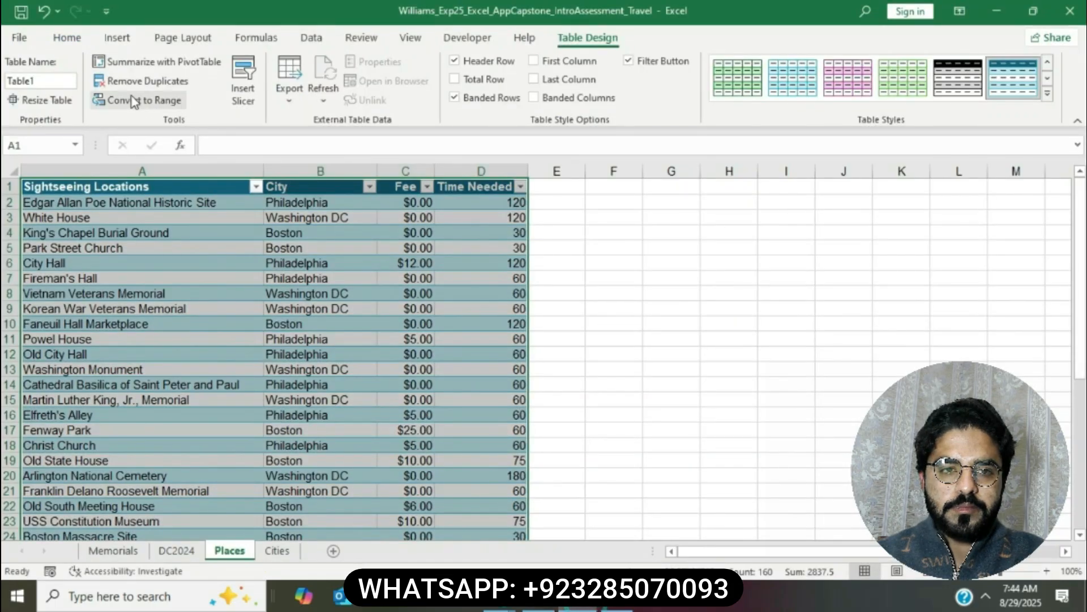
click(66, 81)
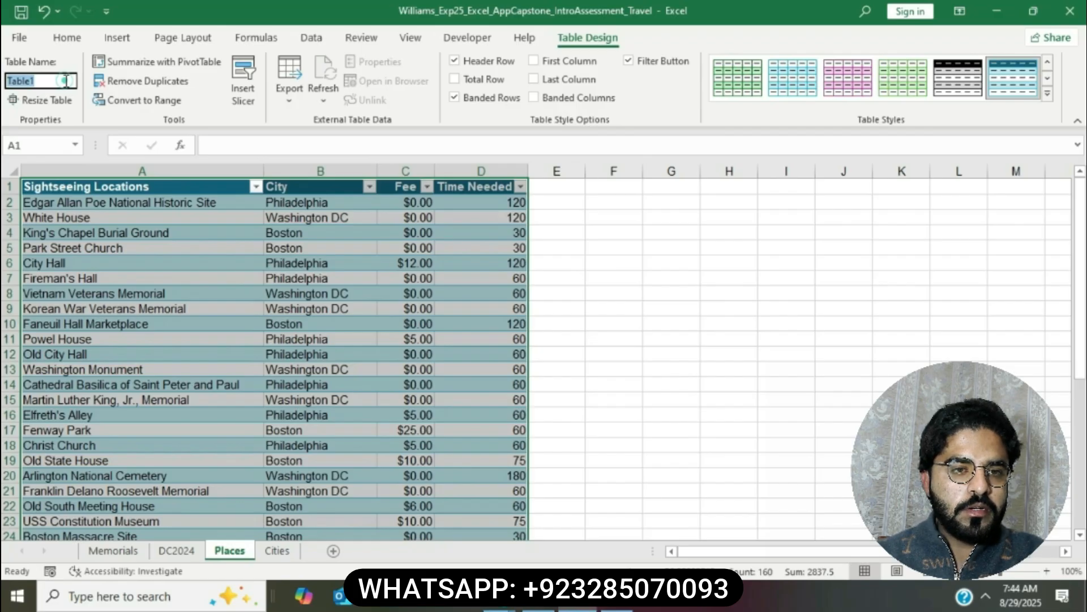
key(ctrl+v)
key(Return)
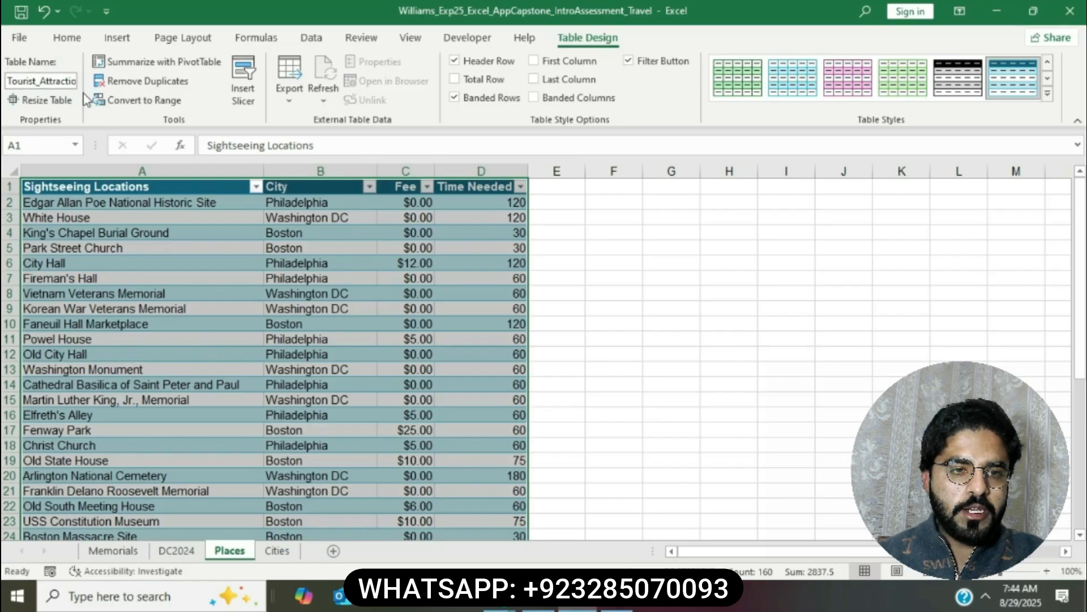
Consult the table style instruction in Word, and apply Turquoise, Table Style Light 12 to the Places table in Excel
click(539, 596)
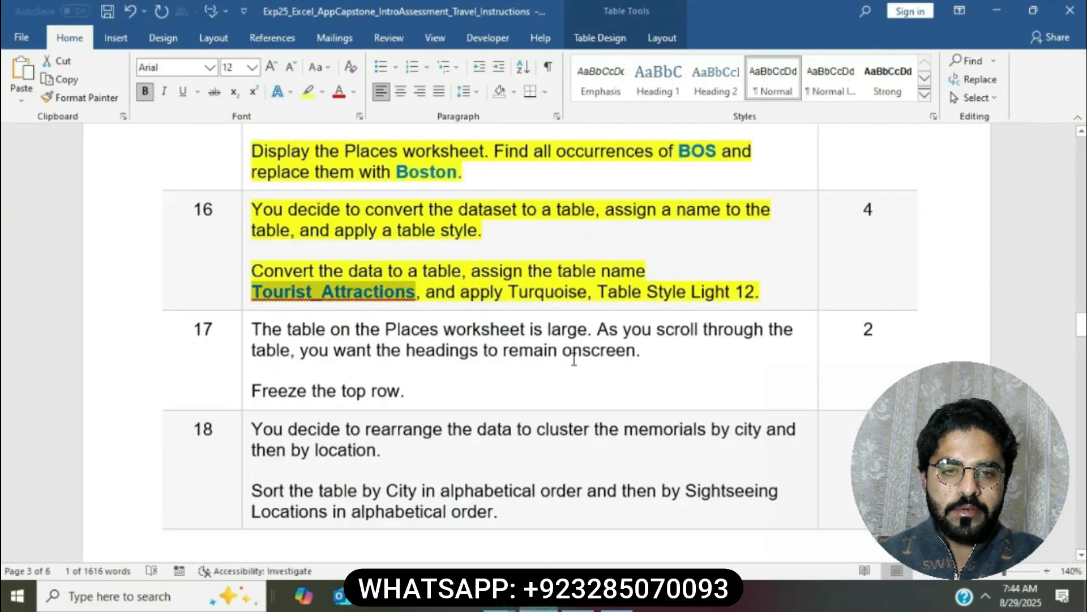
drag(428, 293, 755, 292)
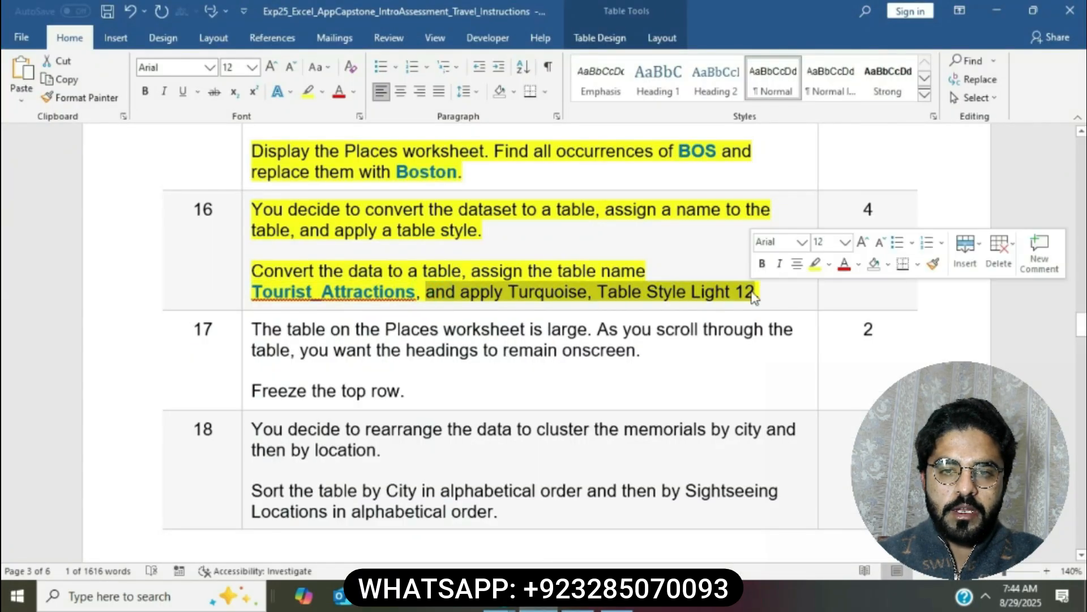
key(alt+Tab)
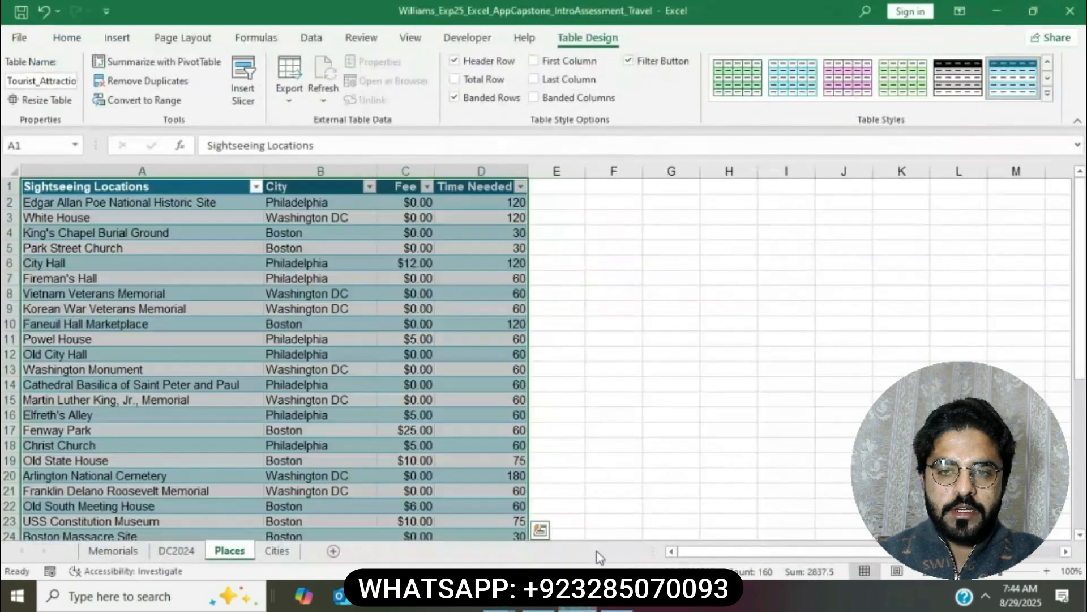
click(1047, 94)
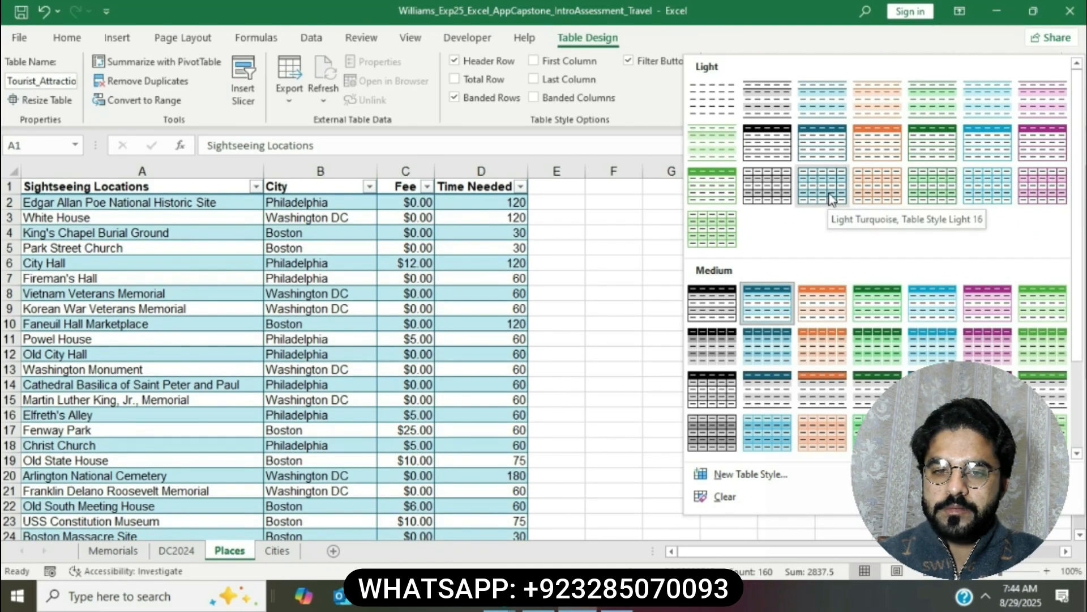
click(982, 150)
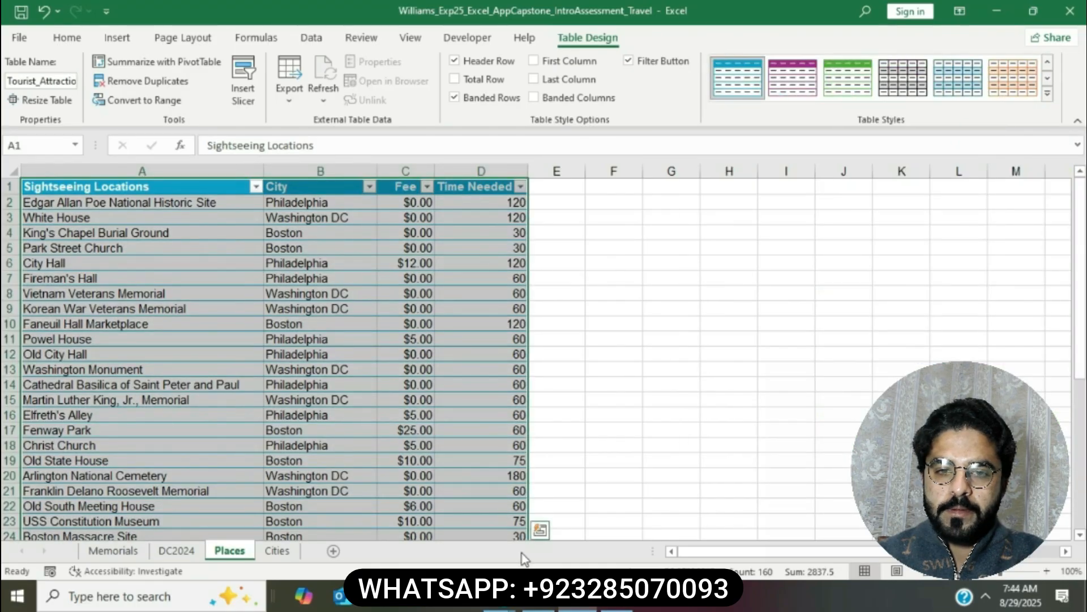
Switch to Word and highlight all of the step 17 instructions in yellow
click(552, 607)
click(667, 268)
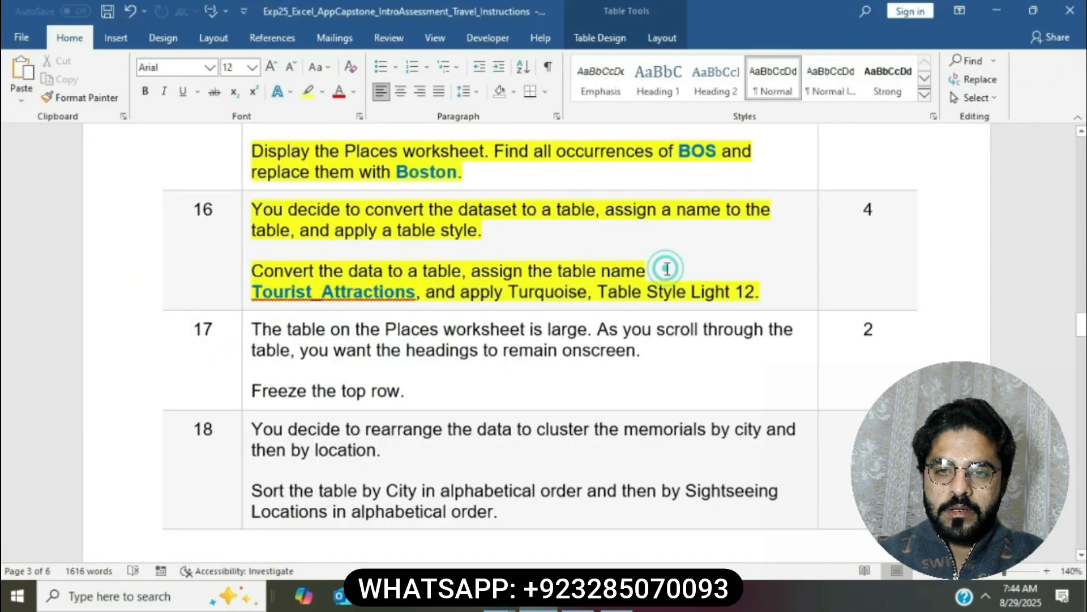
scroll(667, 268, down, 3)
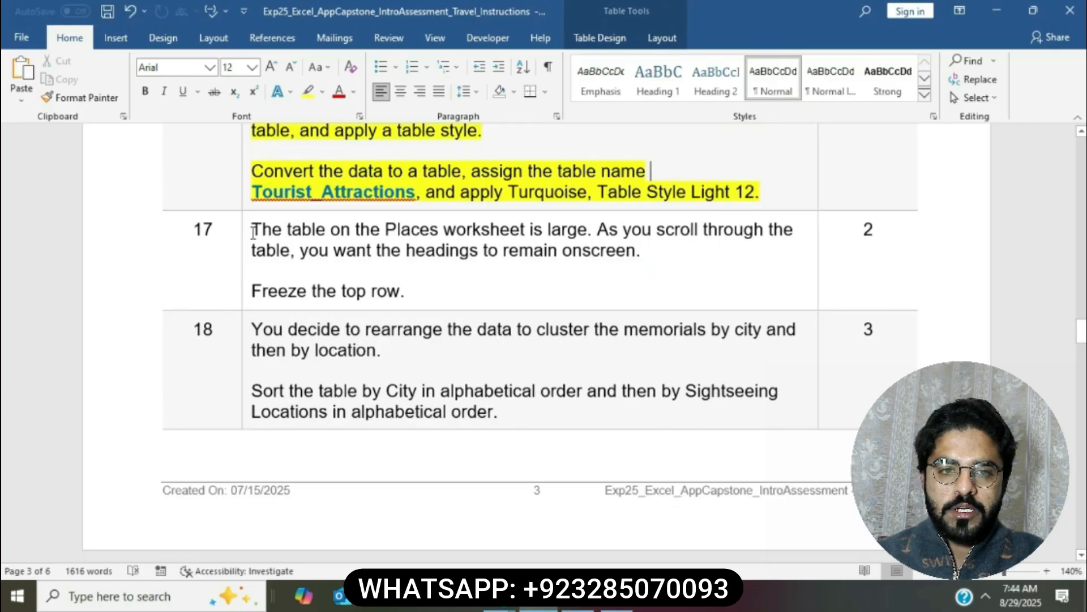
click(248, 226)
click(312, 202)
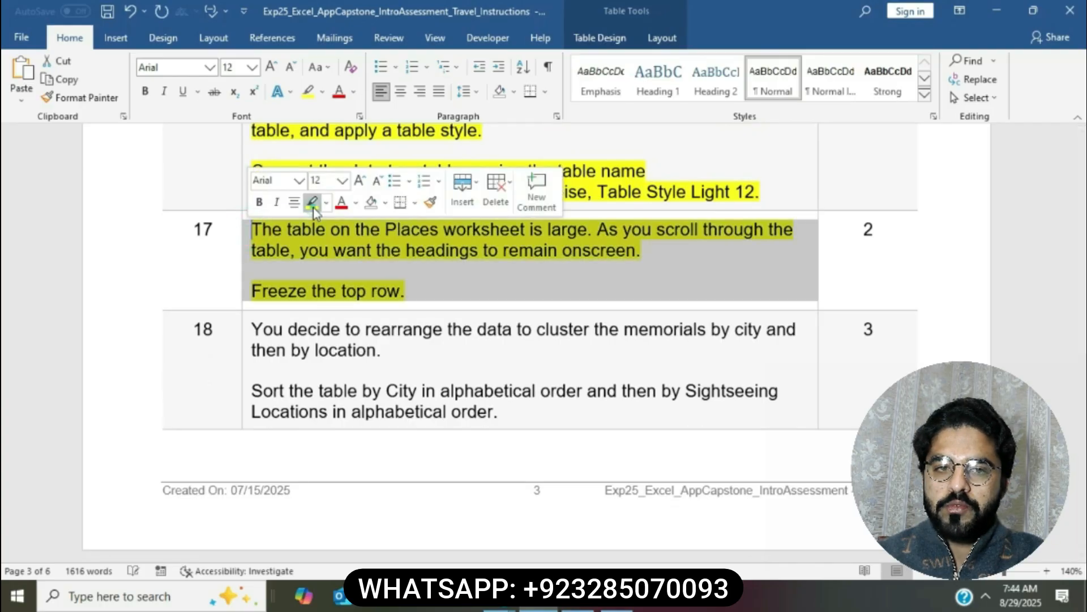
click(371, 252)
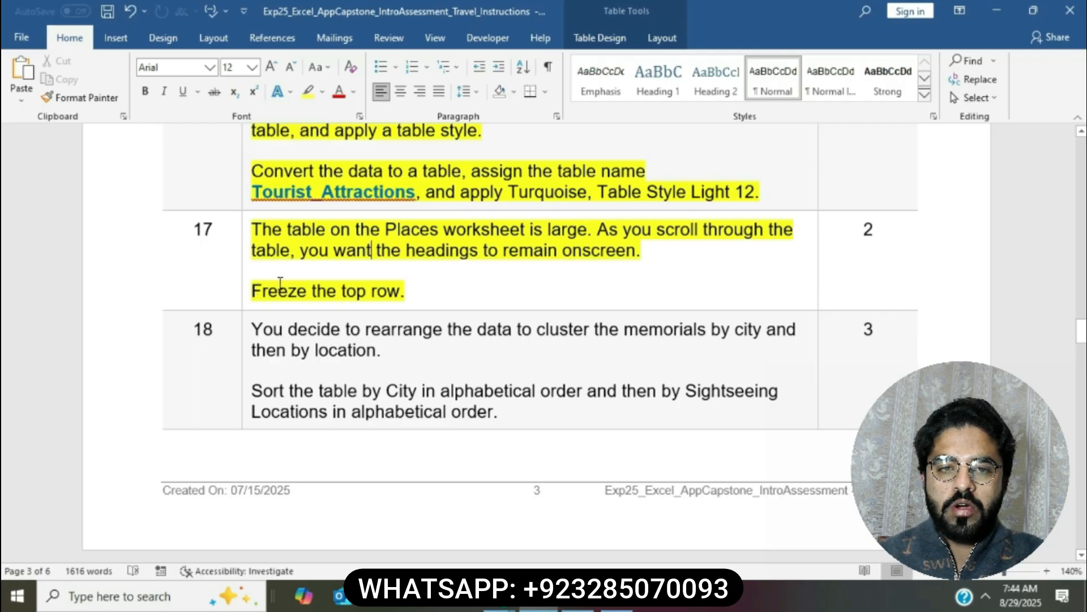
Select the freeze instruction in Word, and freeze the top row of the Places worksheet in Excel
drag(253, 291, 404, 292)
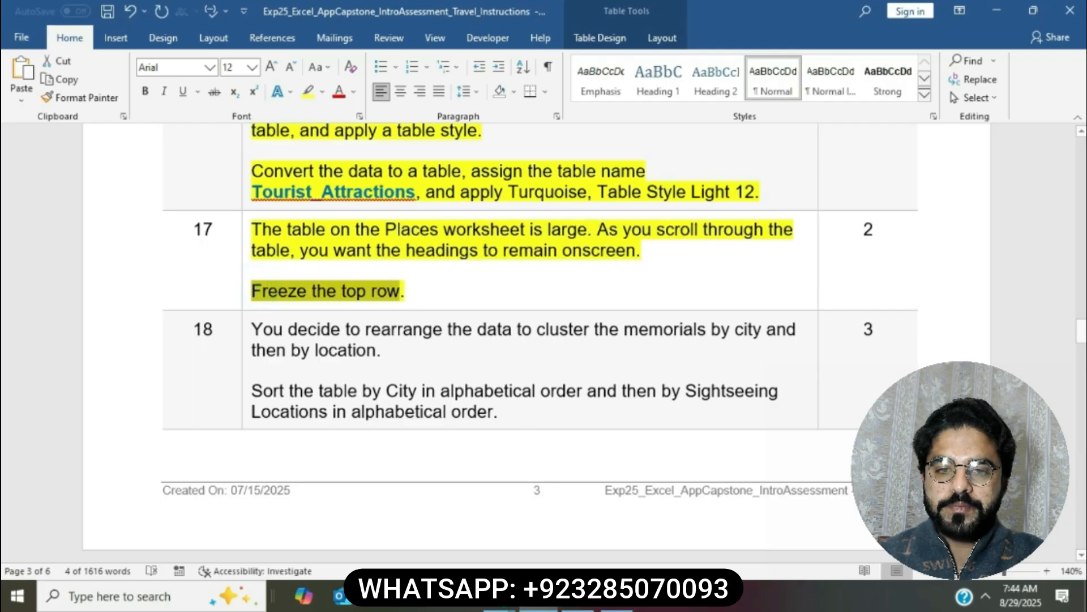
click(576, 597)
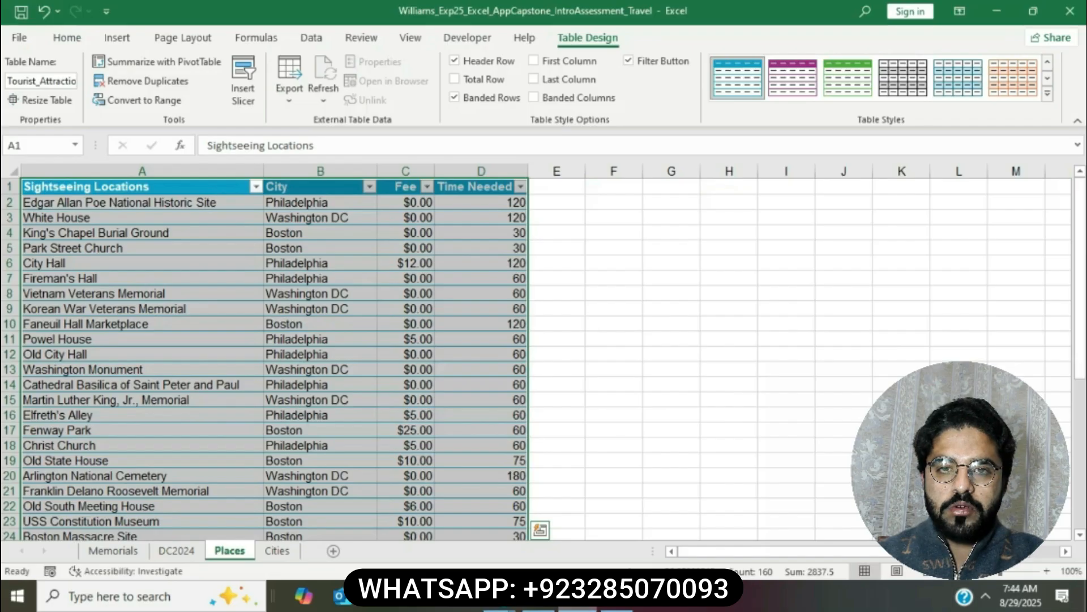
click(7, 187)
click(399, 42)
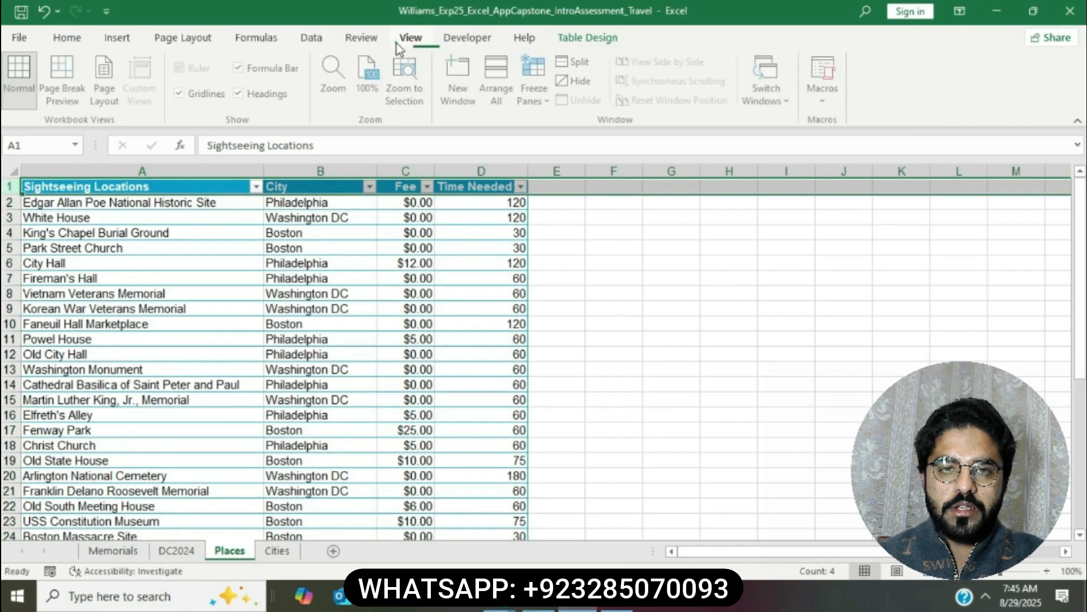
click(535, 96)
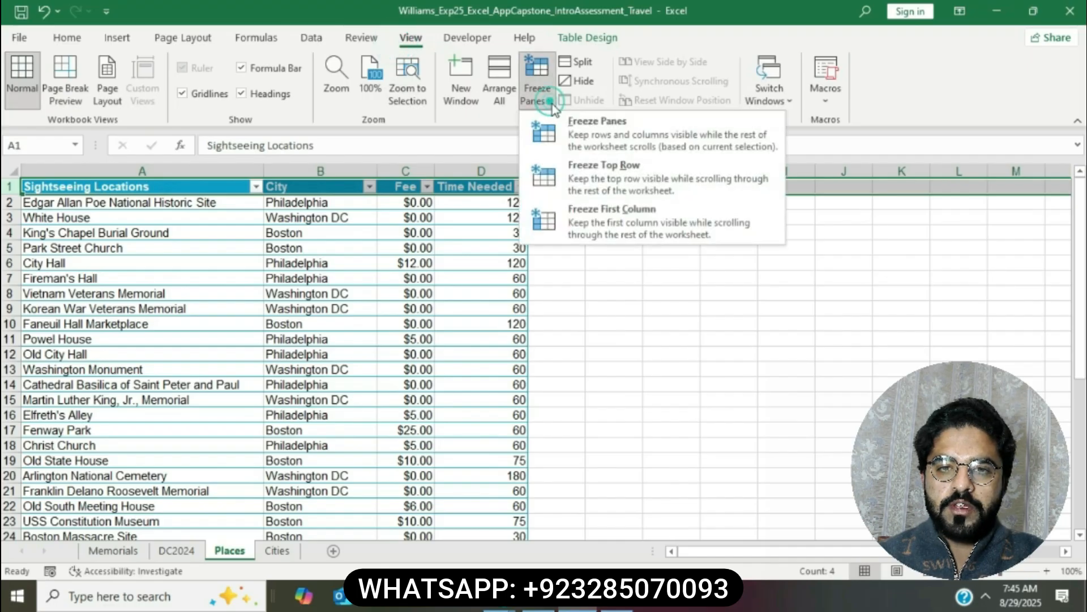
click(600, 167)
click(667, 295)
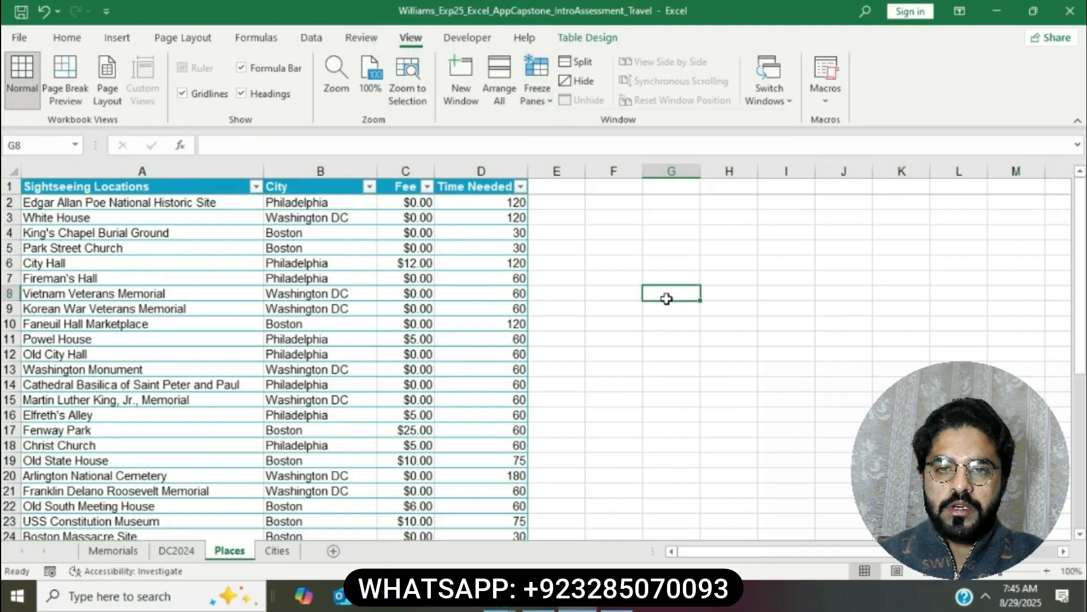
scroll(666, 298, down, 1)
scroll(666, 299, up, 2)
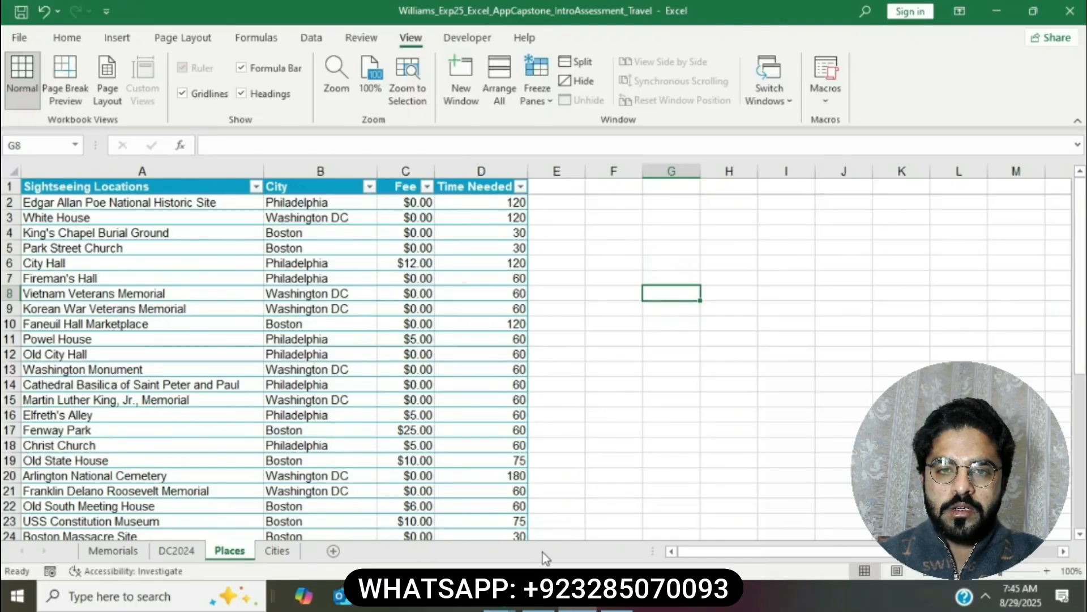
Switch to Word and highlight all of the step 18 instructions in yellow
click(539, 596)
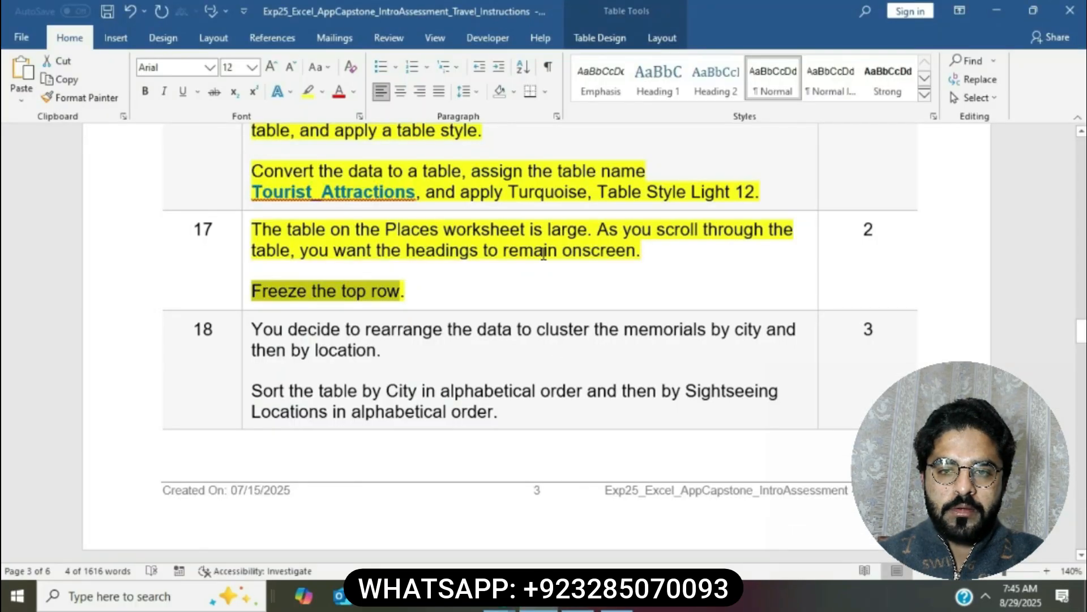
click(543, 255)
scroll(541, 260, down, 3)
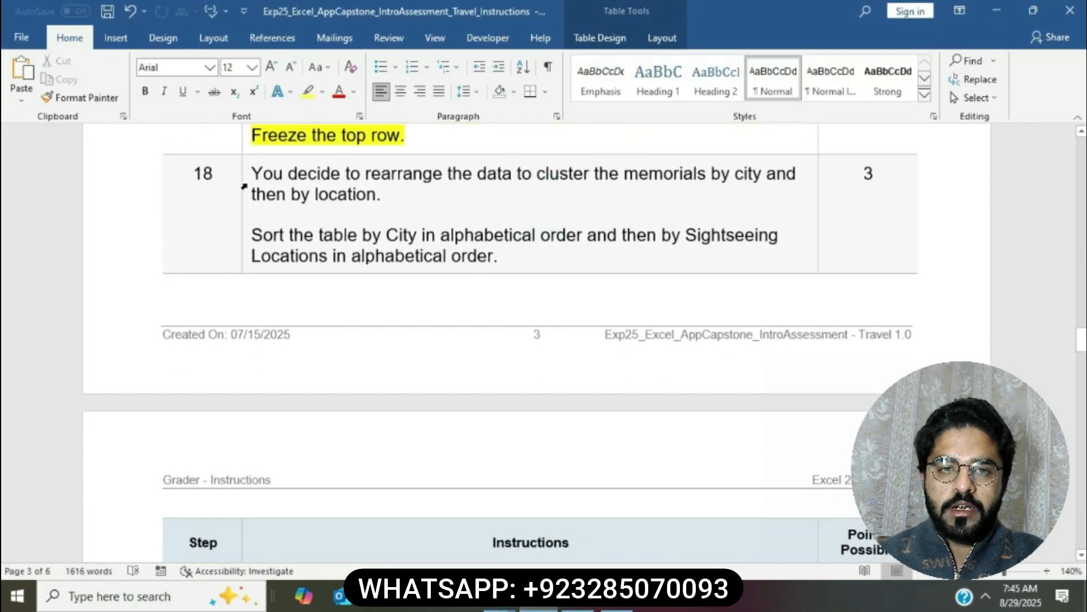
click(244, 187)
click(307, 153)
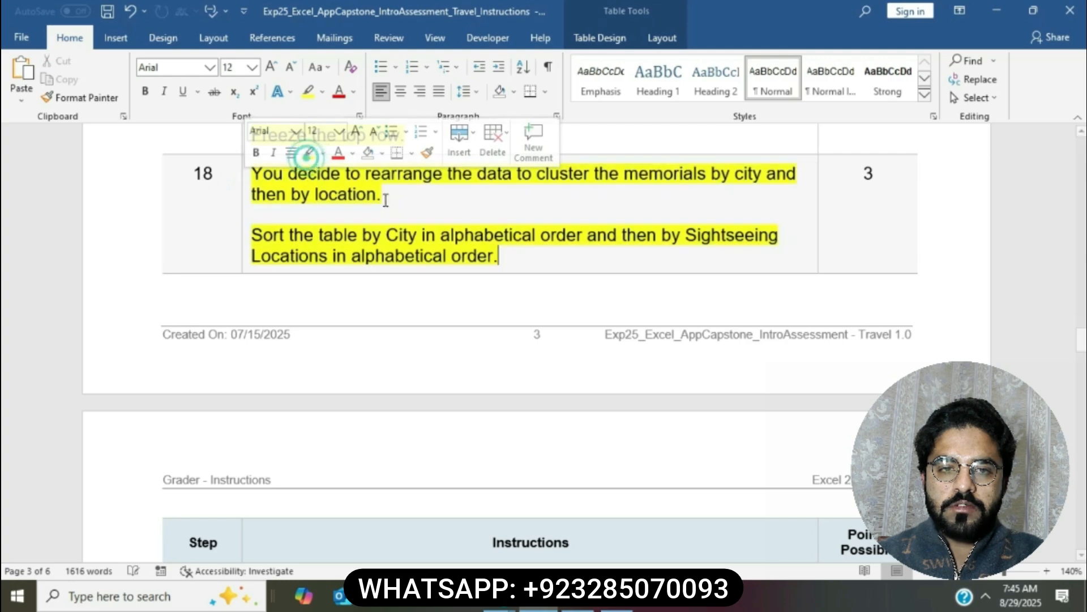
click(398, 210)
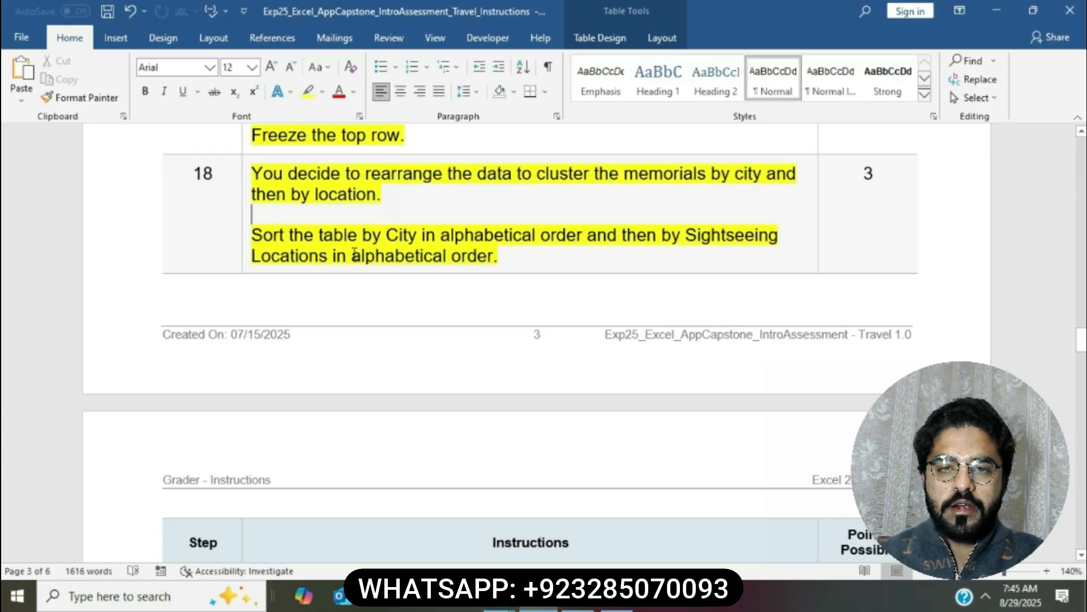
Select the City sort instruction in Word, and start a custom sort of the Places table in Excel by City, A to Z
drag(253, 236, 584, 234)
key(alt+Tab)
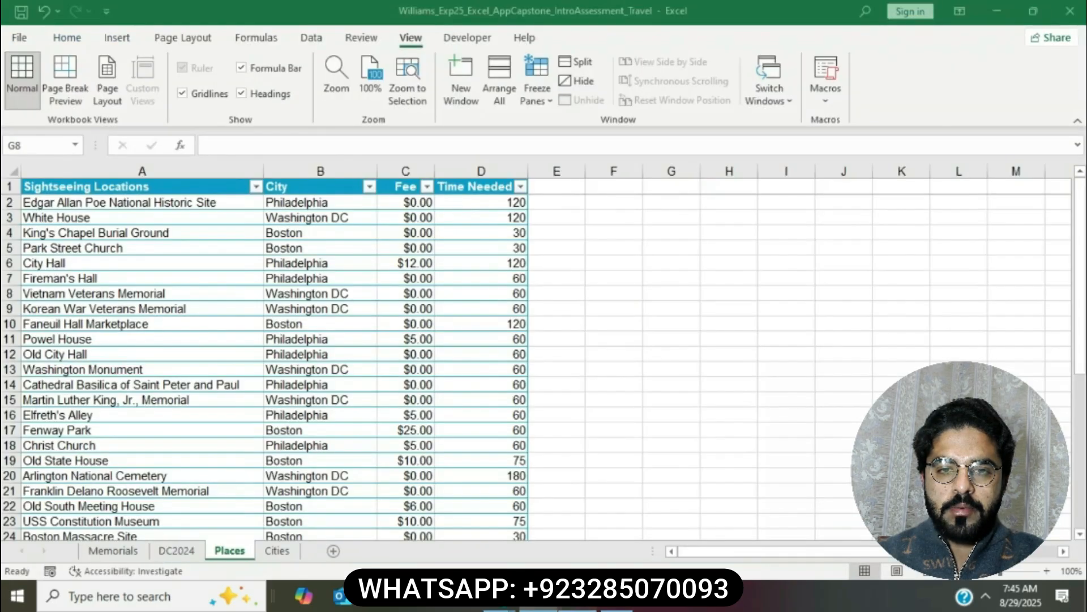
click(315, 185)
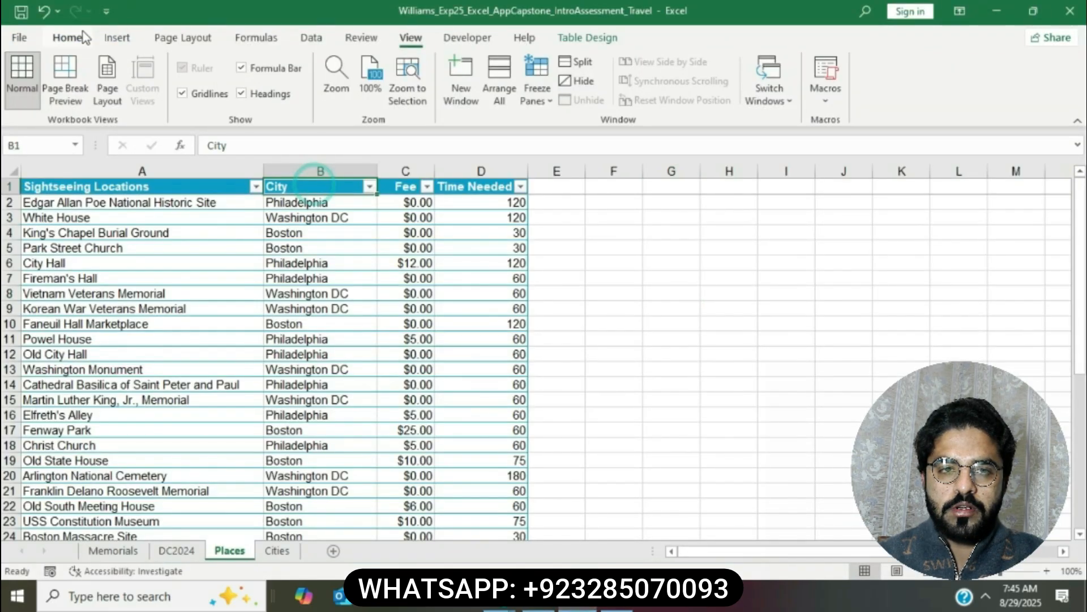
click(68, 38)
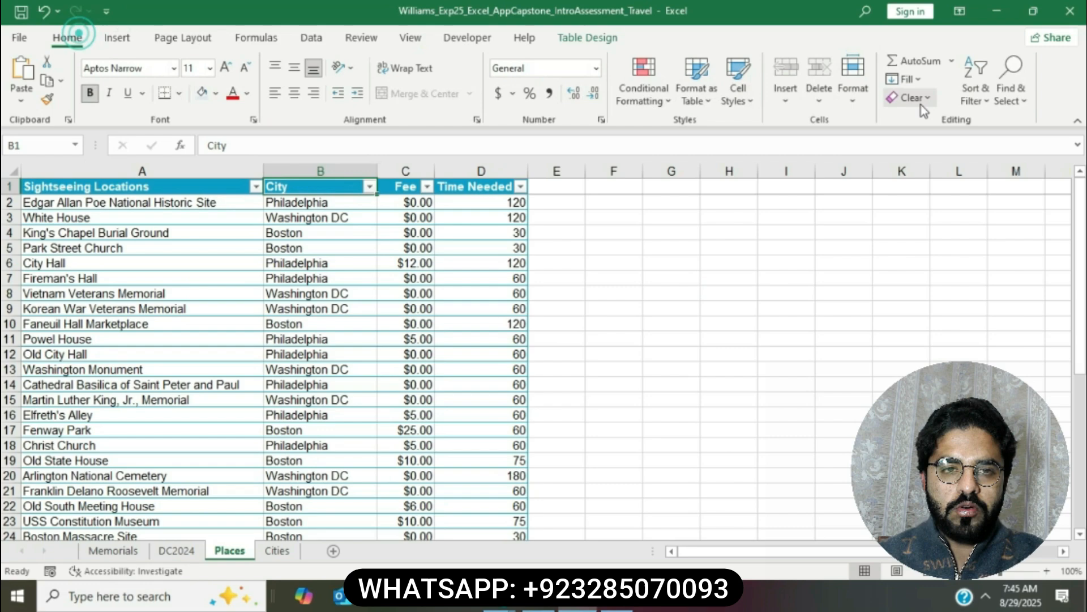
click(975, 99)
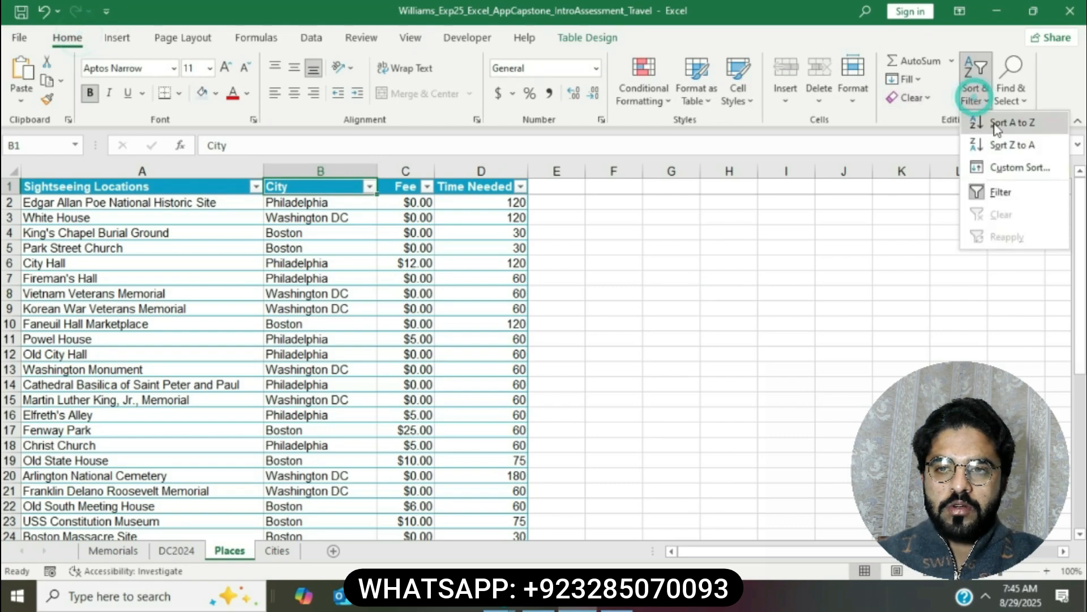
click(1014, 169)
click(646, 258)
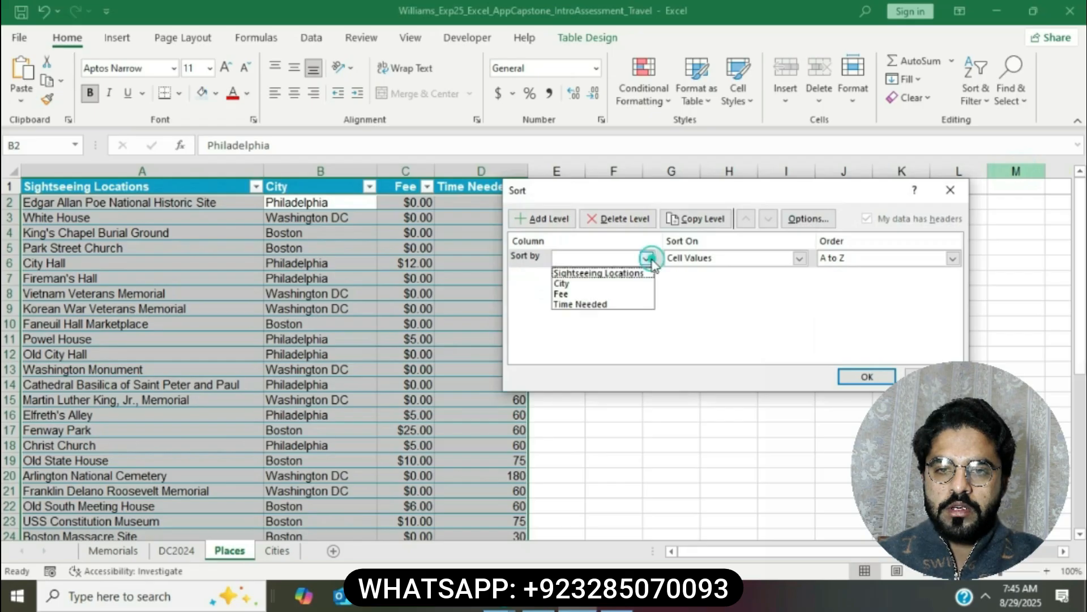
click(606, 286)
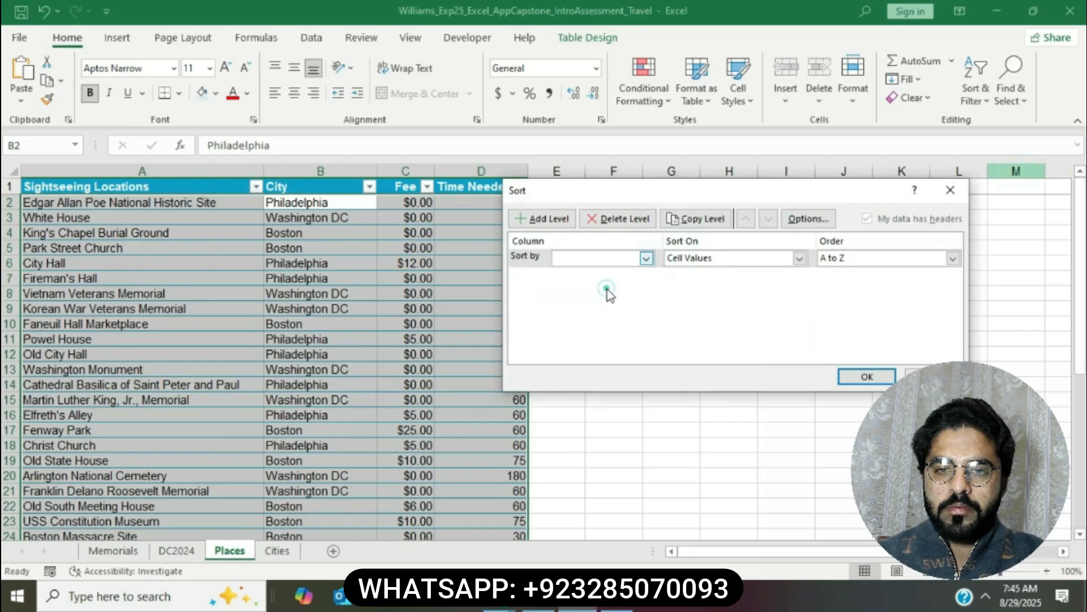
Check the secondary sort instruction in Word, and add Sightseeing Locations, A to Z, as the second level of the Excel table sort
click(542, 605)
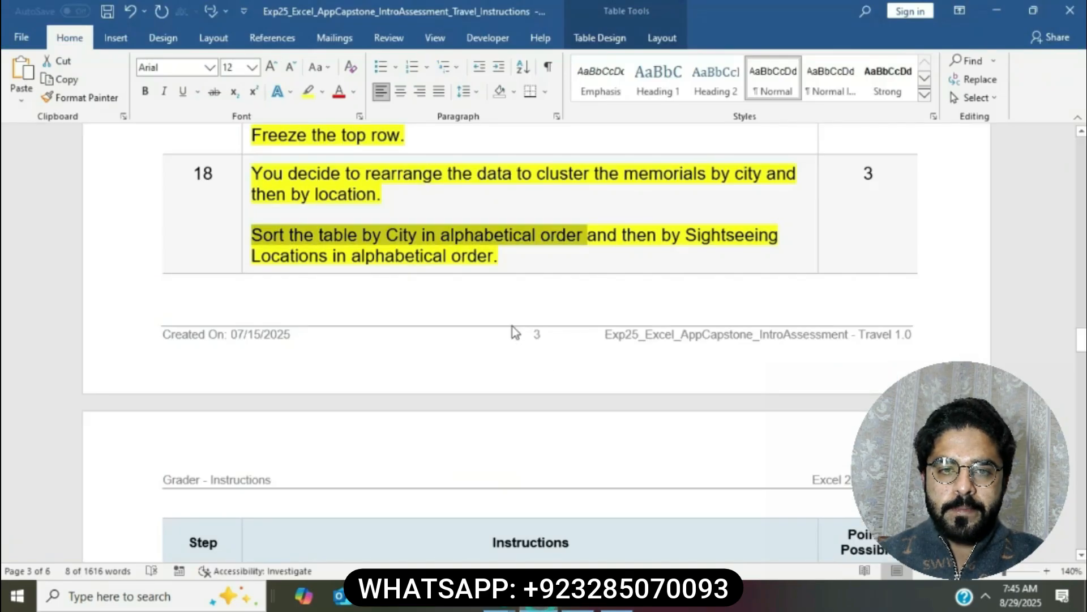
drag(622, 237, 779, 237)
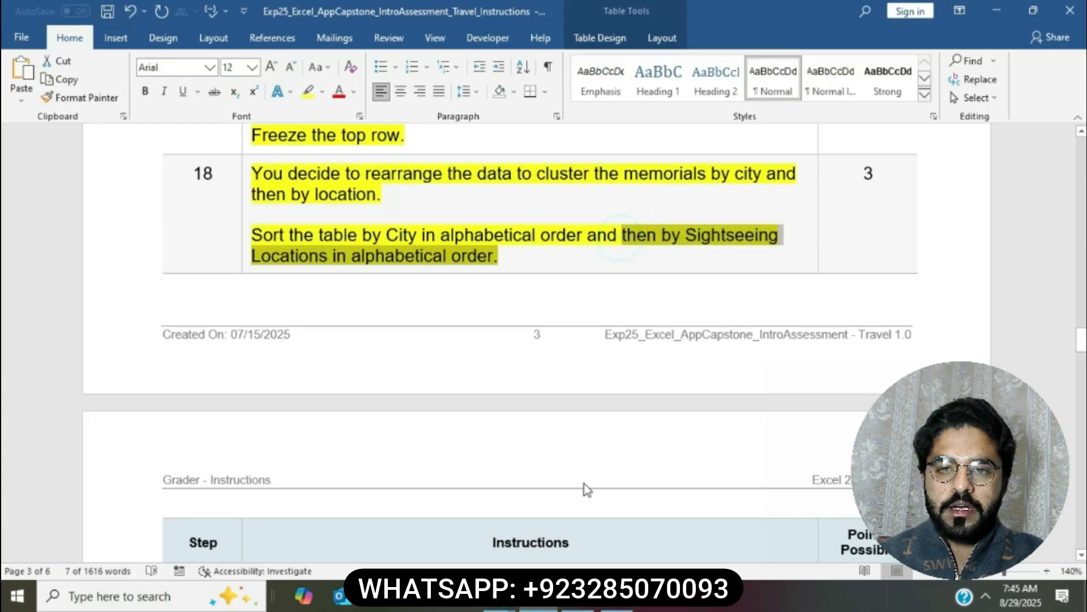
click(593, 605)
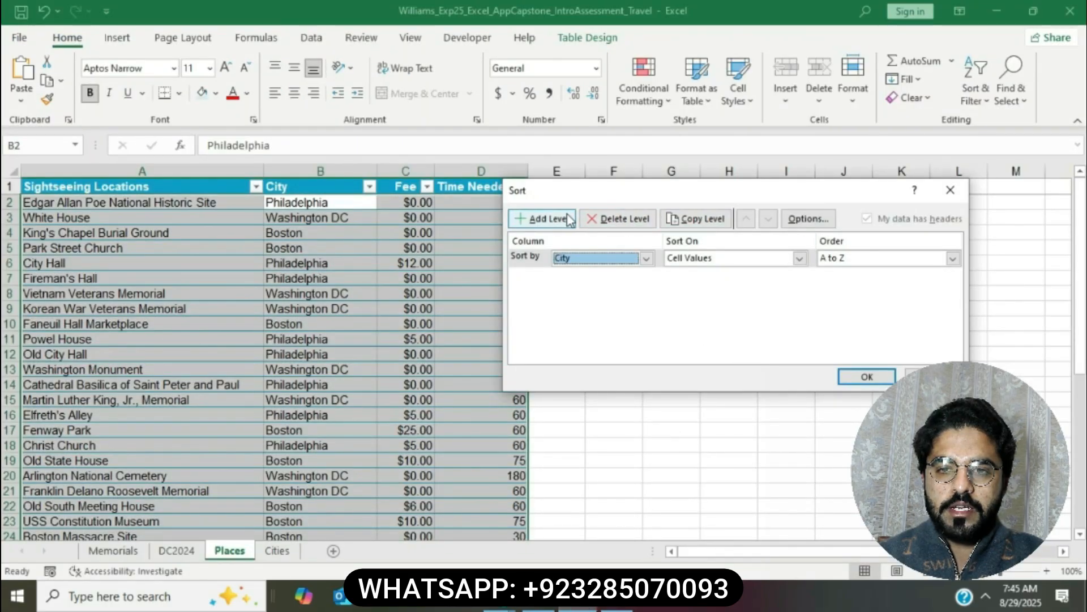
click(548, 219)
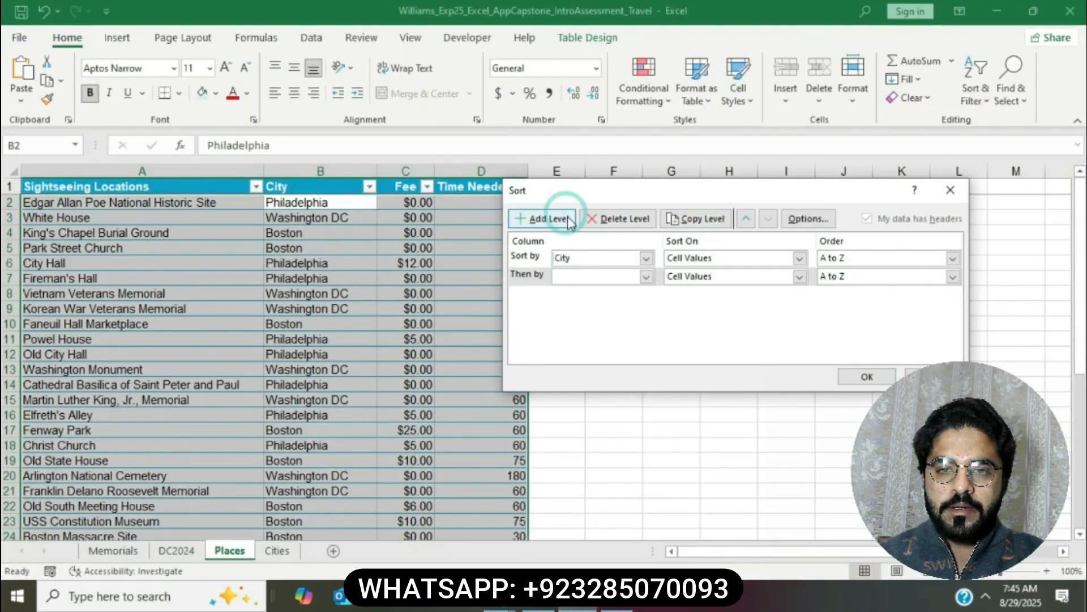
click(646, 277)
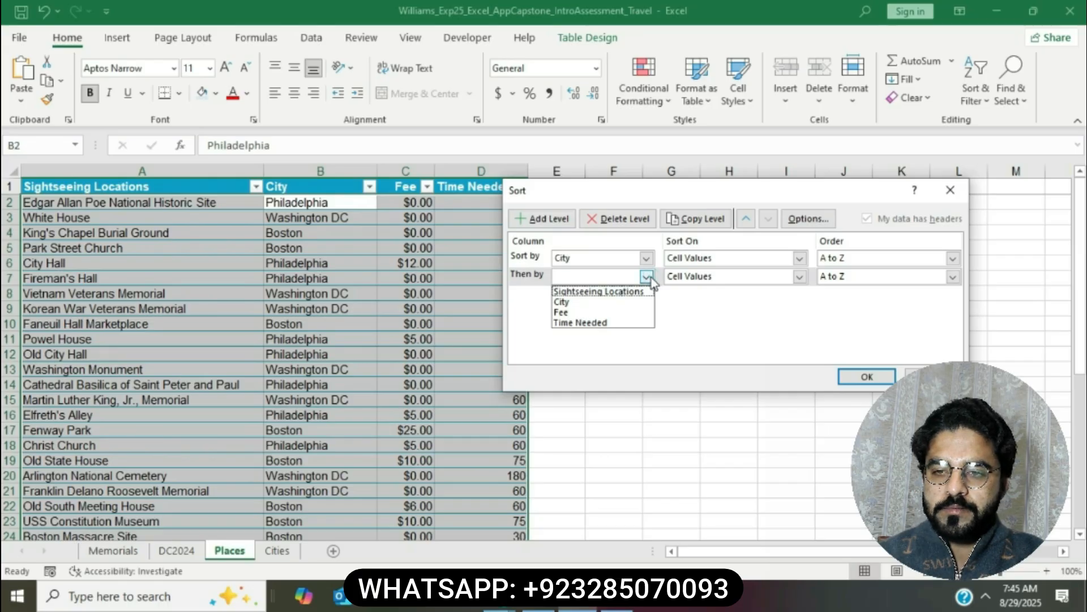
click(630, 292)
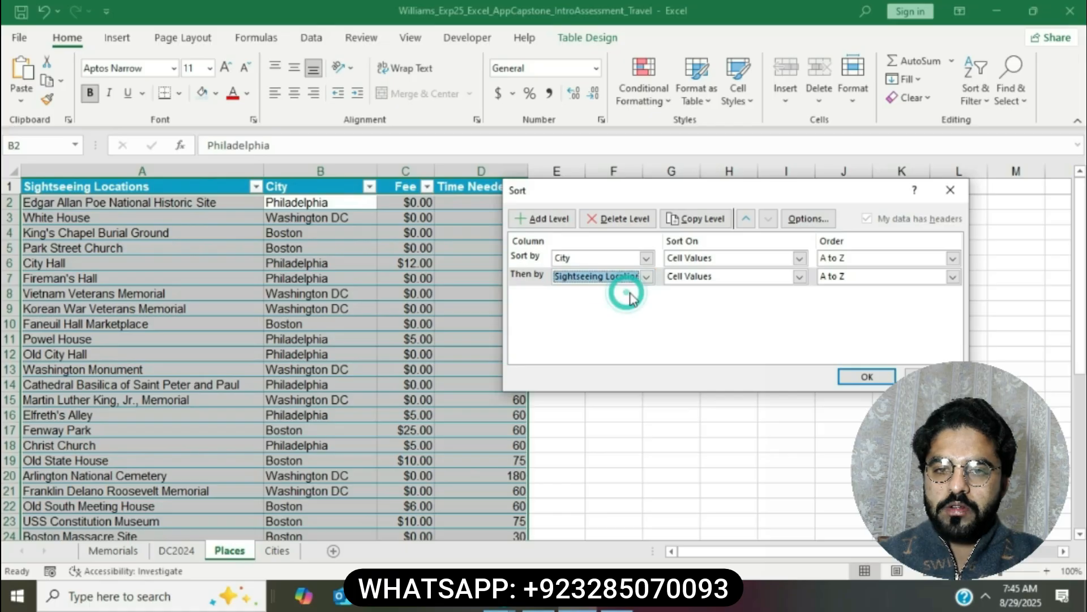
click(867, 378)
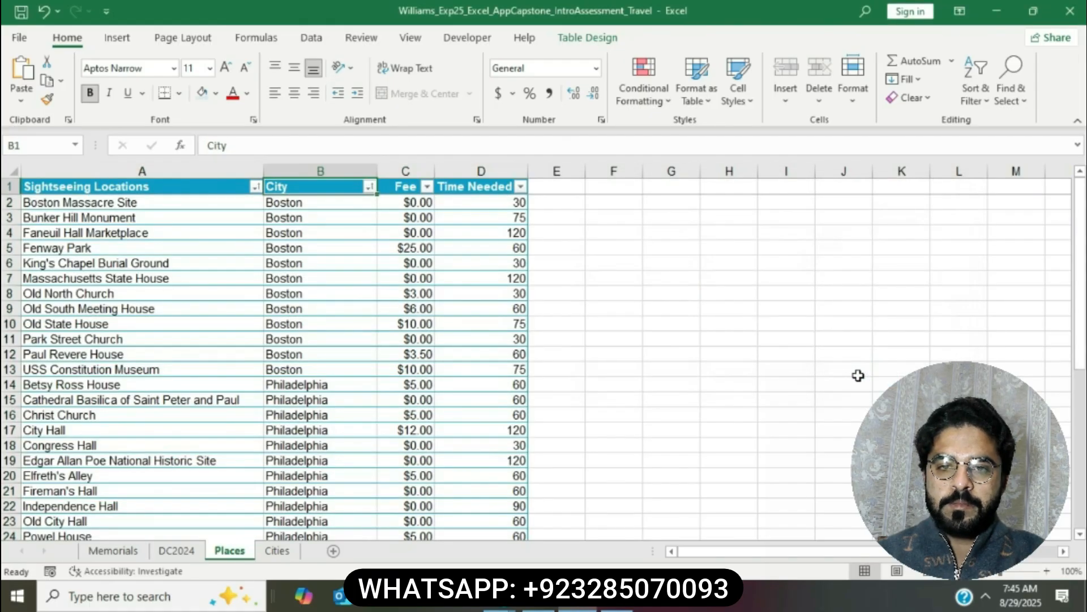
Switch to Word and review the step 19 total row instructions and the earlier highlighted project steps
click(539, 604)
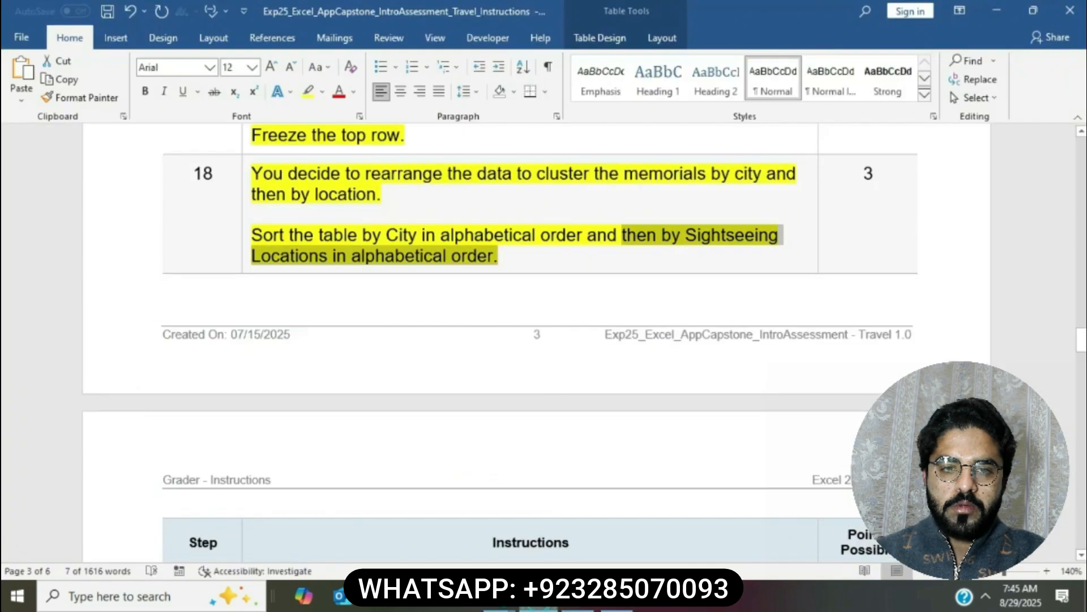
click(539, 282)
scroll(538, 281, down, 6)
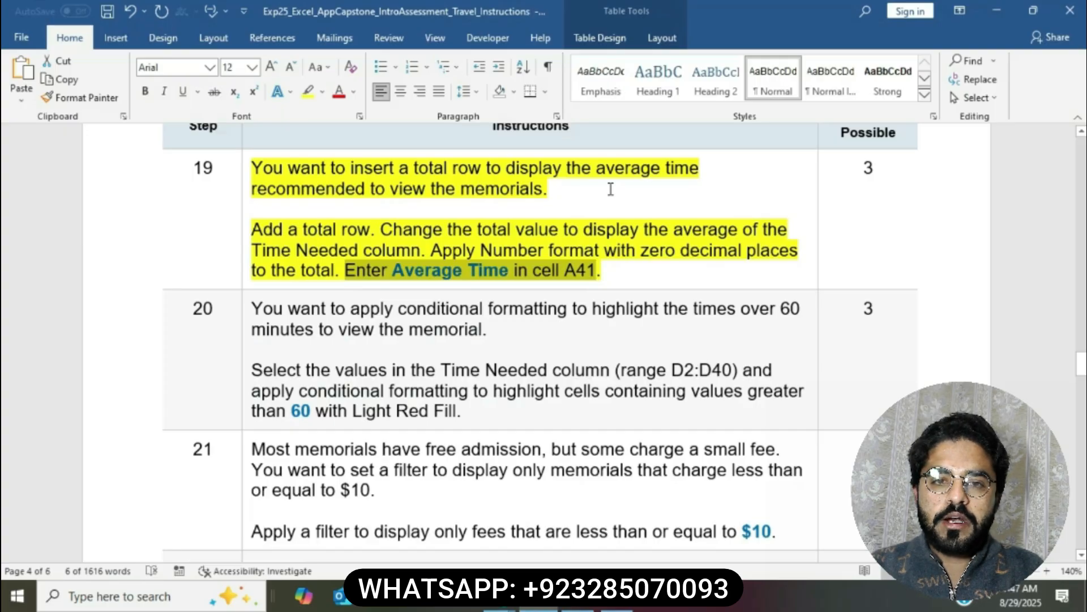
click(610, 189)
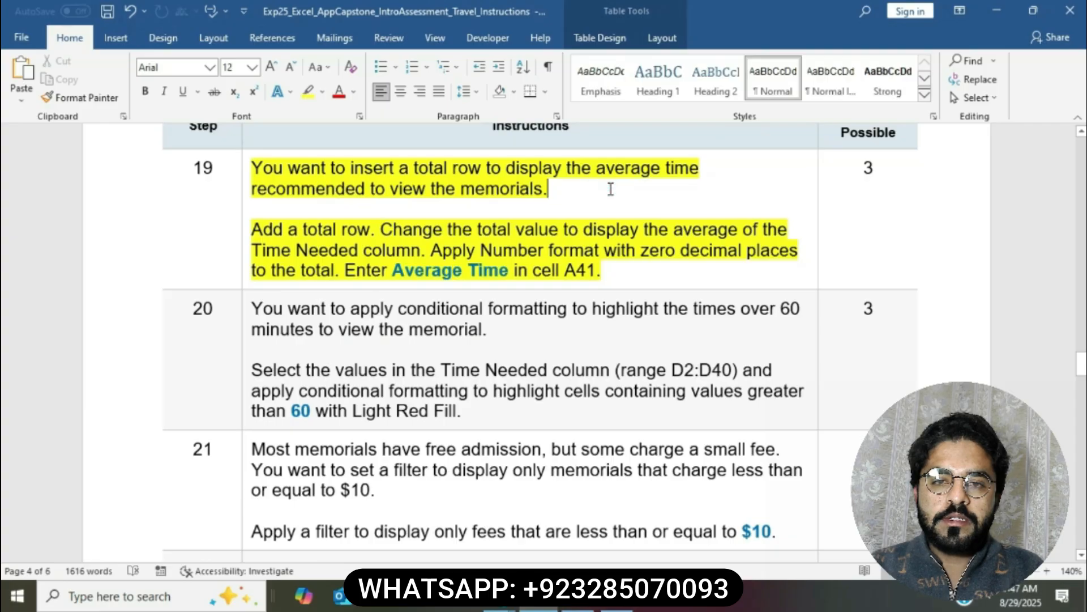
scroll(612, 196, up, 2)
scroll(609, 189, up, 20)
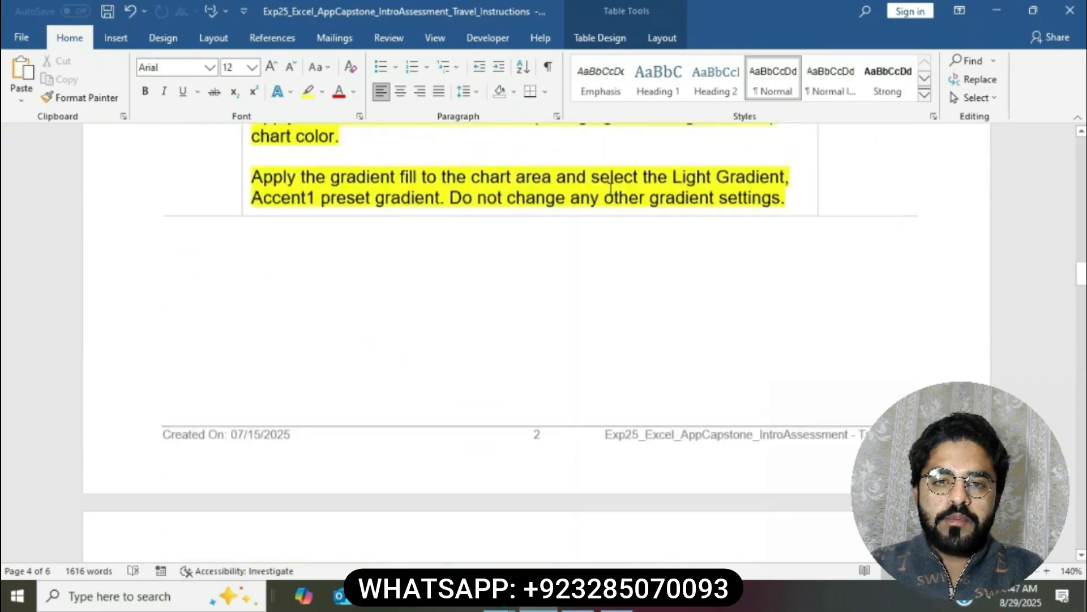
scroll(610, 189, up, 2)
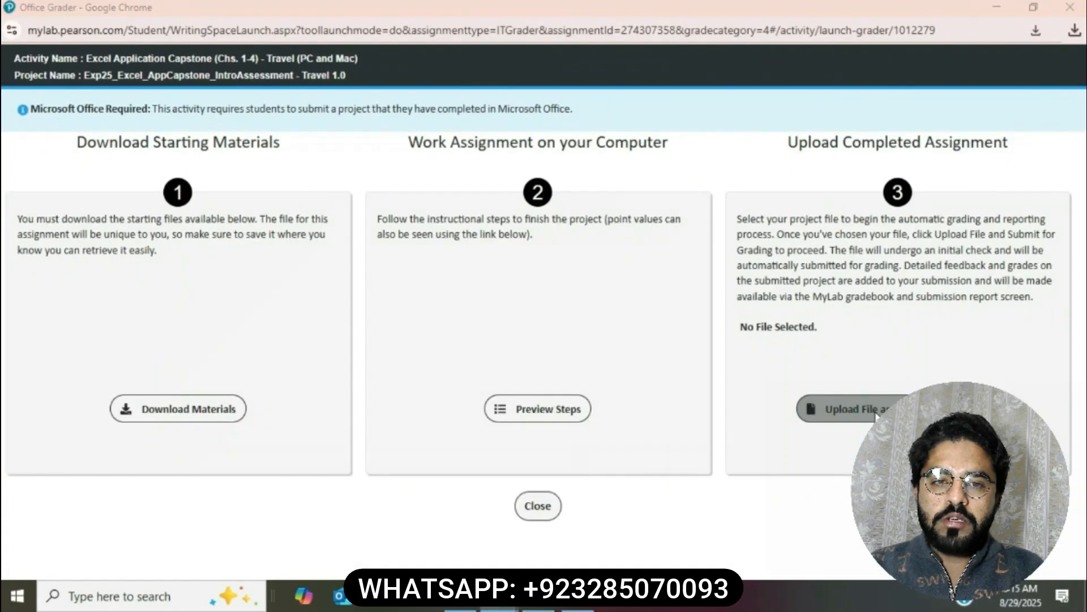
Upload the completed Exp25_Excel_AppCapstone_IntroAssessment_Travel workbook from the Desktop to the Office Grader page in Chrome
click(875, 416)
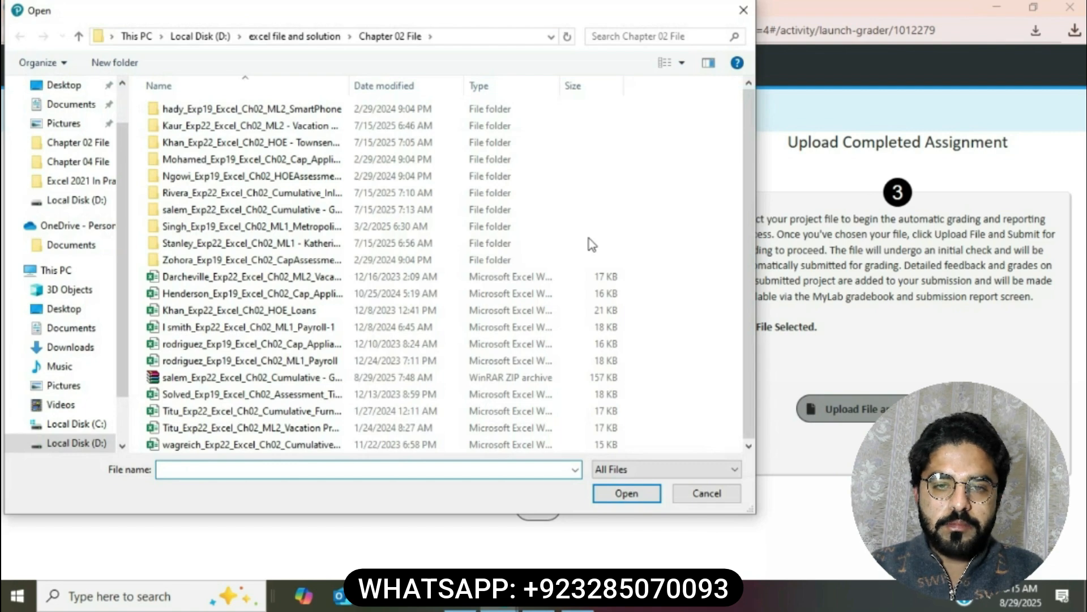
scroll(77, 128, up, 1)
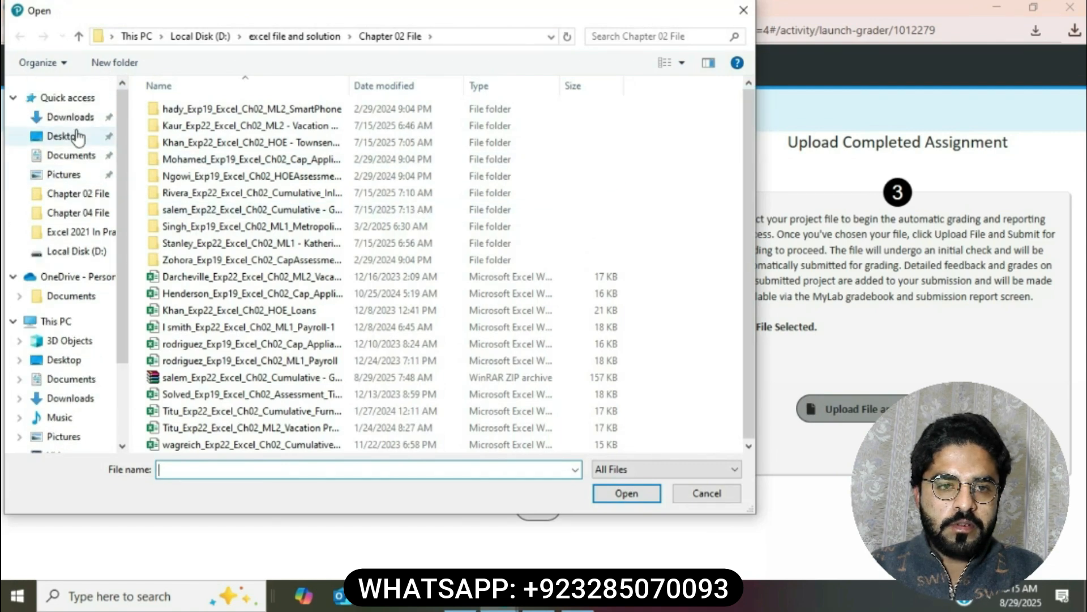
click(77, 136)
click(253, 311)
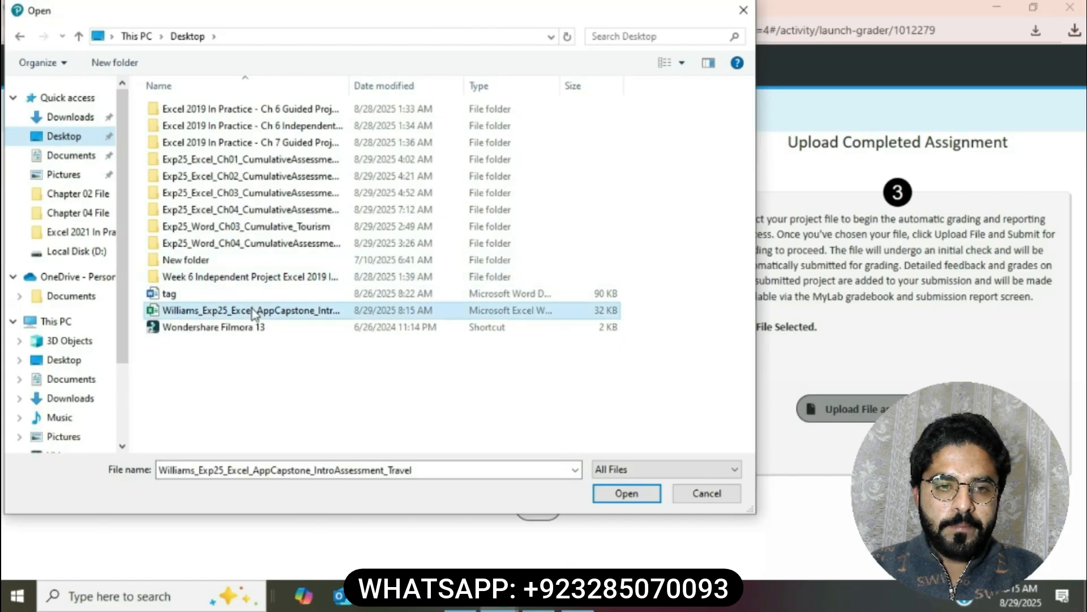
double_click(255, 312)
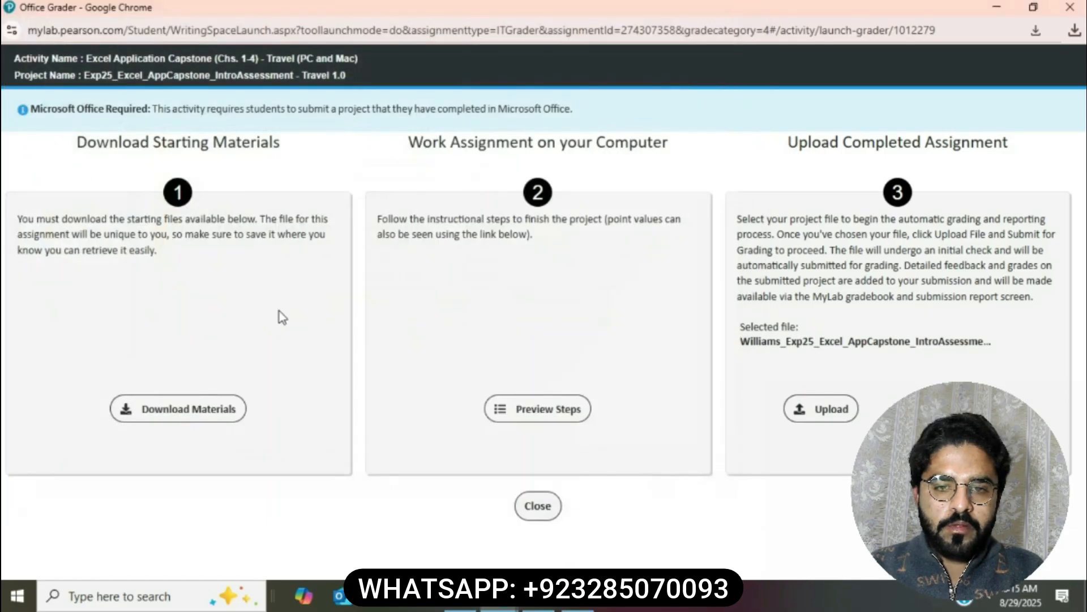
click(825, 421)
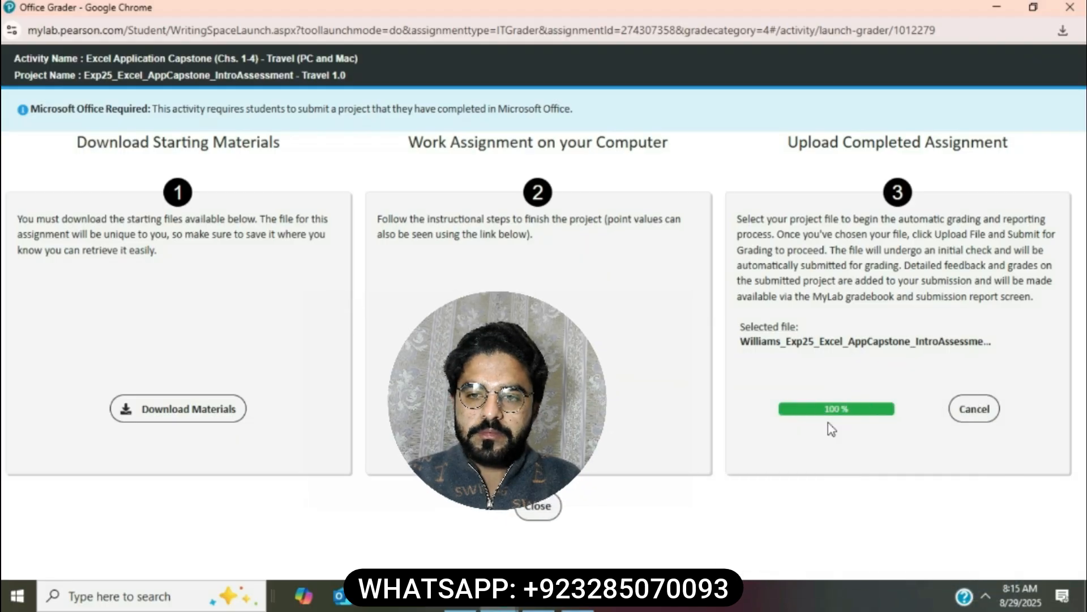
click(986, 595)
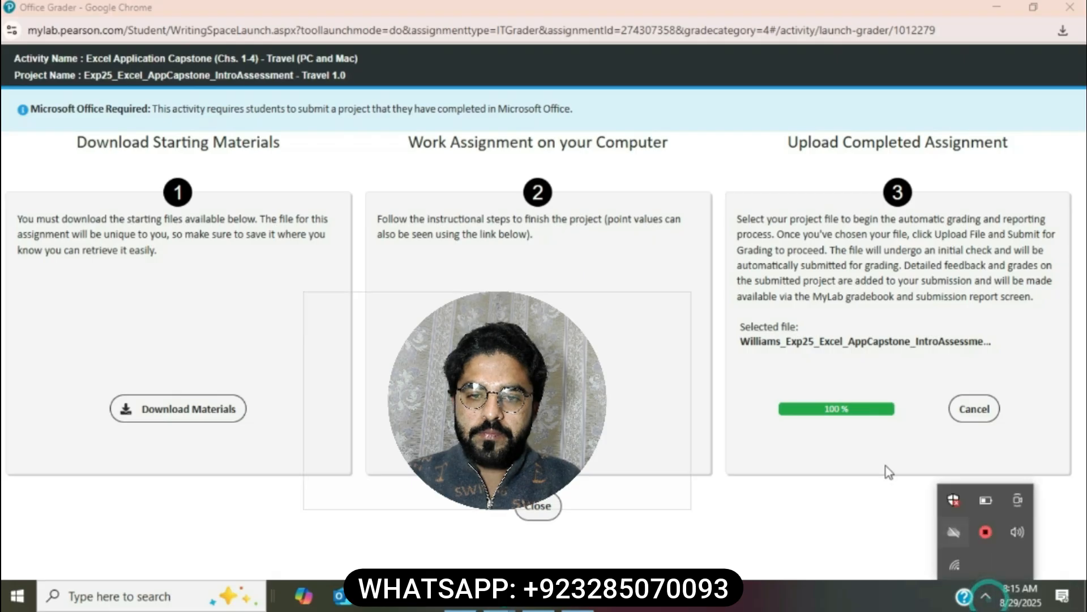
click(886, 465)
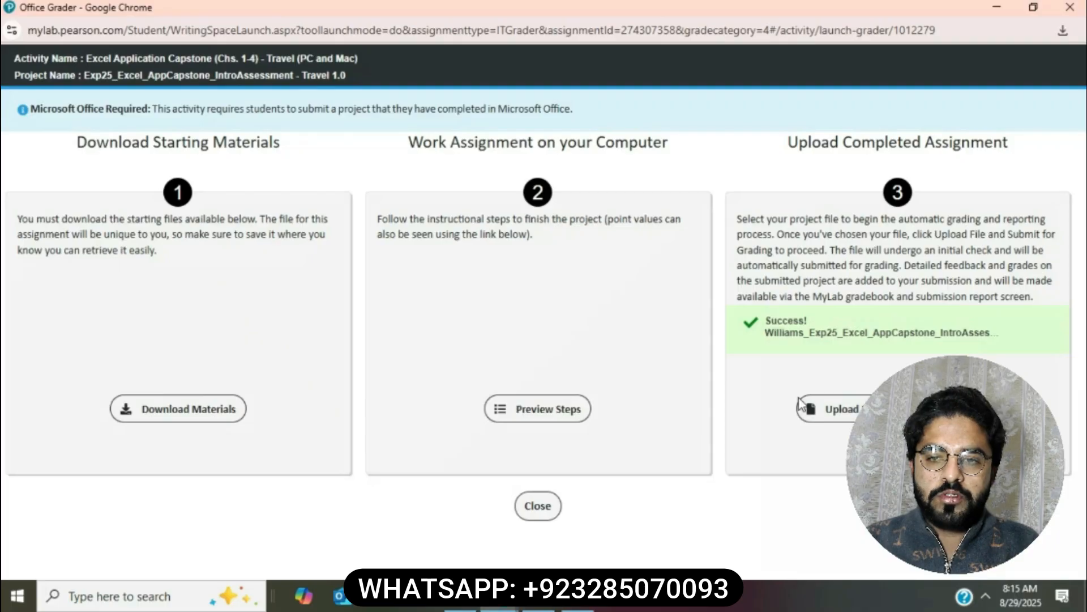
Continue from the grading submission confirmation to the assignment's Quiz Summary in MyLab IT
click(799, 399)
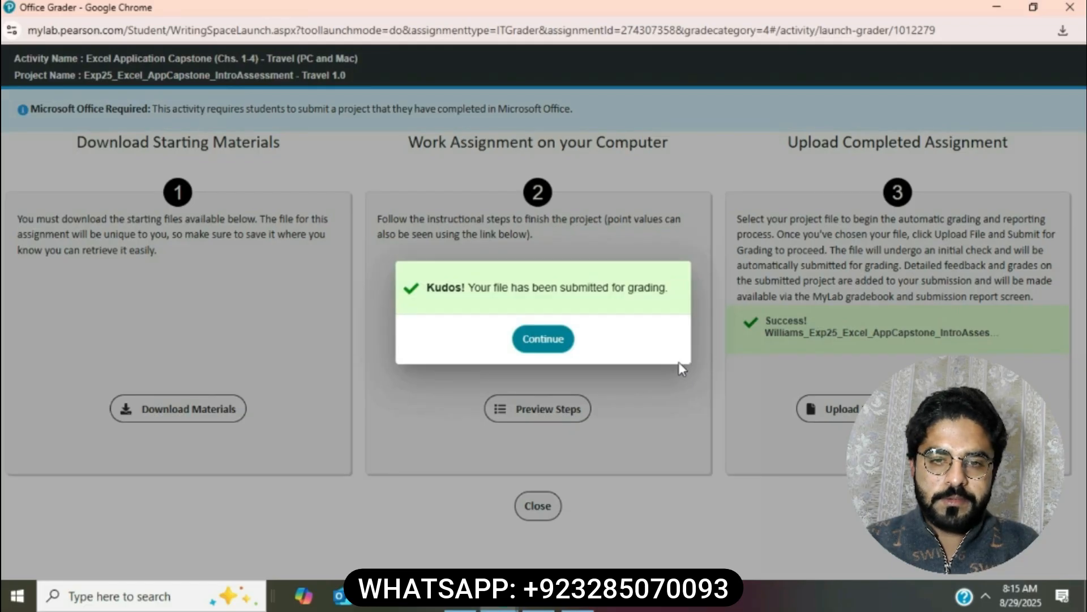
click(524, 345)
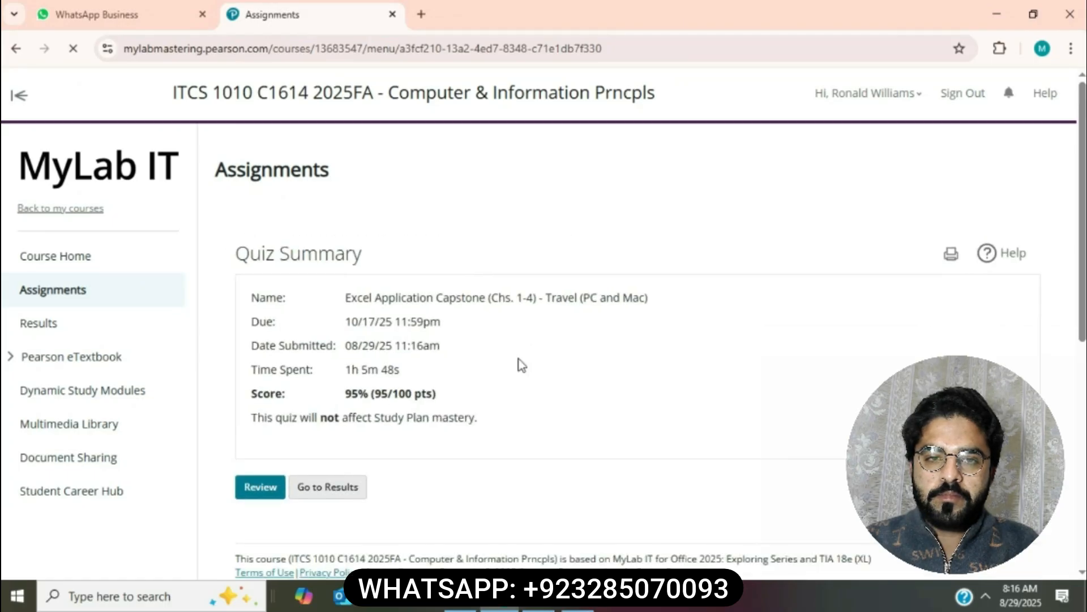